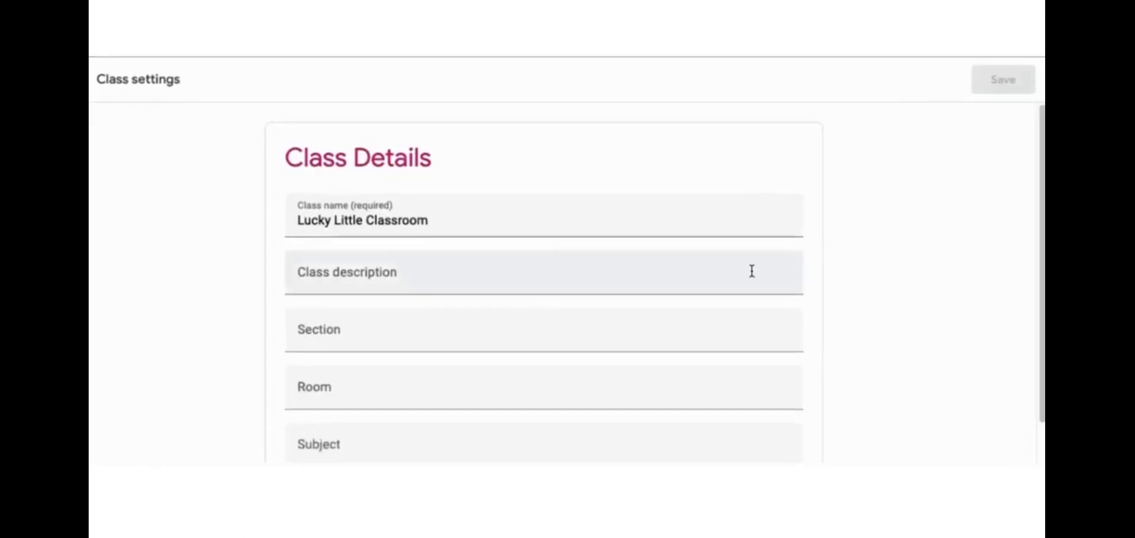
# Keep stream posting teacher-only, set classwork on the stream to 'Hide notifications', and save
pyautogui.scroll(-6, 751, 269)
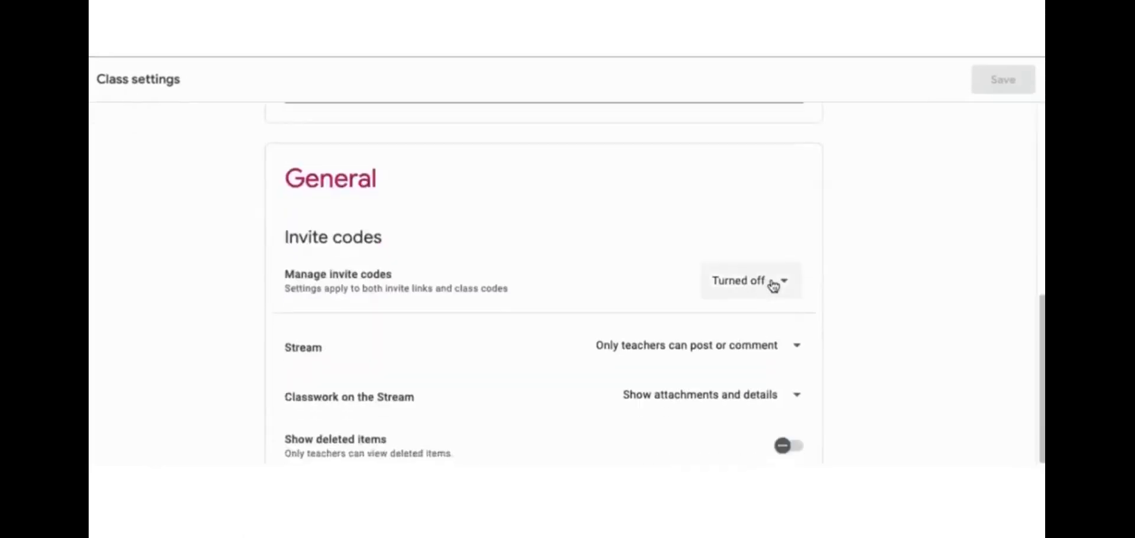
pyautogui.scroll(-2, 773, 284)
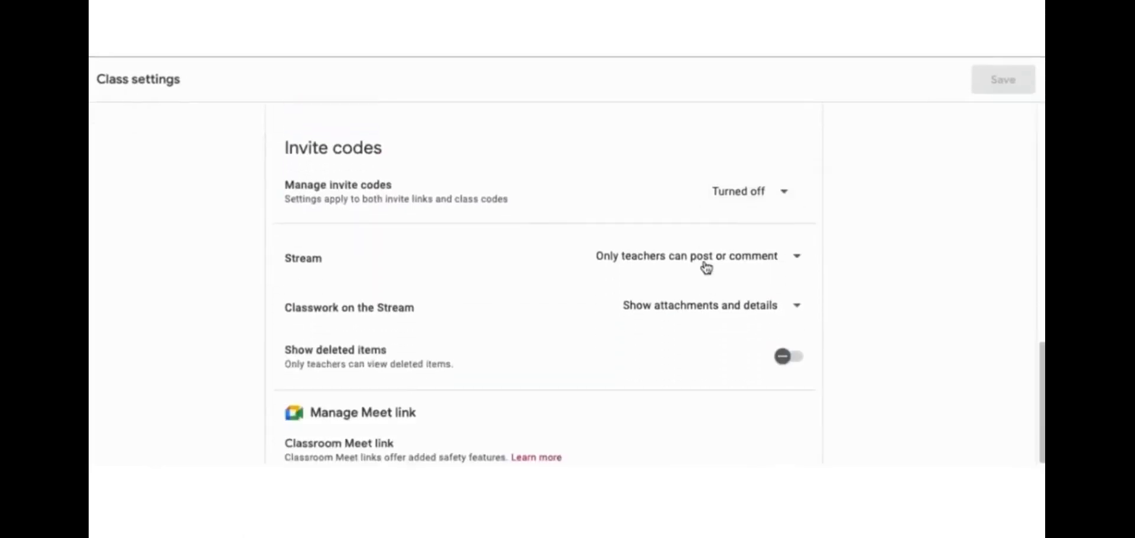
pyautogui.click(707, 269)
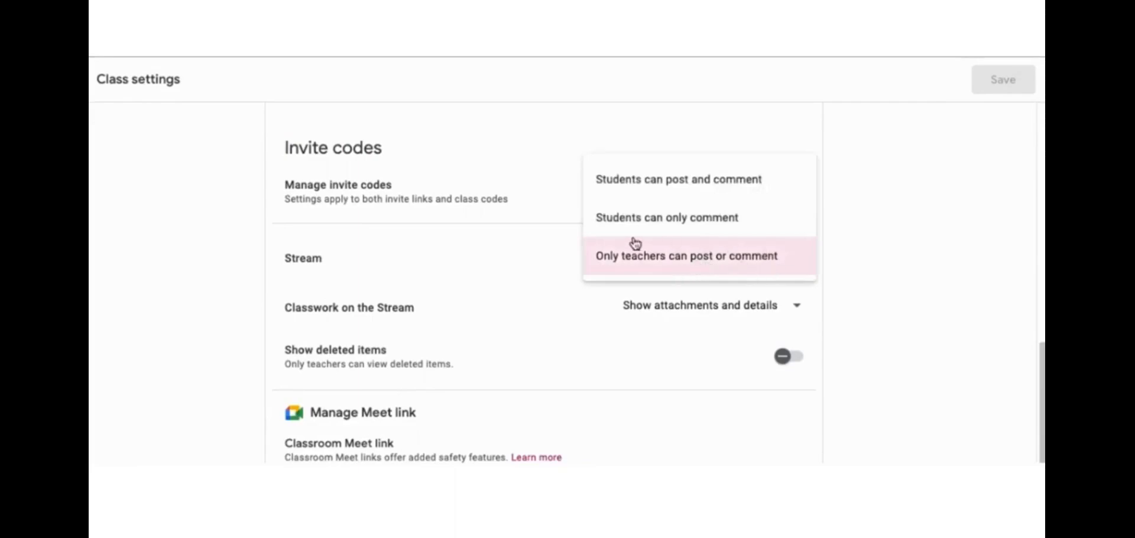
pyautogui.click(769, 262)
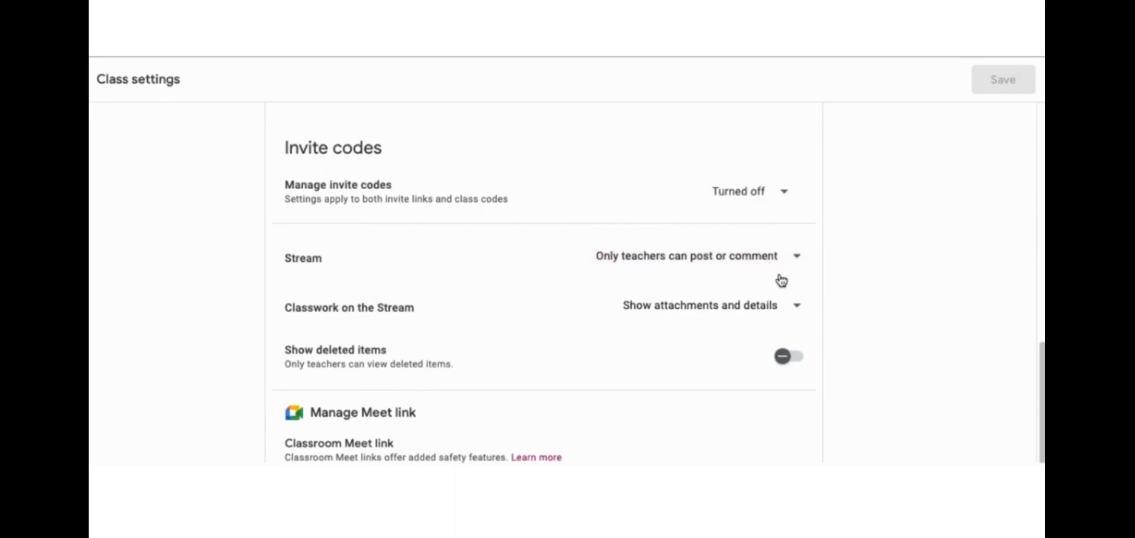
pyautogui.click(723, 306)
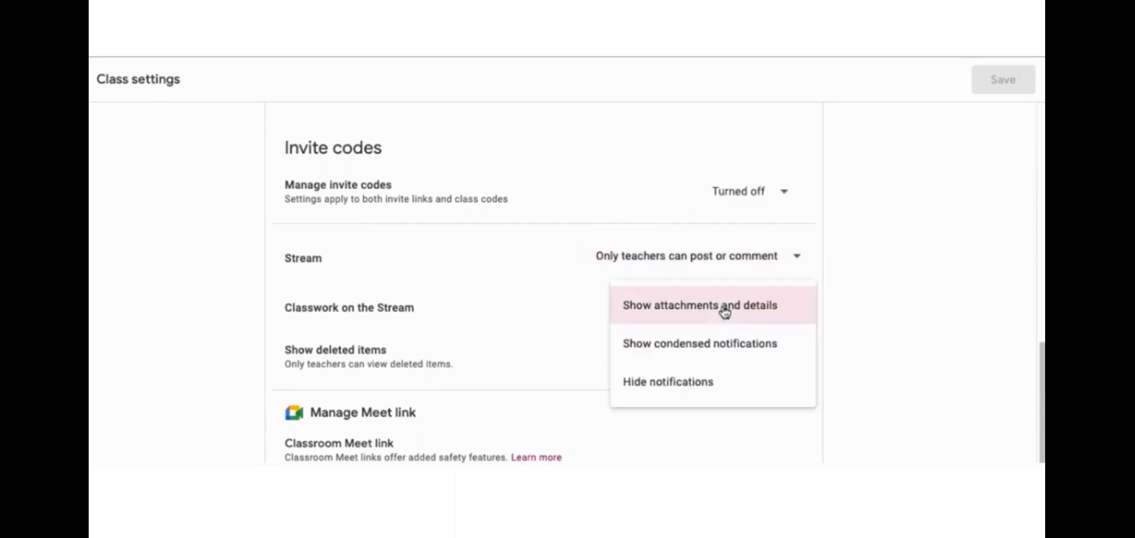
pyautogui.click(692, 384)
pyautogui.scroll(-2, 690, 357)
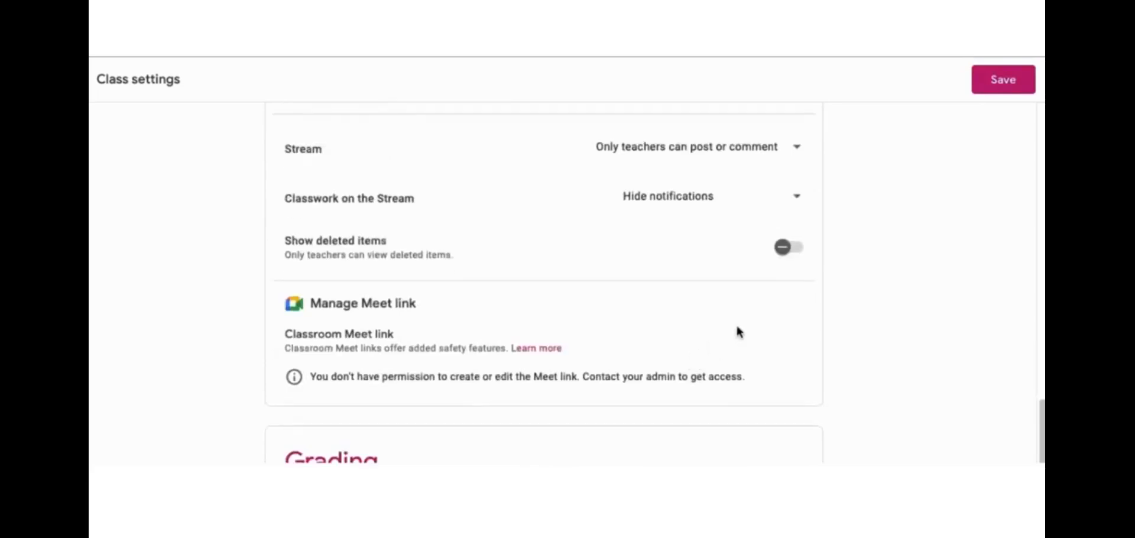
pyautogui.click(993, 85)
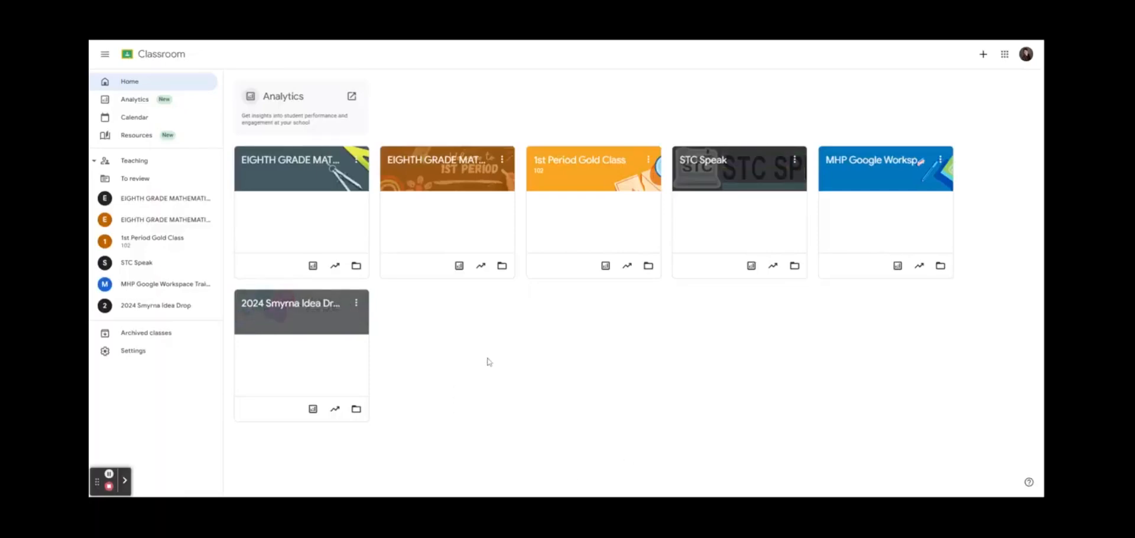
# Open 1st Period Gold Class, look over its stream, and bring up the Meet card's options menu
pyautogui.click(570, 162)
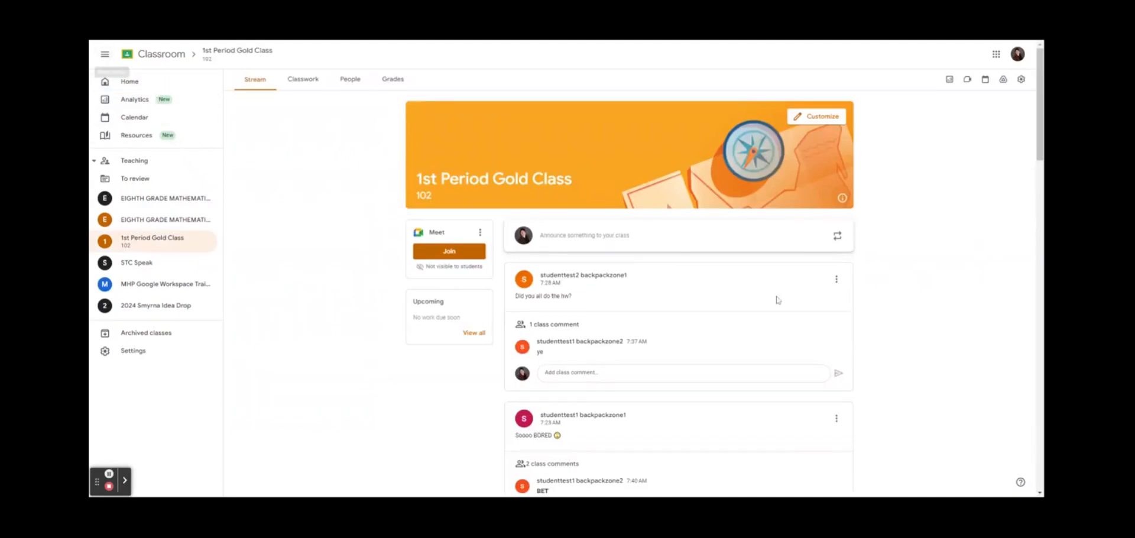
pyautogui.scroll(-10, 874, 306)
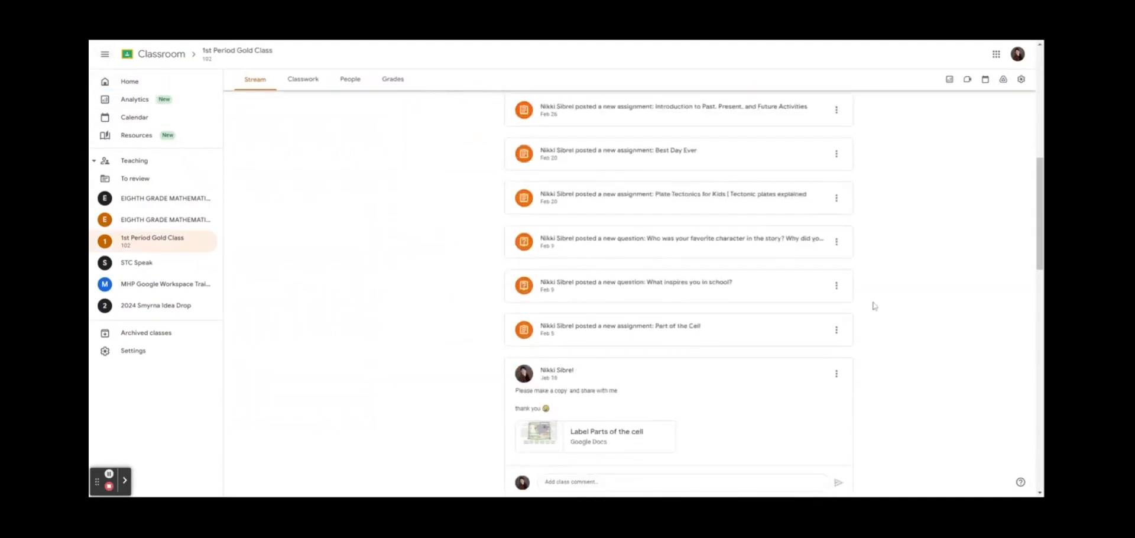
pyautogui.scroll(-3, 874, 305)
pyautogui.scroll(4, 637, 311)
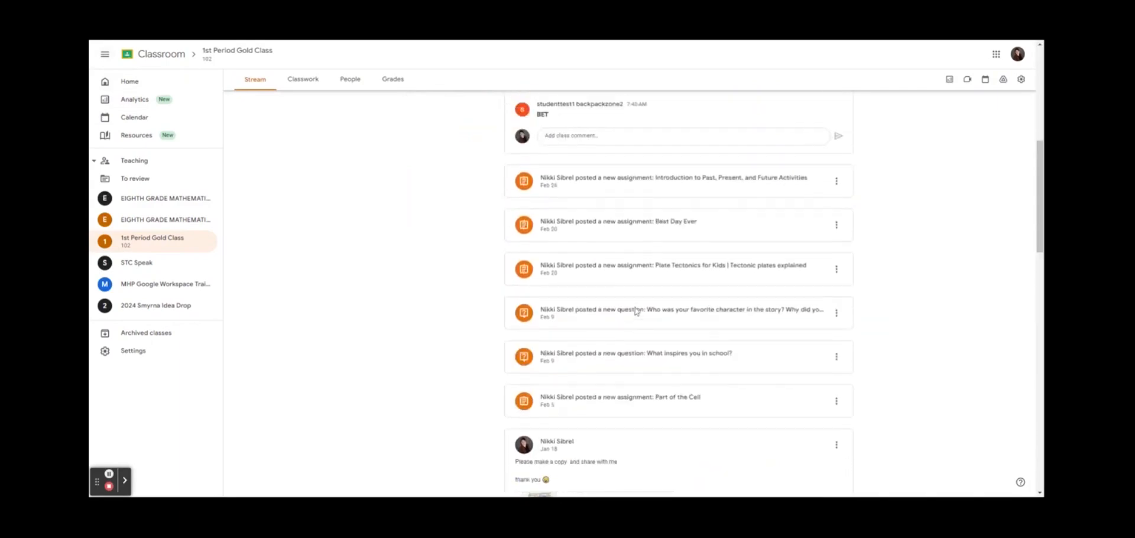
pyautogui.scroll(6, 637, 311)
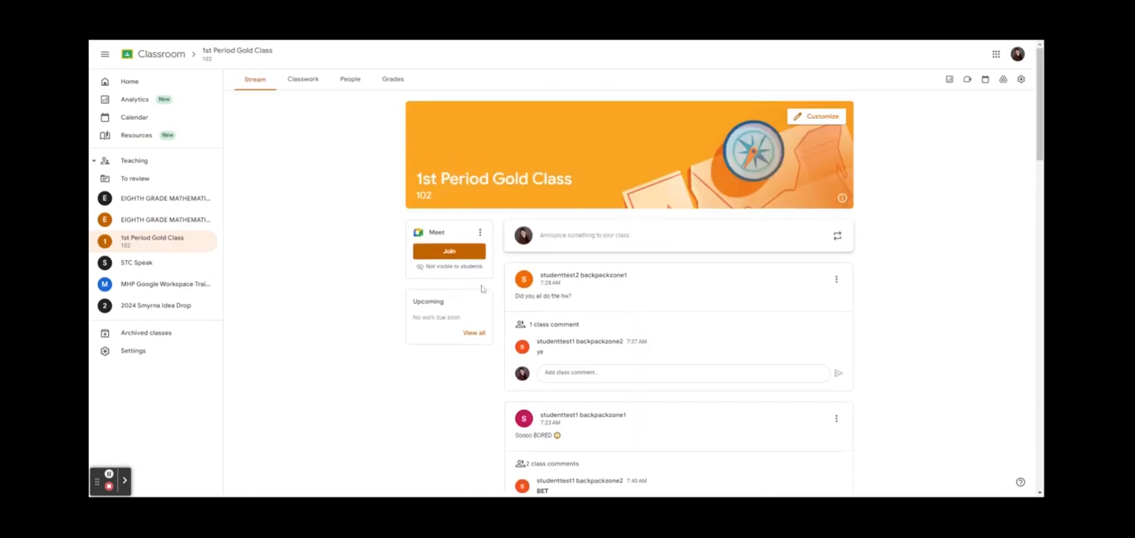
pyautogui.click(480, 233)
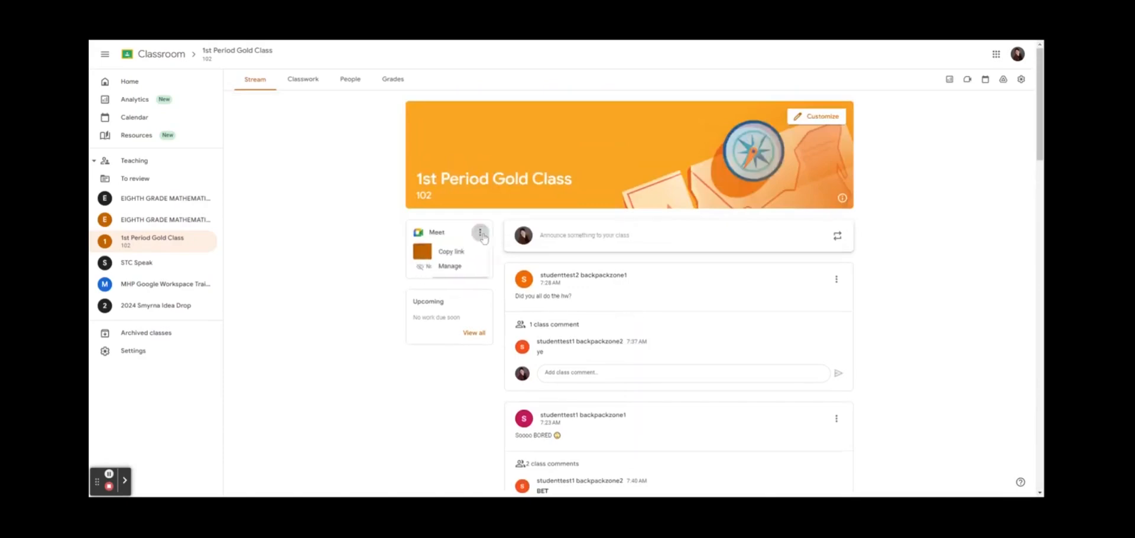
pyautogui.click(345, 249)
pyautogui.click(482, 234)
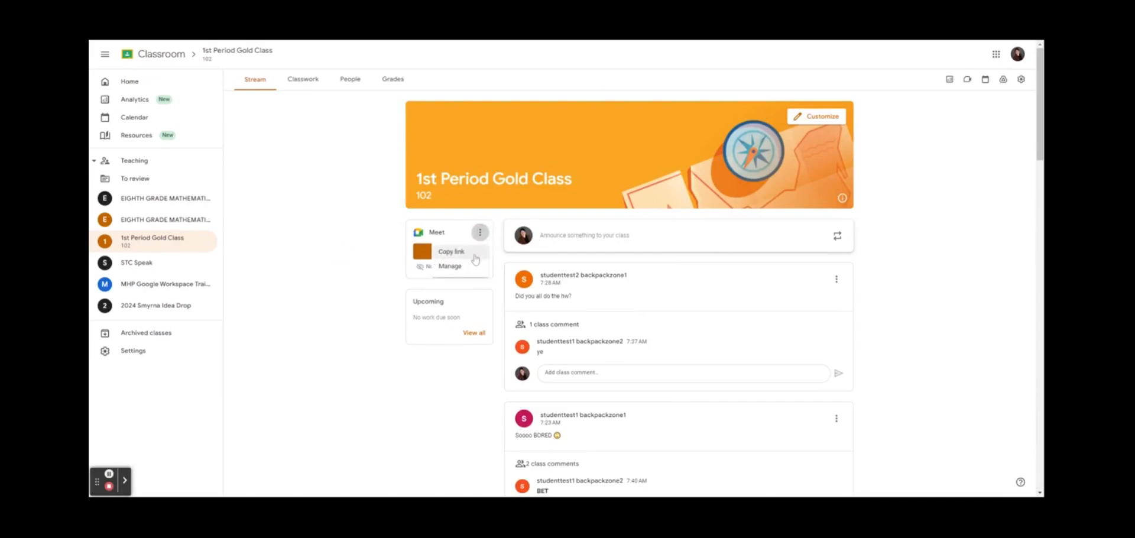
# In Meet link management, toggle 'Visible to students' on and back off, then remove the link and confirm
pyautogui.click(468, 272)
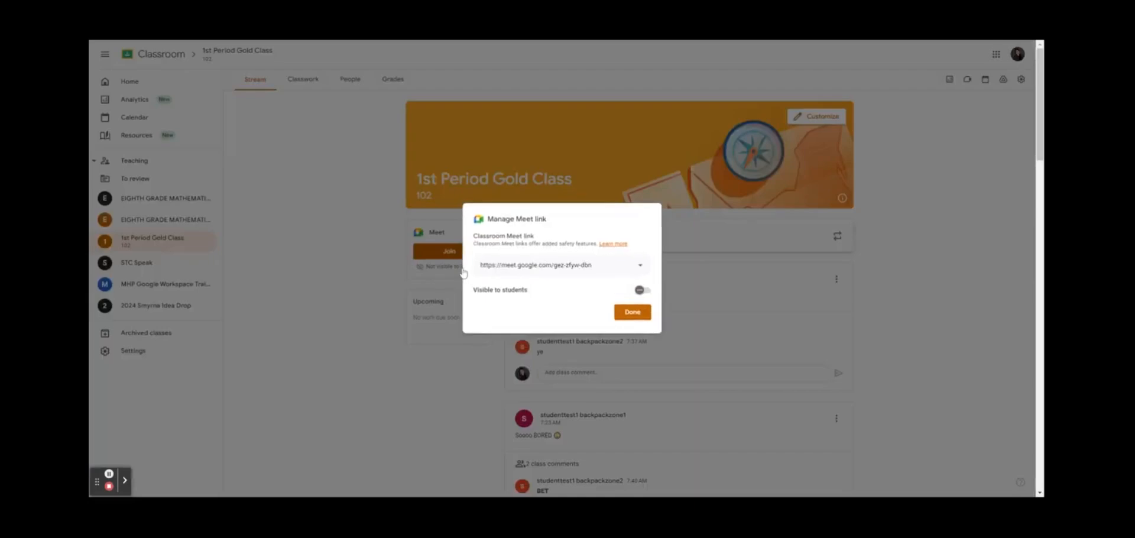
pyautogui.click(642, 290)
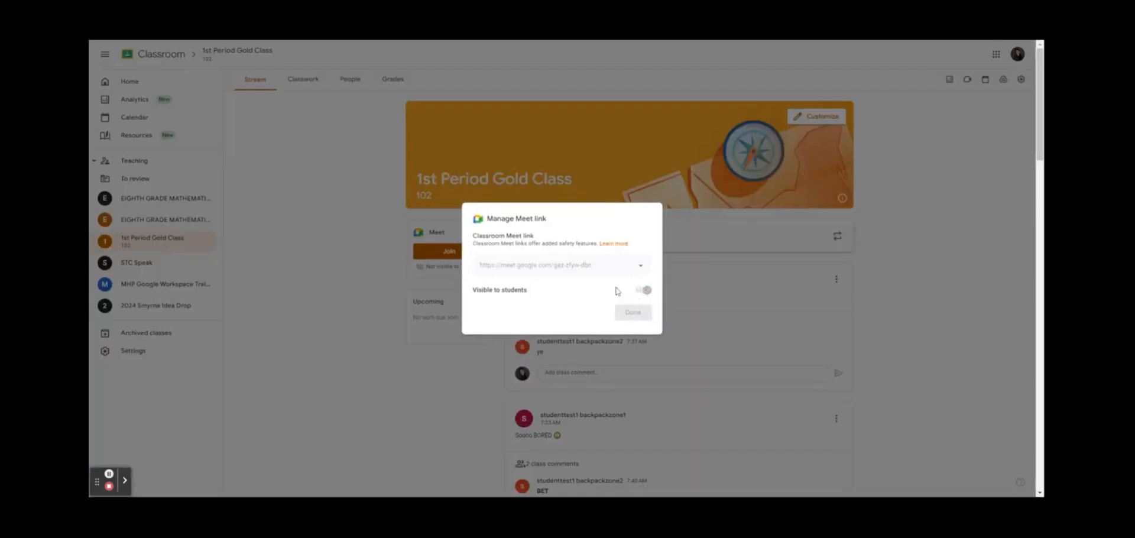
pyautogui.click(649, 292)
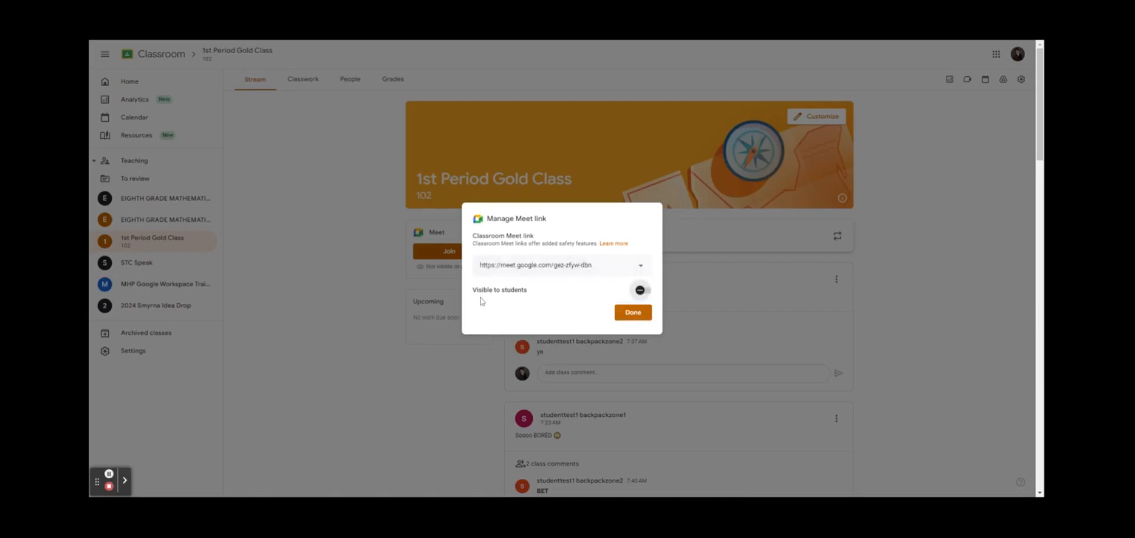
pyautogui.click(641, 265)
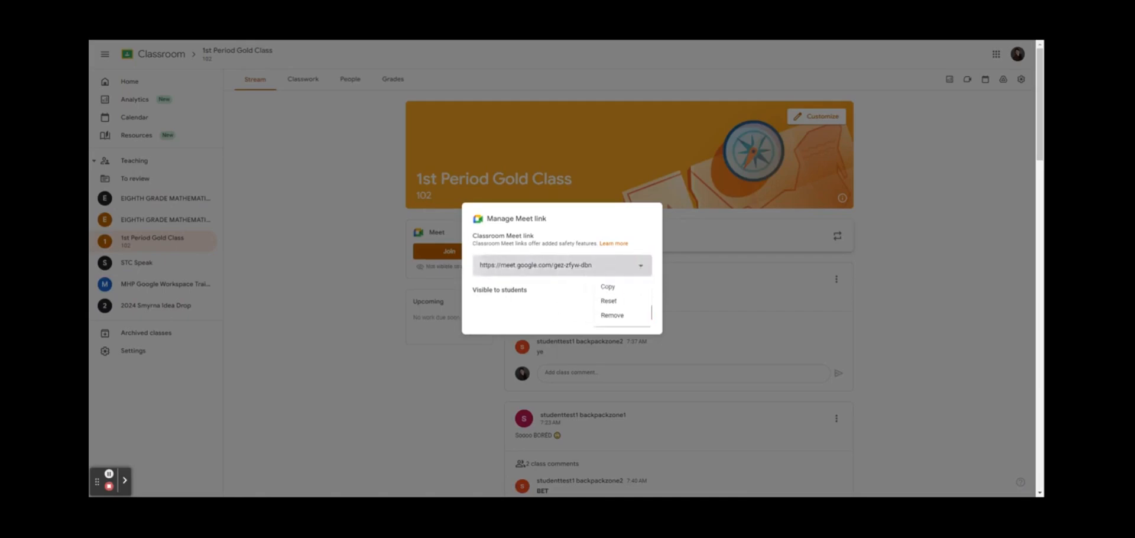
pyautogui.click(626, 318)
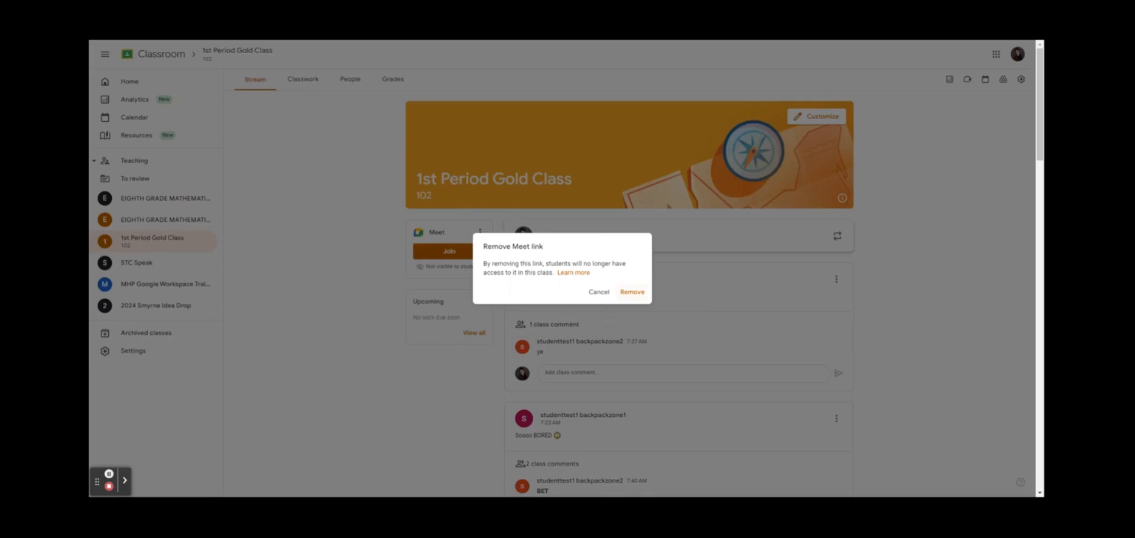
pyautogui.click(633, 298)
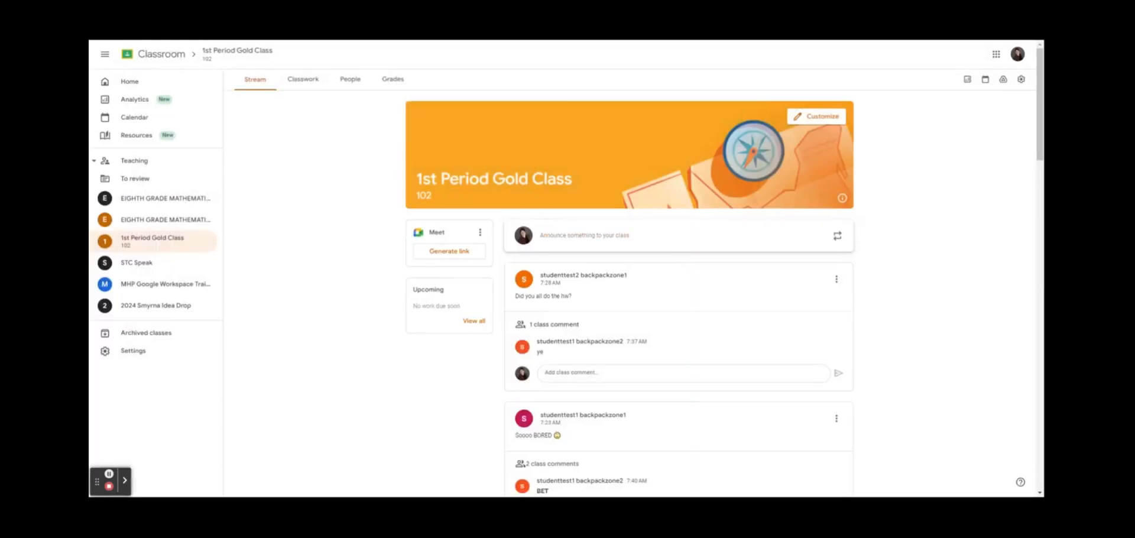
# Expand the '2 class comments' thread on the bored post and open the homework-question post's options
pyautogui.scroll(-1, 901, 324)
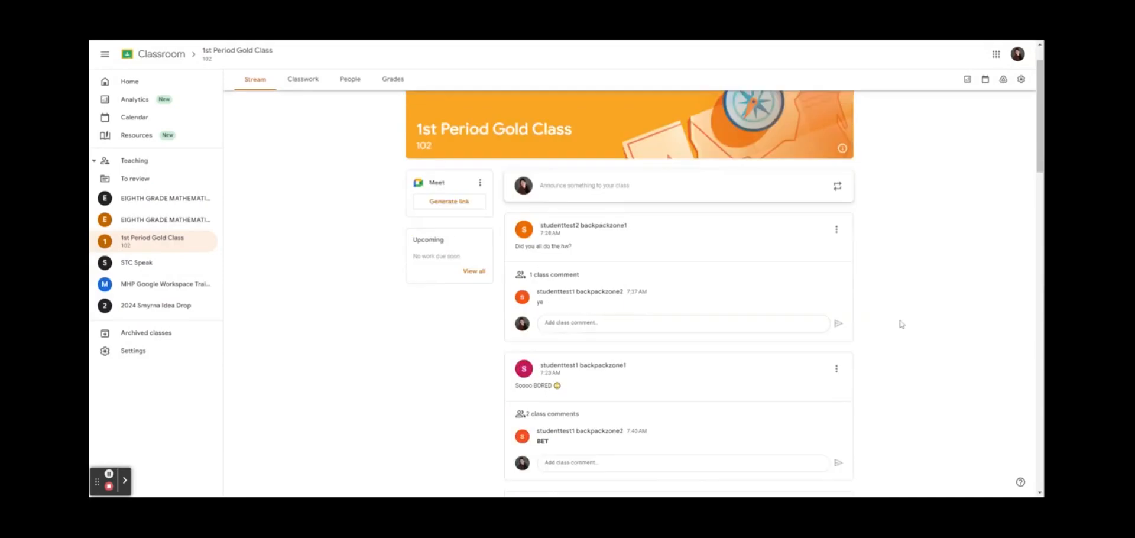
pyautogui.scroll(-2, 902, 324)
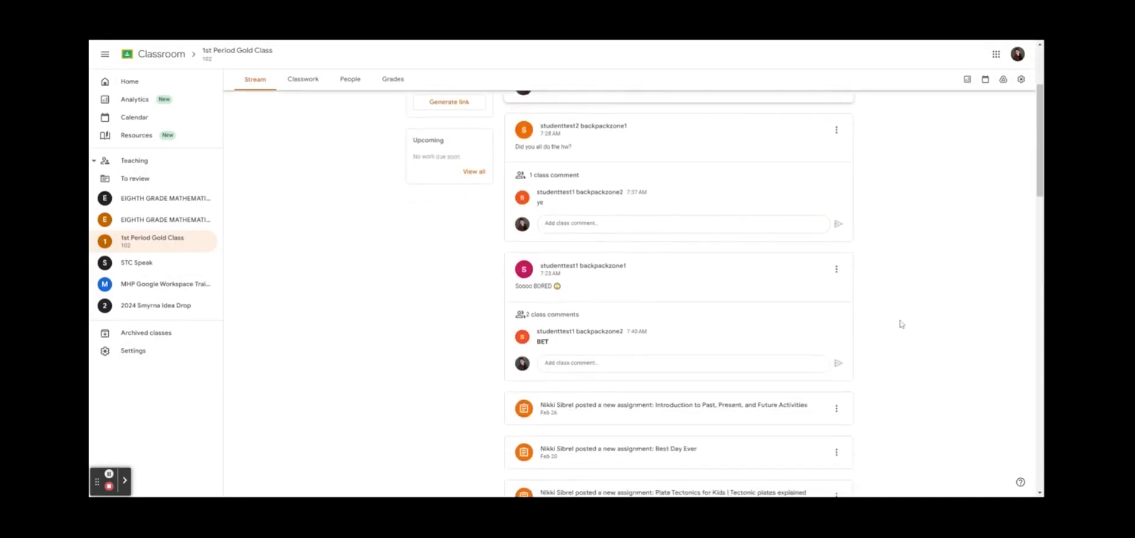
pyautogui.scroll(-10, 901, 324)
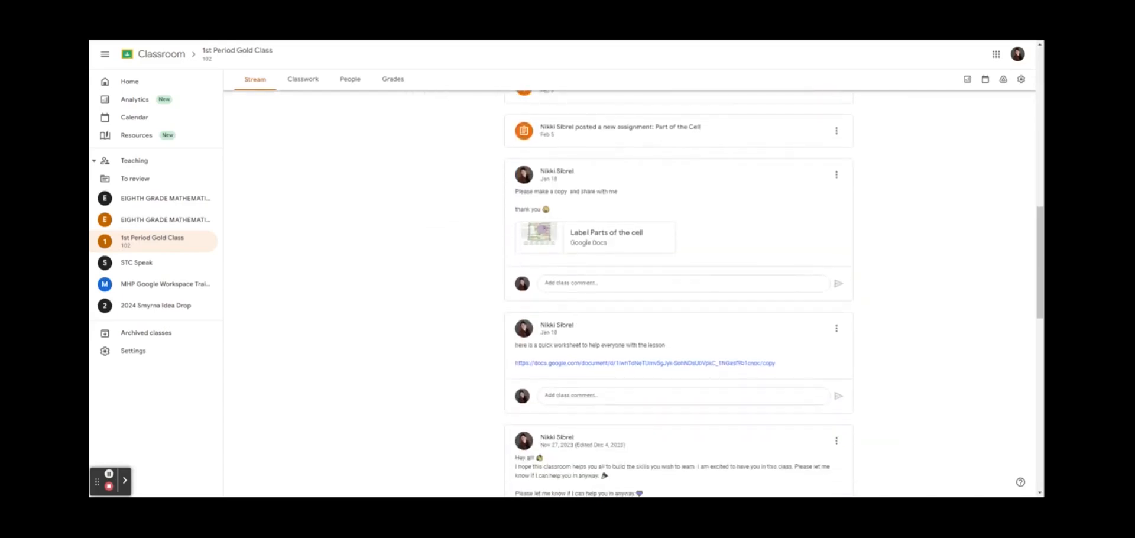
pyautogui.scroll(-1, 902, 325)
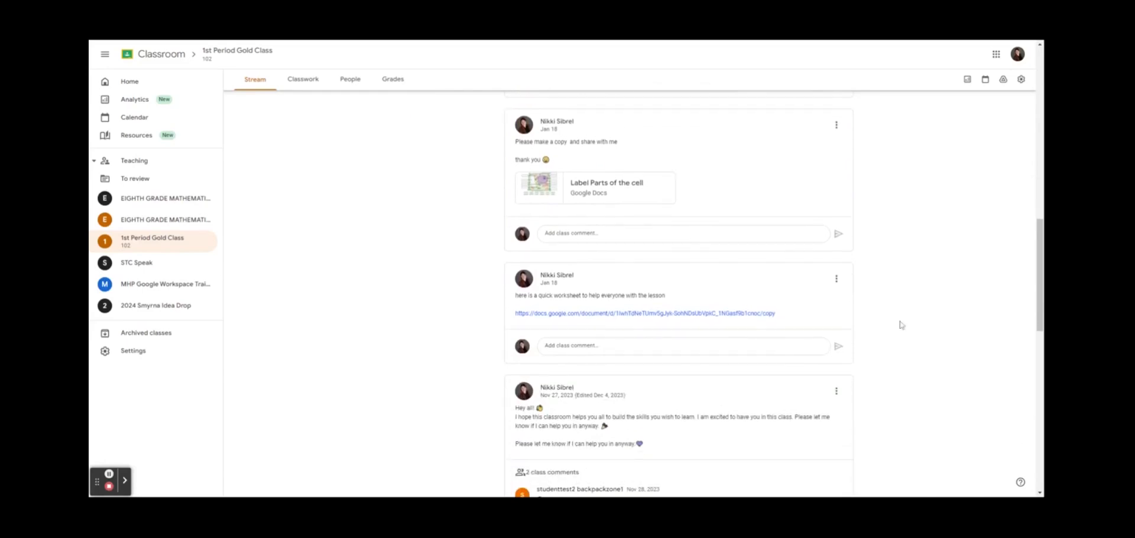
pyautogui.scroll(-2, 902, 325)
pyautogui.scroll(-4, 367, 360)
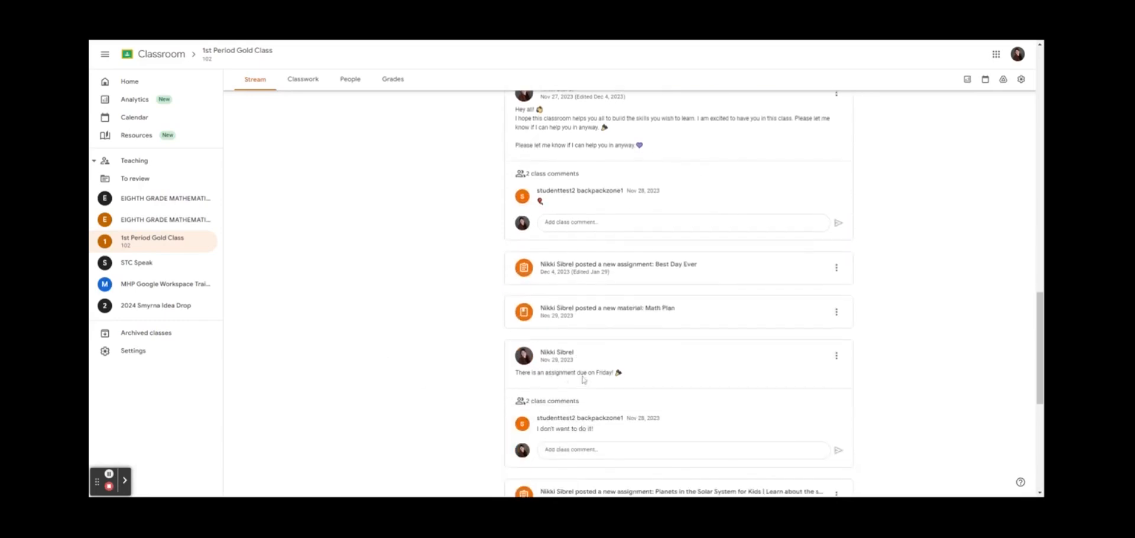
pyautogui.scroll(15, 702, 367)
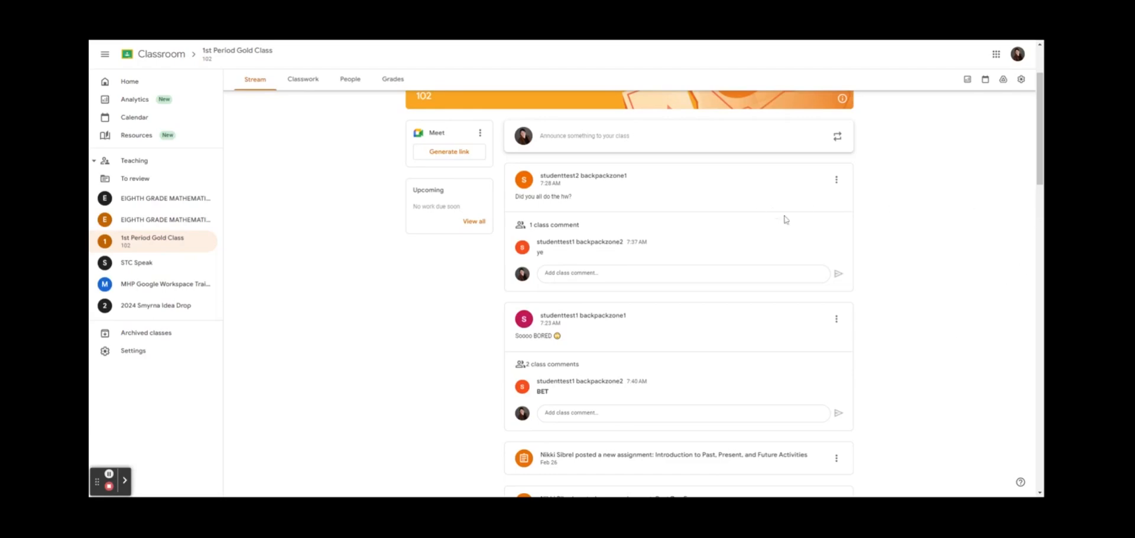
pyautogui.scroll(-1, 686, 249)
pyautogui.scroll(-1, 686, 248)
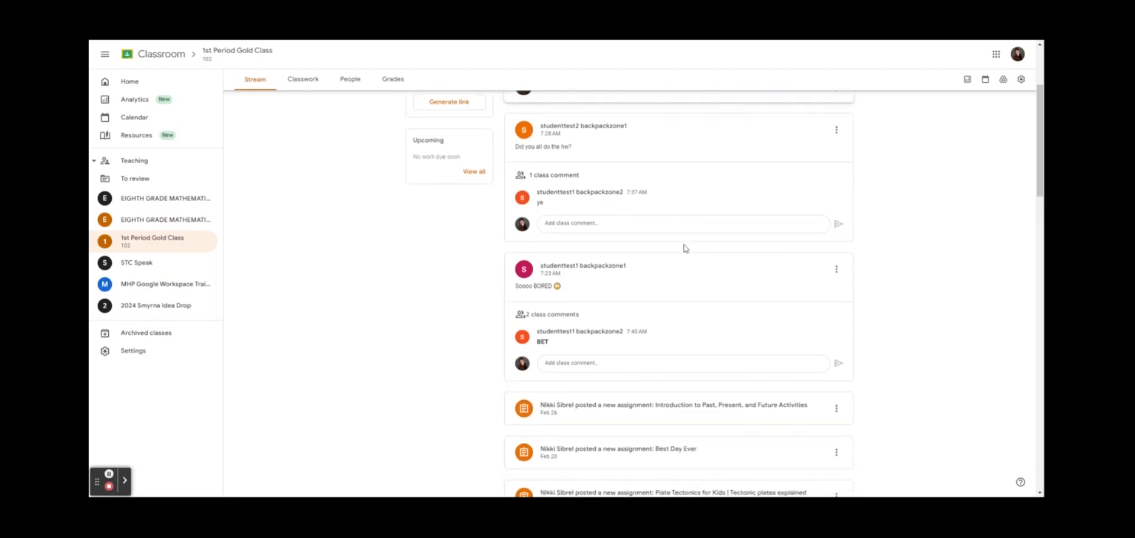
pyautogui.scroll(-4, 689, 295)
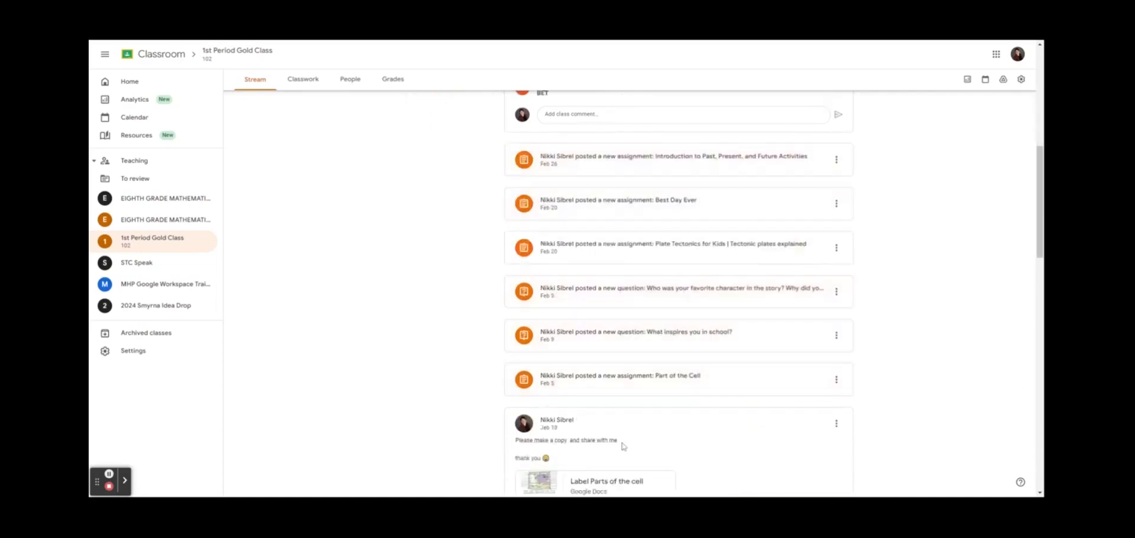
pyautogui.scroll(4, 687, 391)
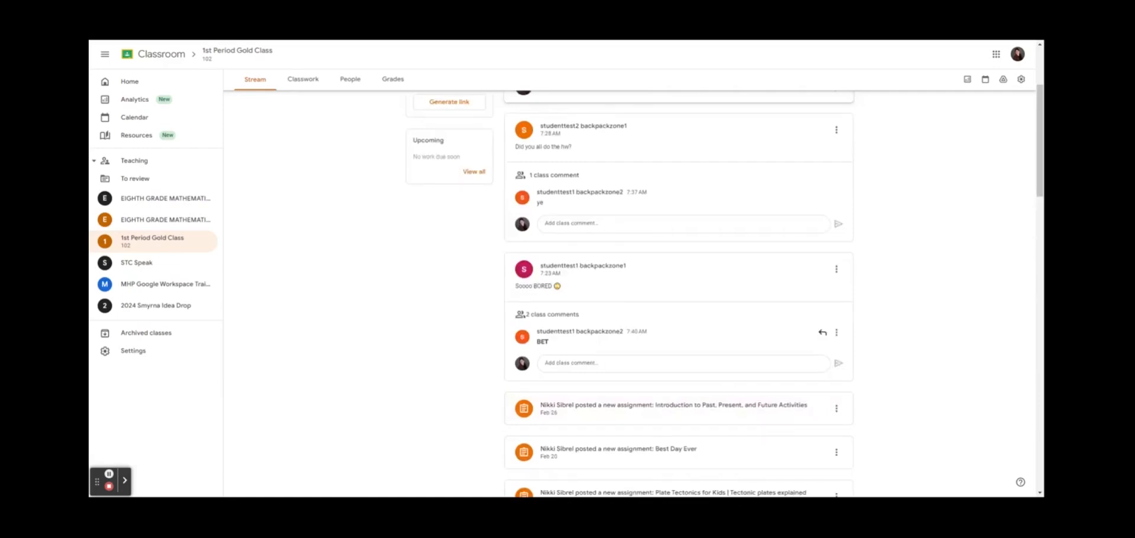
pyautogui.click(572, 318)
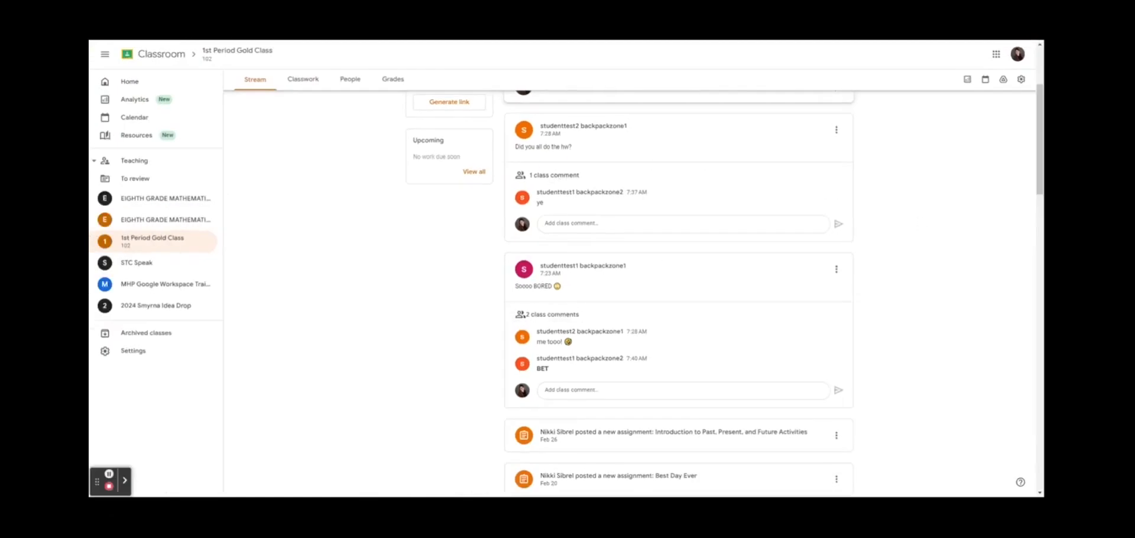
pyautogui.click(843, 132)
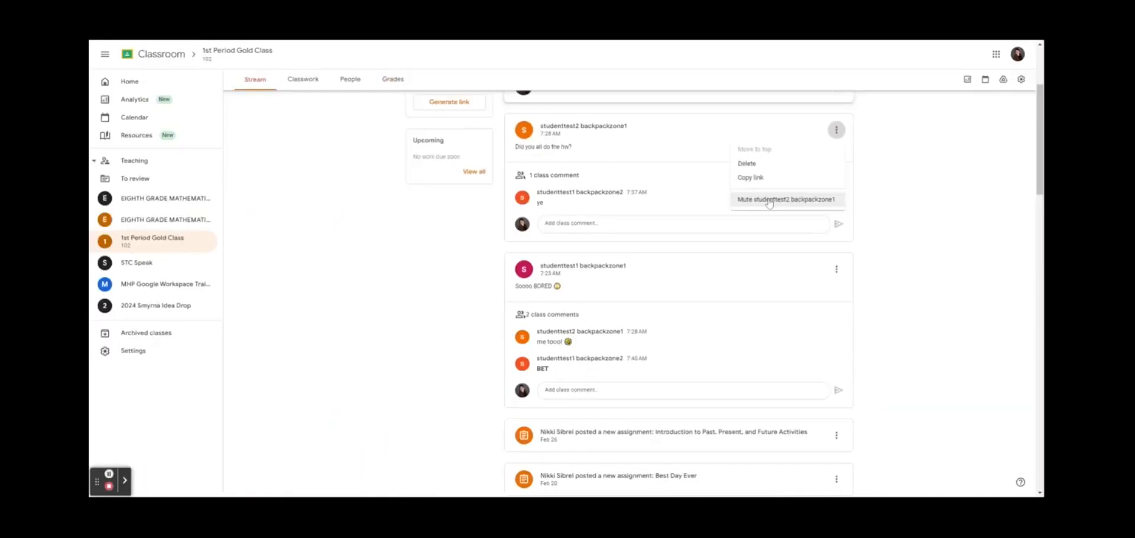
# Delete the homework-question post and mute the student who posted 'Soooo BORED'
pyautogui.click(806, 163)
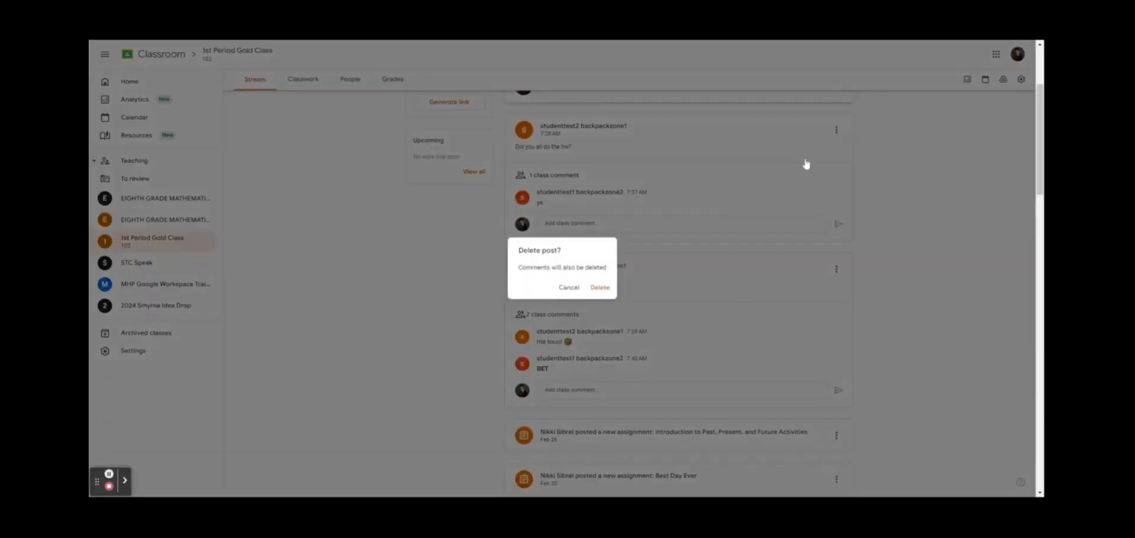
pyautogui.click(598, 285)
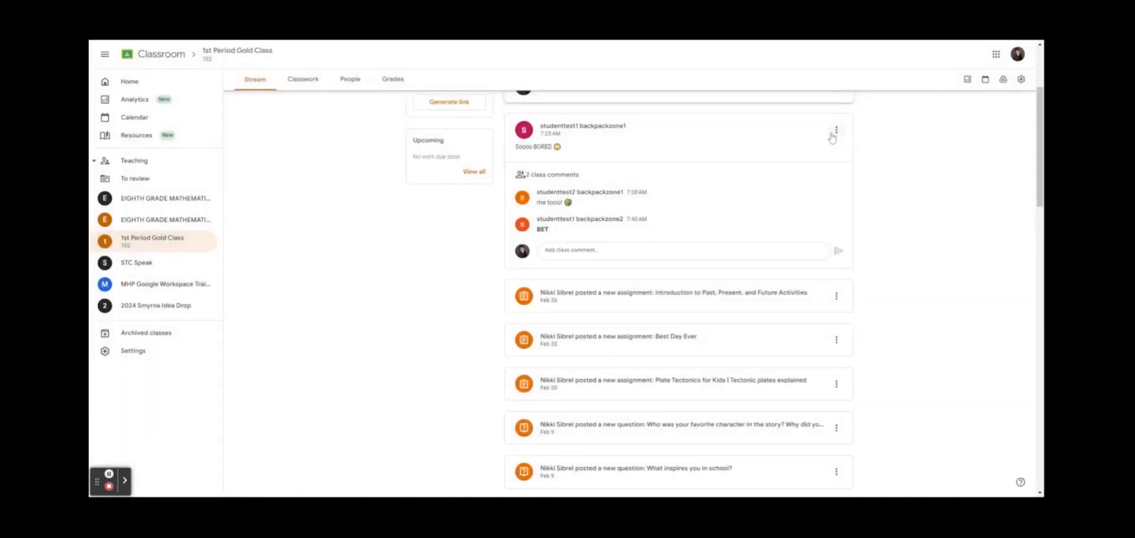
pyautogui.click(836, 130)
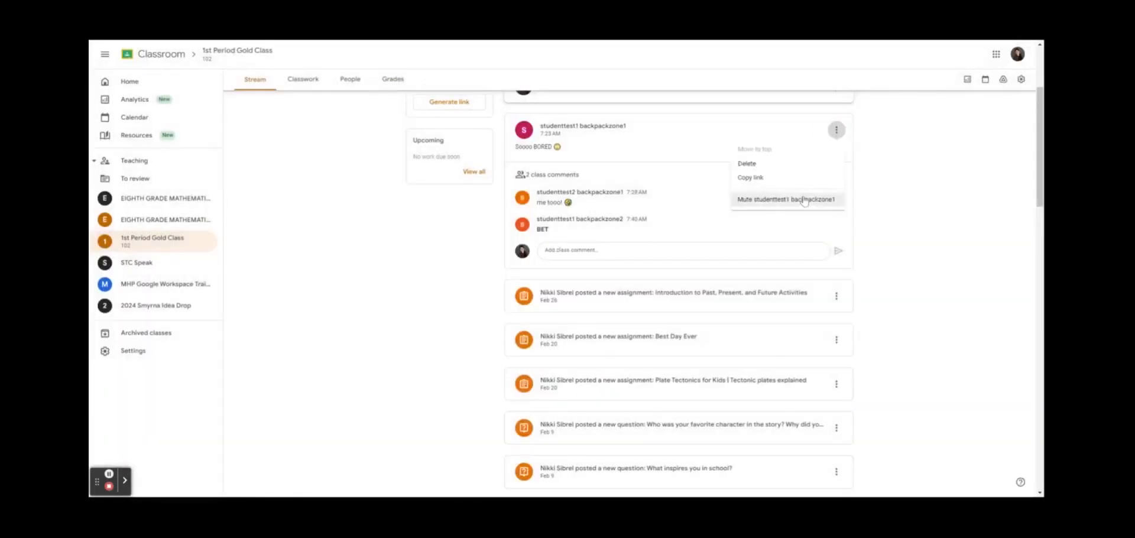
pyautogui.click(804, 200)
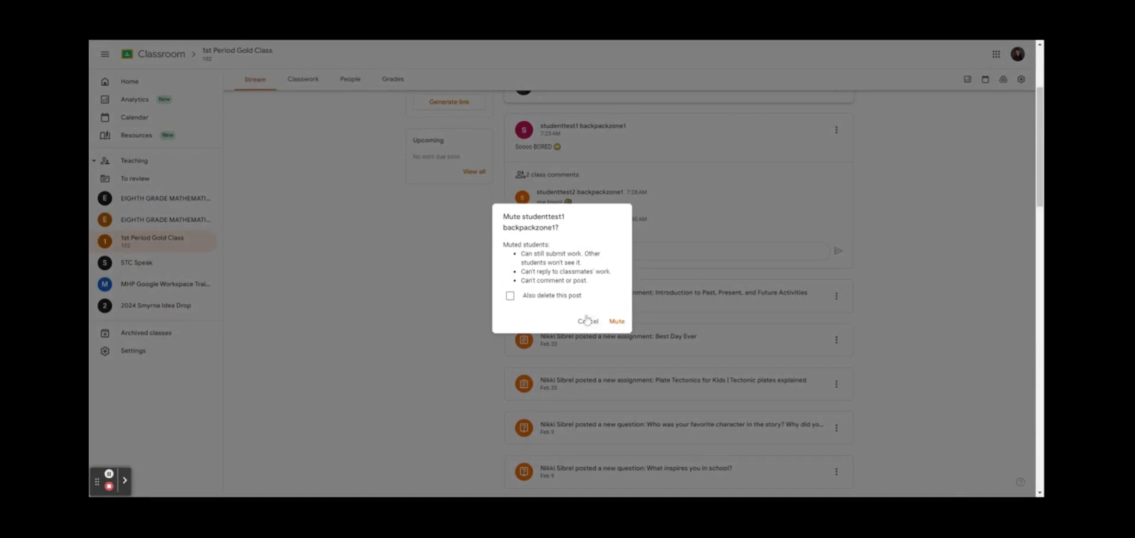
pyautogui.click(616, 321)
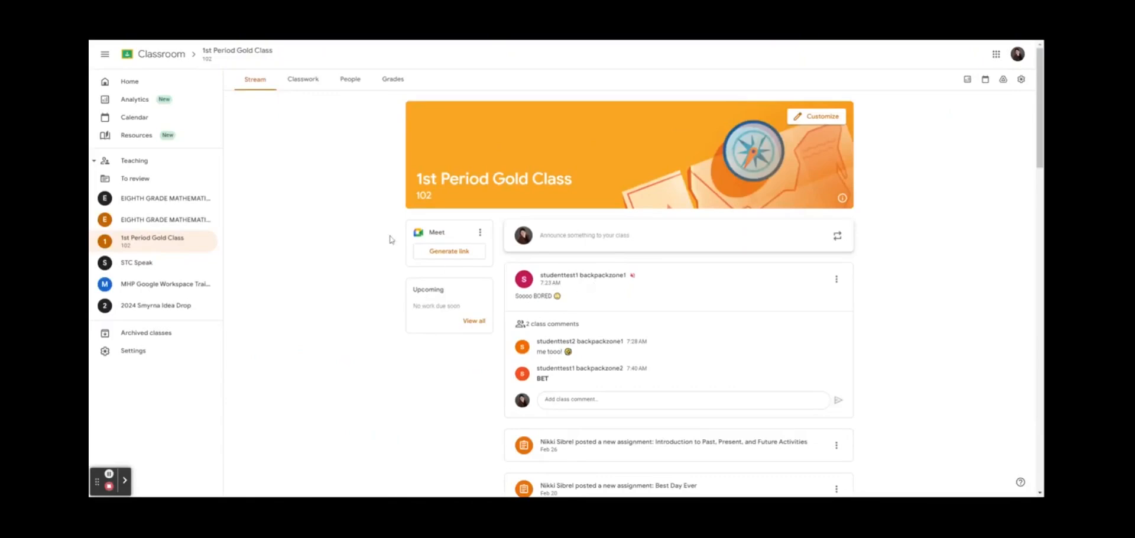
# From the People roster, unmute the 'Soooo BORED' author and confirm
pyautogui.click(352, 82)
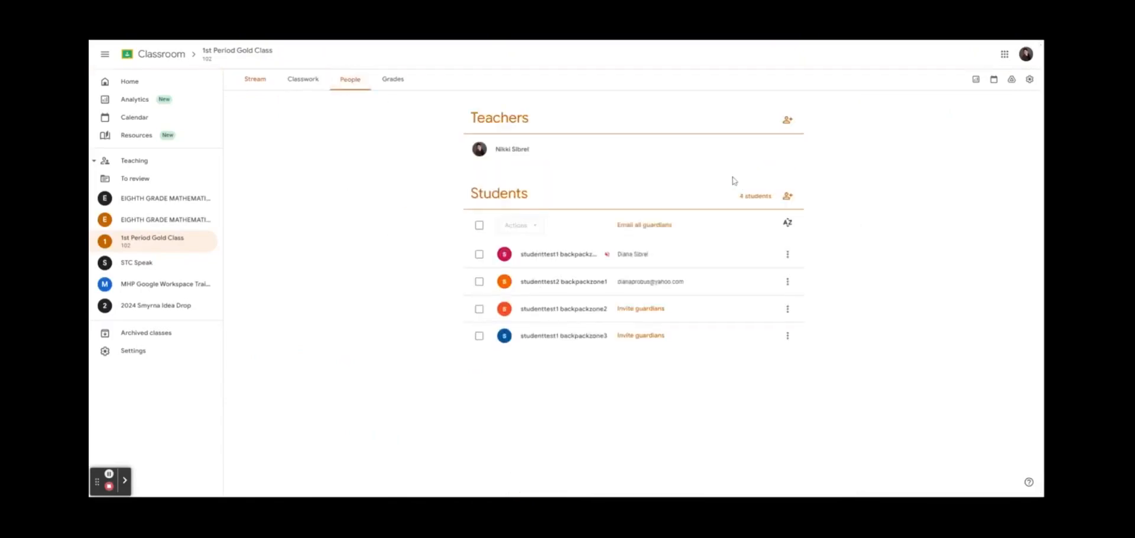
pyautogui.click(788, 255)
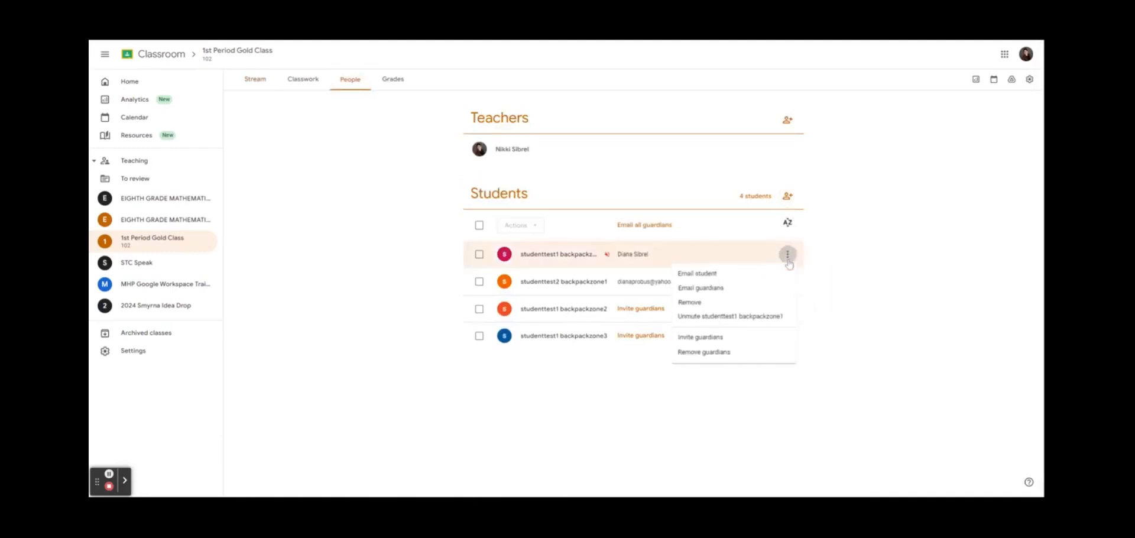
pyautogui.click(769, 317)
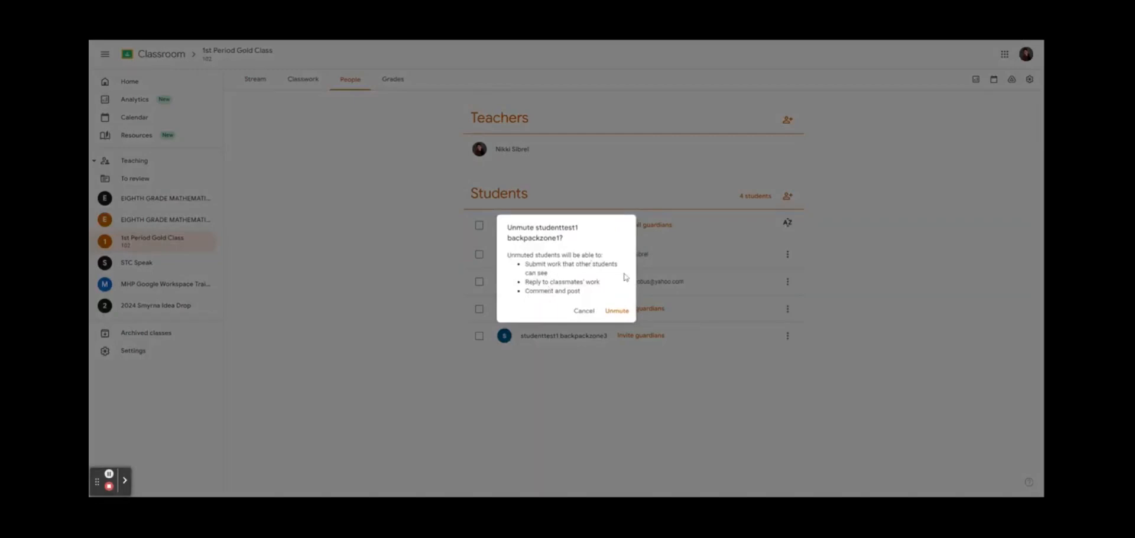
pyautogui.click(623, 312)
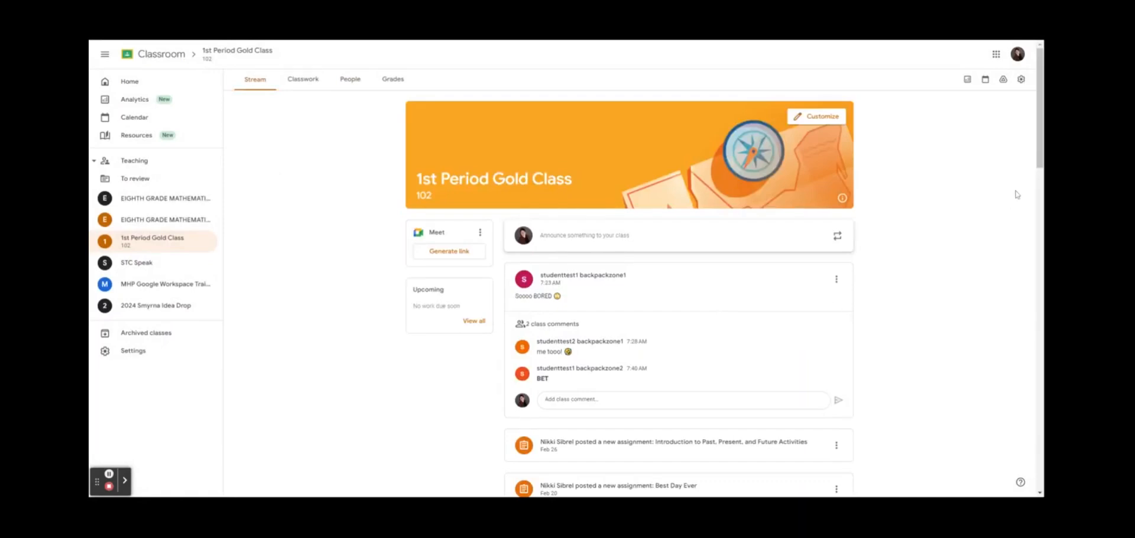
# Set Stream to 'Students can only comment', classwork to 'Show attachments and details', and save
pyautogui.click(1021, 79)
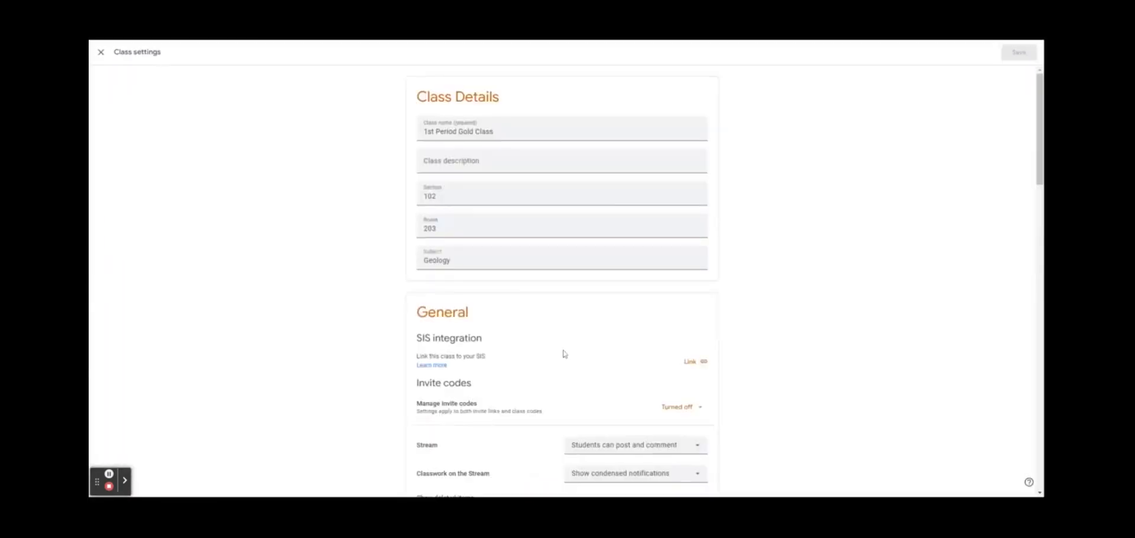
pyautogui.scroll(-3, 563, 352)
pyautogui.scroll(-1, 563, 353)
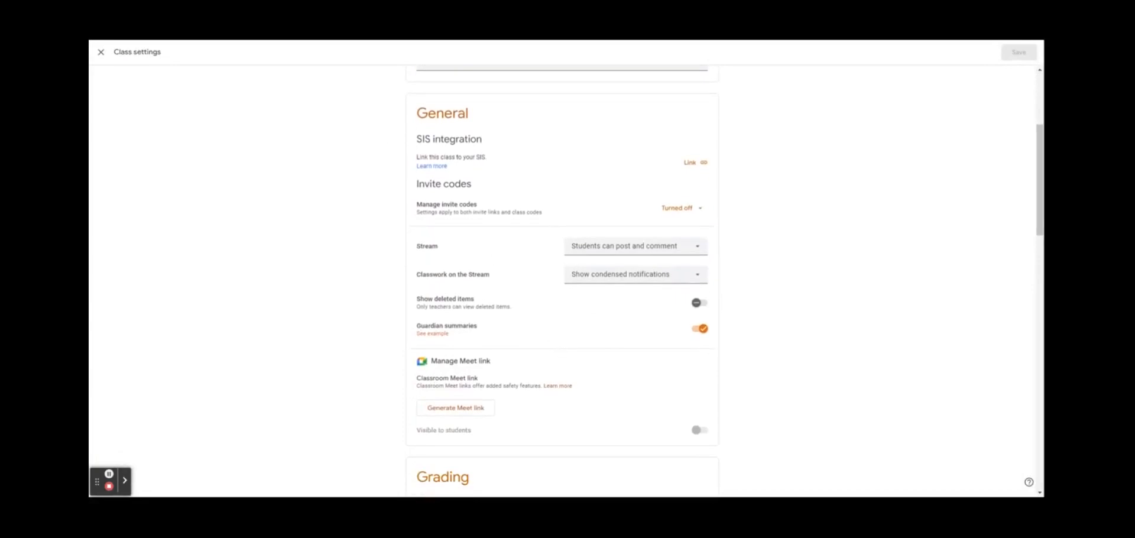
pyautogui.scroll(-2, 591, 334)
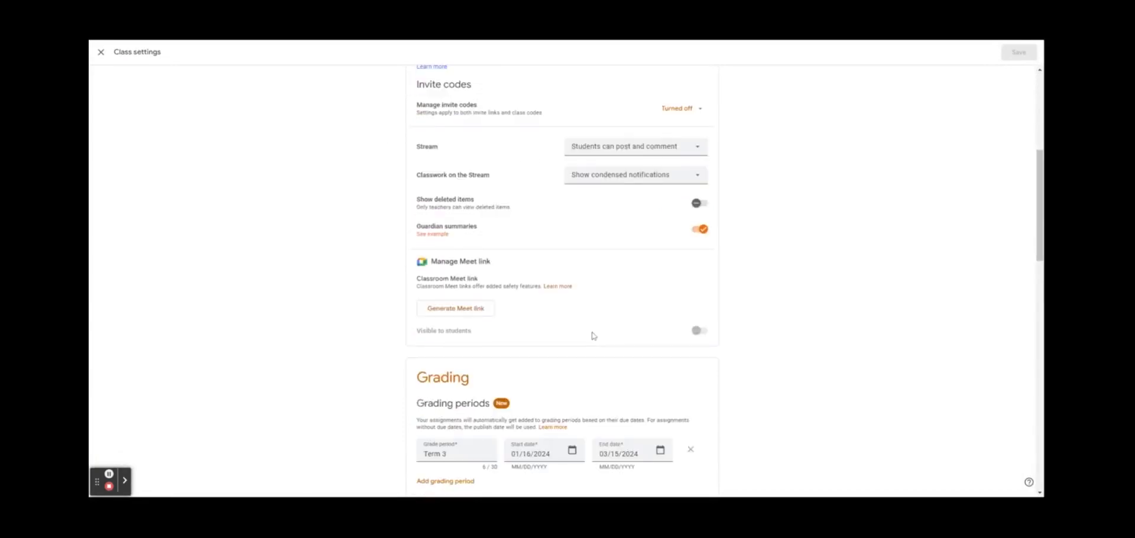
pyautogui.click(680, 149)
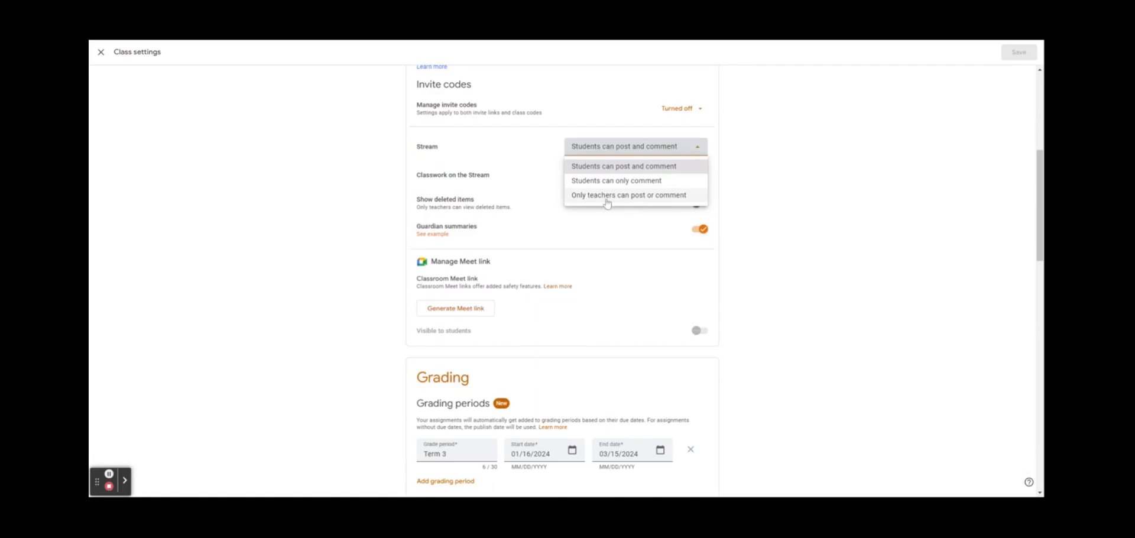
pyautogui.click(654, 181)
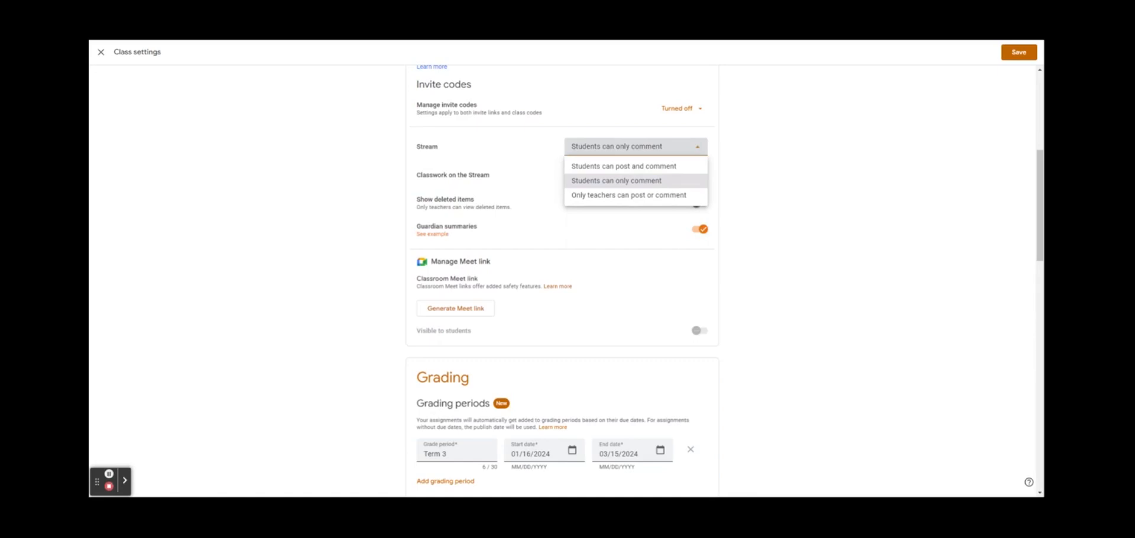
pyautogui.click(674, 182)
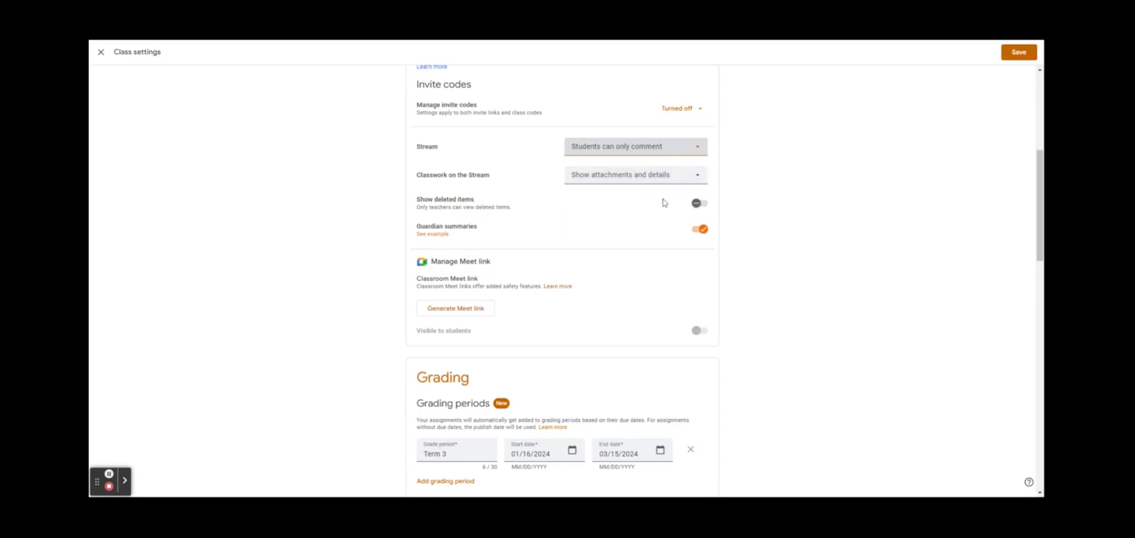
pyautogui.click(1018, 52)
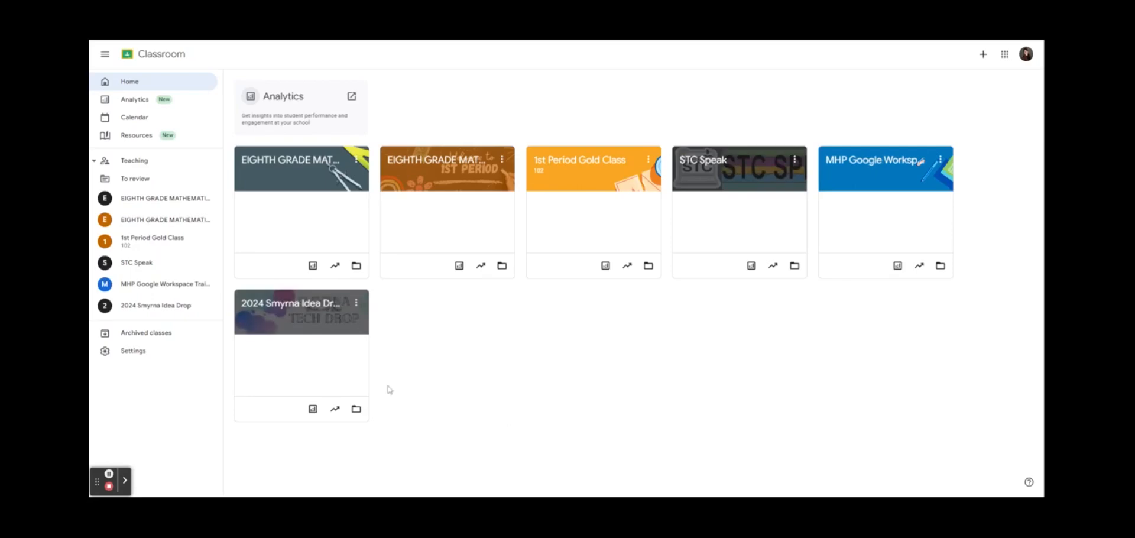
# Open 1st Period Gold Class's Classwork page and browse topics like Biology, English and Geology
pyautogui.click(581, 231)
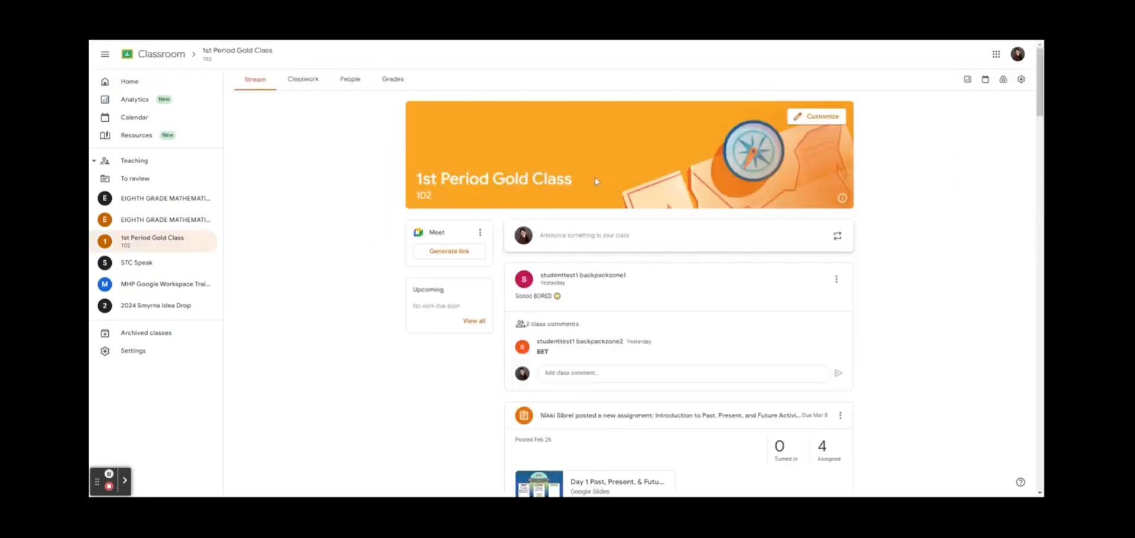
pyautogui.click(303, 78)
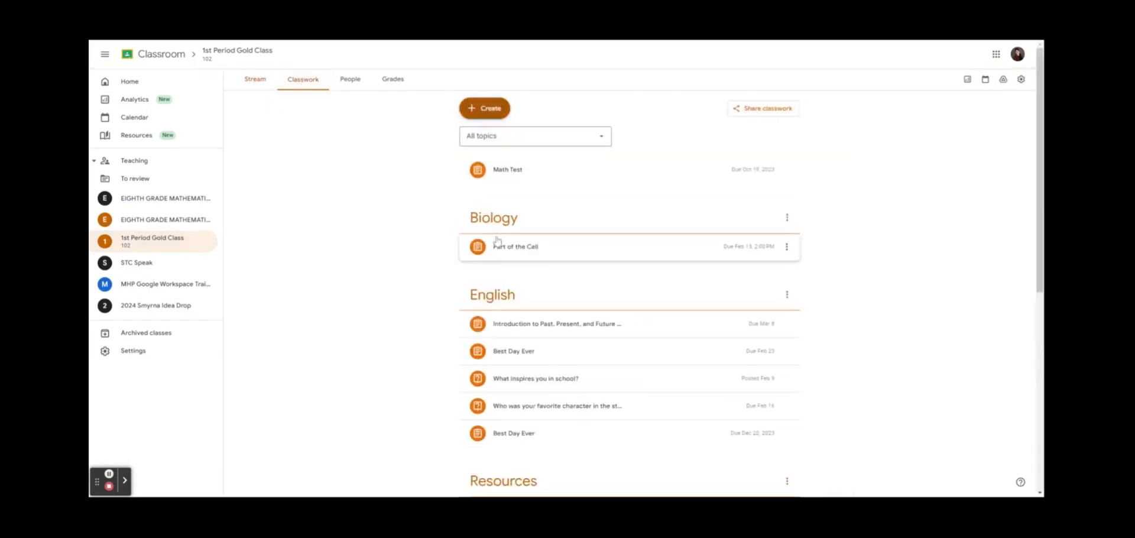
pyautogui.scroll(-1, 460, 292)
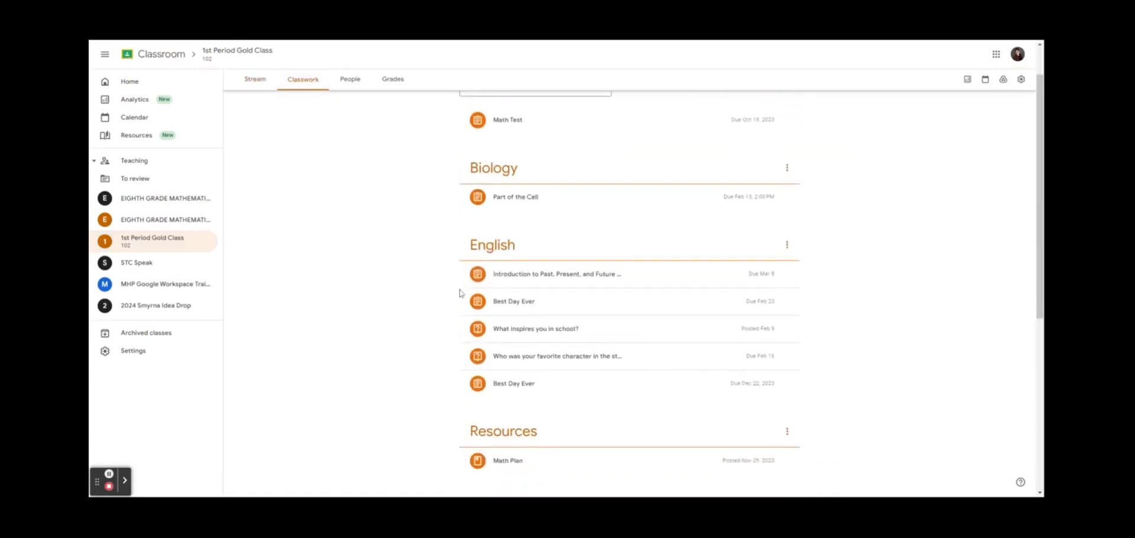
pyautogui.scroll(-2, 460, 292)
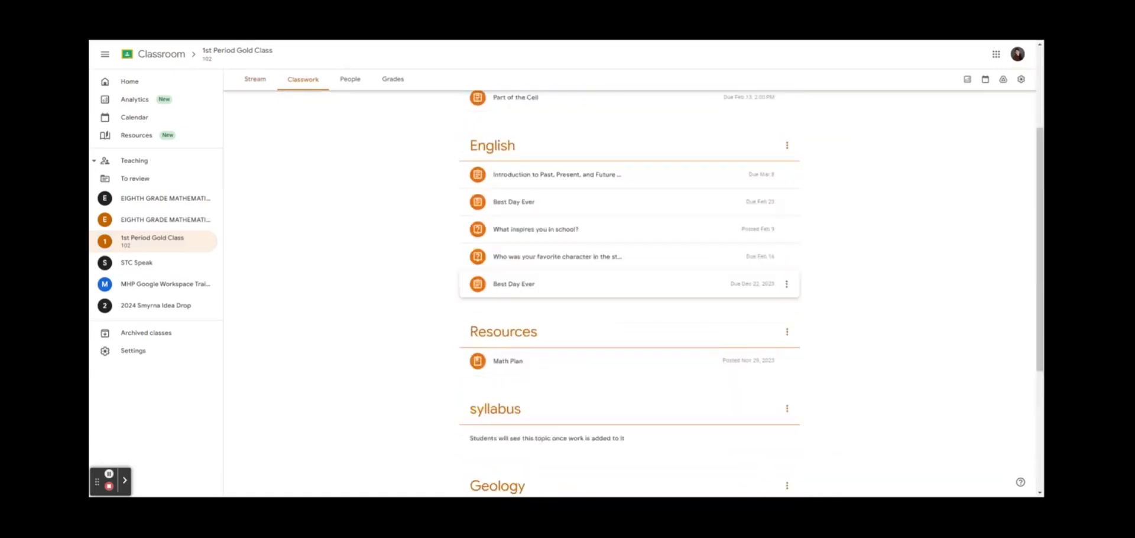
pyautogui.scroll(3, 523, 238)
pyautogui.scroll(-3, 524, 239)
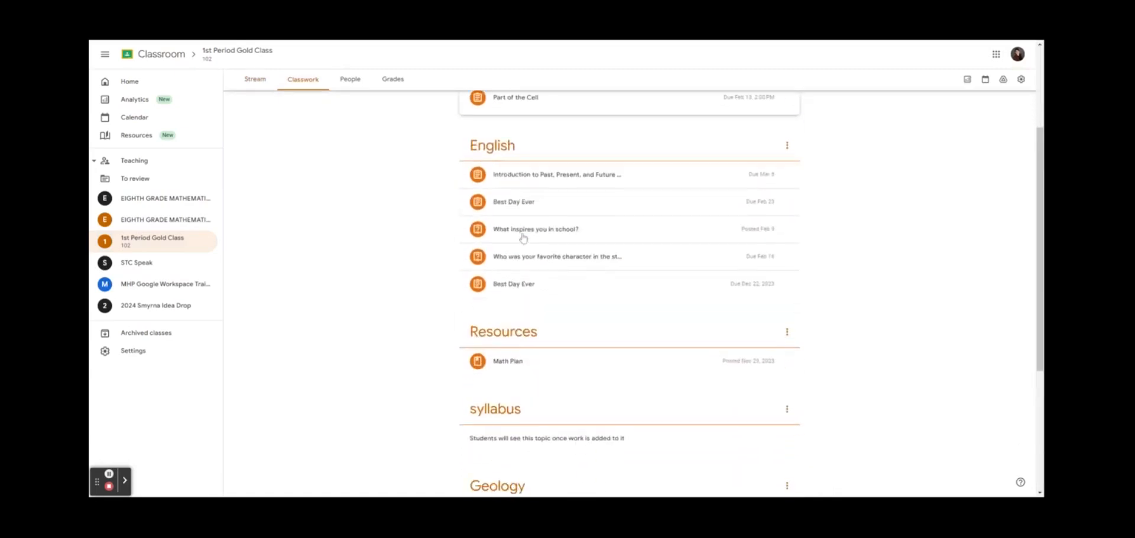
pyautogui.scroll(-4, 523, 238)
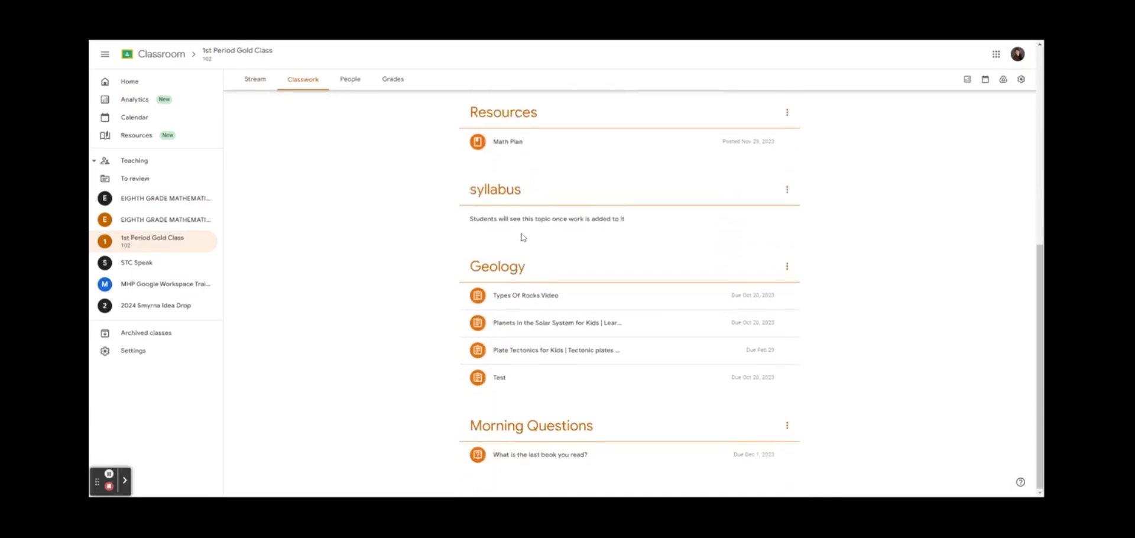
pyautogui.scroll(7, 523, 238)
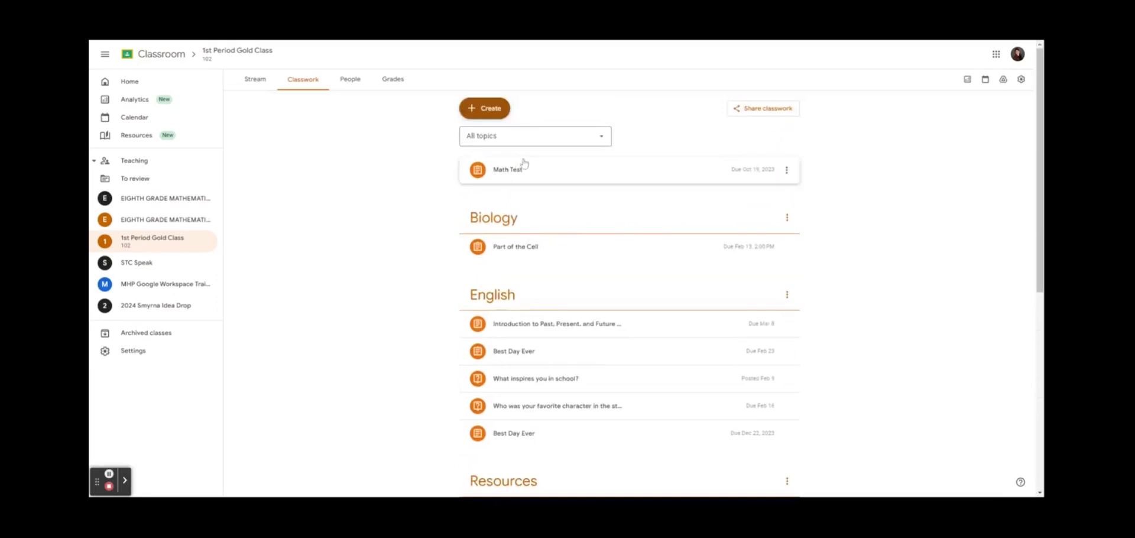
# Create a new 'Math' topic and drag Math Test toward it
pyautogui.click(479, 112)
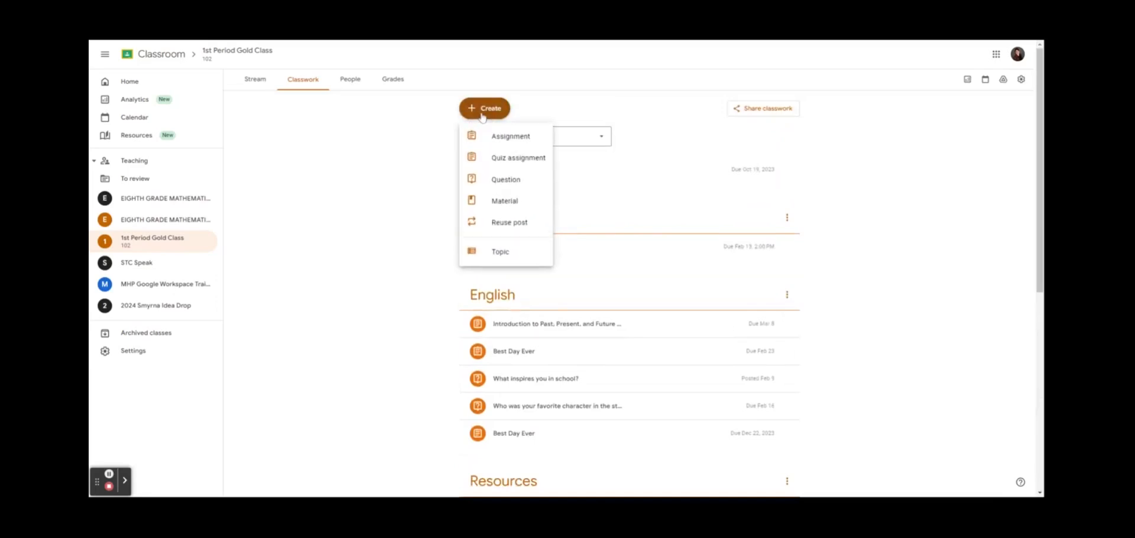
pyautogui.click(500, 251)
pyautogui.write('Math')
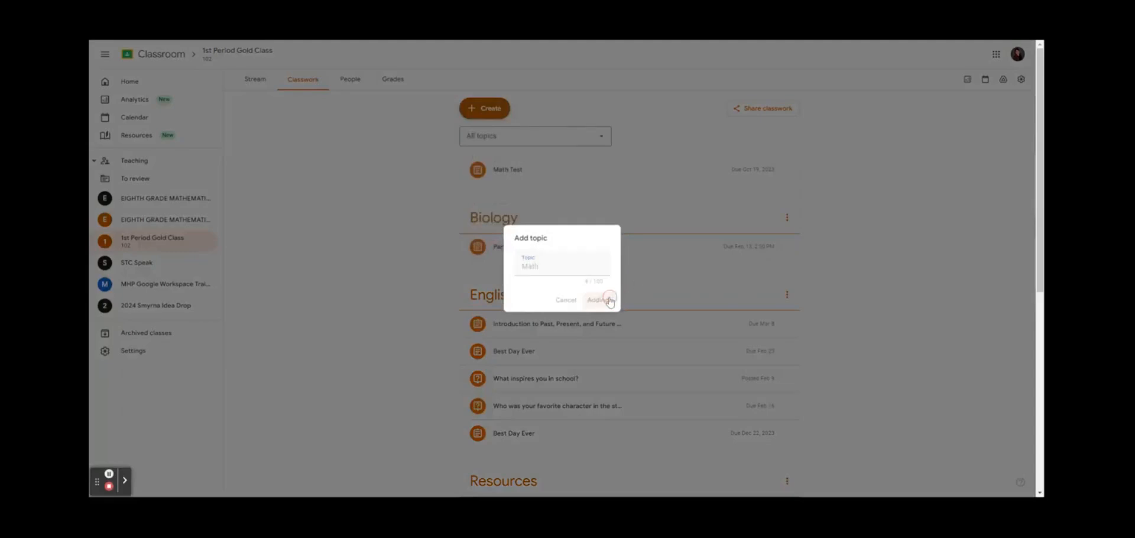
pyautogui.click(607, 300)
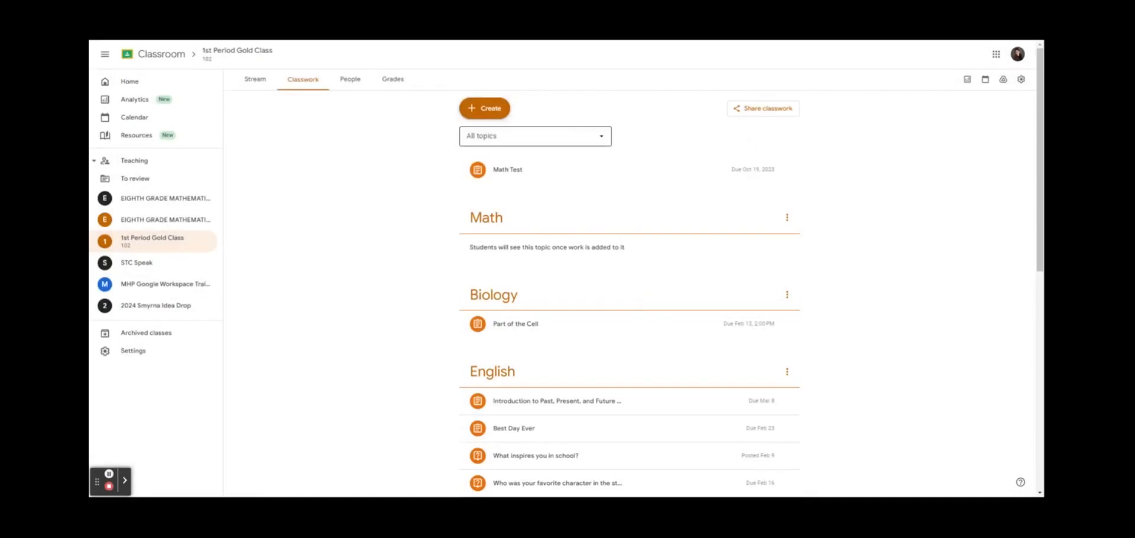
pyautogui.moveTo(556, 172); pyautogui.dragTo(577, 226)
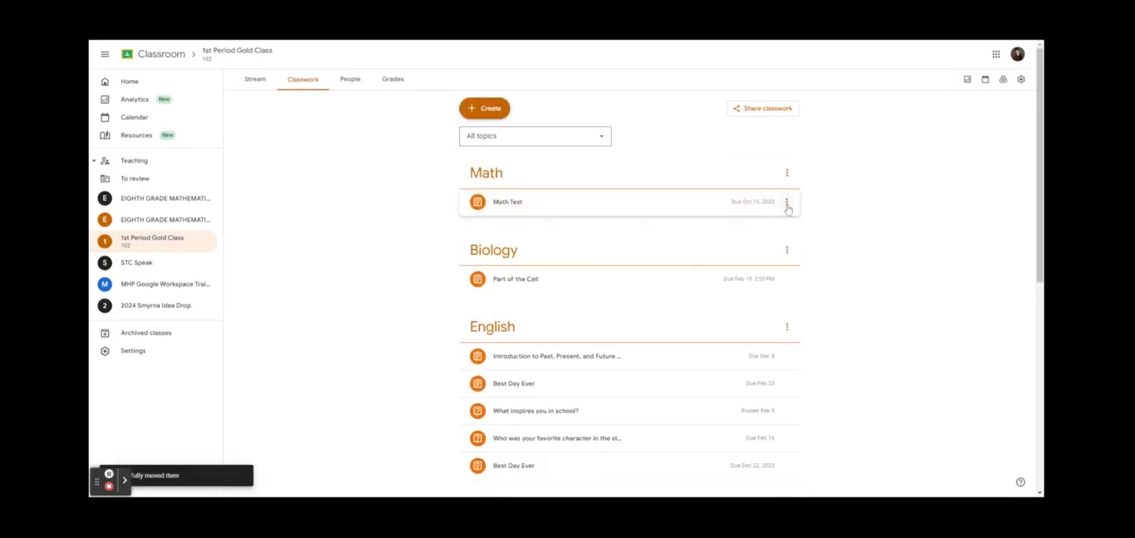
# Edit the Math Test assignment to file it under the Math topic and save
pyautogui.click(787, 203)
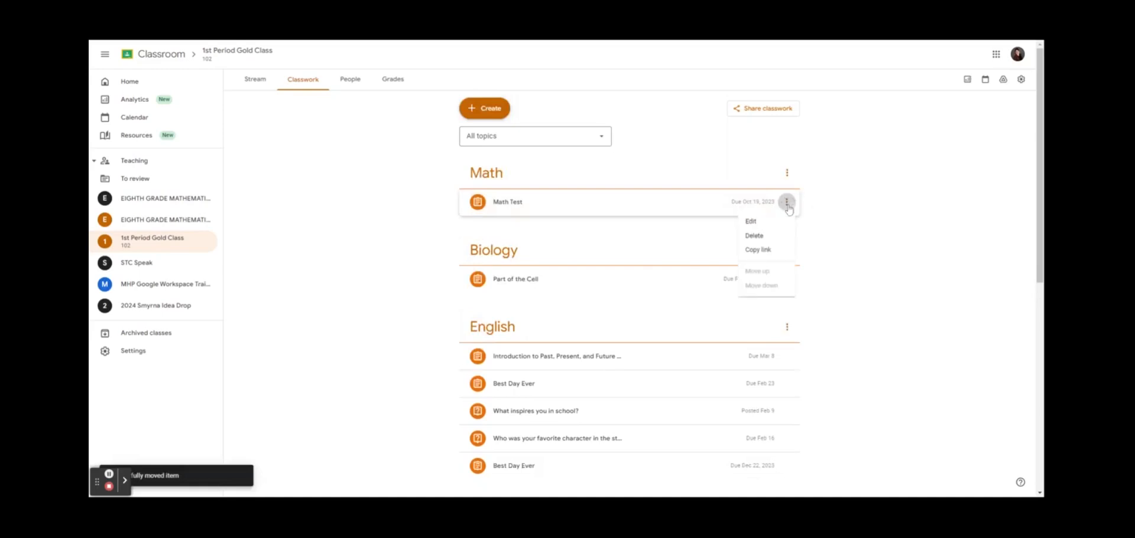
pyautogui.click(768, 224)
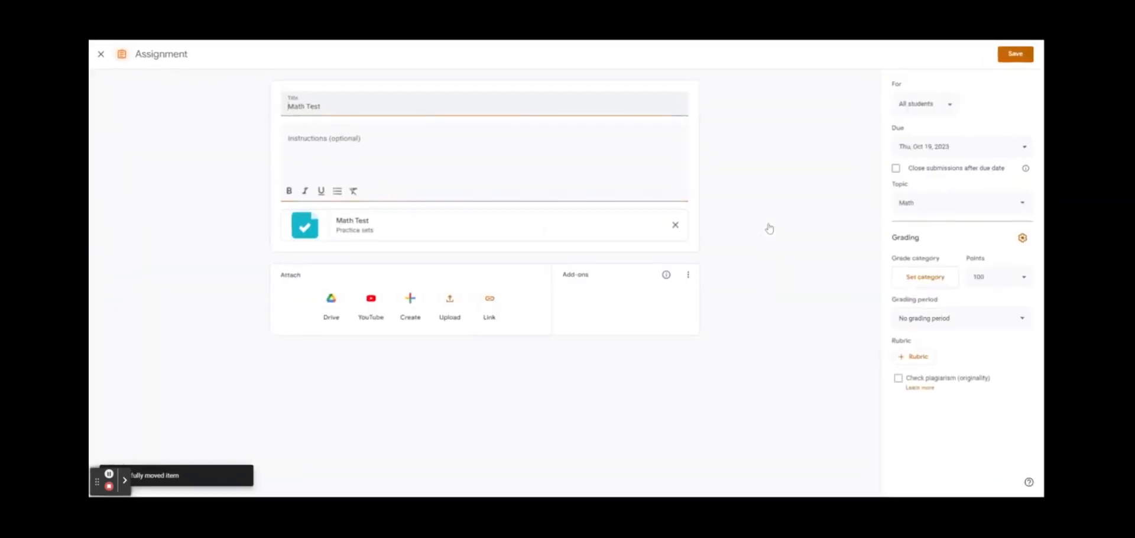
pyautogui.click(946, 203)
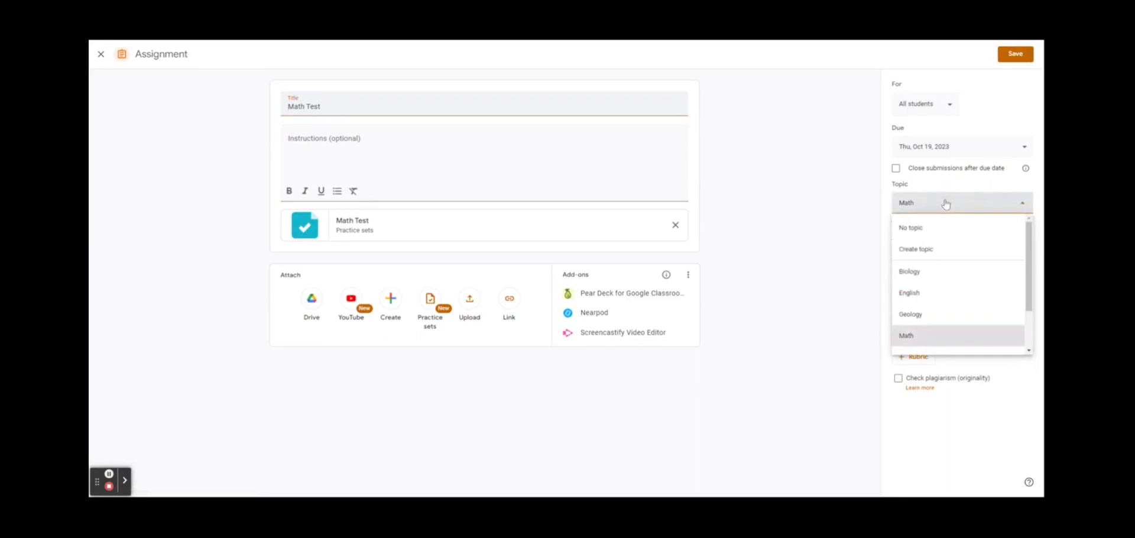
pyautogui.scroll(-2, 945, 296)
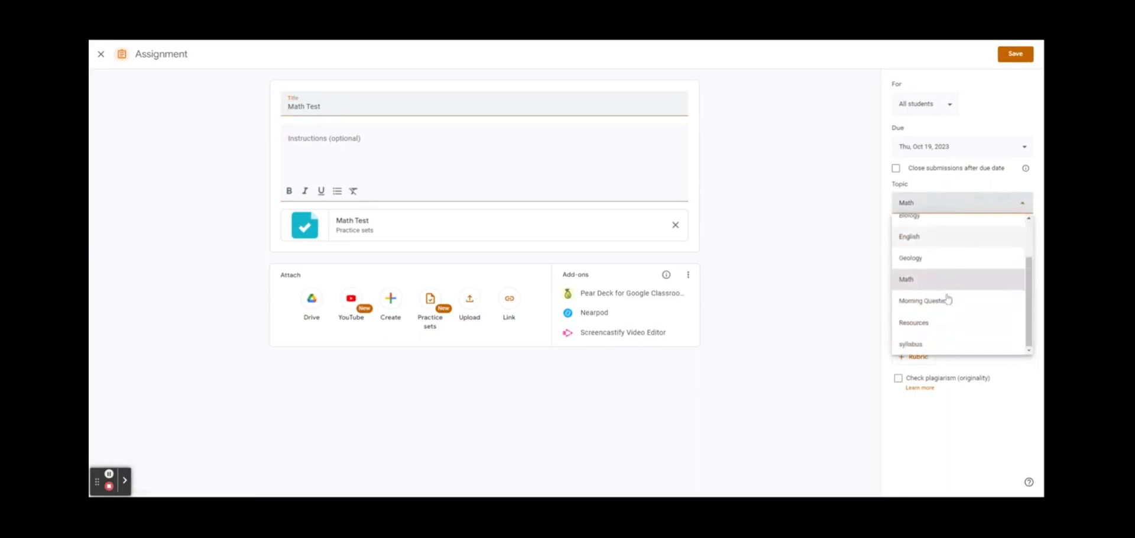
pyautogui.scroll(2, 934, 283)
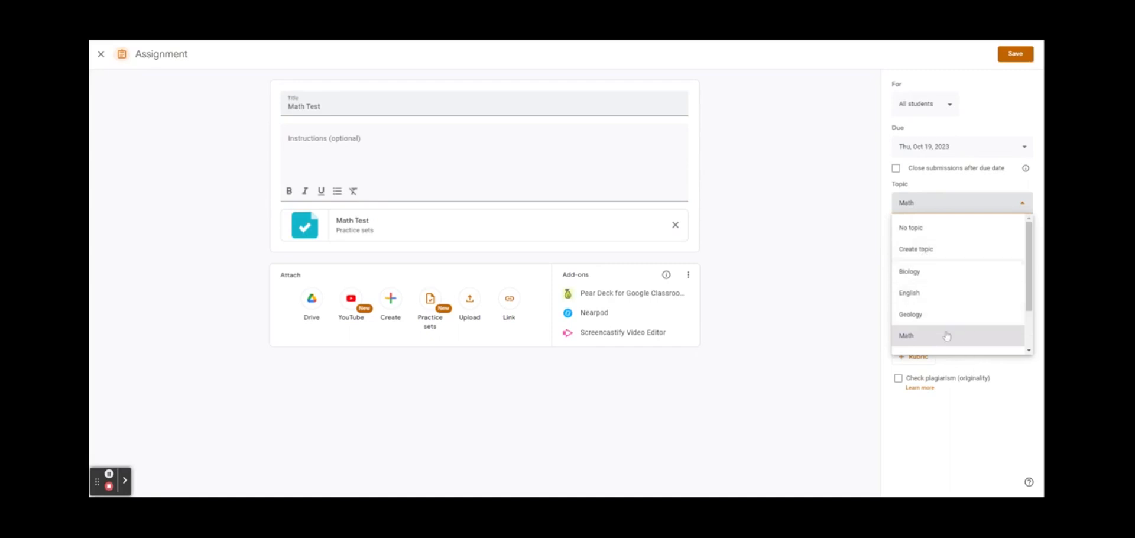
pyautogui.scroll(-2, 946, 333)
pyautogui.click(949, 278)
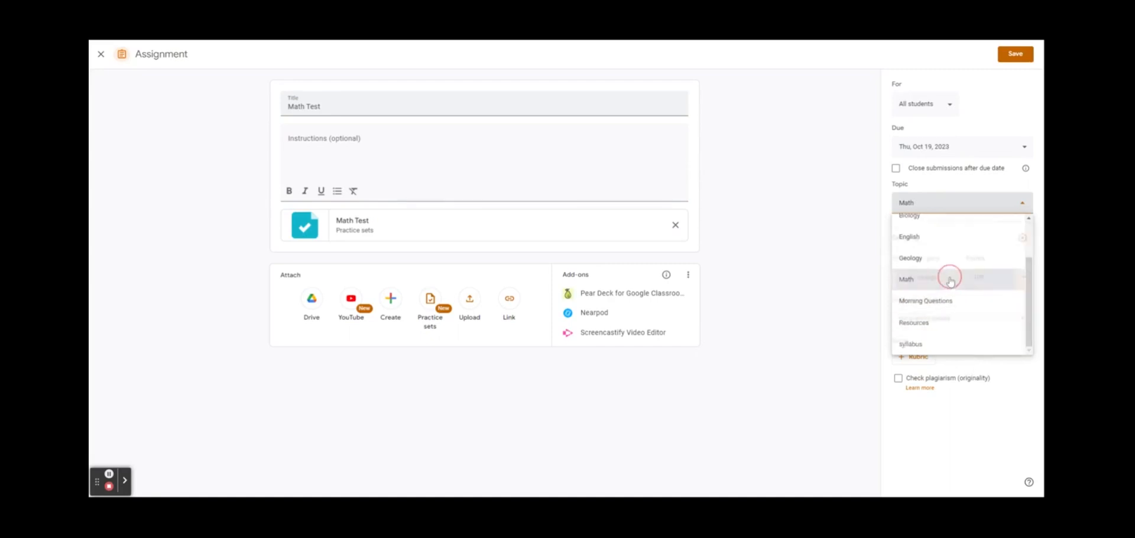
pyautogui.click(1017, 55)
# Drag the Morning Questions topic to the top of the Classwork page
pyautogui.scroll(-5, 743, 279)
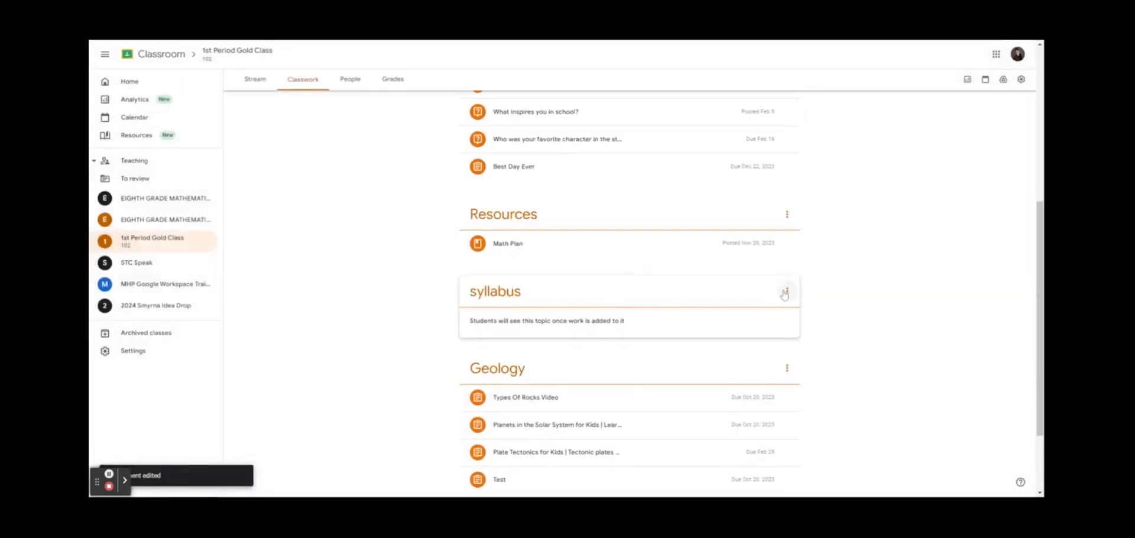
pyautogui.scroll(-2, 785, 295)
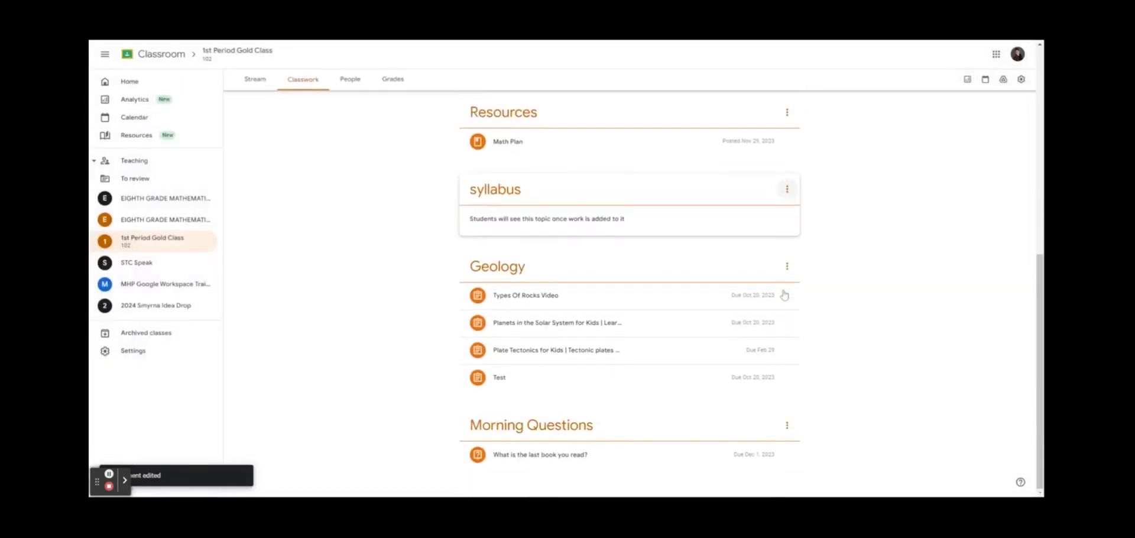
pyautogui.click(538, 432)
pyautogui.moveTo(539, 432); pyautogui.dragTo(573, 182)
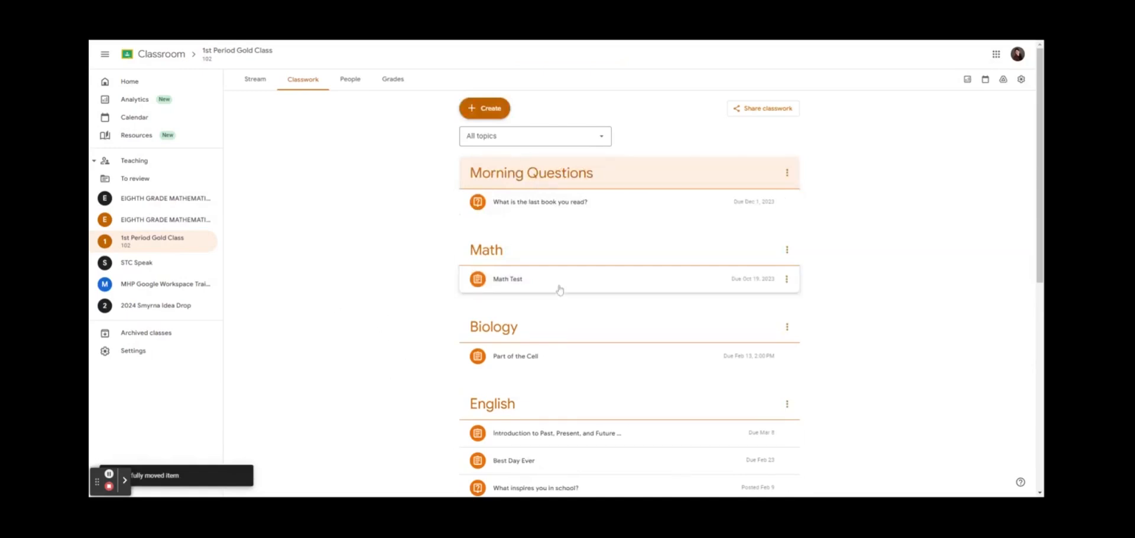
pyautogui.click(481, 112)
# Assign a new assignment with the Past, Present, and Future Nouns practice set under English
pyautogui.click(505, 141)
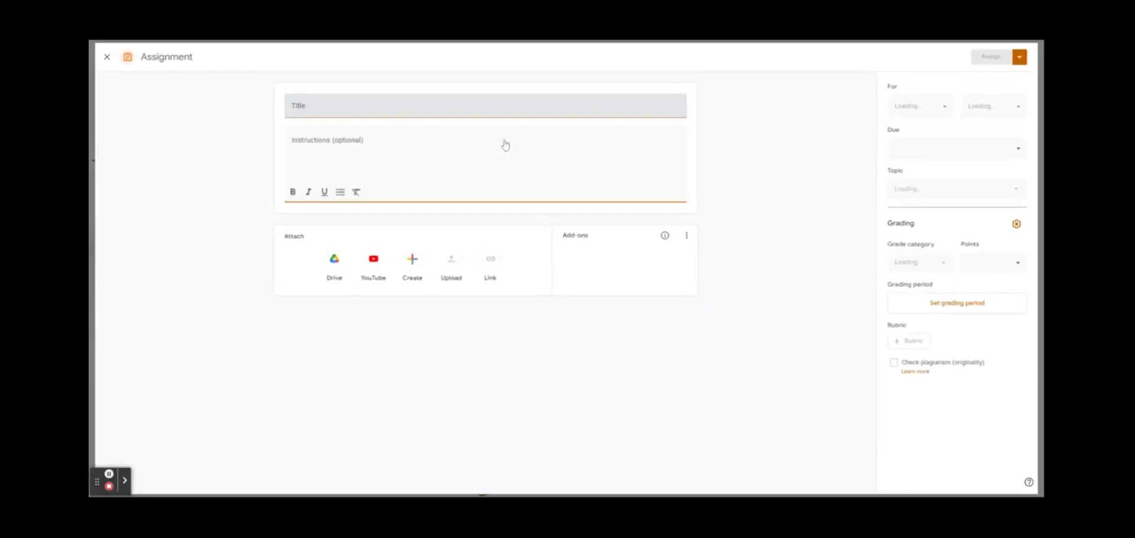
pyautogui.click(432, 261)
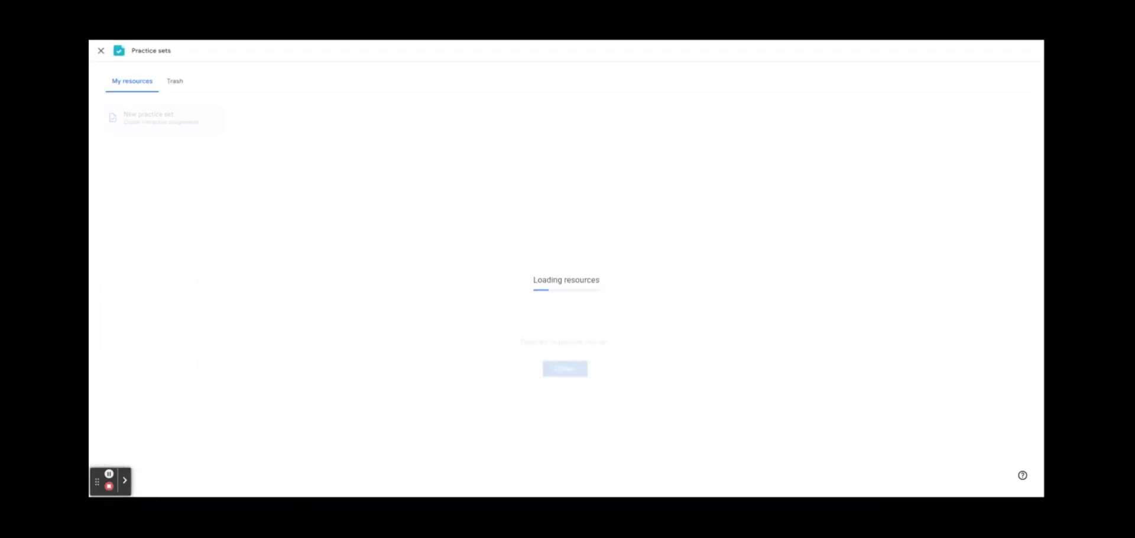
pyautogui.click(164, 195)
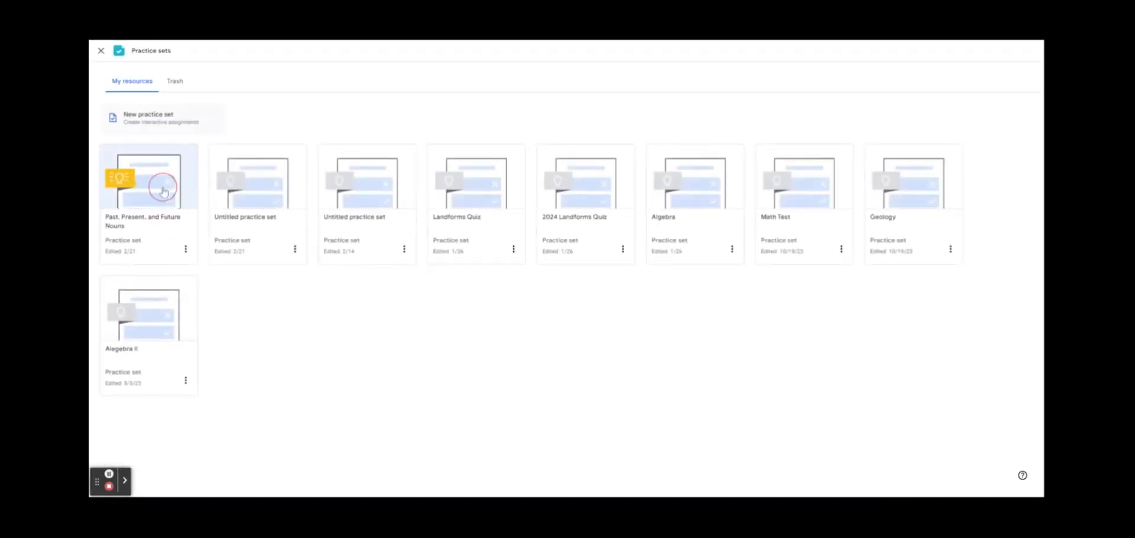
pyautogui.click(1018, 79)
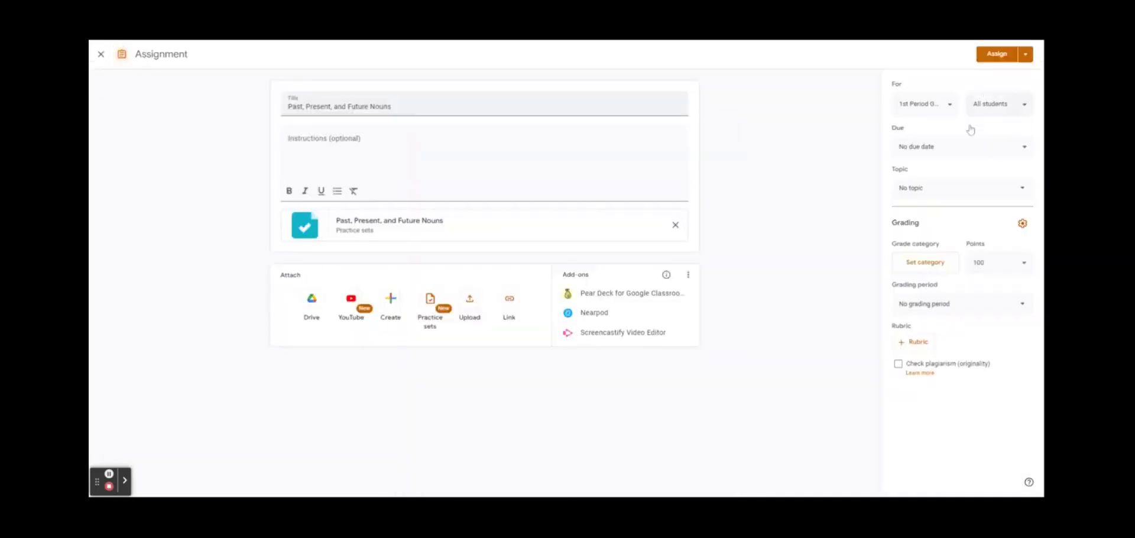
pyautogui.click(946, 193)
pyautogui.scroll(-1, 945, 250)
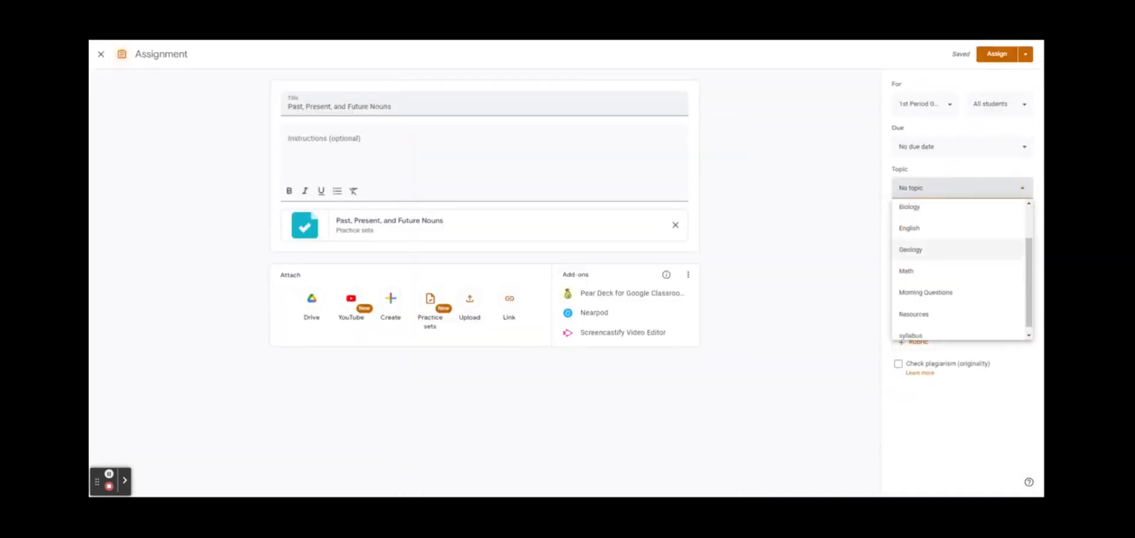
pyautogui.click(947, 230)
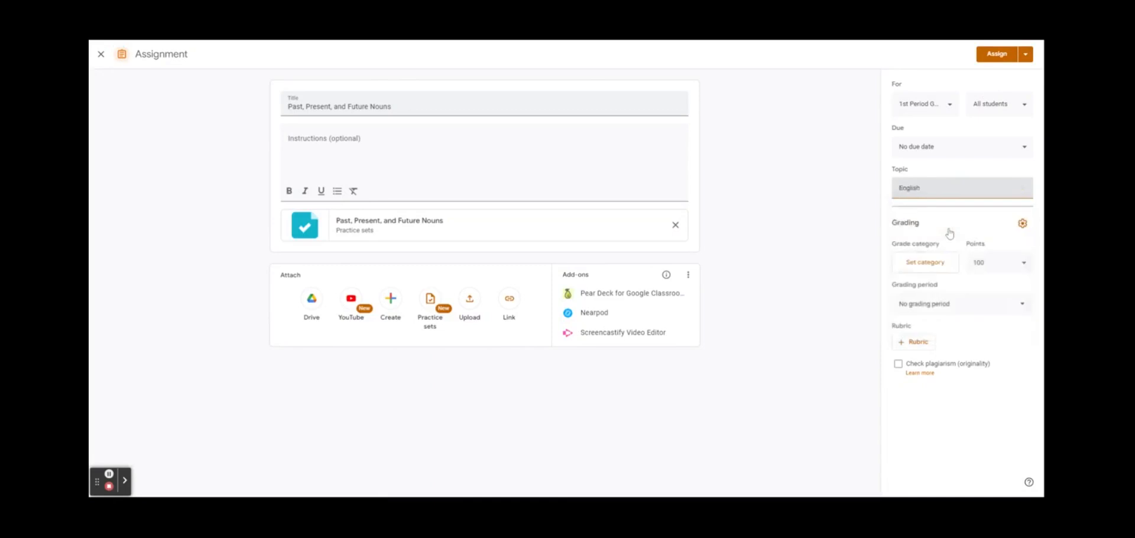
pyautogui.click(998, 57)
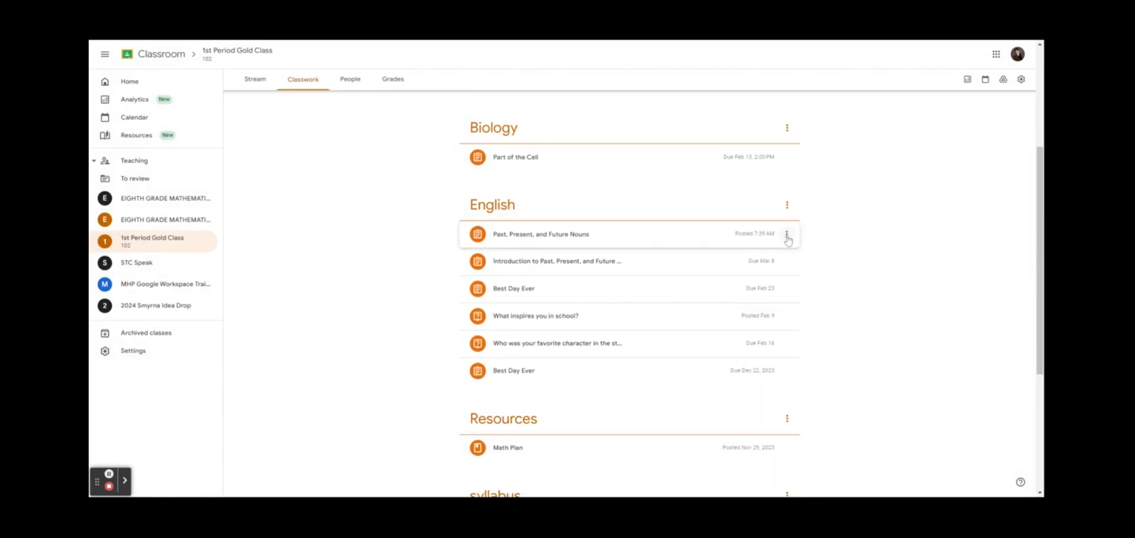
# Set that assignment's due date to Fri, Apr 26, save, and open EIGHTH GRADE MATHEMATICS-1
pyautogui.click(787, 237)
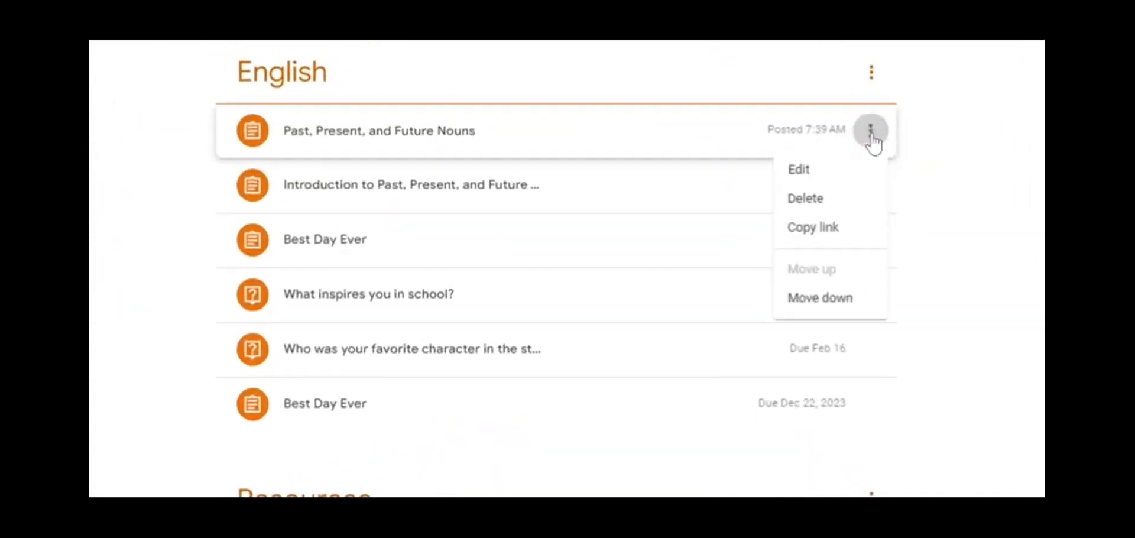
pyautogui.click(829, 176)
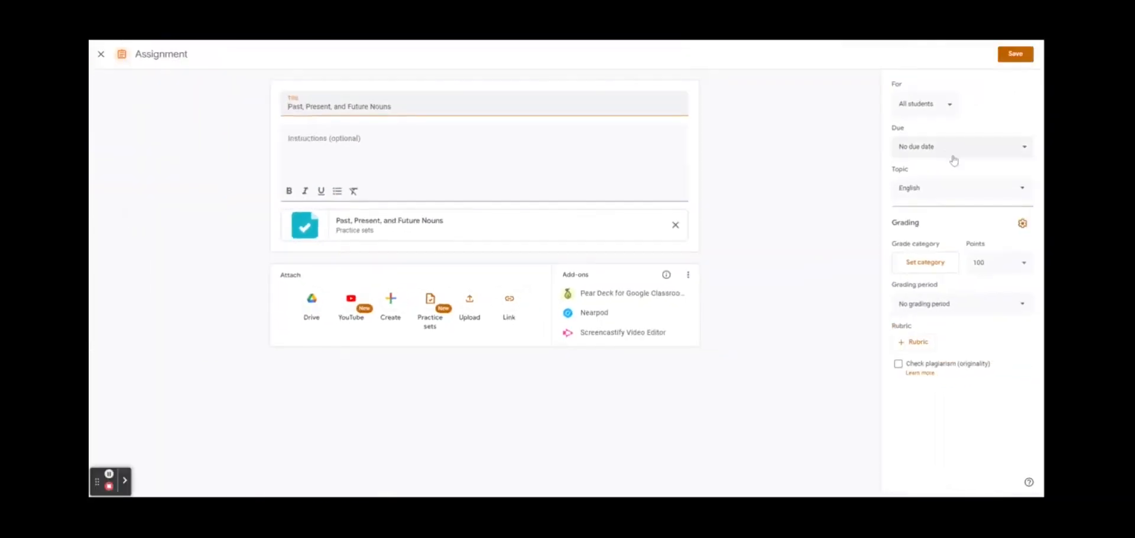
pyautogui.click(949, 152)
pyautogui.click(968, 181)
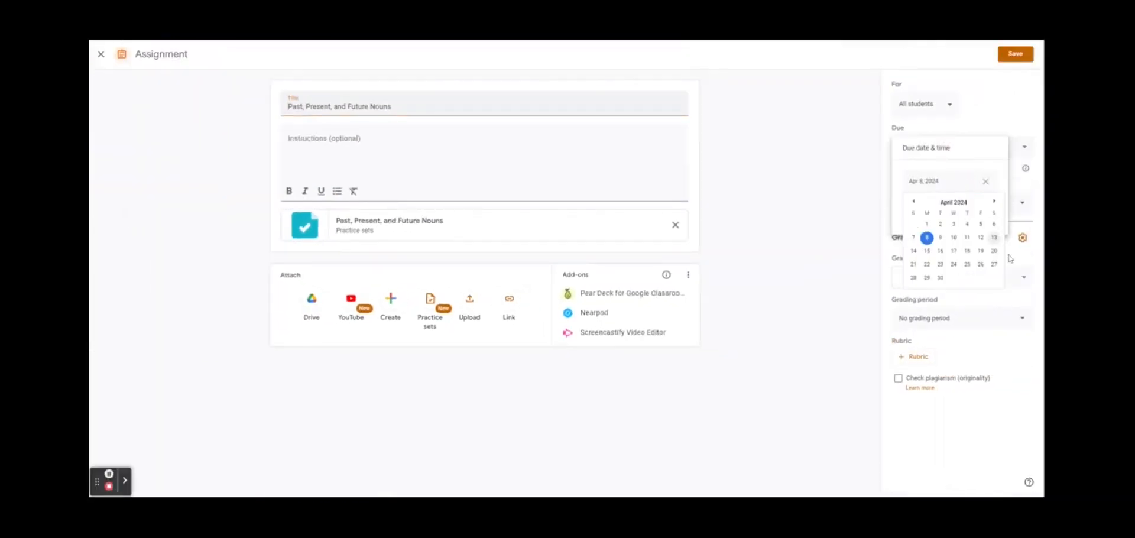
pyautogui.click(982, 275)
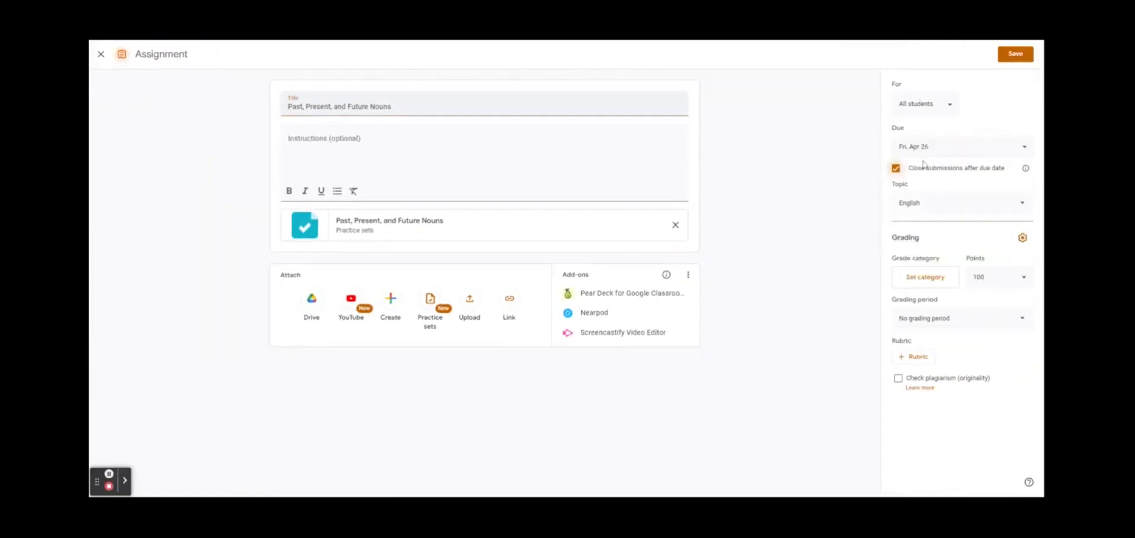
pyautogui.click(1015, 53)
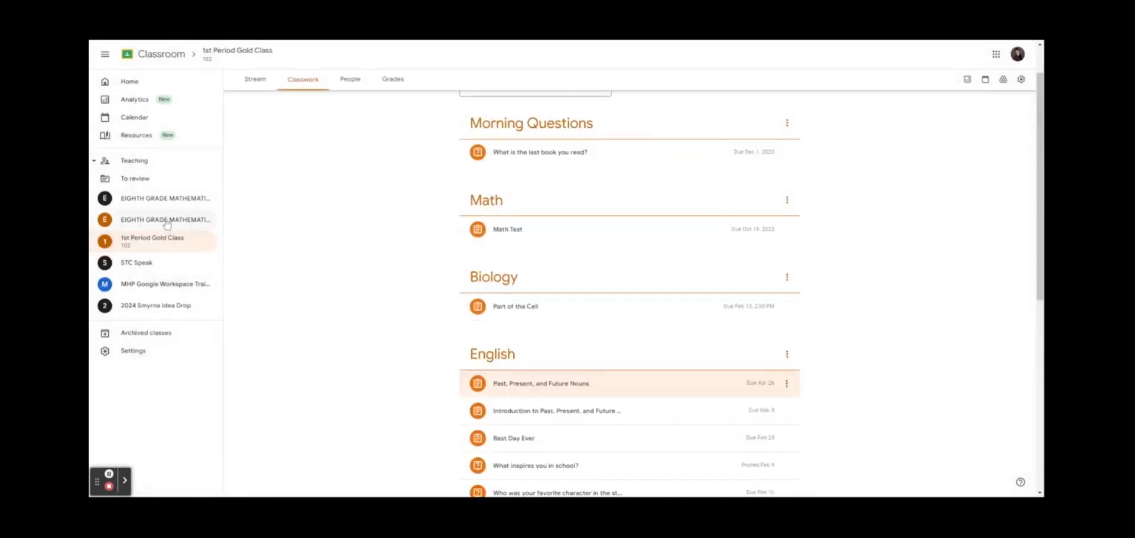
pyautogui.click(167, 224)
# Drag the Resources topic above Video Assignments in EIGHTH GRADE MATHEMATICS-1's classwork
pyautogui.click(303, 79)
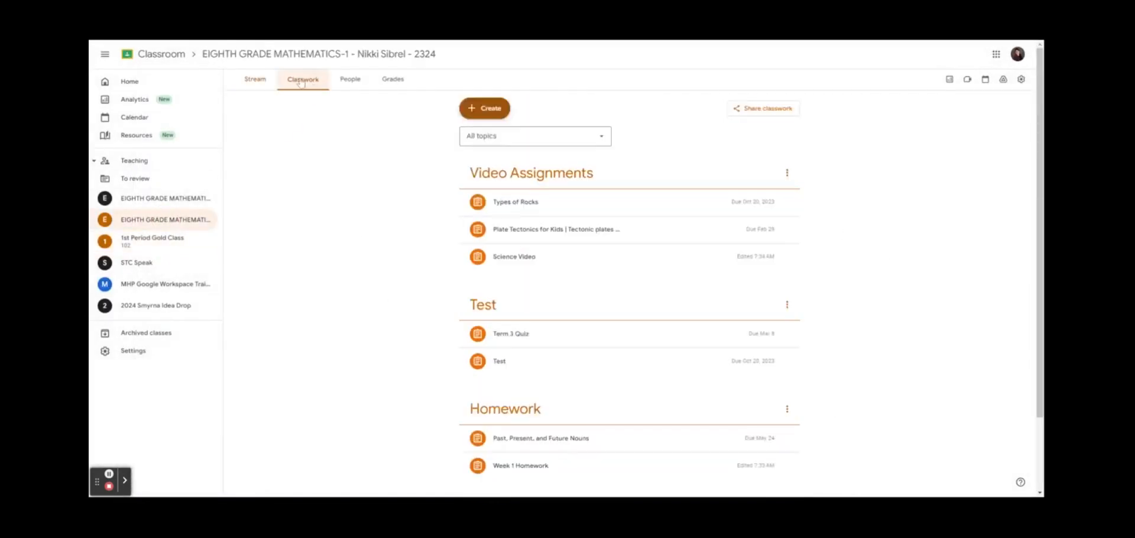
pyautogui.scroll(-3, 445, 283)
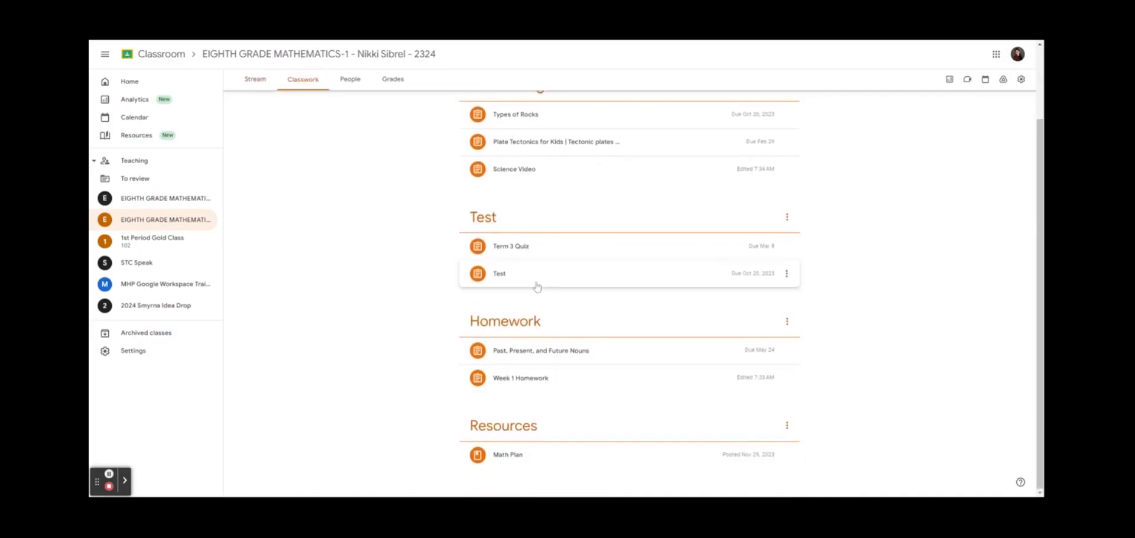
pyautogui.scroll(3, 480, 283)
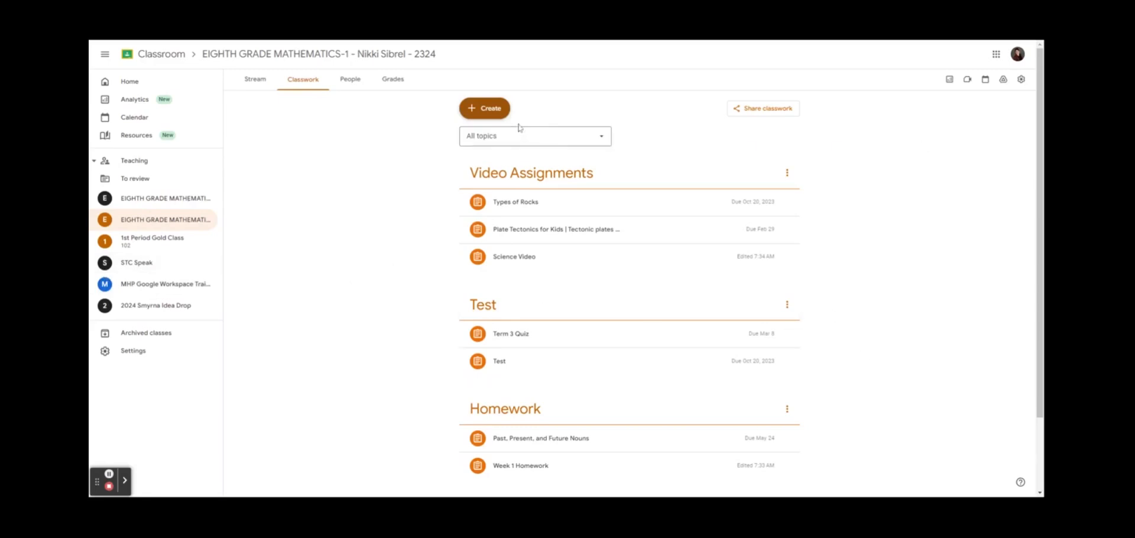
pyautogui.scroll(-2, 520, 429)
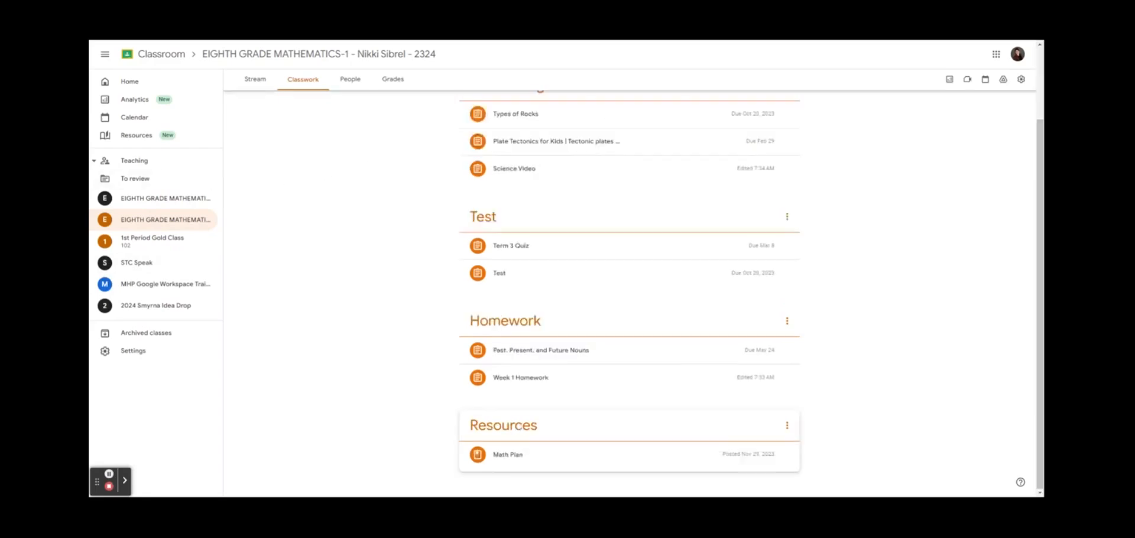
pyautogui.moveTo(519, 429); pyautogui.dragTo(550, 180)
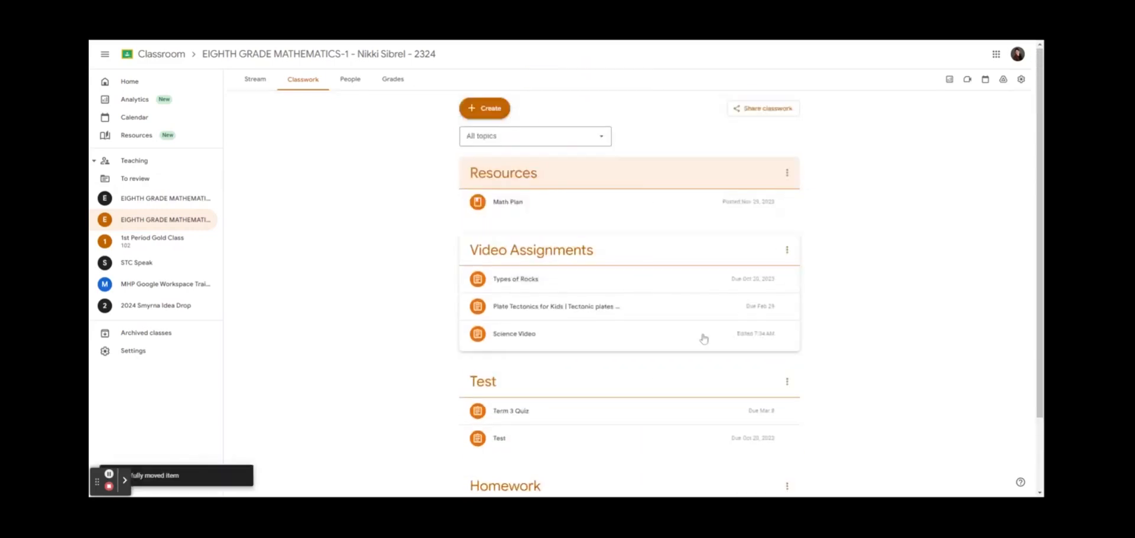
pyautogui.scroll(-2, 779, 296)
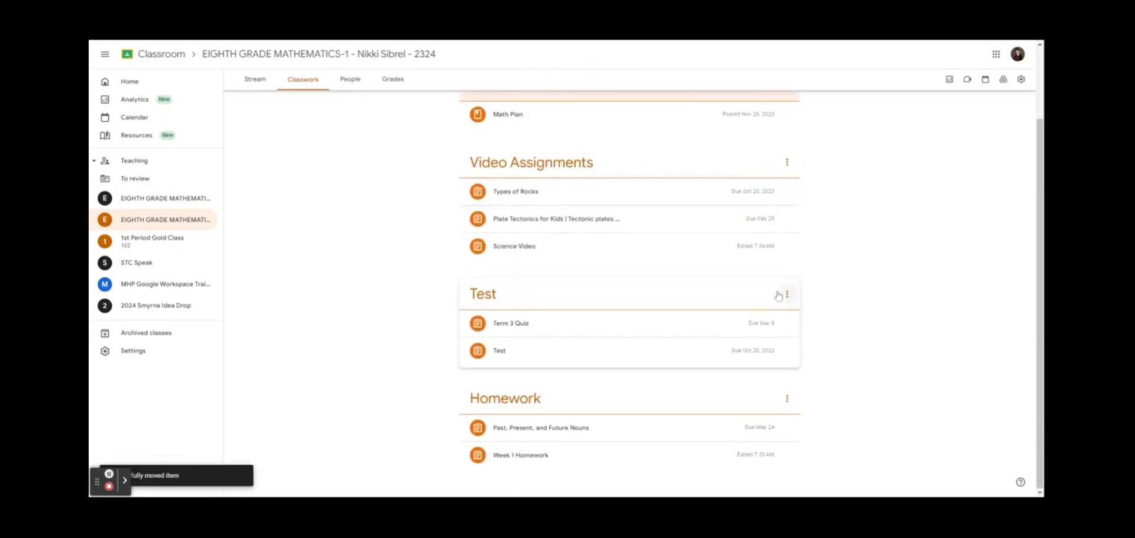
pyautogui.scroll(3, 609, 198)
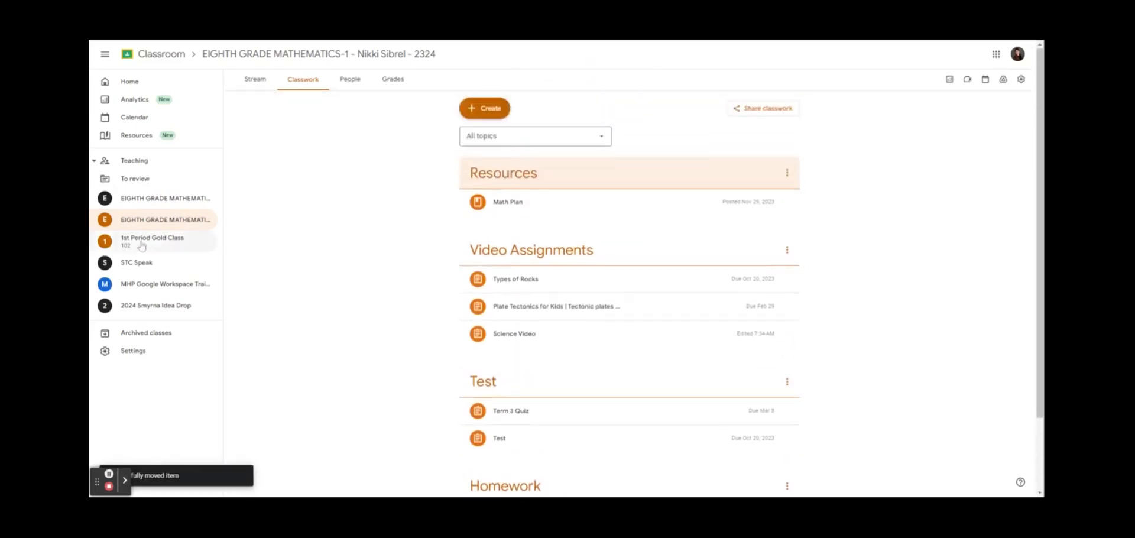
pyautogui.click(153, 240)
# In EIGHTH GRADE MATHEMATICS-2's classwork, drag the Plate Tectonics assignment into the Week 2 topic
pyautogui.click(162, 204)
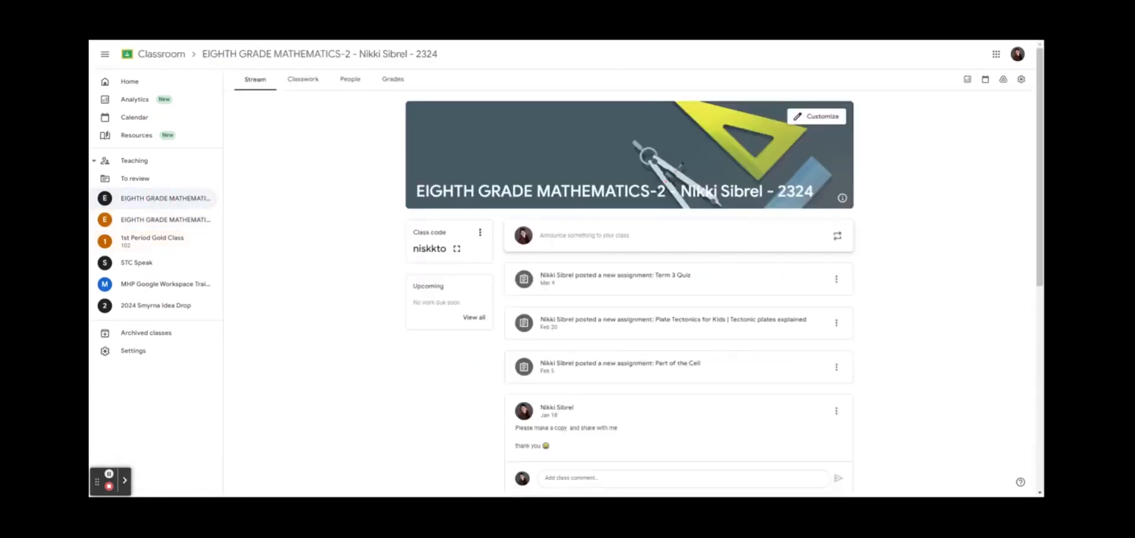
pyautogui.click(307, 87)
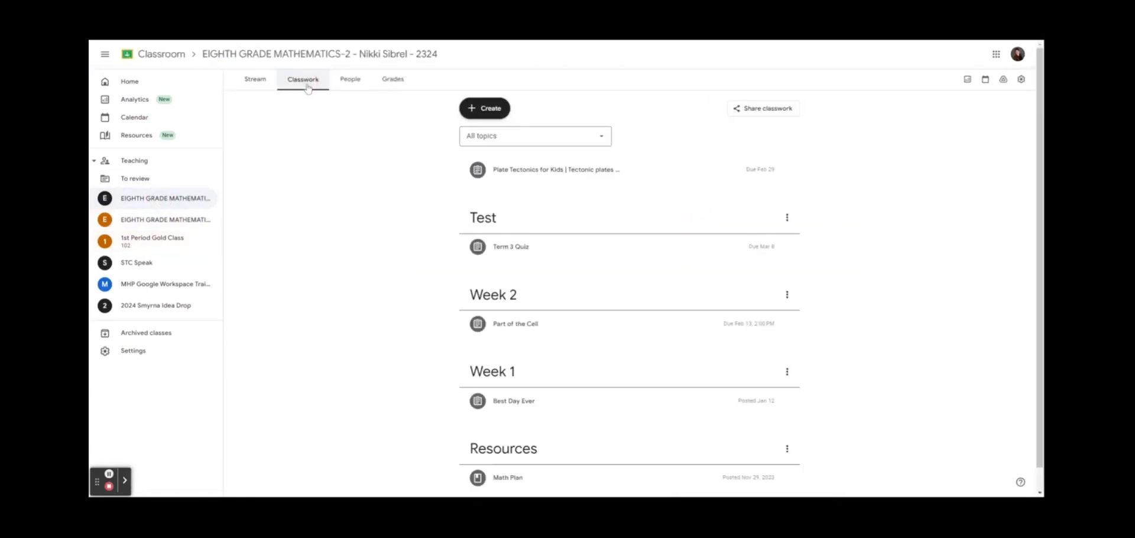
pyautogui.scroll(-1, 763, 337)
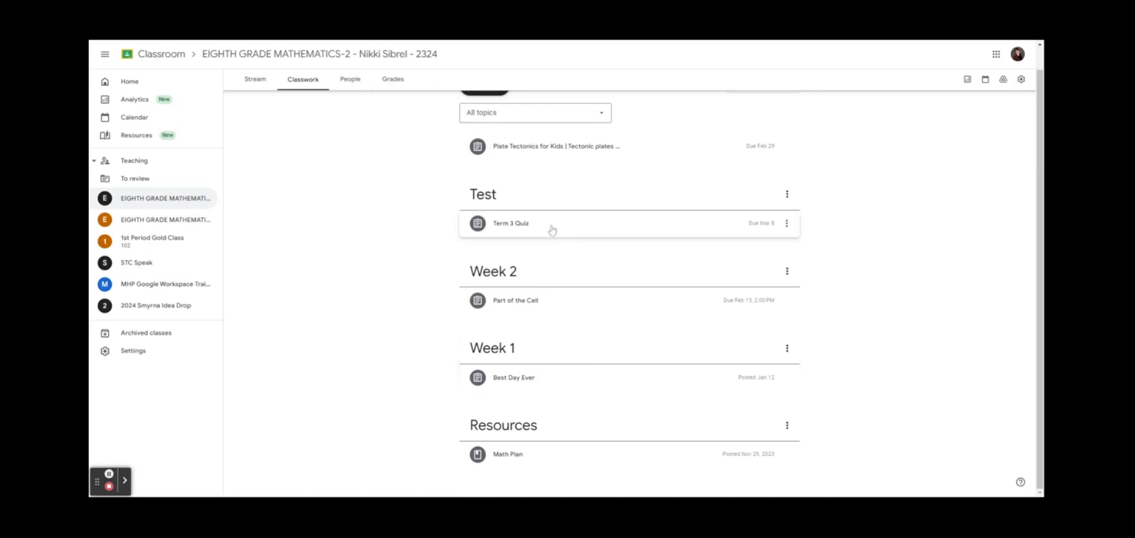
pyautogui.scroll(1, 553, 230)
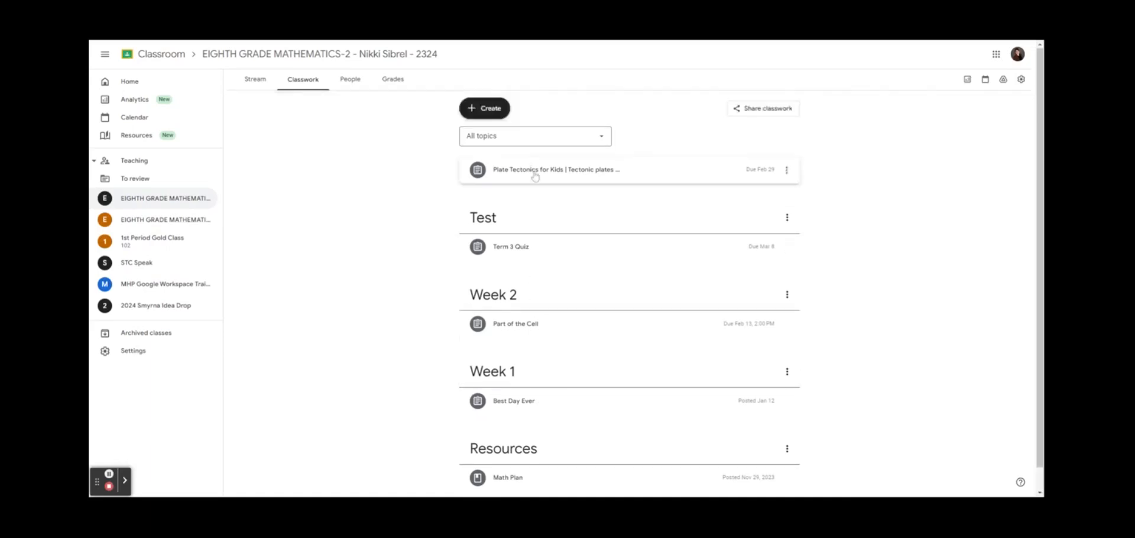
pyautogui.moveTo(535, 176); pyautogui.dragTo(544, 308)
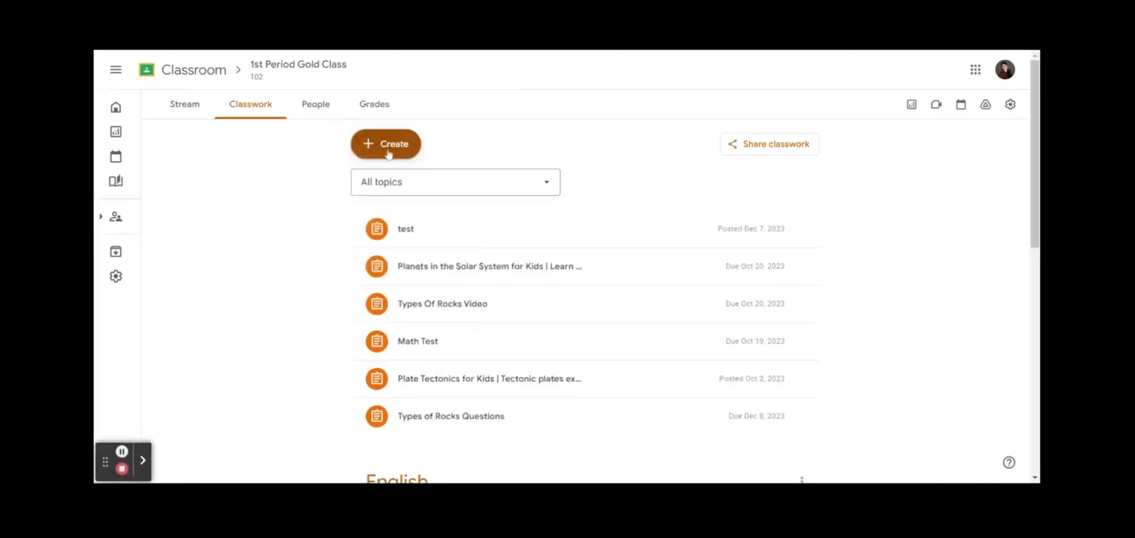
# Create a new Assignment from the Classwork Create menu in 1st Period Gold Class
pyautogui.click(389, 153)
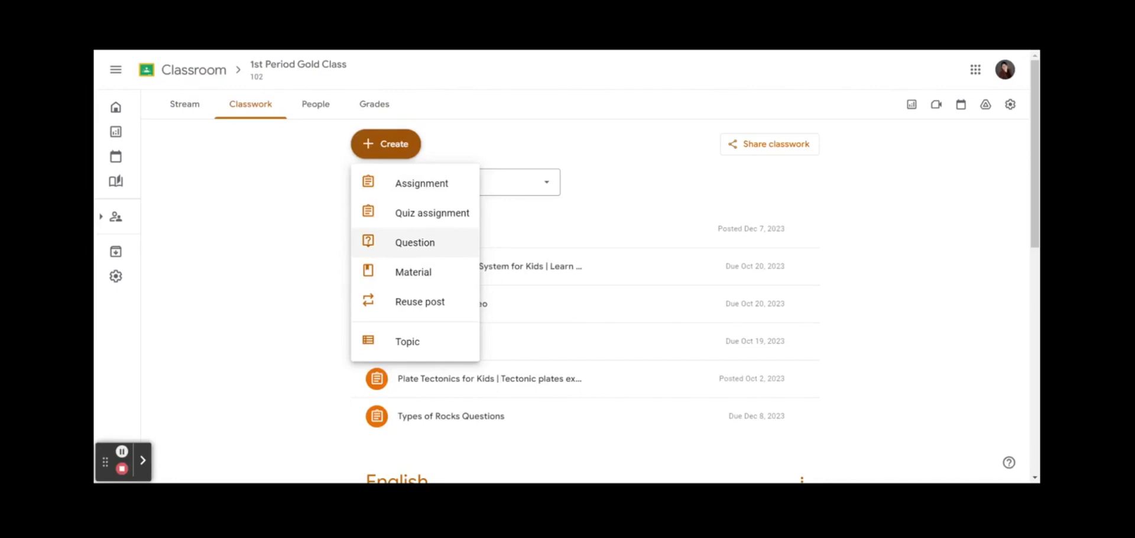
pyautogui.click(417, 183)
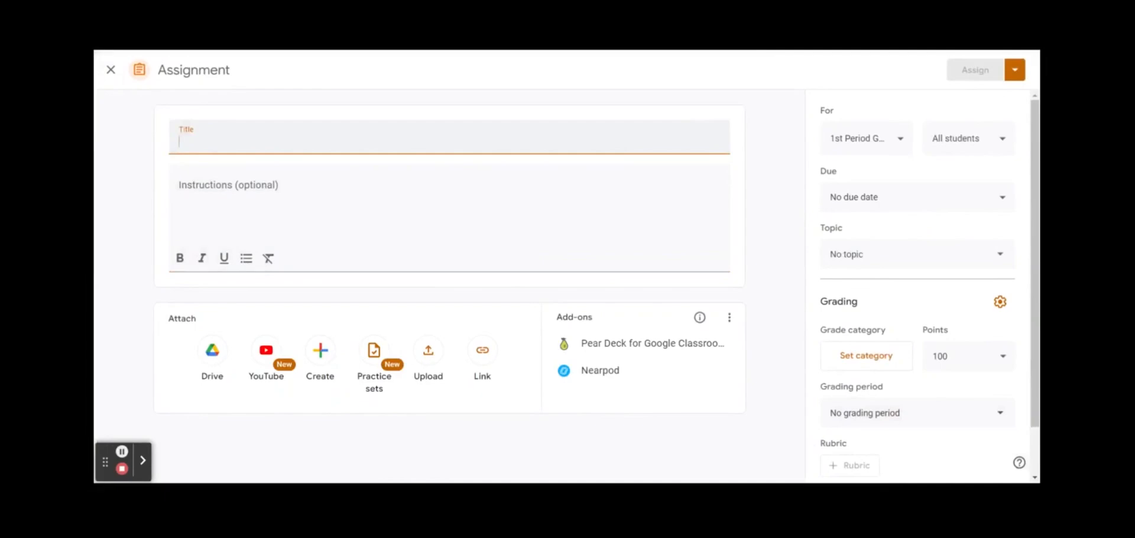
# Title the assignment 'Label Parts of a Cell' and attach the 'Label Parts of the cell' Drive document
pyautogui.write('Label')
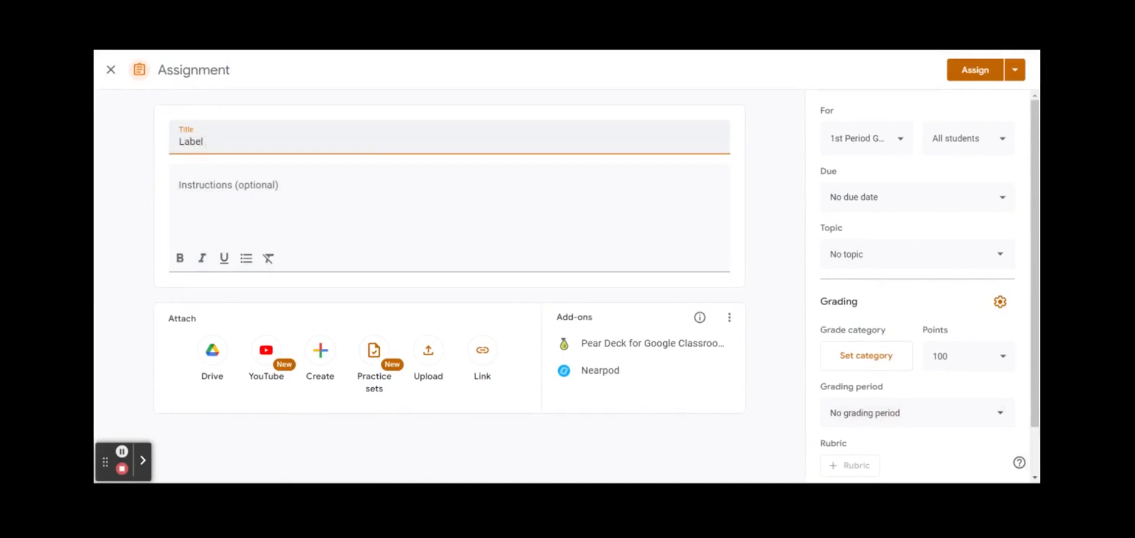
pyautogui.write(' Parts')
pyautogui.write(' of a Cel')
pyautogui.write('l')
pyautogui.click(428, 351)
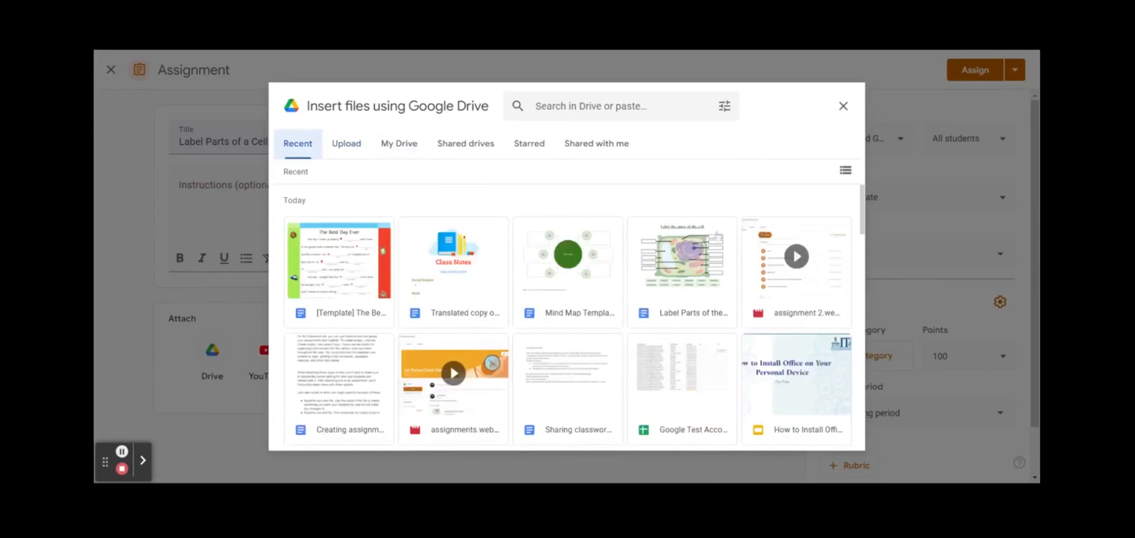
pyautogui.click(673, 282)
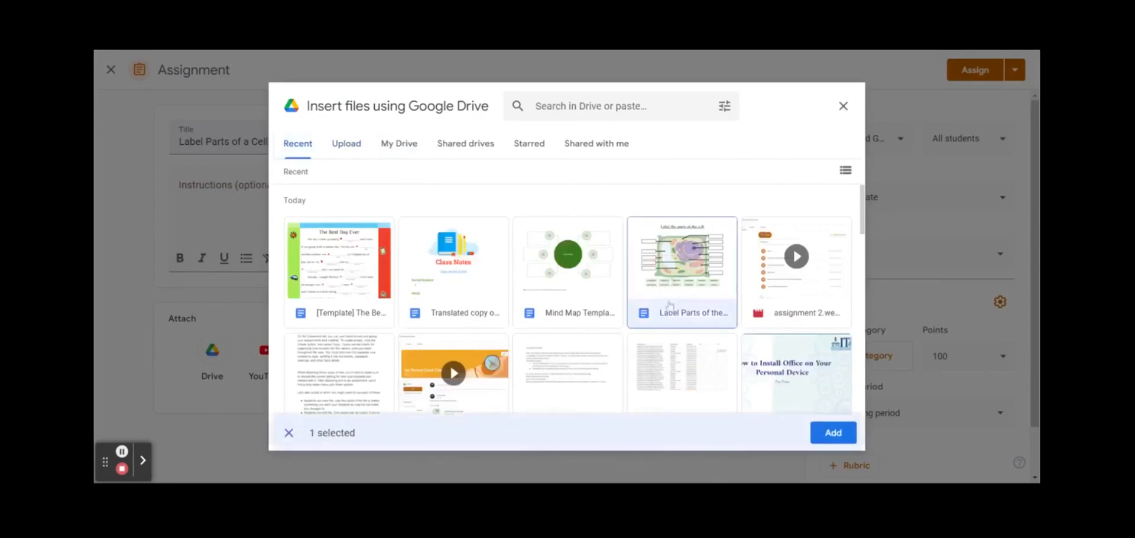
pyautogui.click(842, 436)
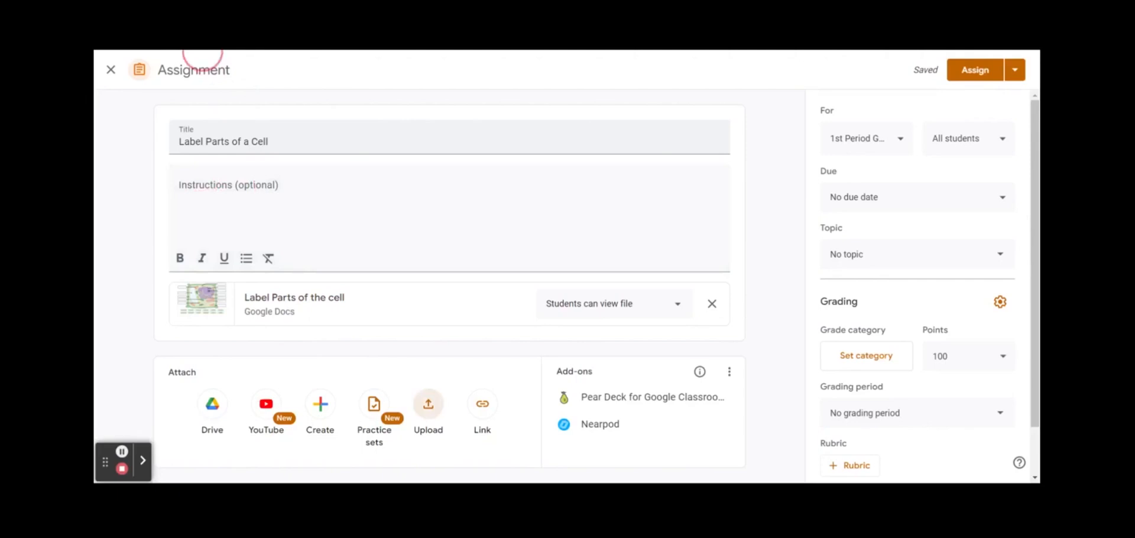
# Delete 'Label' from the title and enter the instructions 'Label each part of the cell'
pyautogui.click(260, 189)
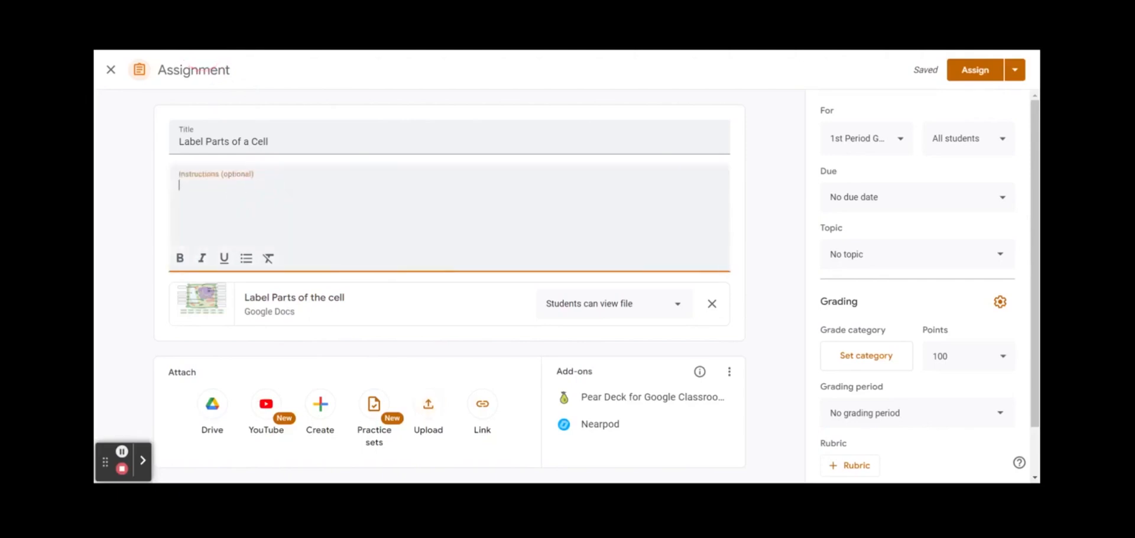
pyautogui.moveTo(205, 142); pyautogui.dragTo(138, 131)
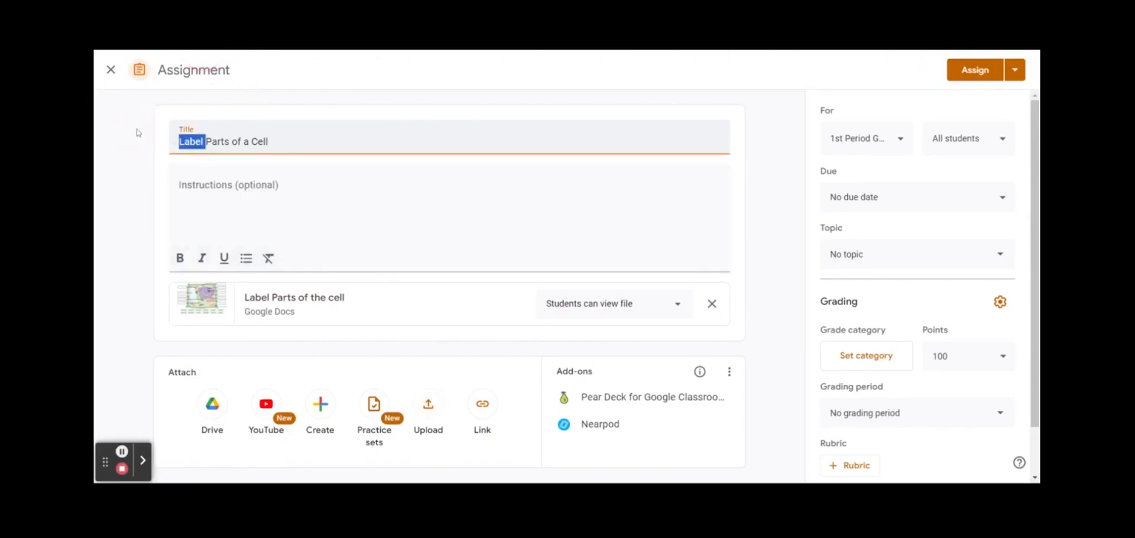
pyautogui.press('BackSpace')
pyautogui.click(248, 192)
pyautogui.write('L')
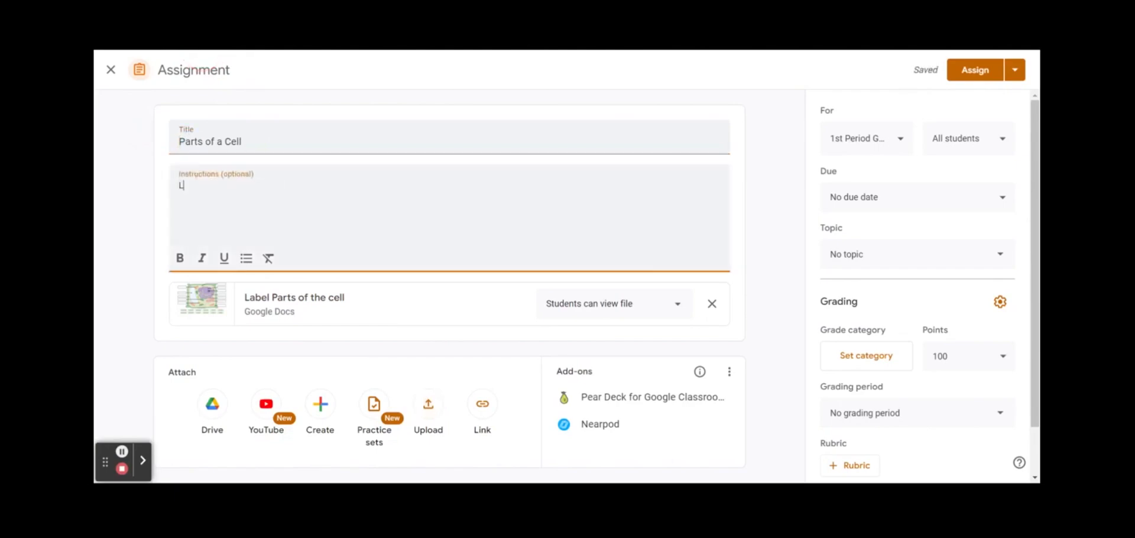
pyautogui.write('abel each part of the ')
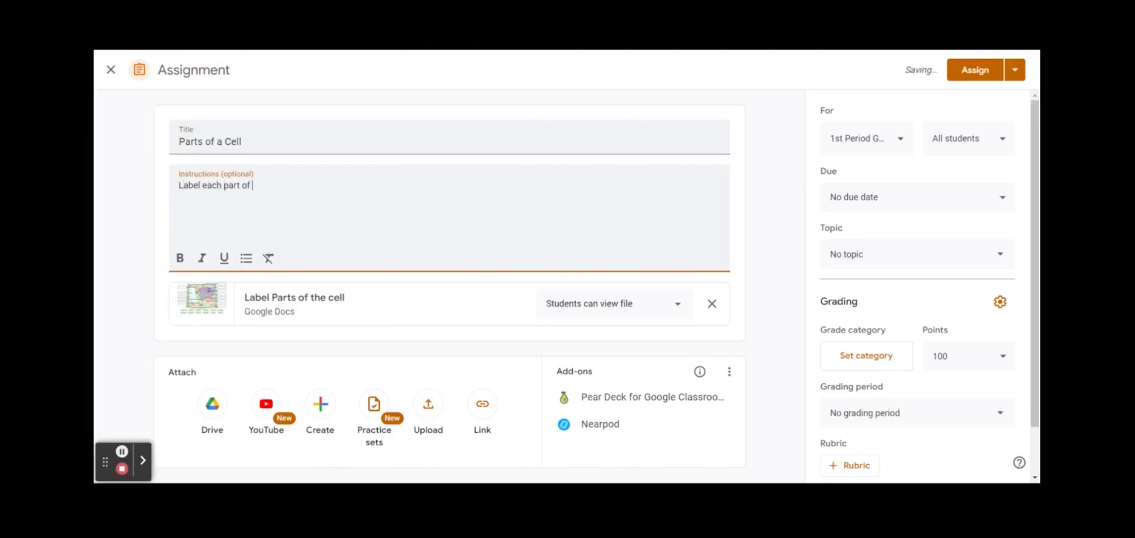
pyautogui.write('cell in the Google Doc')
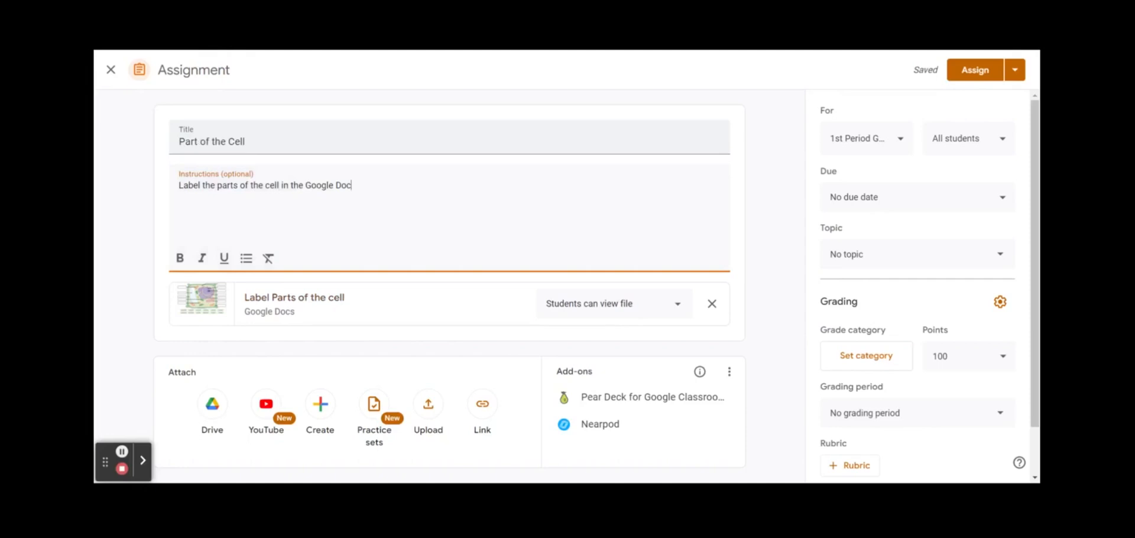
pyautogui.click(674, 309)
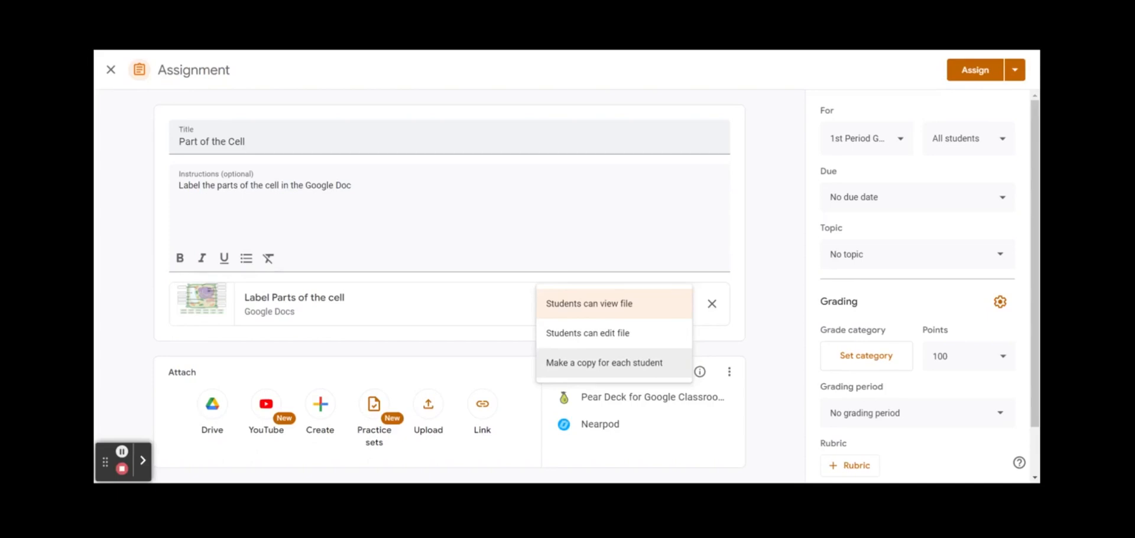
# Make a copy of the document for each student and add two other eighth-grade classes
pyautogui.click(646, 362)
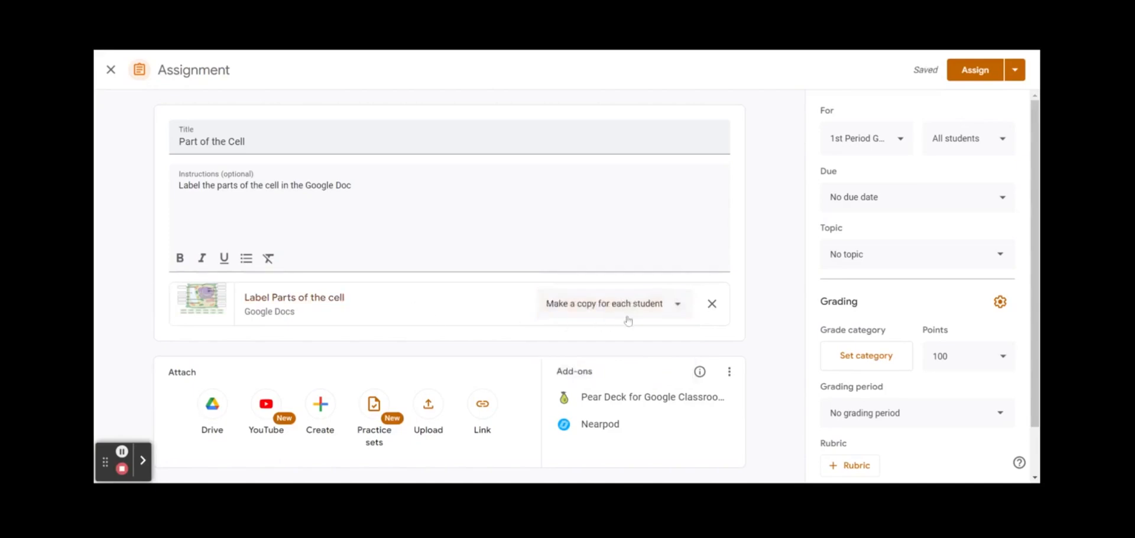
pyautogui.click(907, 144)
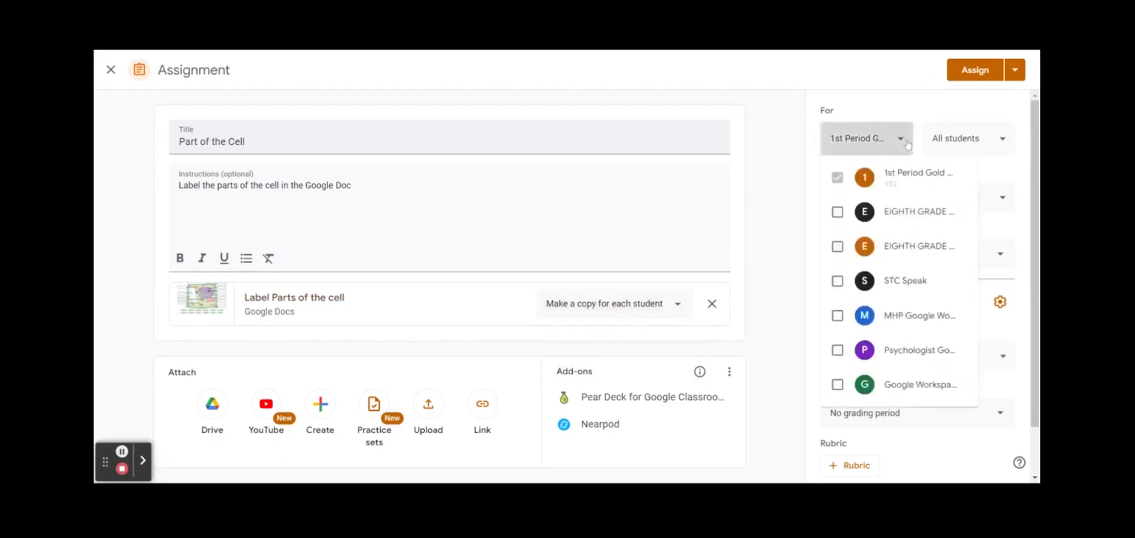
pyautogui.click(842, 251)
pyautogui.click(837, 215)
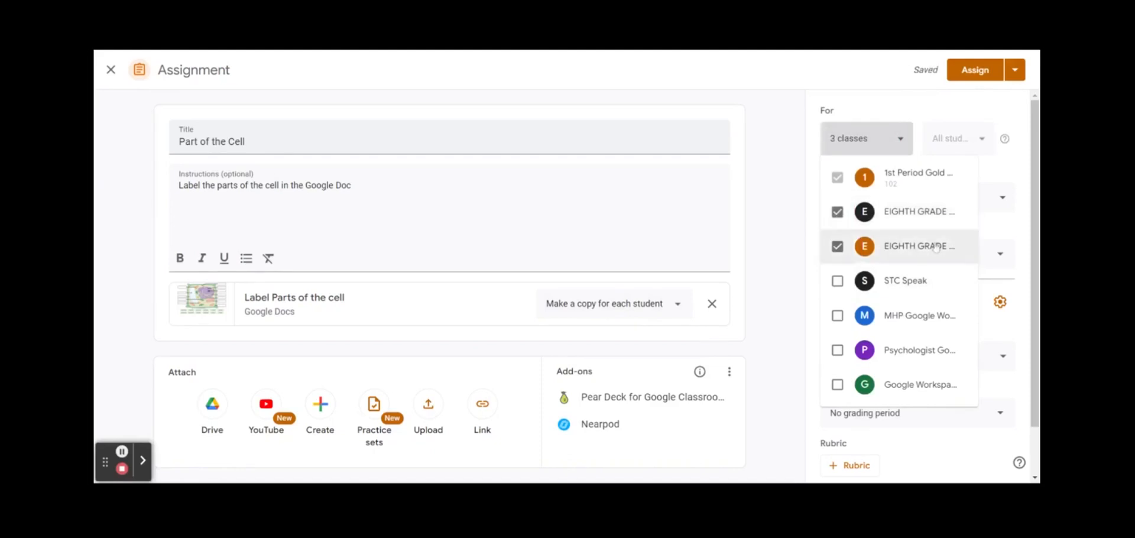
pyautogui.click(888, 153)
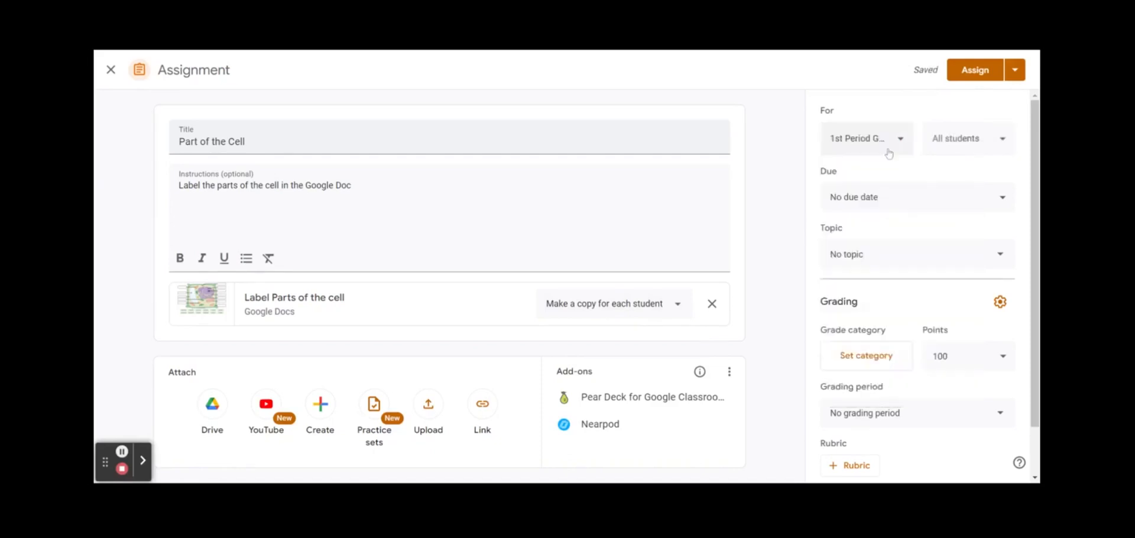
# Clear all students and assign the work to just two chosen students
pyautogui.click(951, 145)
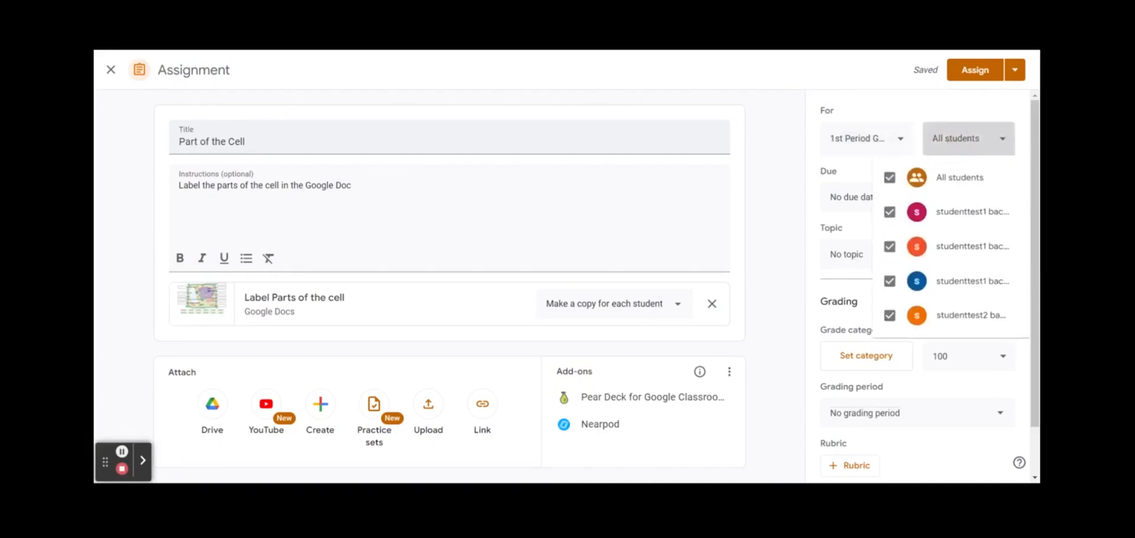
pyautogui.click(892, 180)
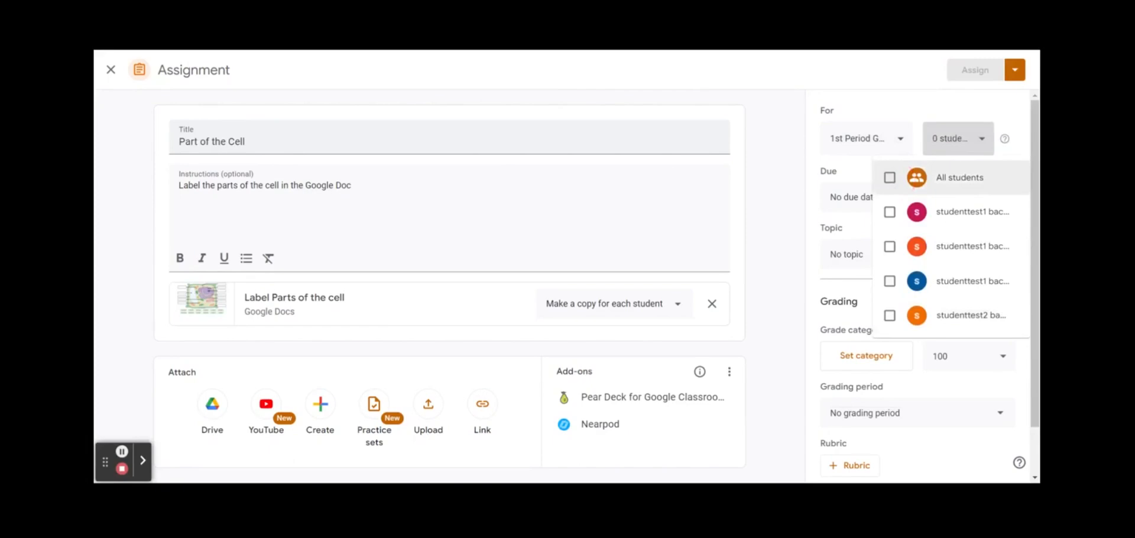
pyautogui.click(890, 315)
pyautogui.click(890, 247)
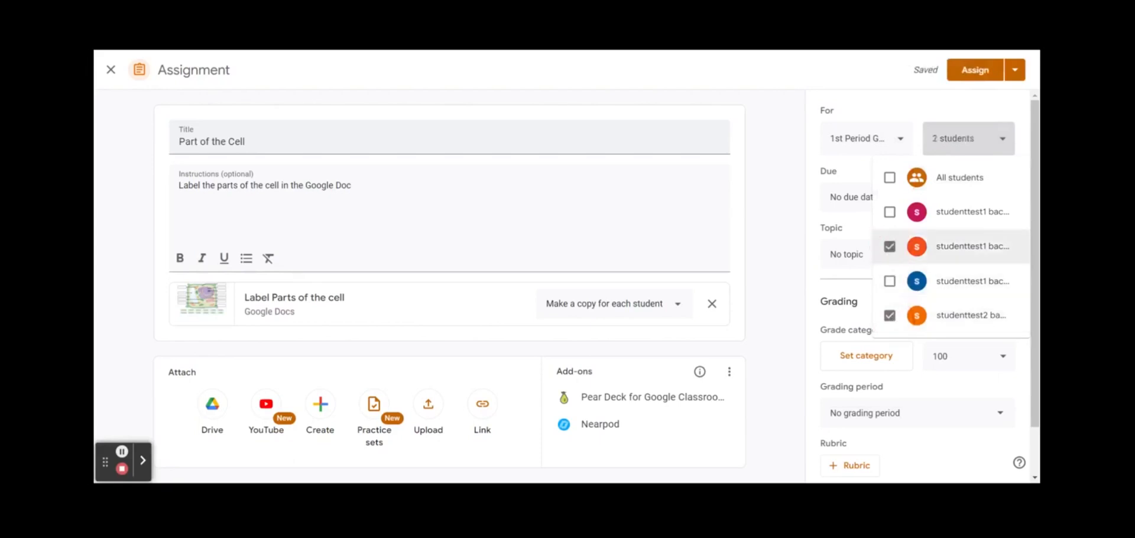
pyautogui.click(889, 177)
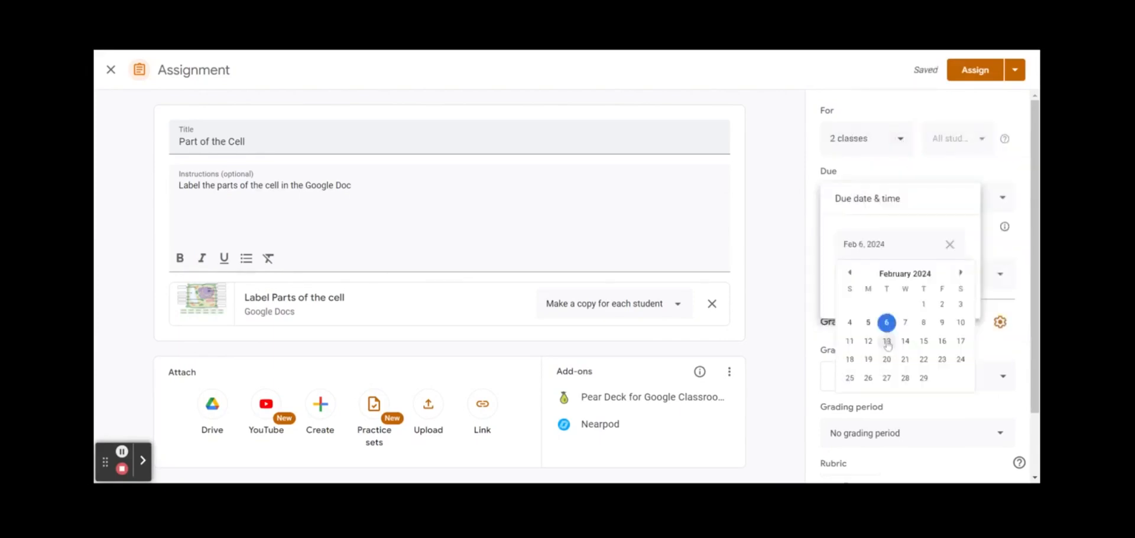
# Set the due date to Tue, Feb 13 at 2:00 PM and close submissions after the due date
pyautogui.click(888, 344)
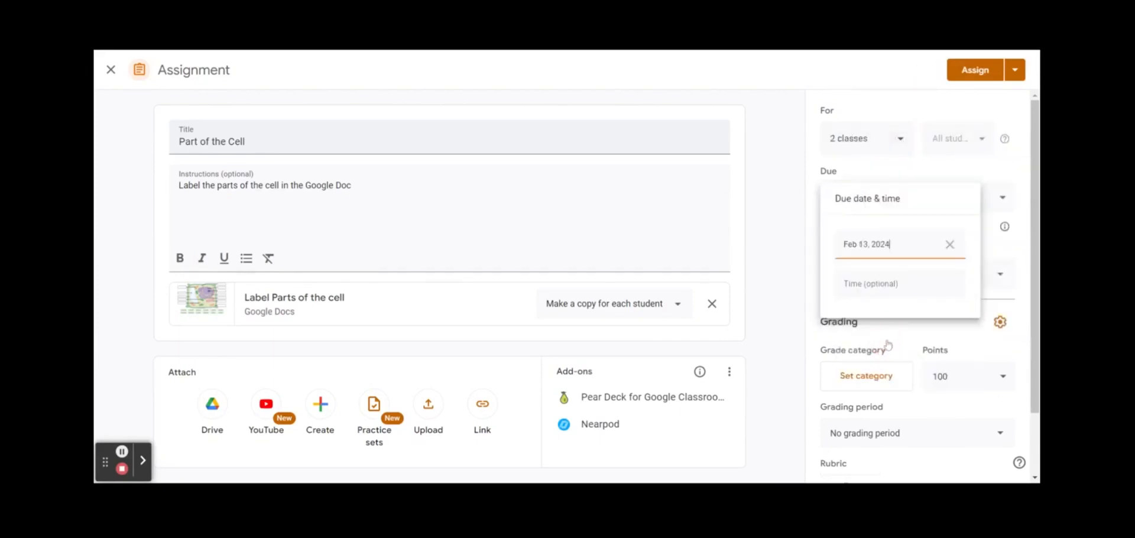
pyautogui.click(872, 284)
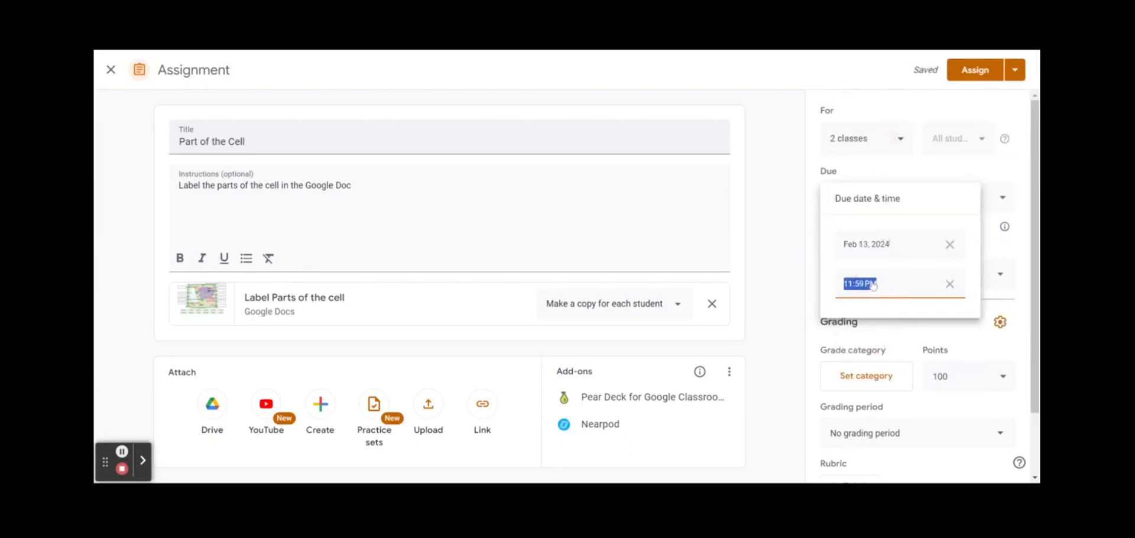
pyautogui.click(886, 284)
pyautogui.write('2:00PM')
pyautogui.click(908, 171)
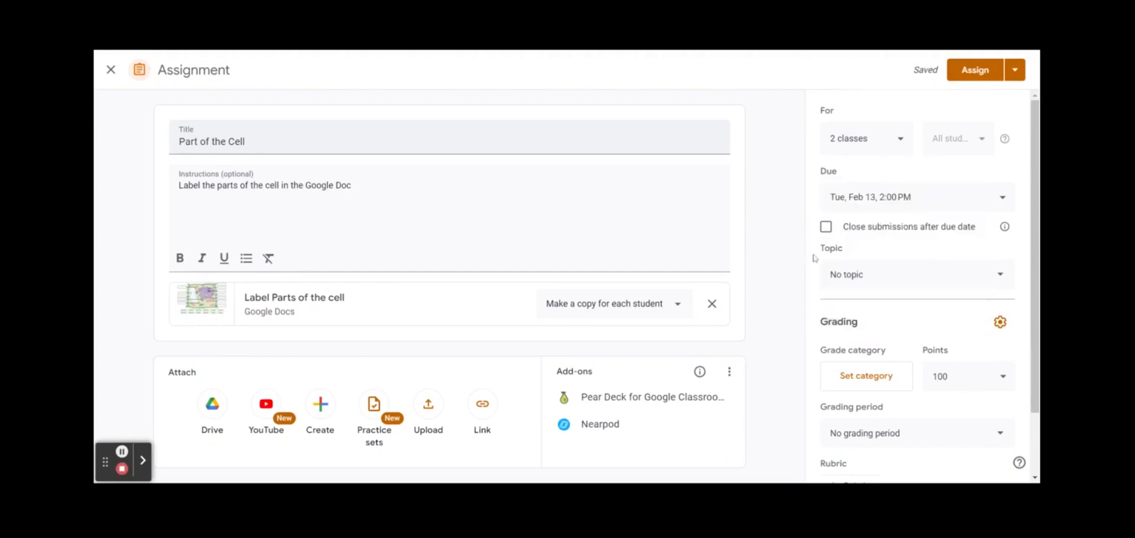
pyautogui.click(826, 227)
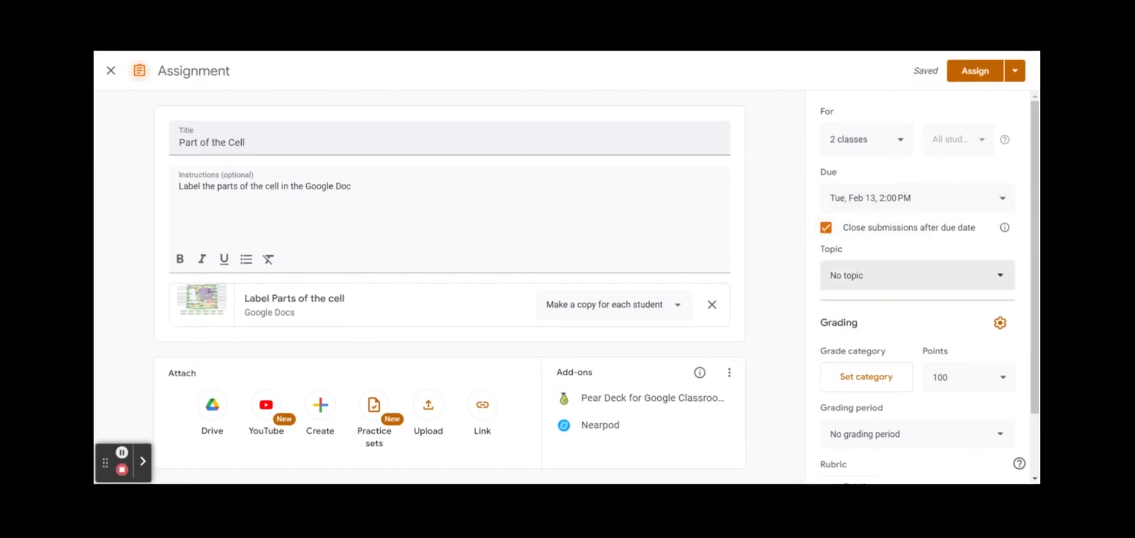
# Create a new topic named 'Biology Assignments' for the assignment
pyautogui.click(1000, 287)
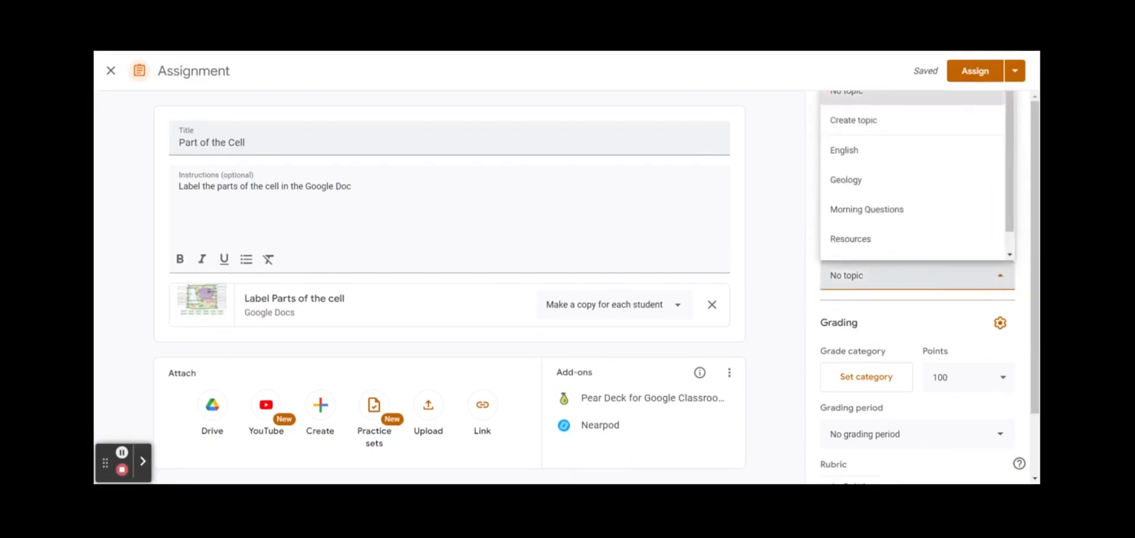
pyautogui.click(876, 120)
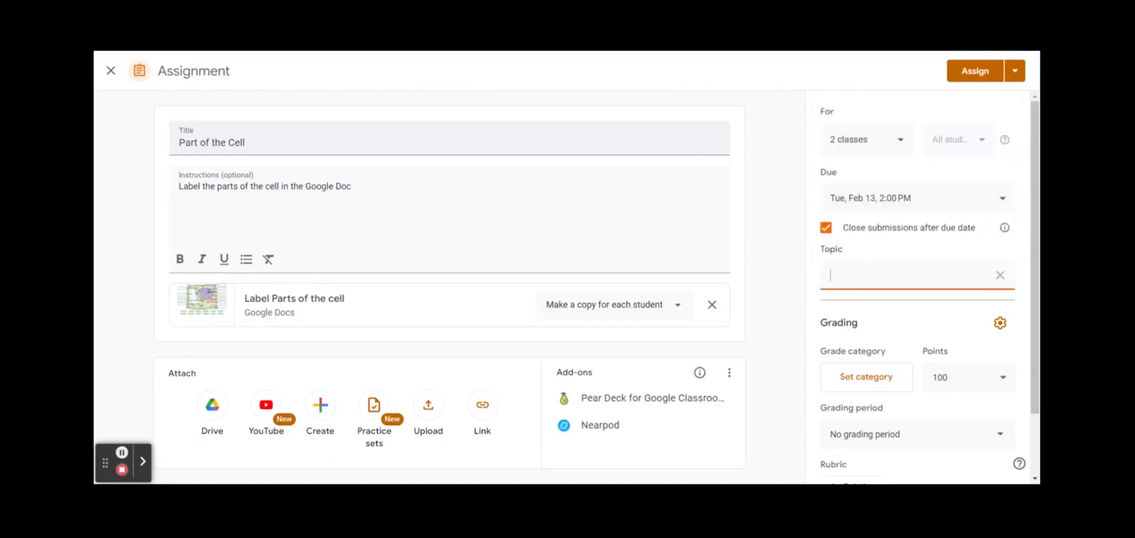
pyautogui.write('Biology Assignments')
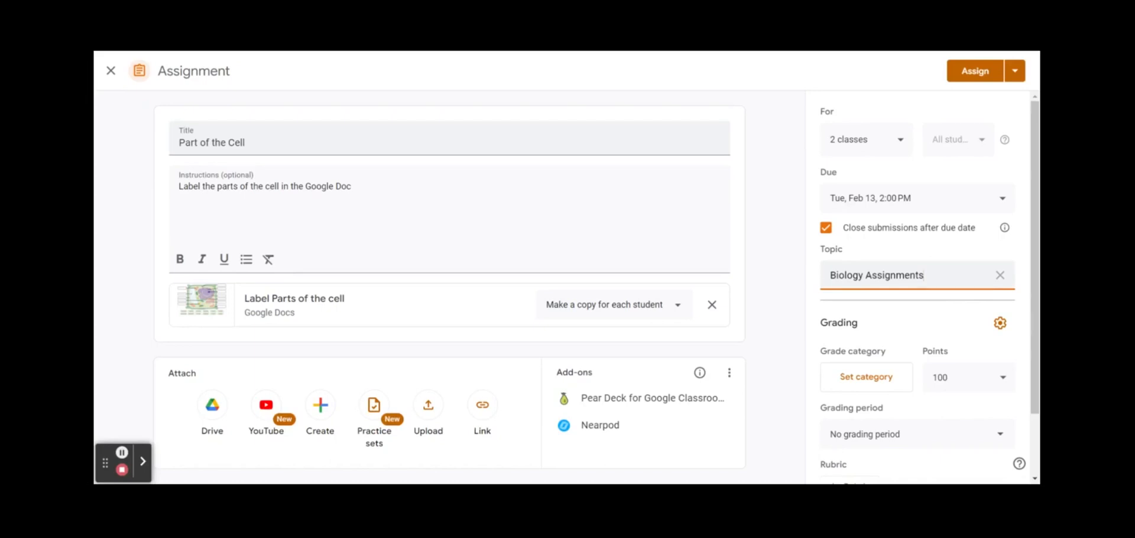
pyautogui.scroll(-2, 921, 340)
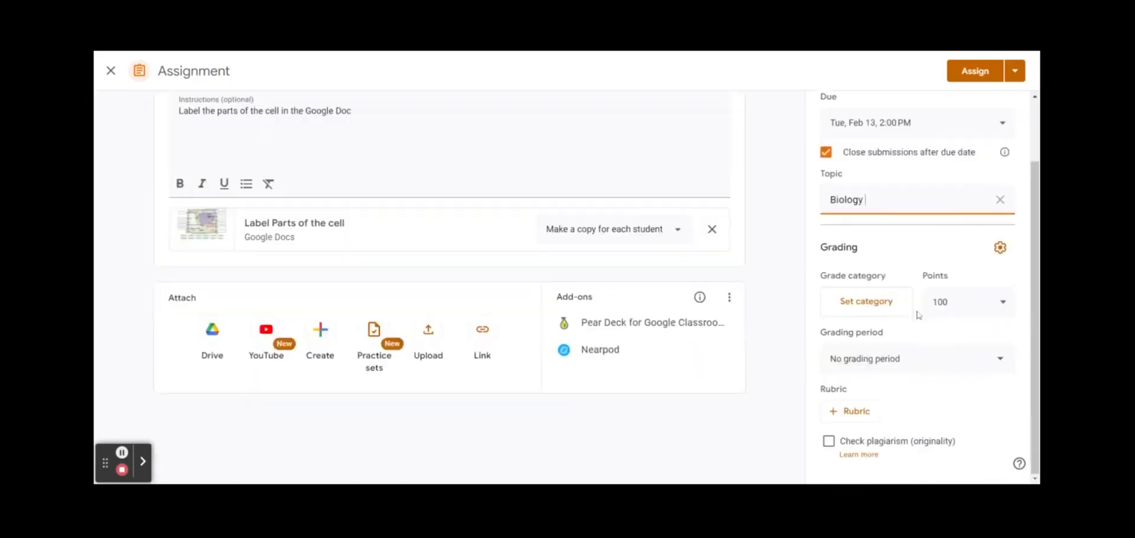
# Add a 'Term 3' grading period starting in January 2024 and save the class settings
pyautogui.click(887, 309)
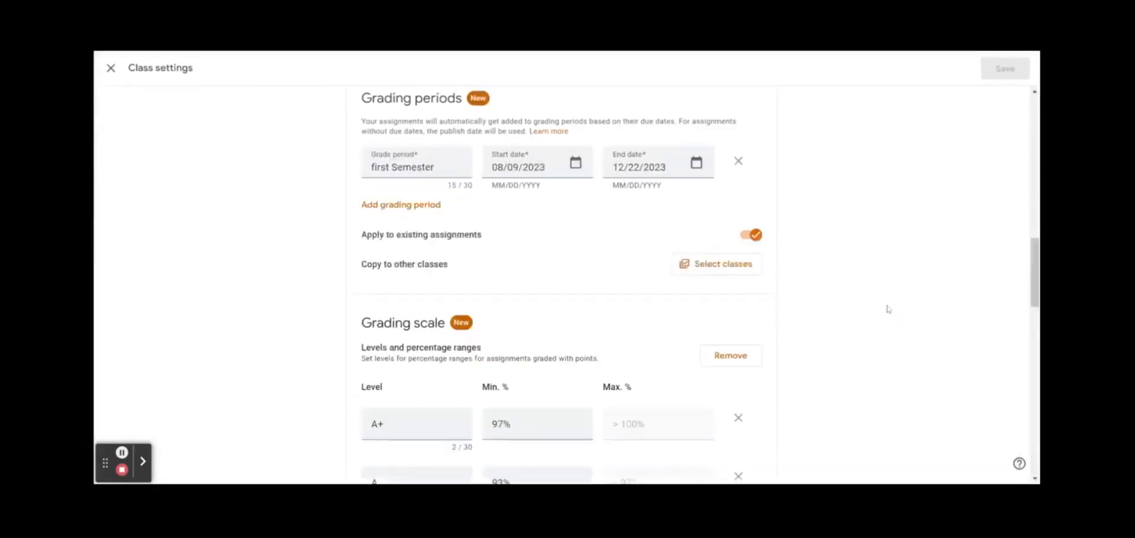
pyautogui.click(418, 165)
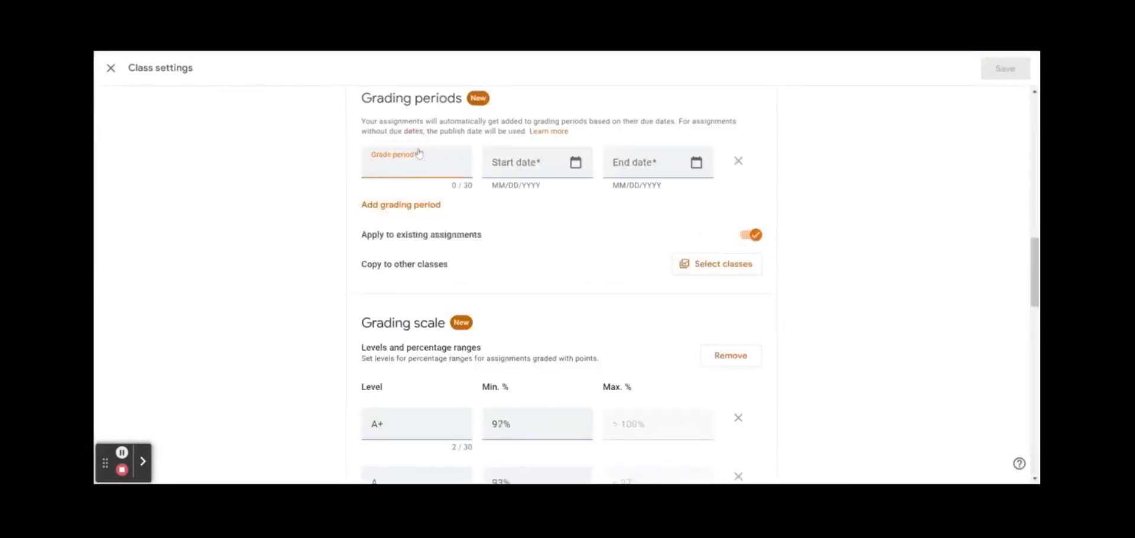
pyautogui.write('Term')
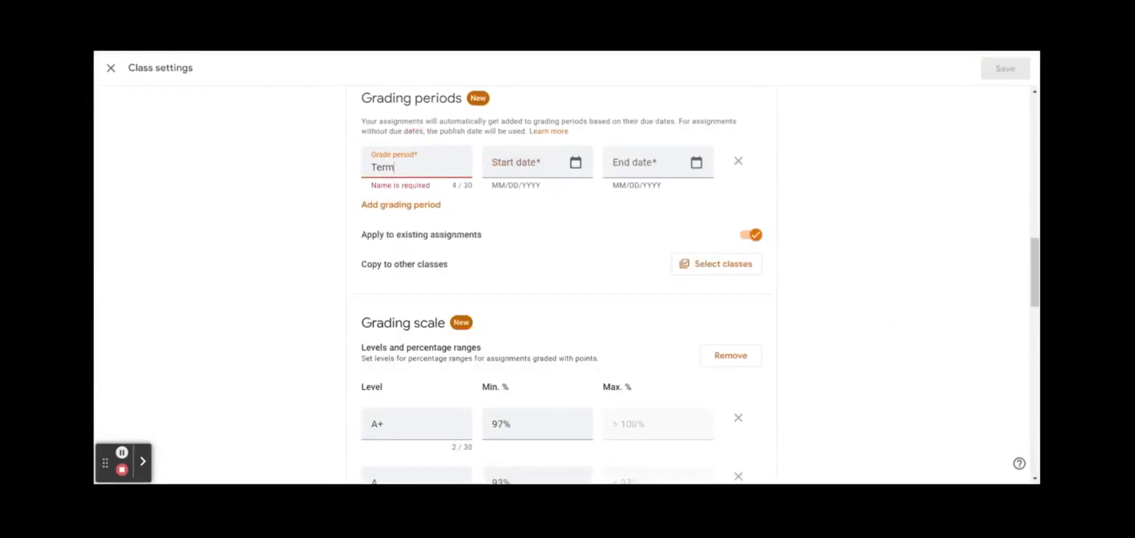
pyautogui.write(' 3')
pyautogui.click(576, 162)
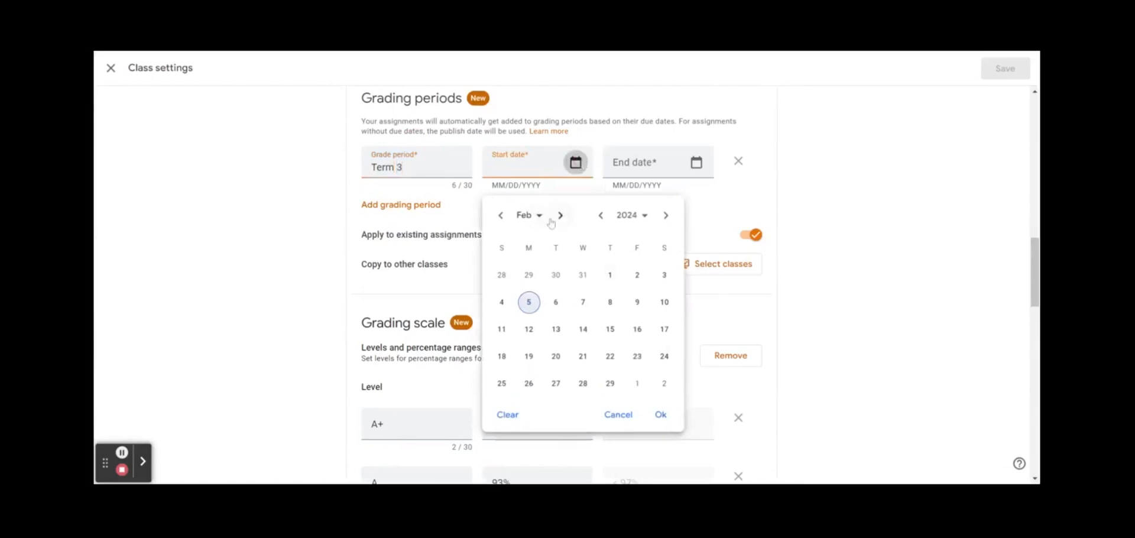
pyautogui.click(536, 217)
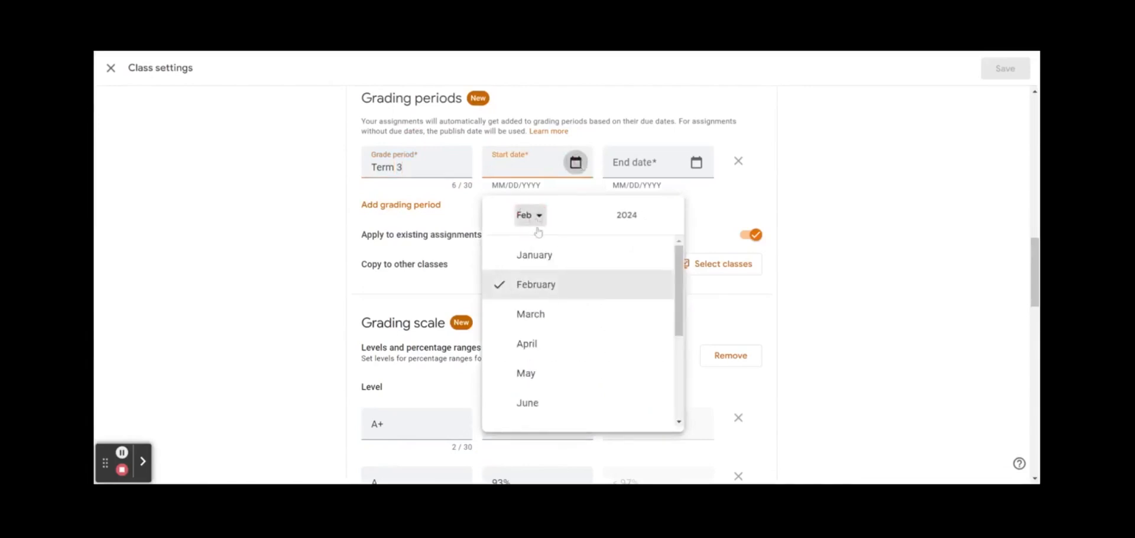
pyautogui.click(541, 257)
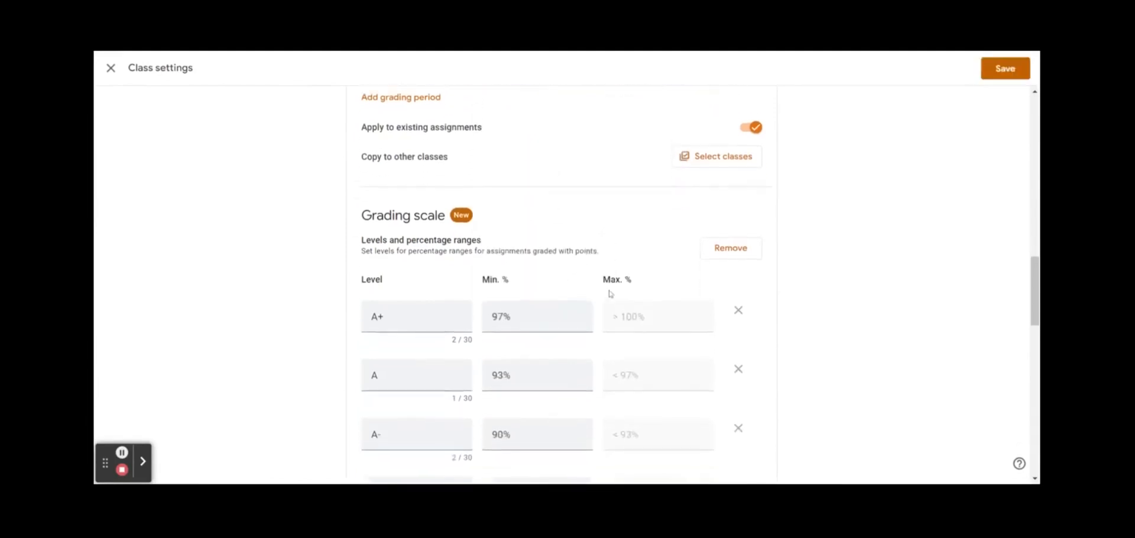
pyautogui.scroll(-2, 611, 294)
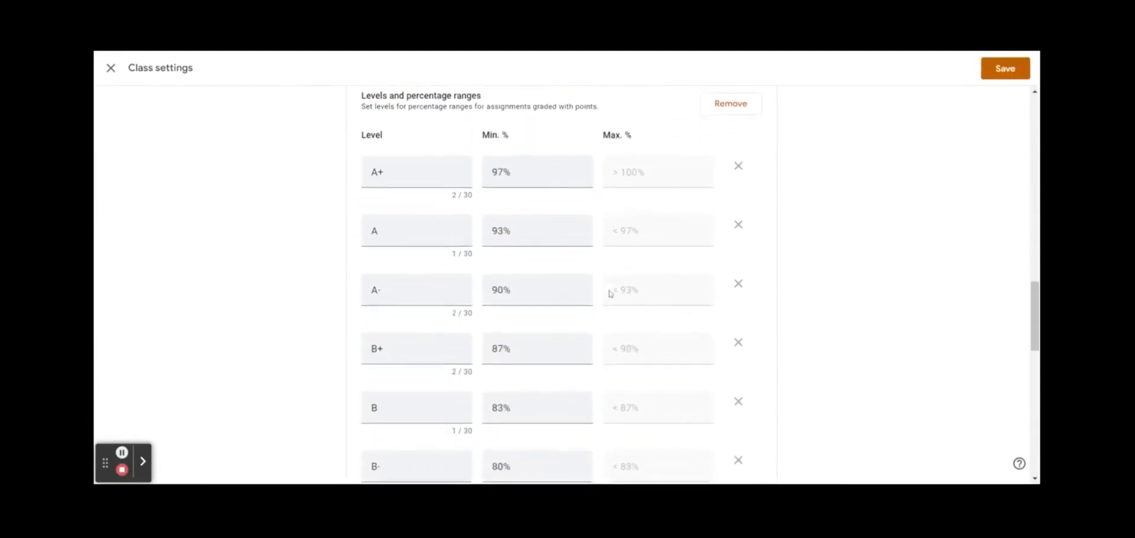
pyautogui.scroll(-5, 839, 163)
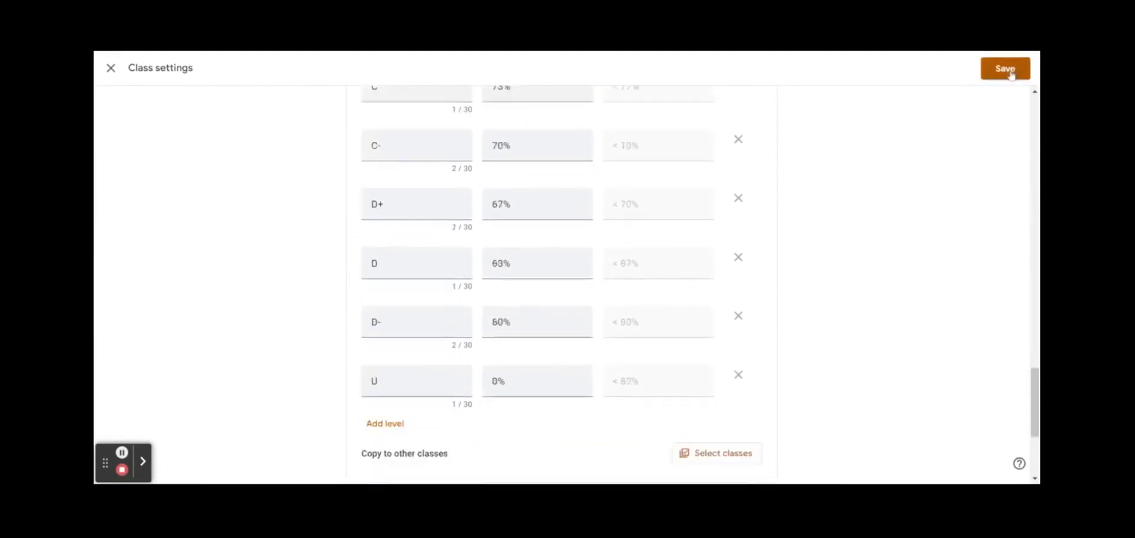
pyautogui.click(1008, 69)
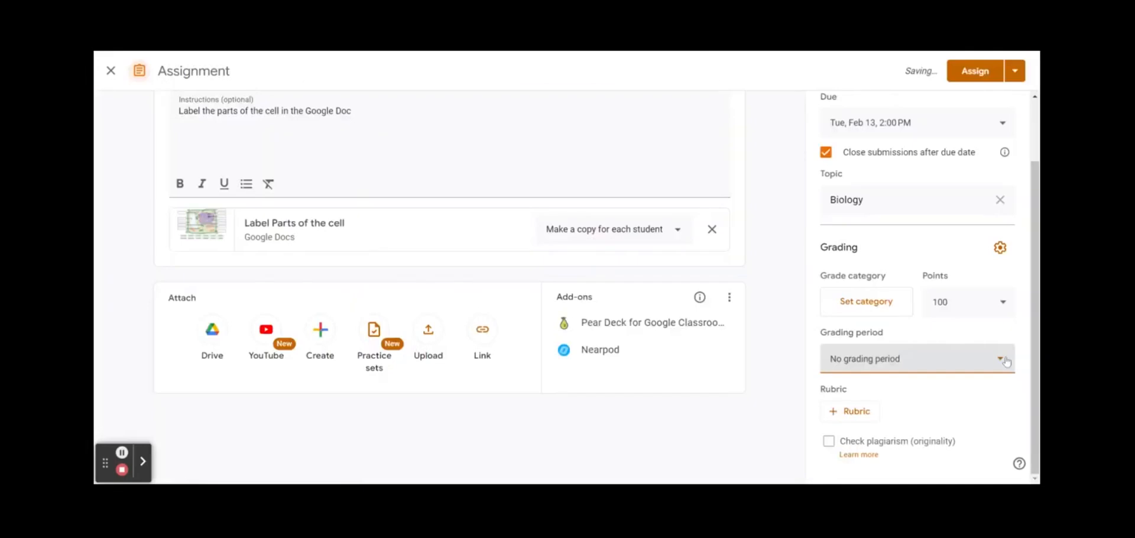
# Put the assignment in the Term 3 grading period, worth 100 points
pyautogui.click(1006, 362)
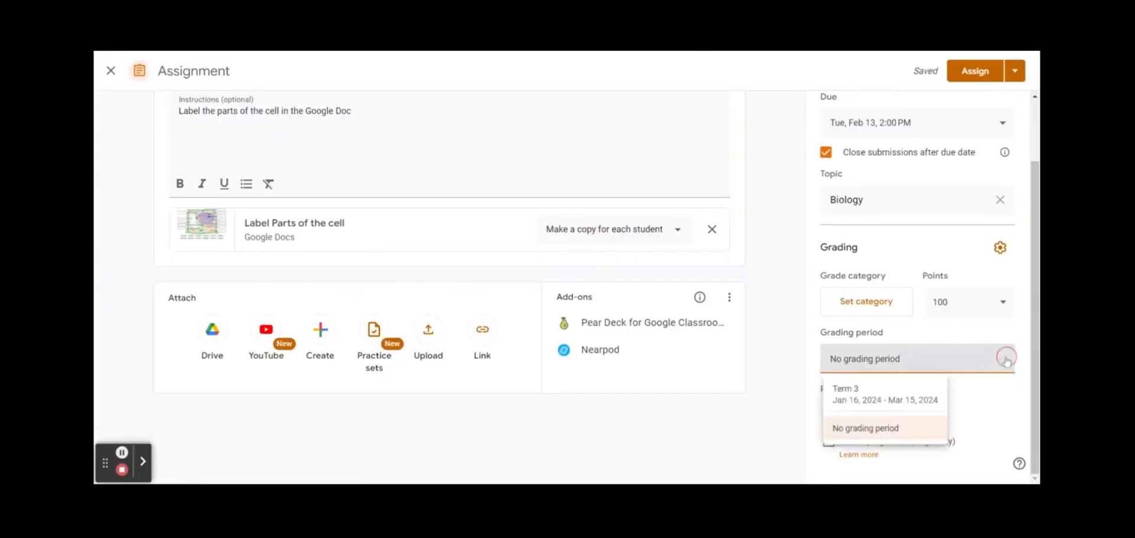
pyautogui.click(886, 393)
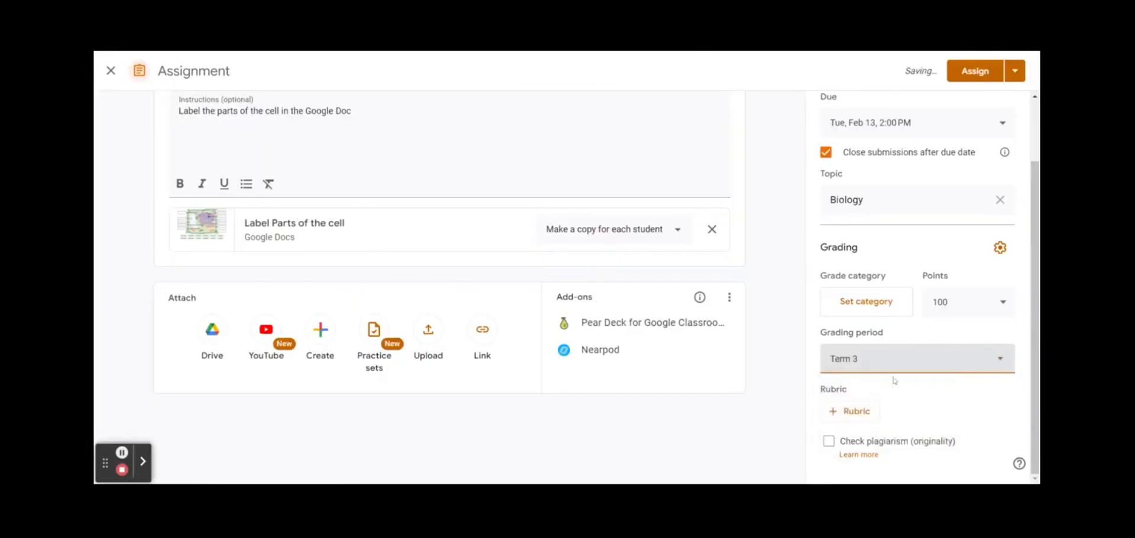
pyautogui.click(1006, 311)
pyautogui.click(956, 275)
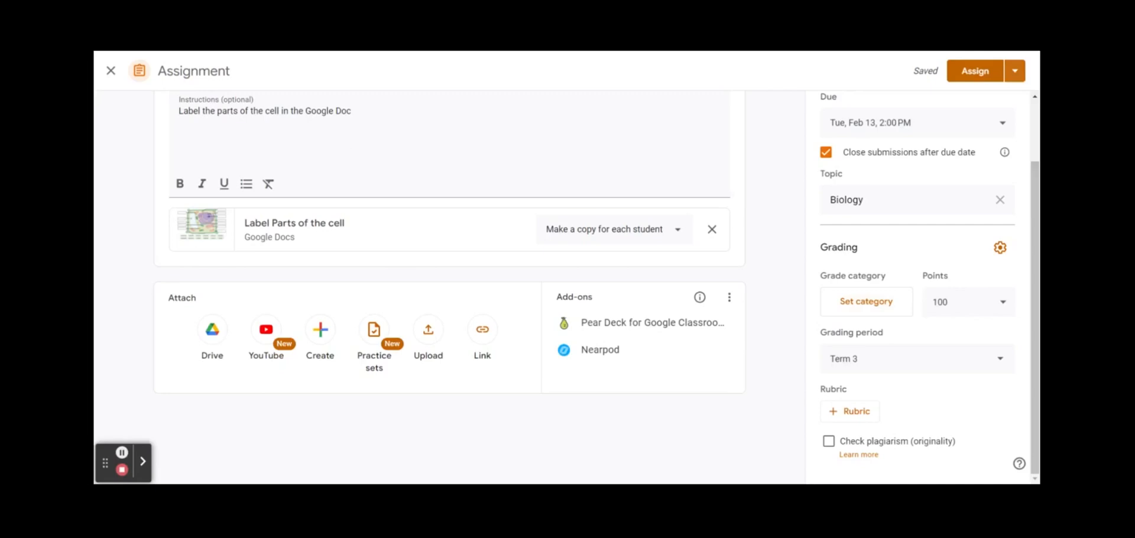
# Assign the work to students now, then open the English class settings
pyautogui.click(1015, 70)
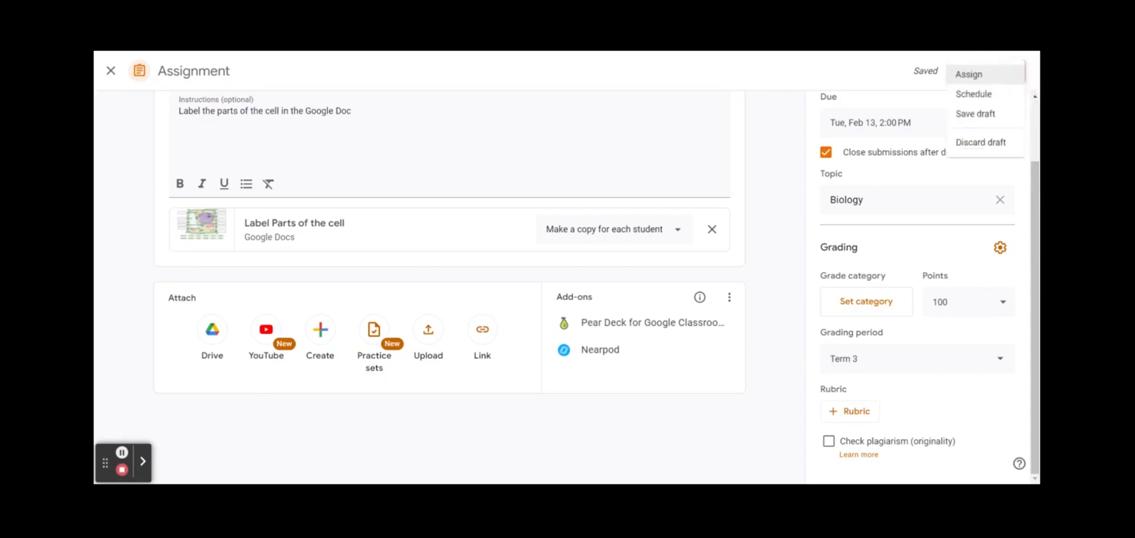
pyautogui.click(1009, 74)
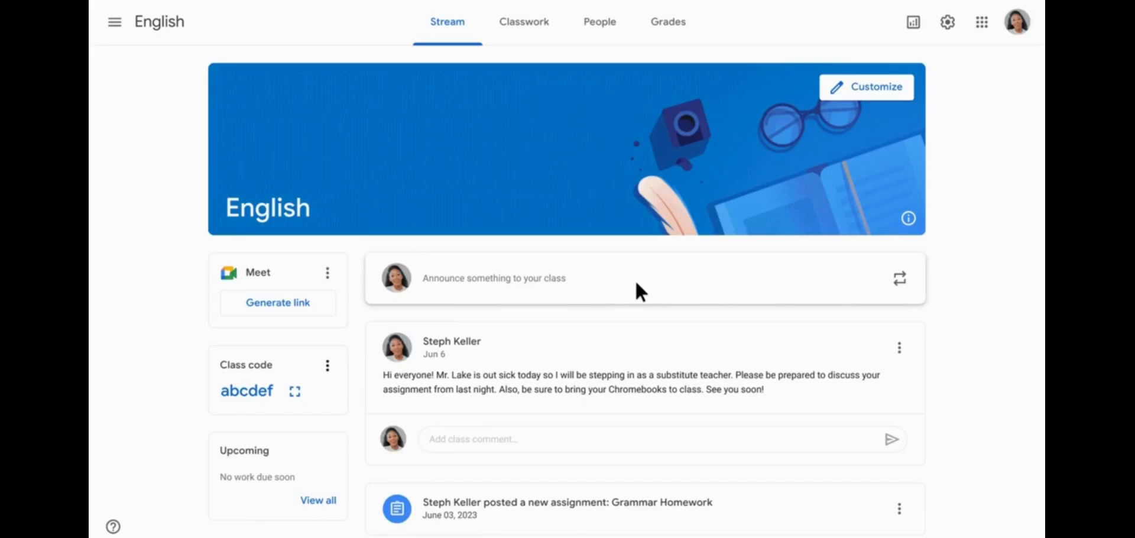
pyautogui.click(948, 22)
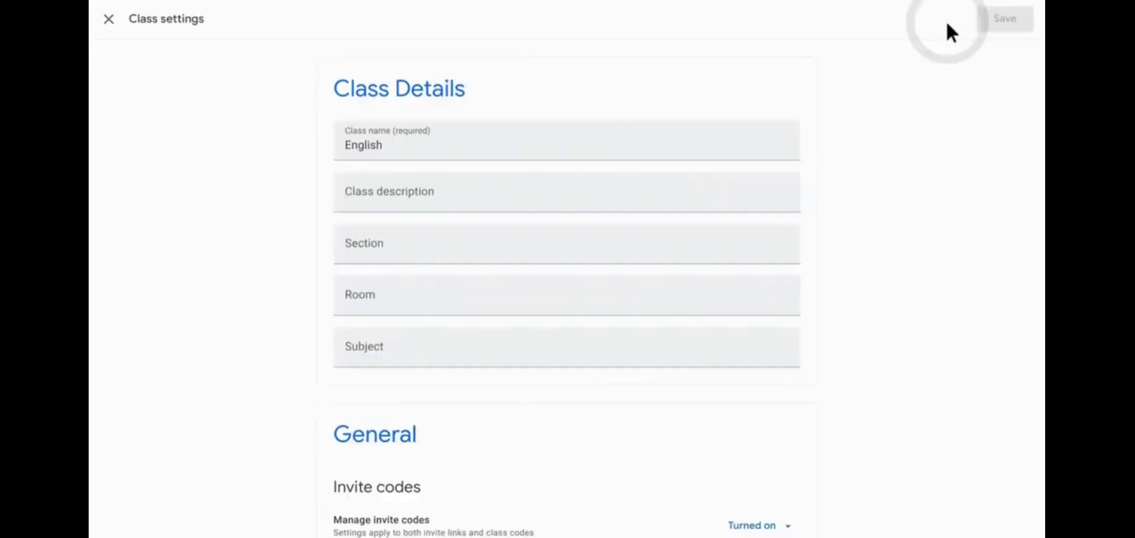
# Add the Letter grades preset as the class's grading scale
pyautogui.scroll(-20, 945, 19)
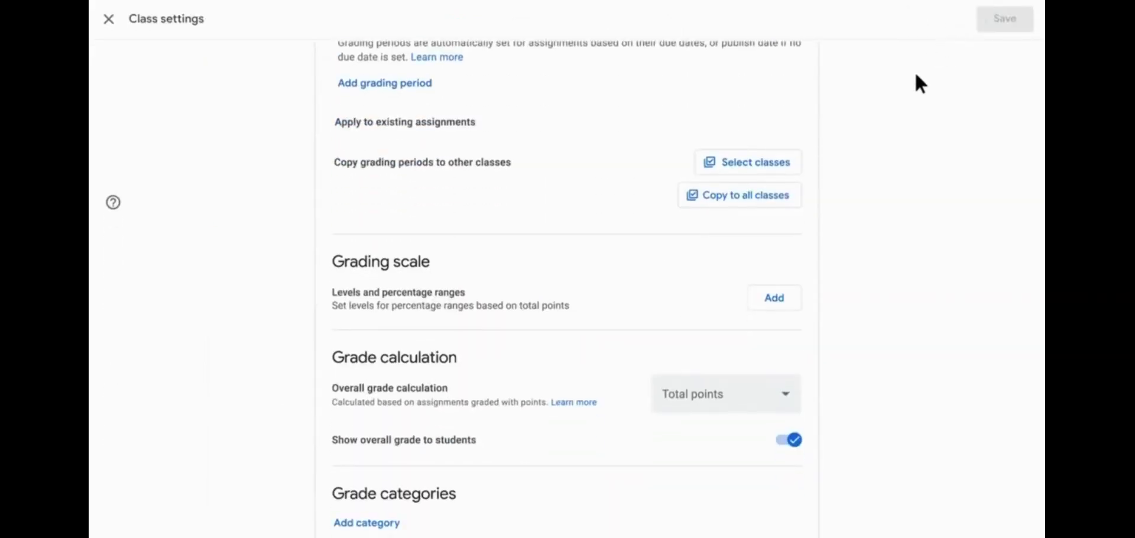
pyautogui.click(775, 298)
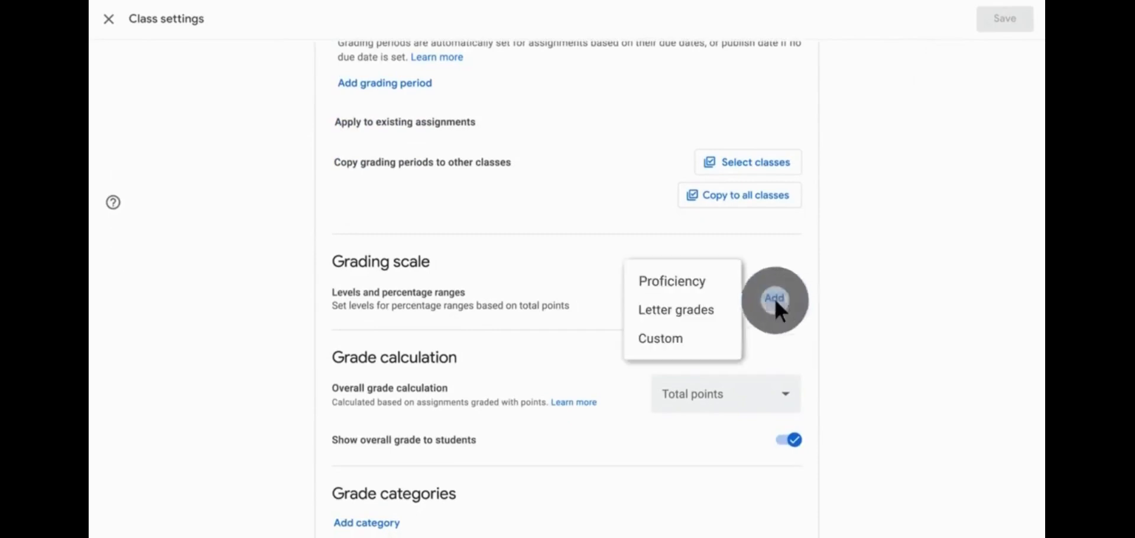
pyautogui.click(670, 309)
pyautogui.scroll(-3, 668, 312)
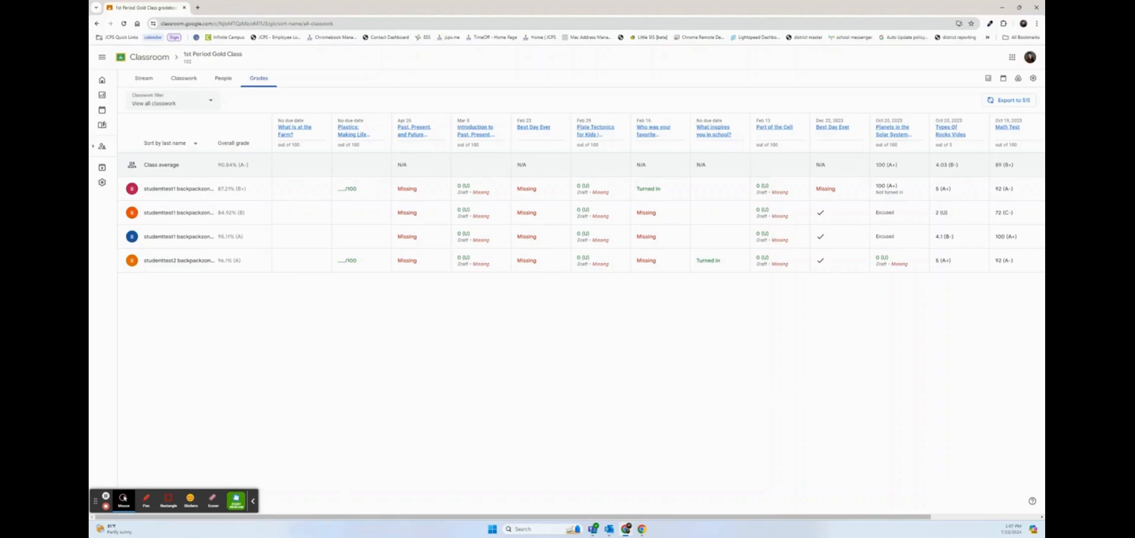
# Open the class settings and scroll to the missing-assignment draft grade section
pyautogui.click(253, 502)
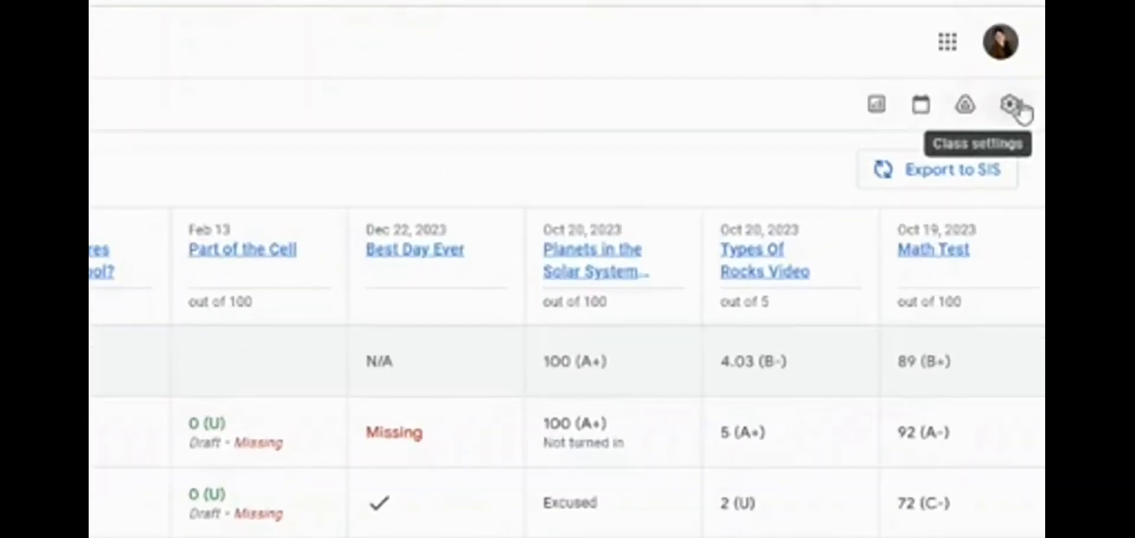
pyautogui.click(1012, 106)
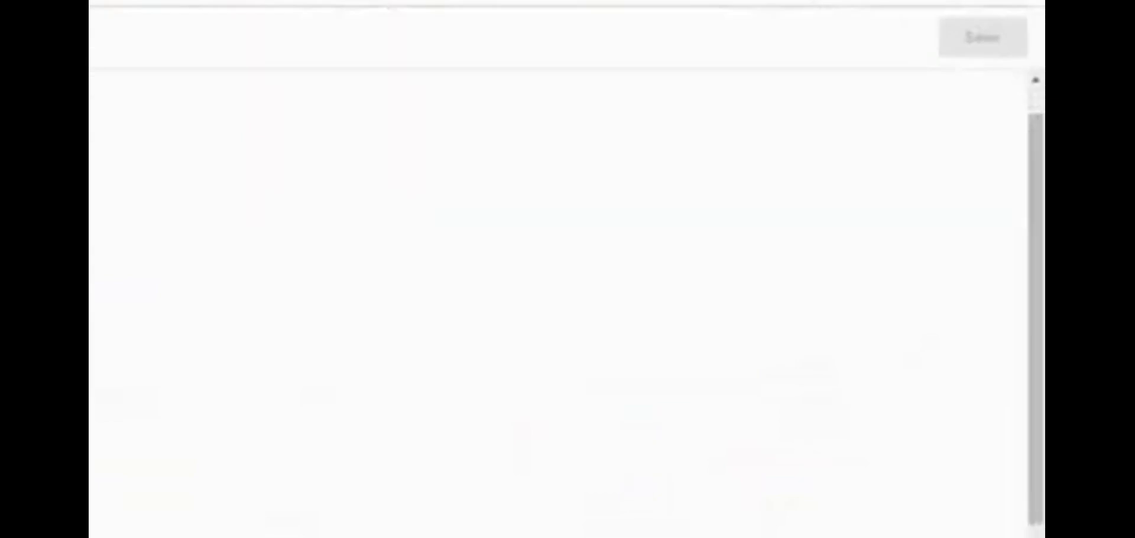
pyautogui.scroll(5, 772, 388)
pyautogui.scroll(-4, 772, 389)
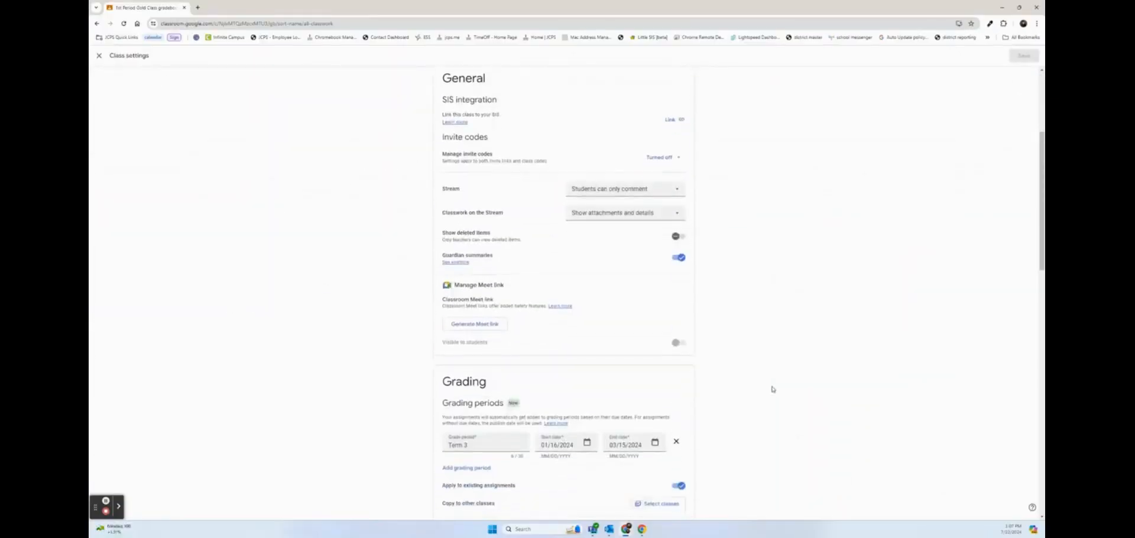
pyautogui.scroll(-10, 772, 389)
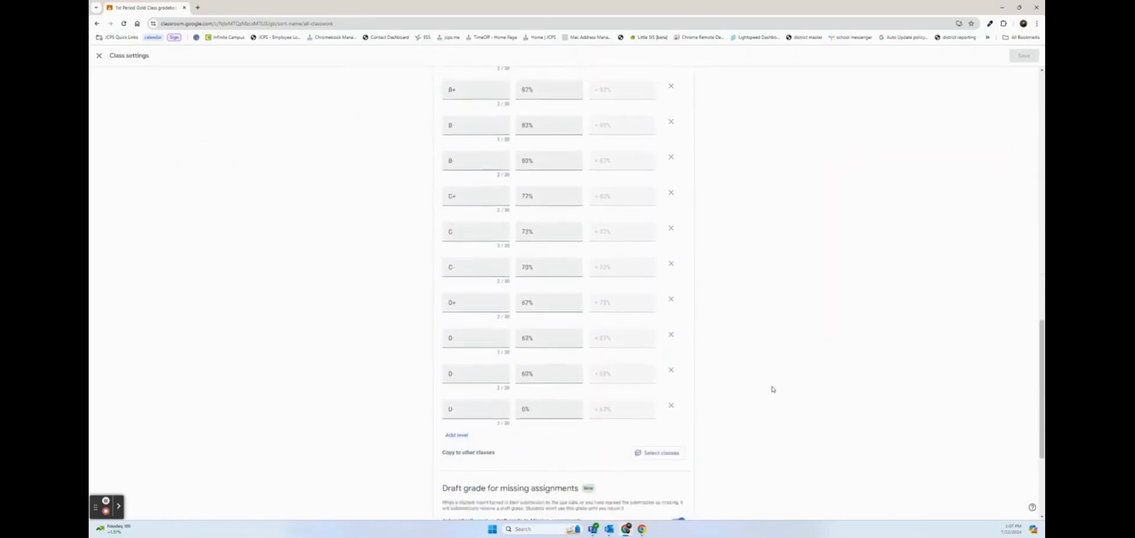
pyautogui.scroll(-3, 772, 389)
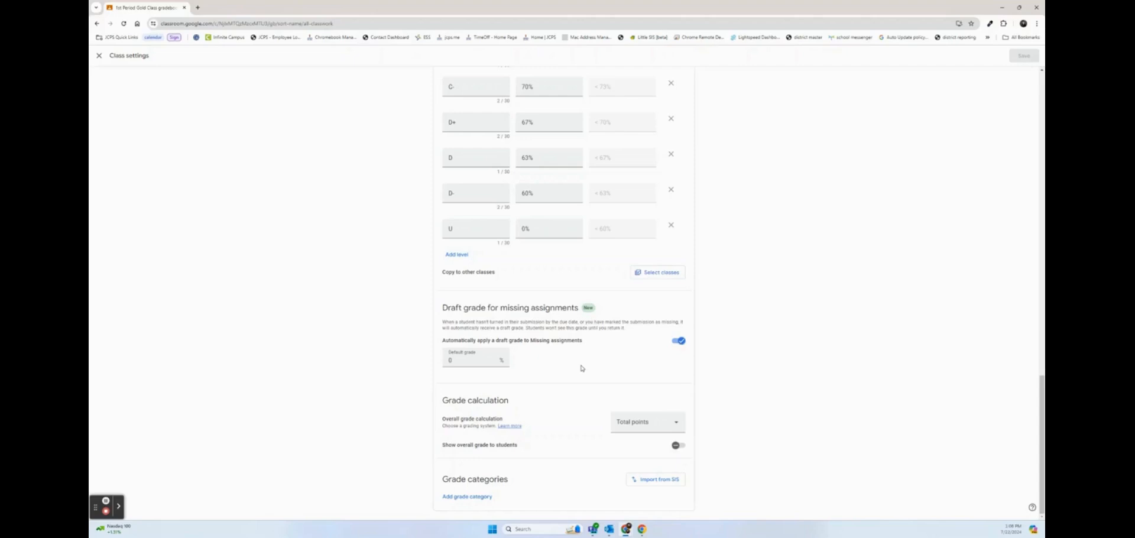
# Set the default draft grade for missing work to 2% and save the settings
pyautogui.click(473, 359)
pyautogui.click(680, 343)
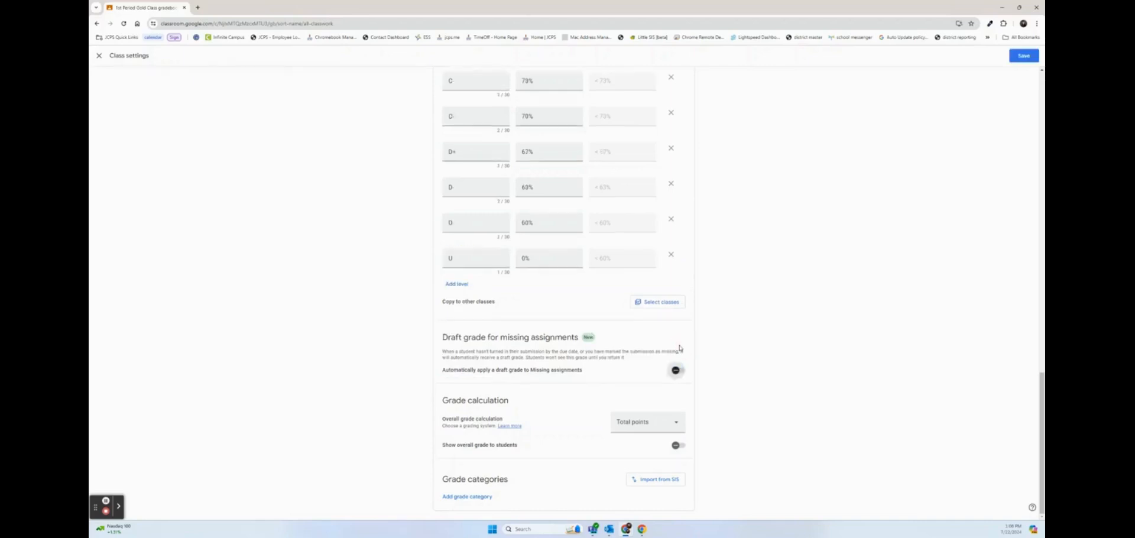
pyautogui.click(676, 370)
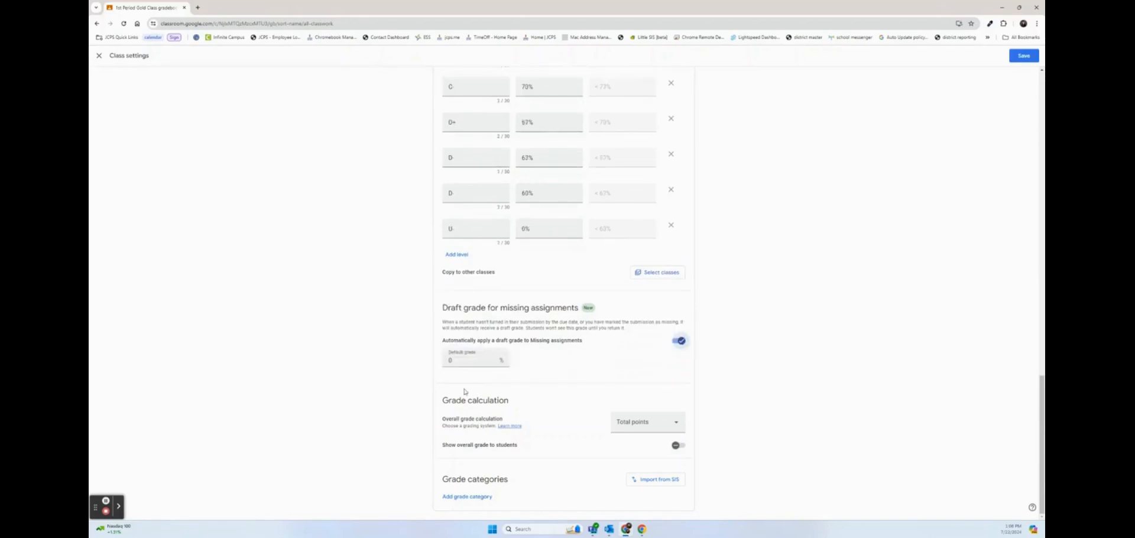
pyautogui.click(473, 358)
pyautogui.press('BackSpace')
pyautogui.write('2')
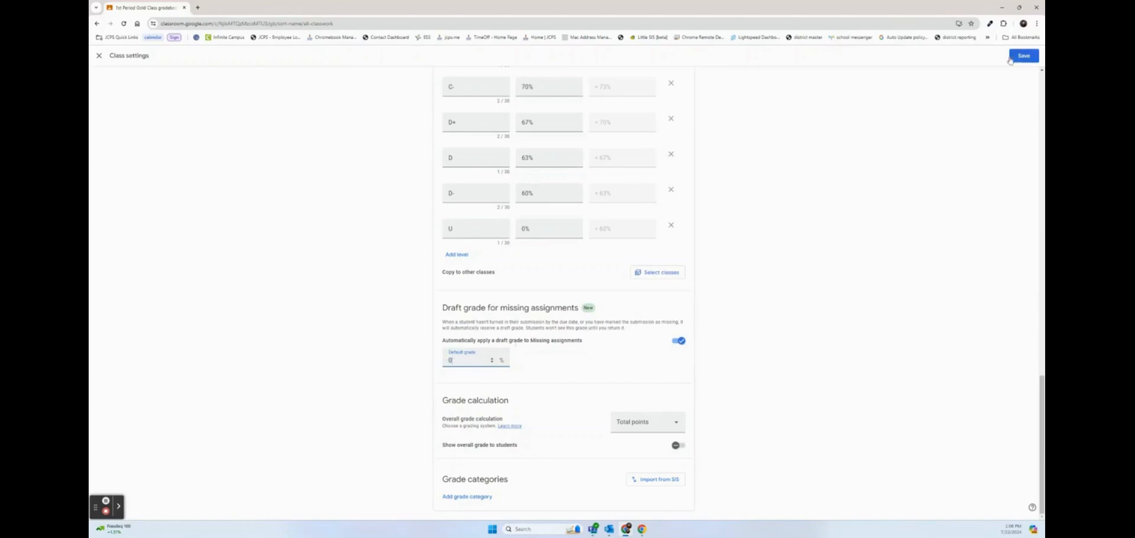
pyautogui.click(1020, 59)
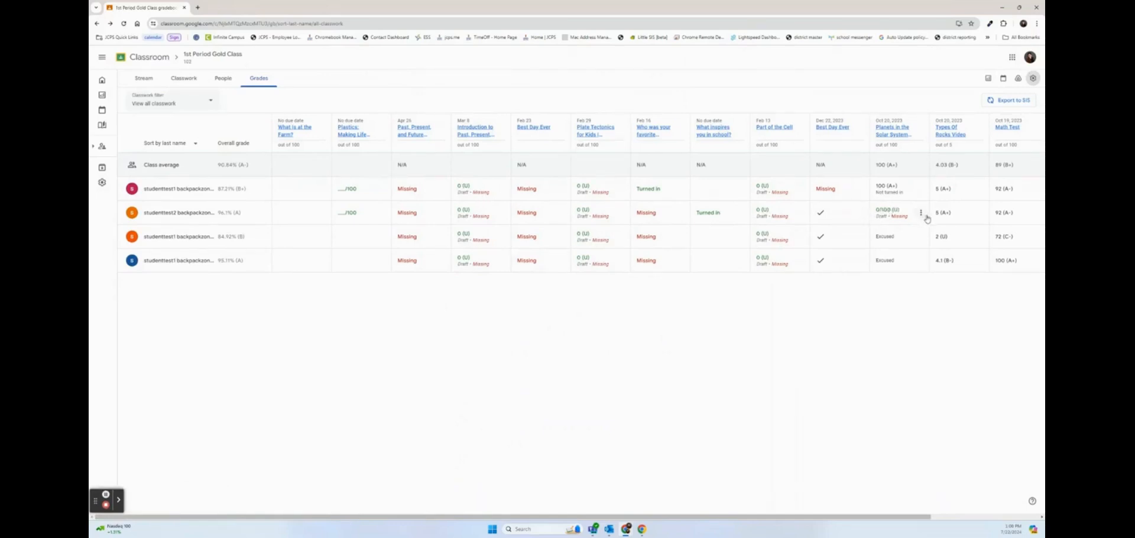
# Return the Mar 9 assignment's work to all 4 students
pyautogui.click(926, 217)
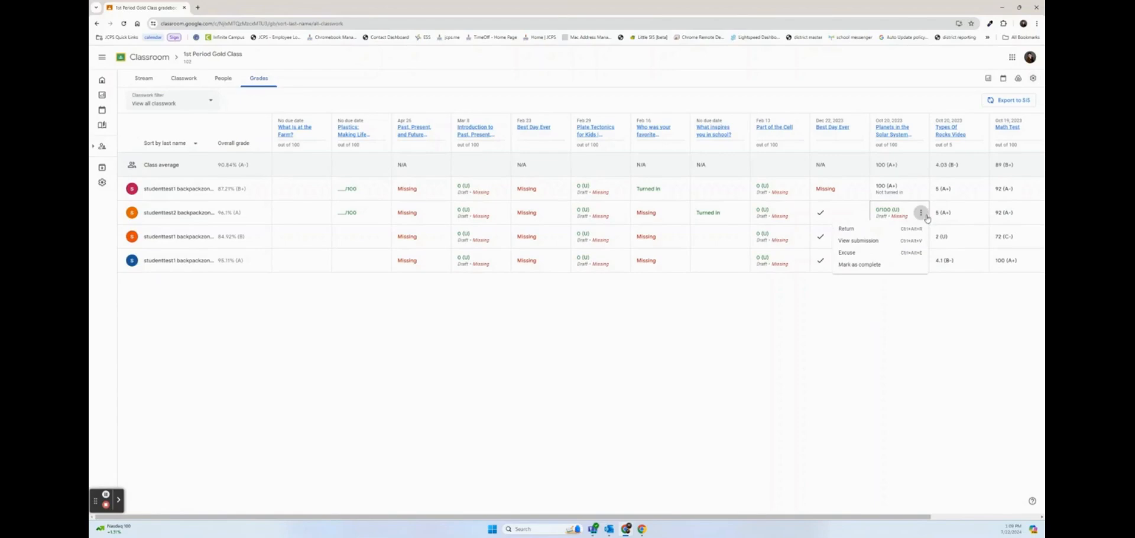
pyautogui.click(503, 129)
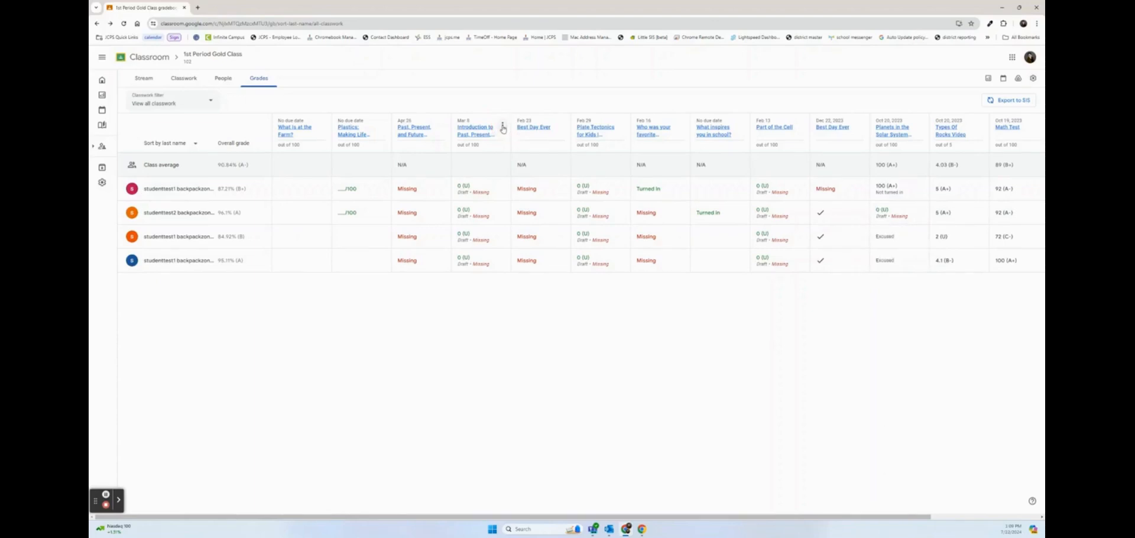
pyautogui.click(503, 127)
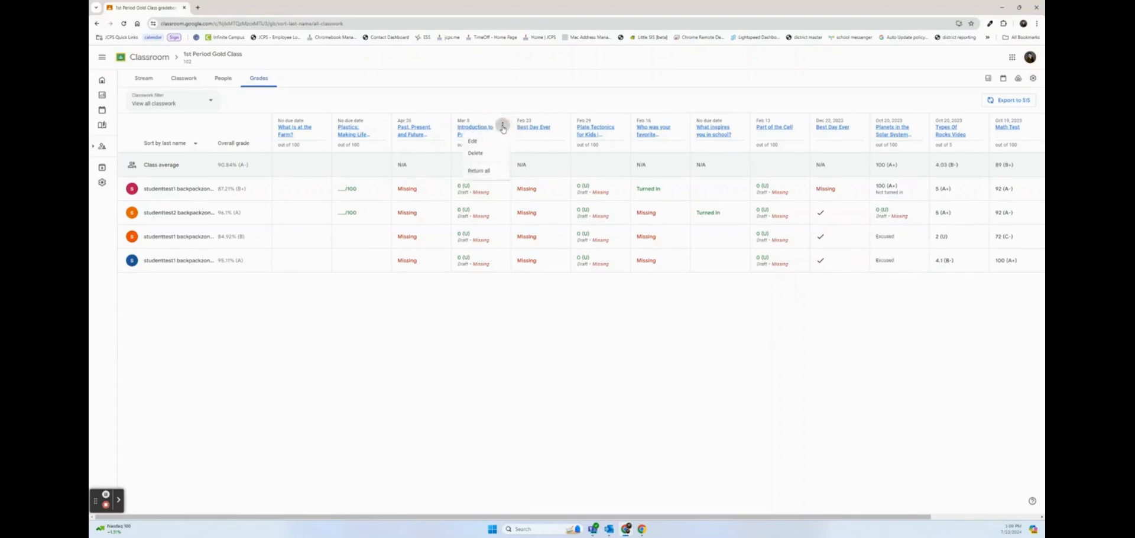
pyautogui.click(494, 171)
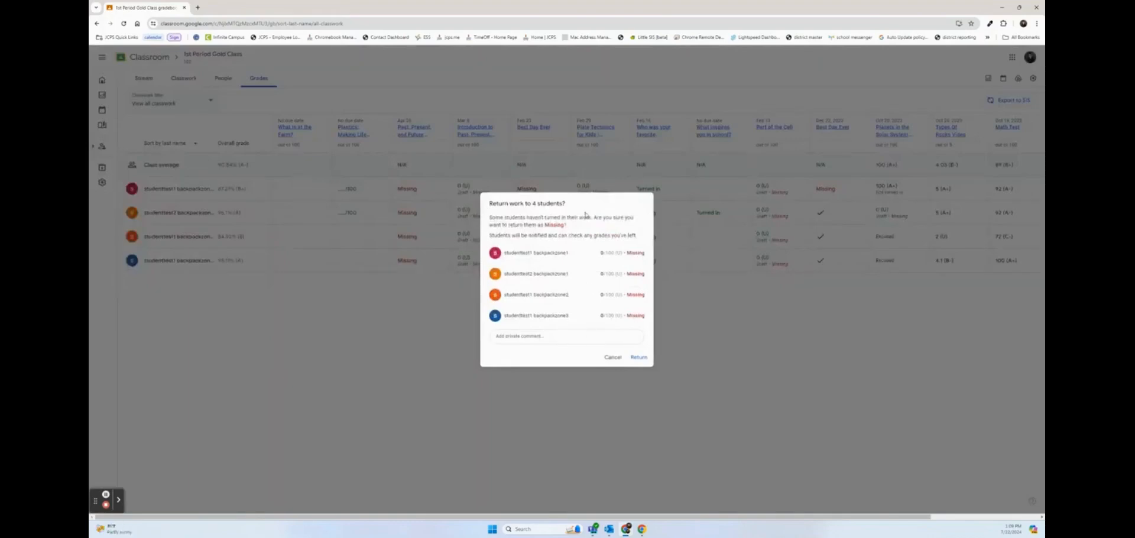
pyautogui.click(640, 357)
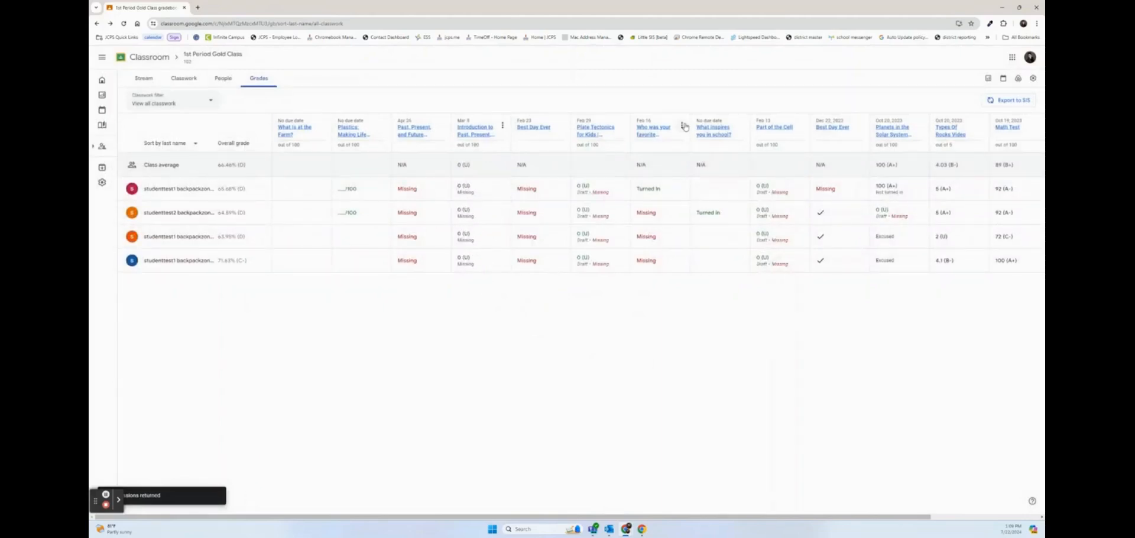
# Return all work for the Feb 16 assignment to the four students
pyautogui.click(683, 125)
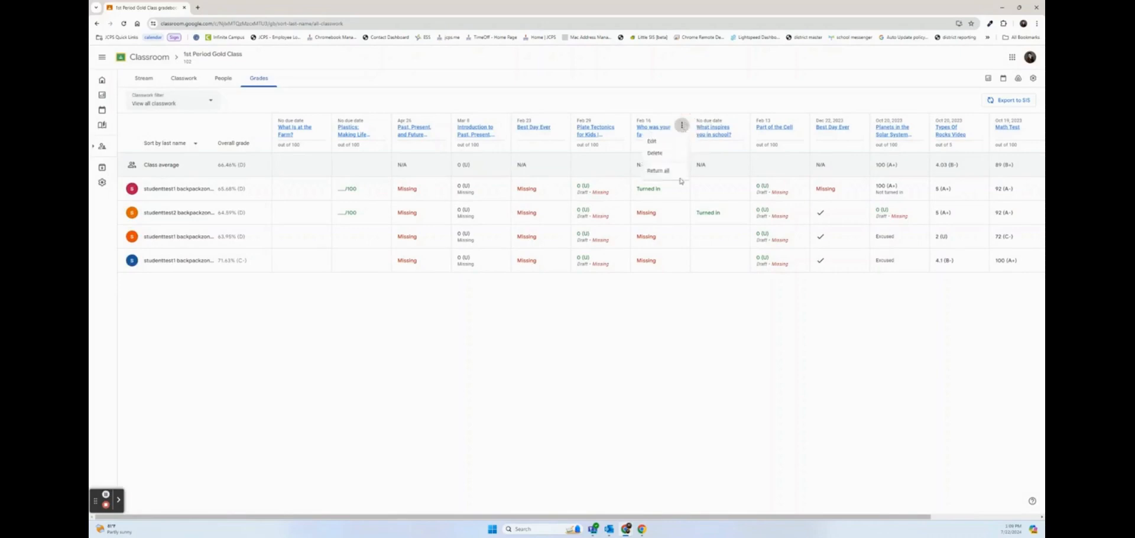
pyautogui.click(658, 171)
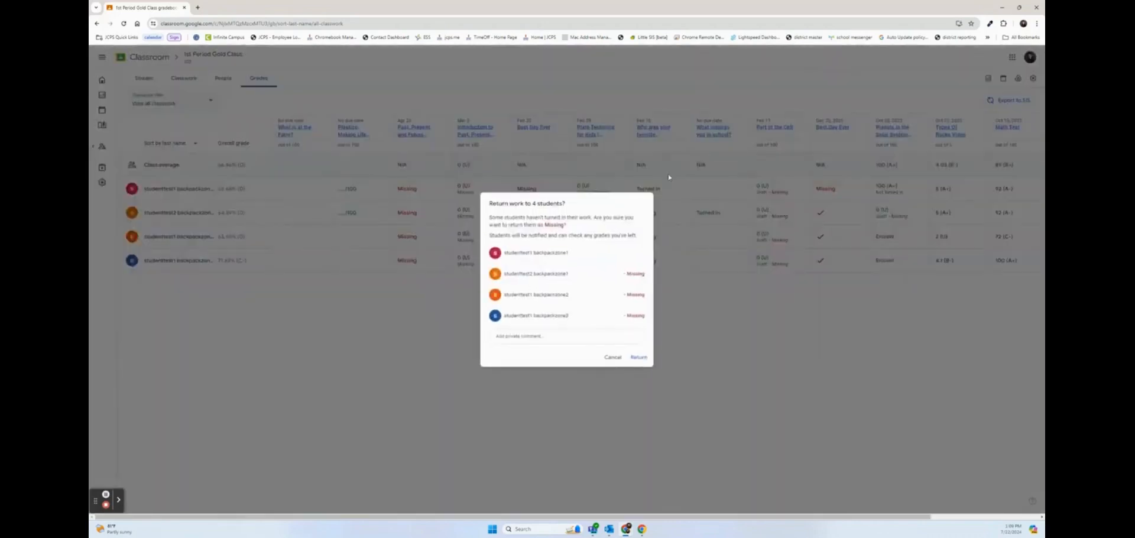
pyautogui.click(639, 358)
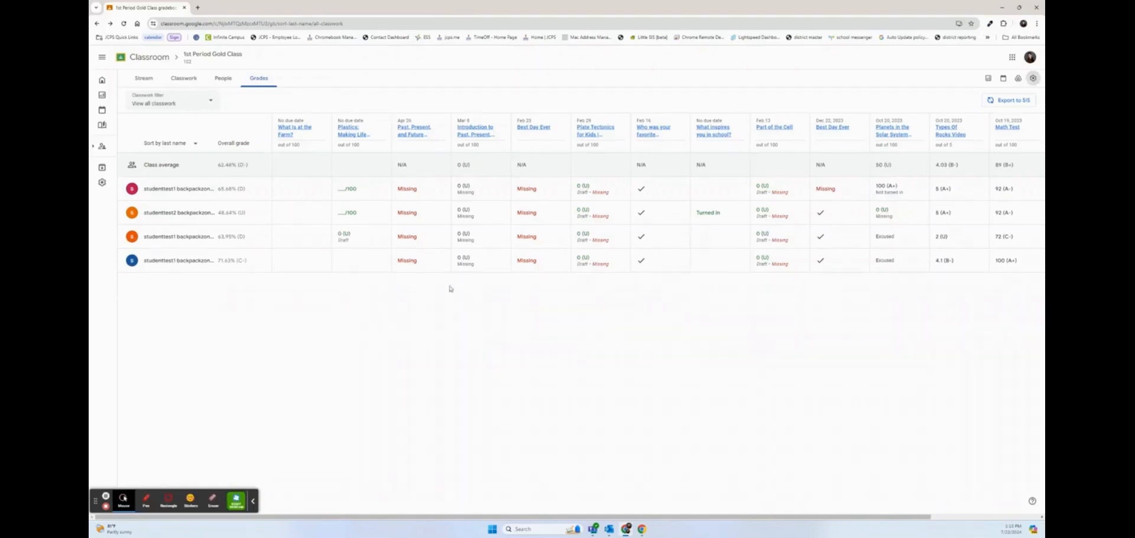
# Grade the first student's Mar 9 work C- (72/100) and return it to them
pyautogui.click(458, 190)
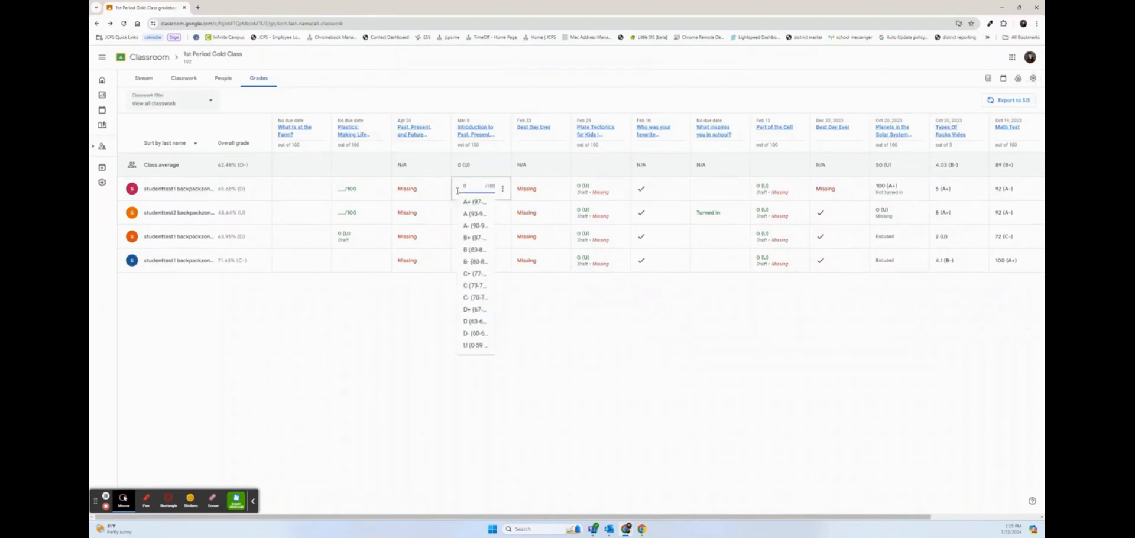
pyautogui.click(481, 298)
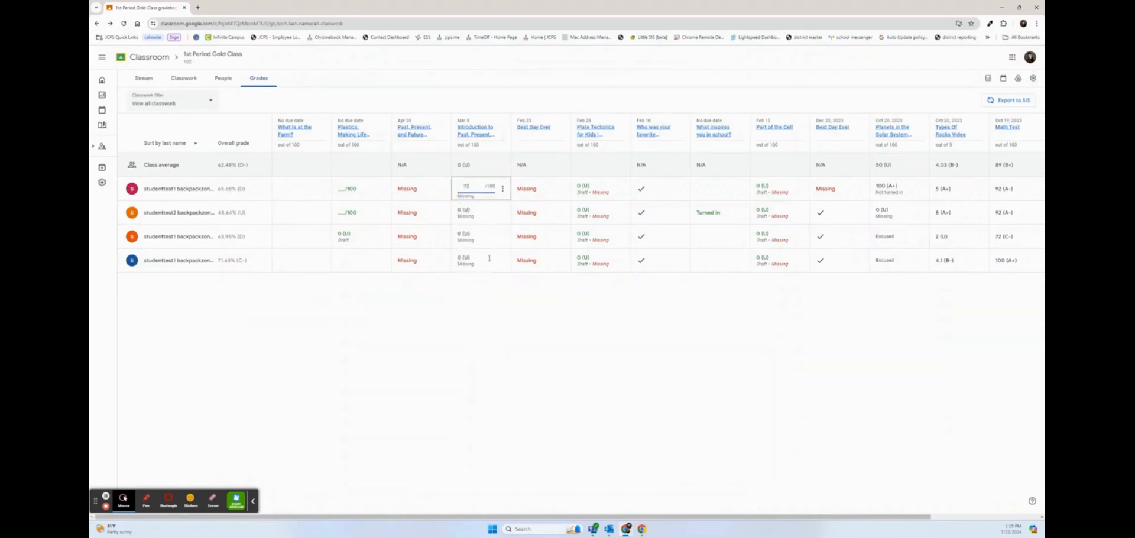
pyautogui.click(482, 299)
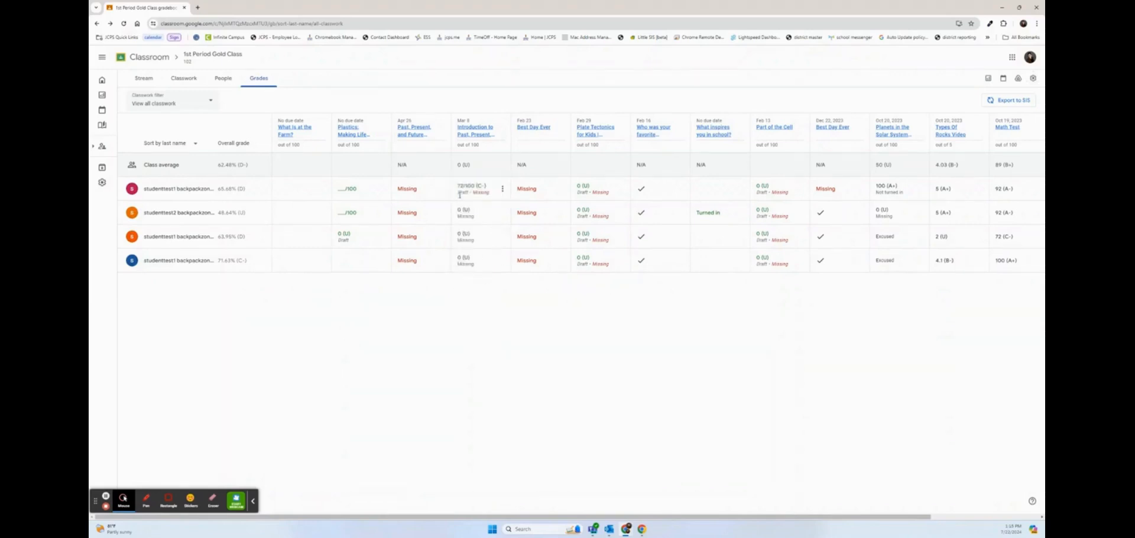
pyautogui.click(503, 189)
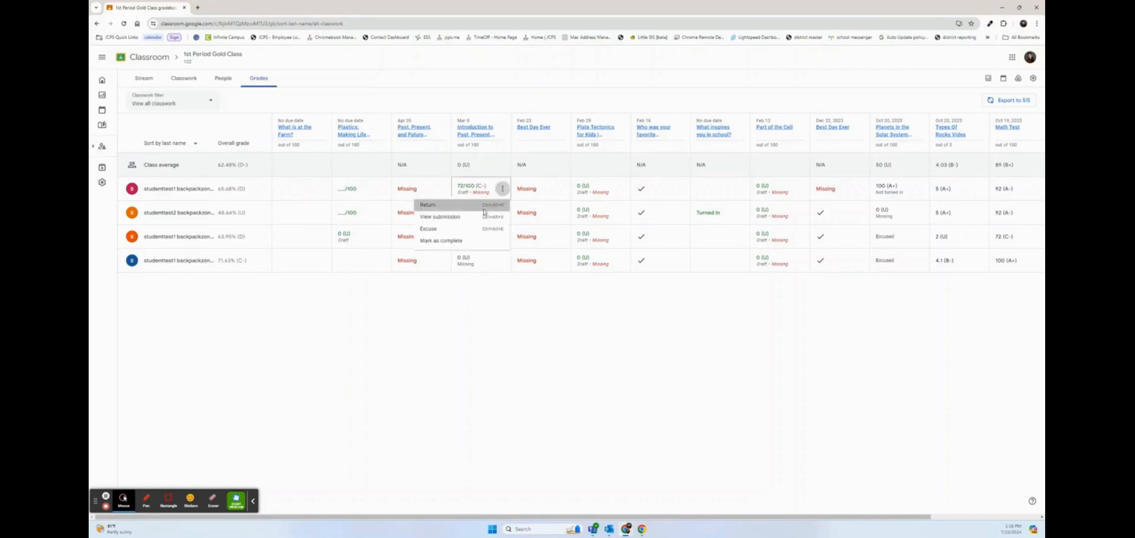
pyautogui.click(484, 210)
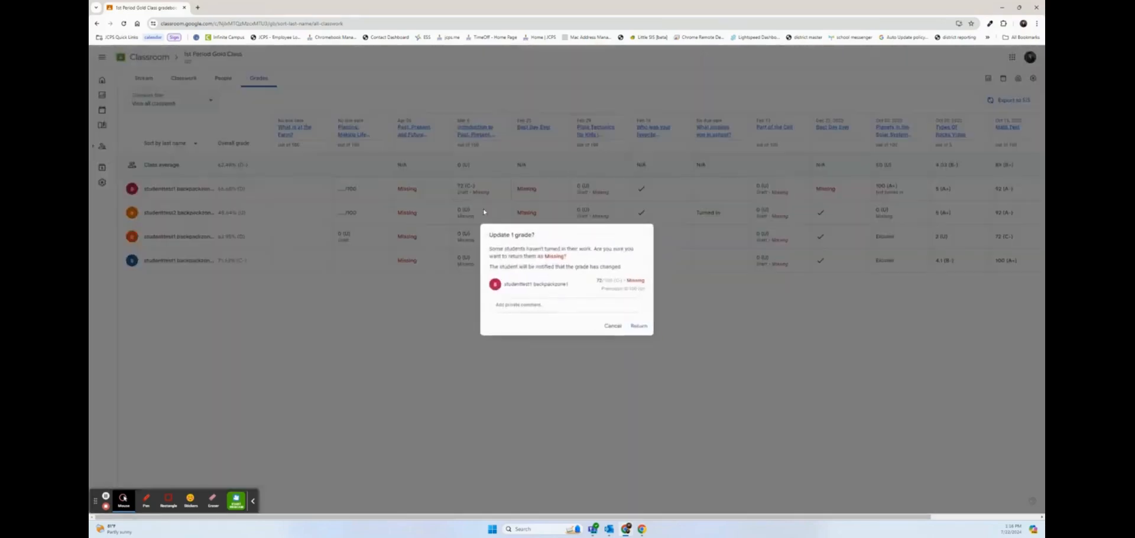
pyautogui.click(640, 326)
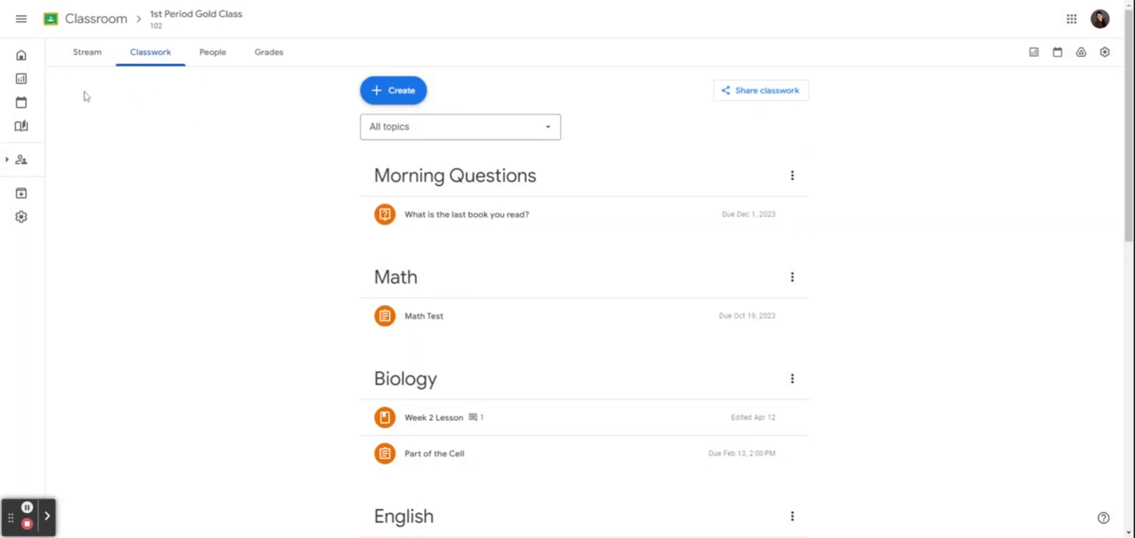
# Create a new assignment and open the Read Along story picker under Attach
pyautogui.click(394, 91)
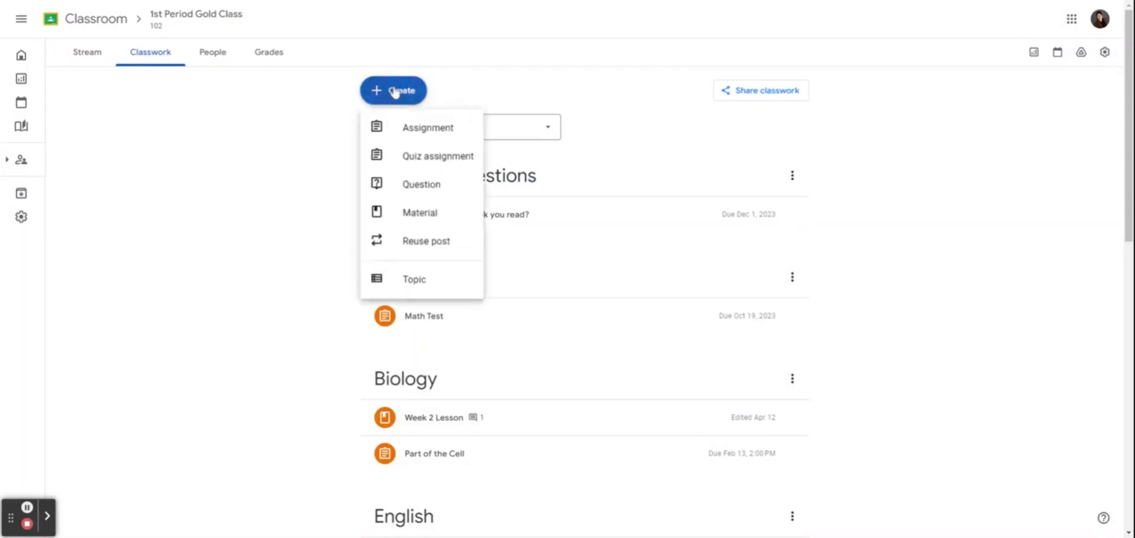
pyautogui.click(417, 128)
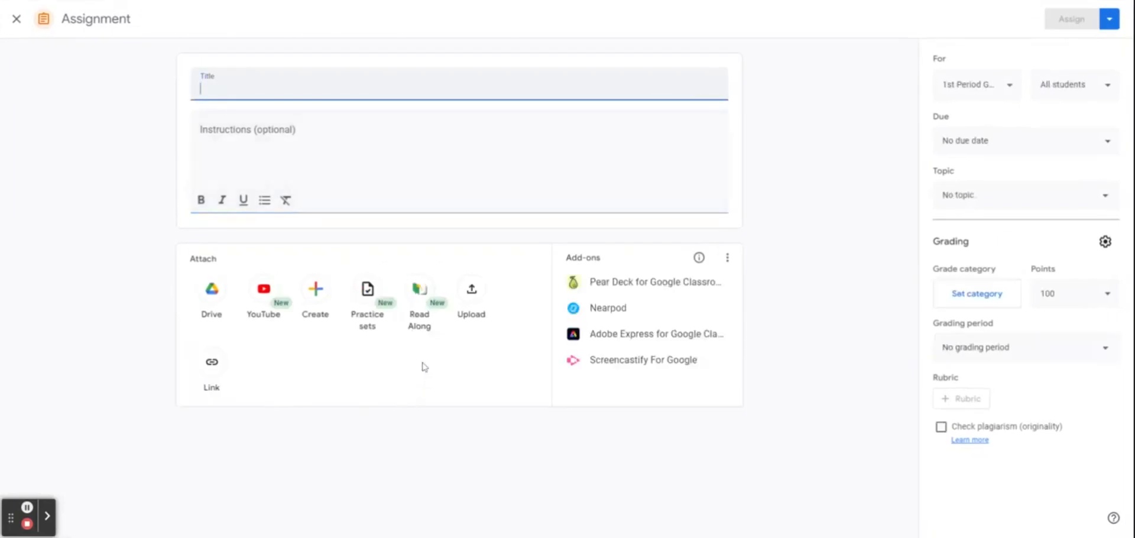
pyautogui.click(420, 296)
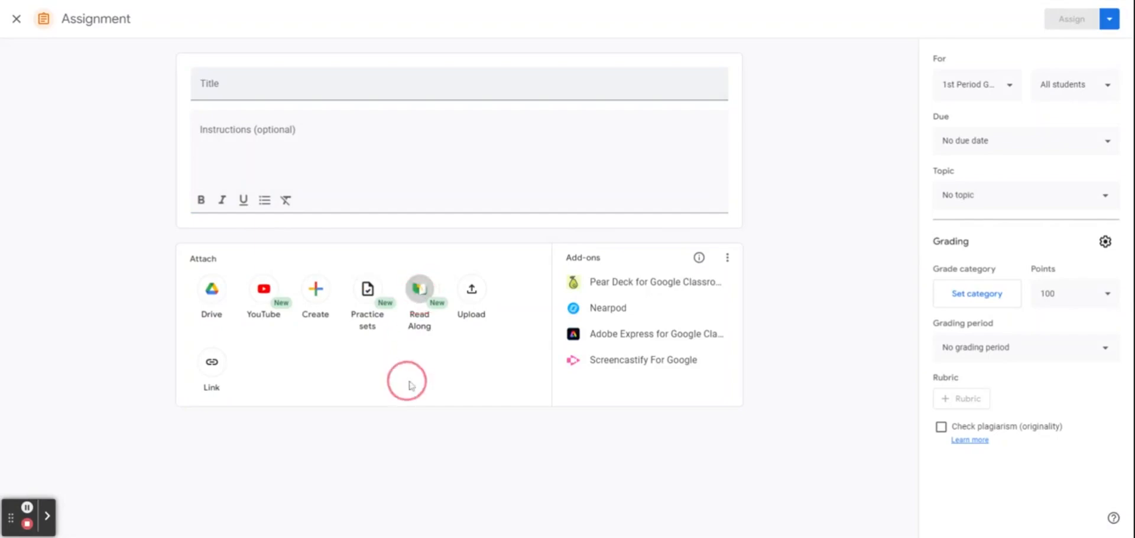
pyautogui.click(420, 294)
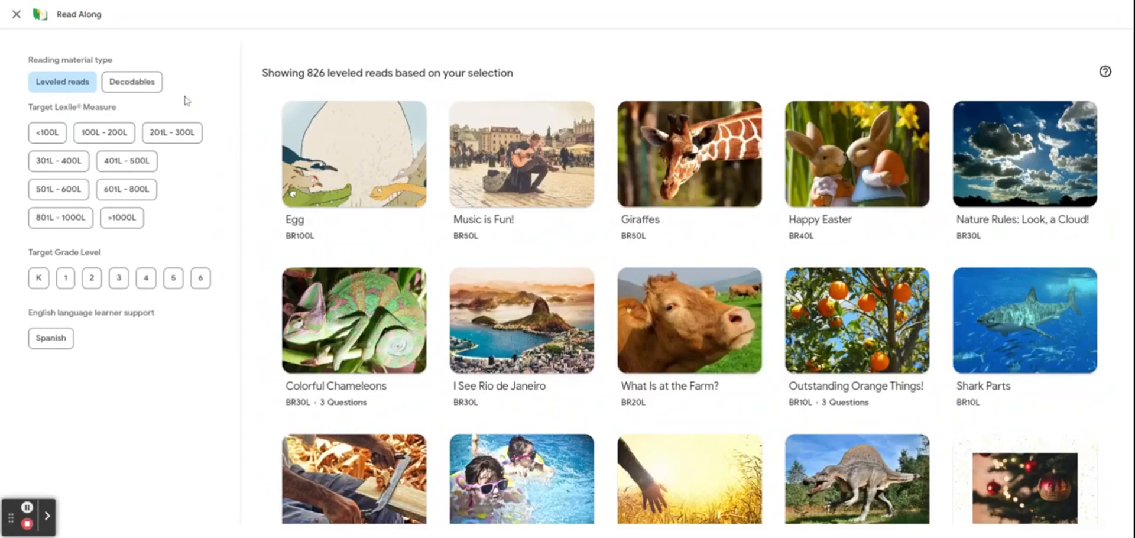
# Filter leveled reads to grade 4 and attach 'Plastics: Making Life Easier'
pyautogui.click(146, 284)
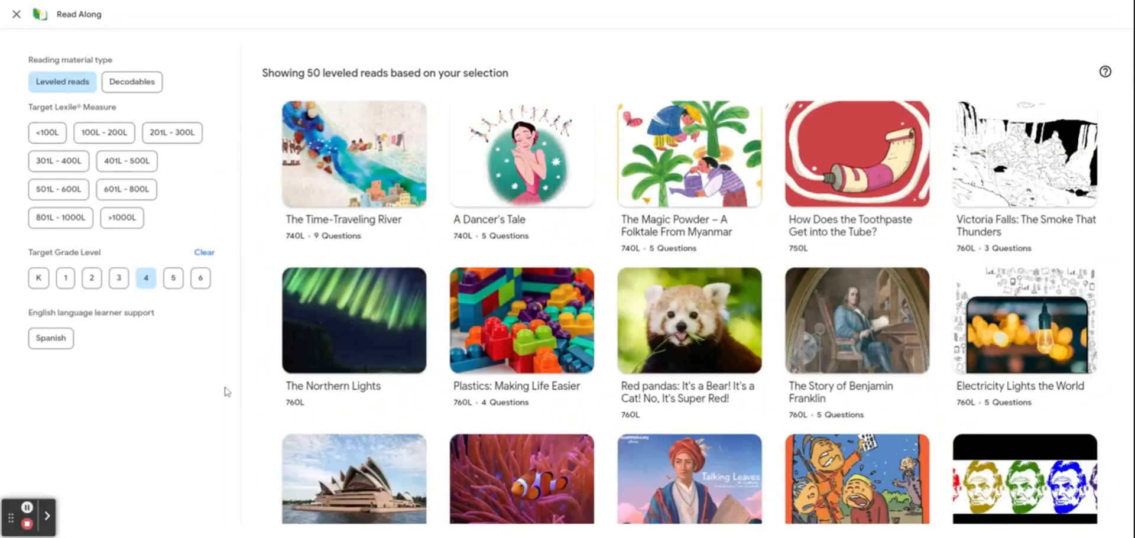
pyautogui.click(504, 327)
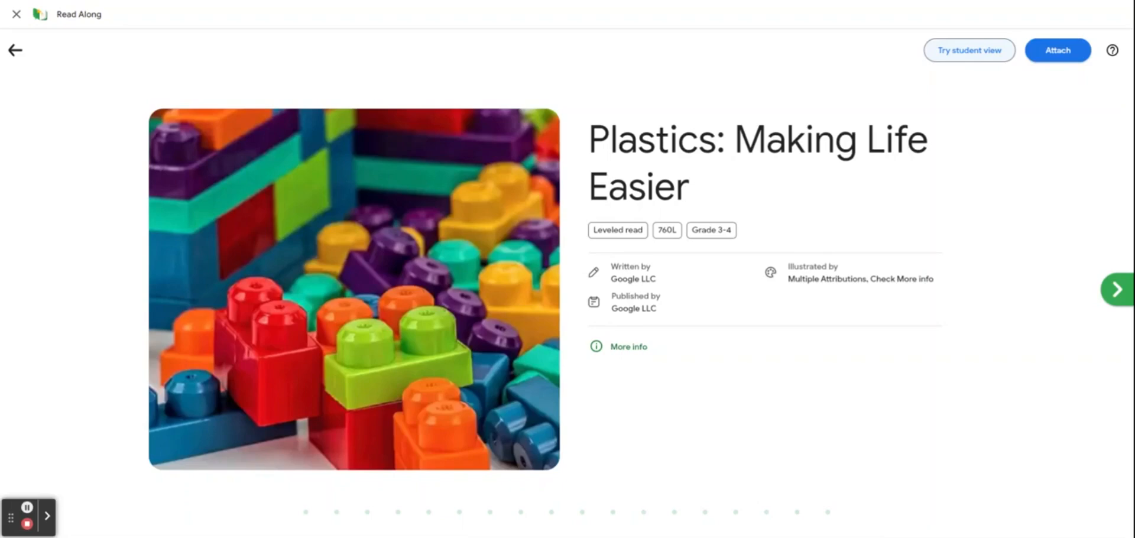
pyautogui.click(1046, 52)
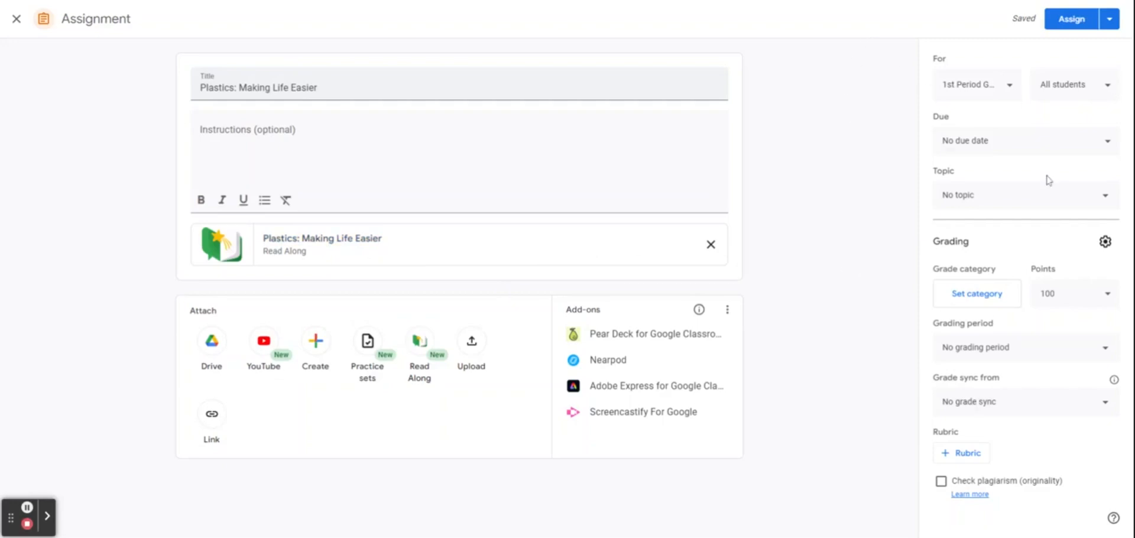
# Add the test and EIGHTH GRADE classes, then assign the assignment to all three
pyautogui.click(1011, 86)
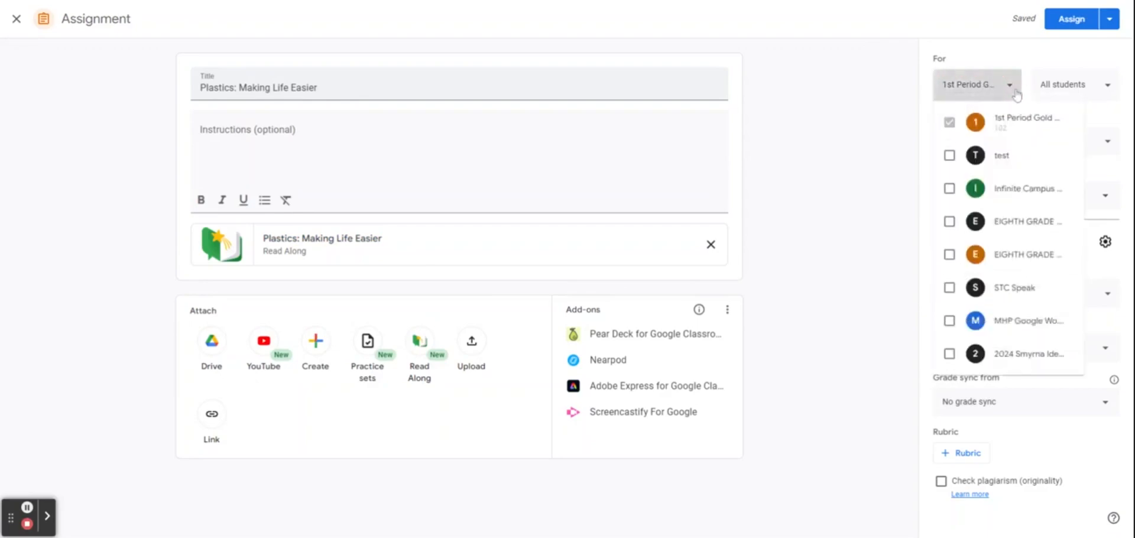
pyautogui.click(950, 156)
pyautogui.click(950, 221)
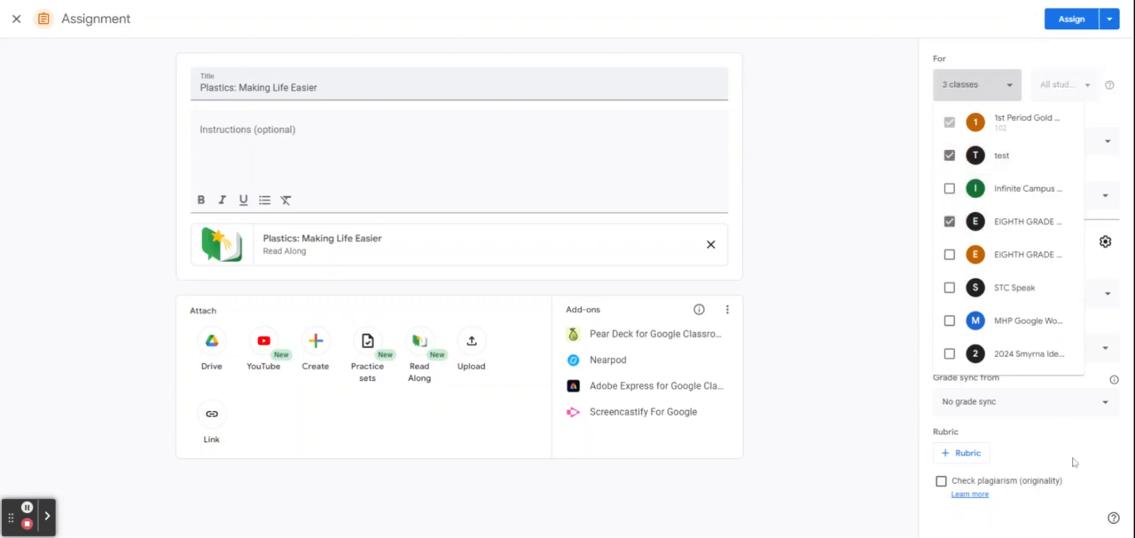
pyautogui.click(1009, 84)
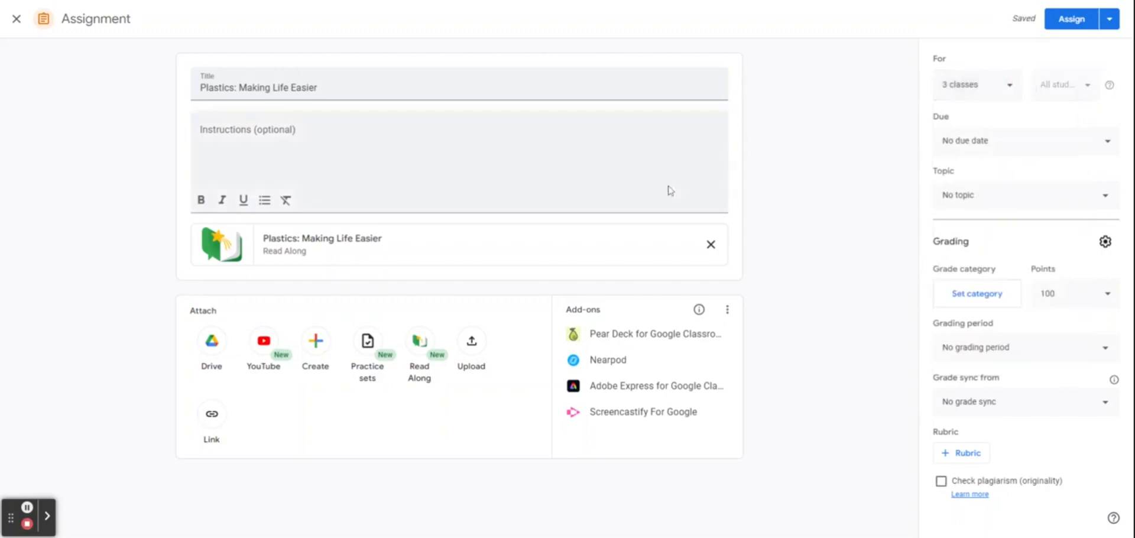
pyautogui.click(1110, 19)
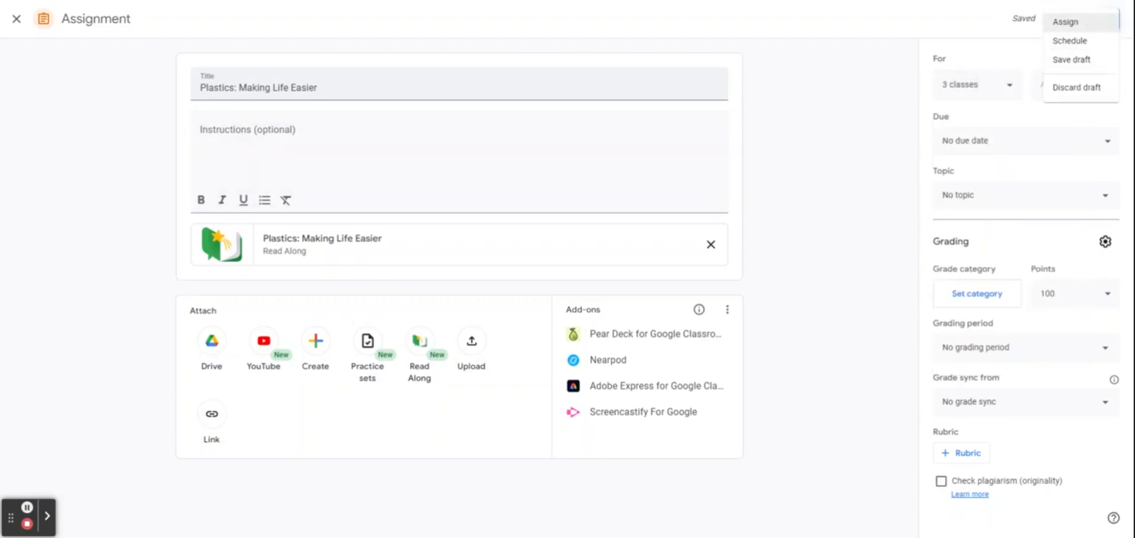
pyautogui.click(1094, 23)
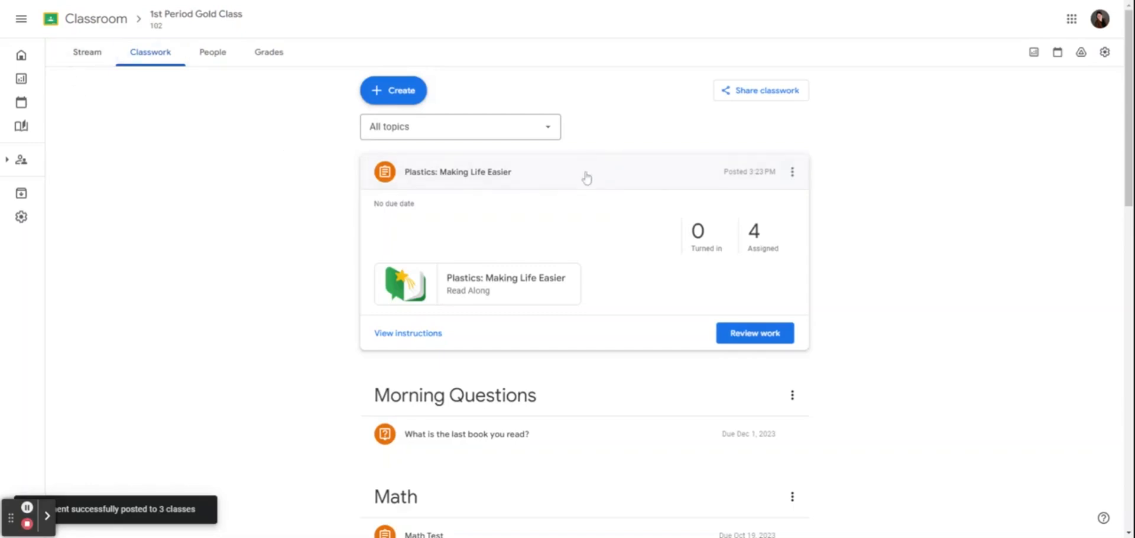
# Expand the posted Plastics assignment and open its class reading report
pyautogui.click(276, 324)
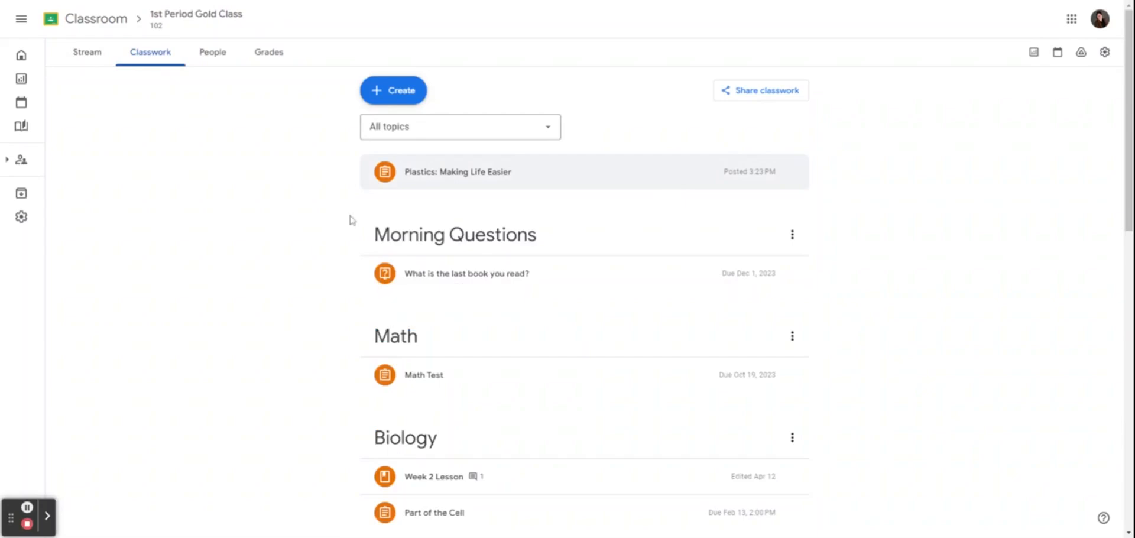
pyautogui.click(452, 183)
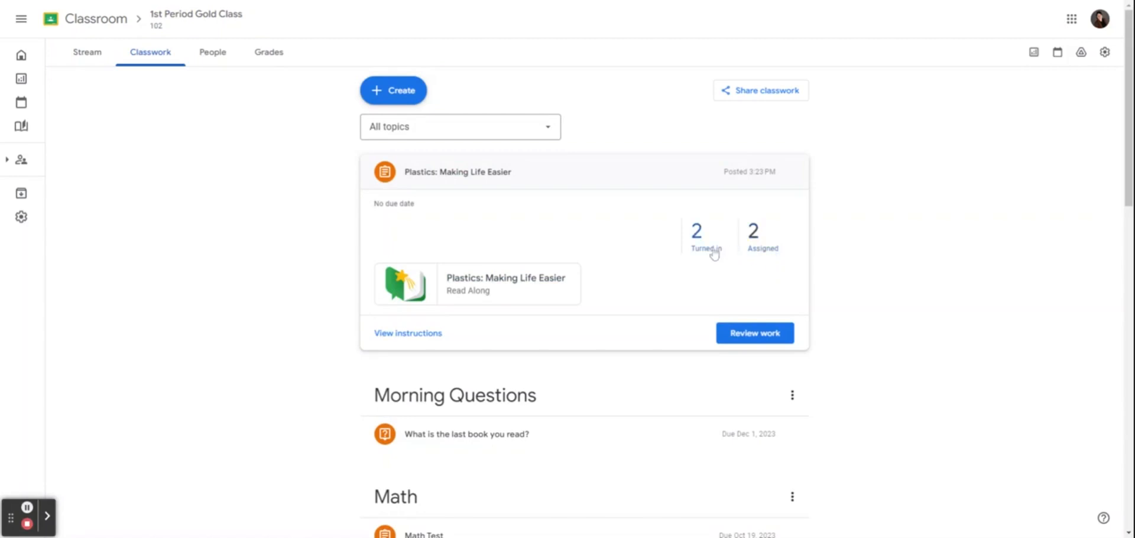
pyautogui.click(738, 334)
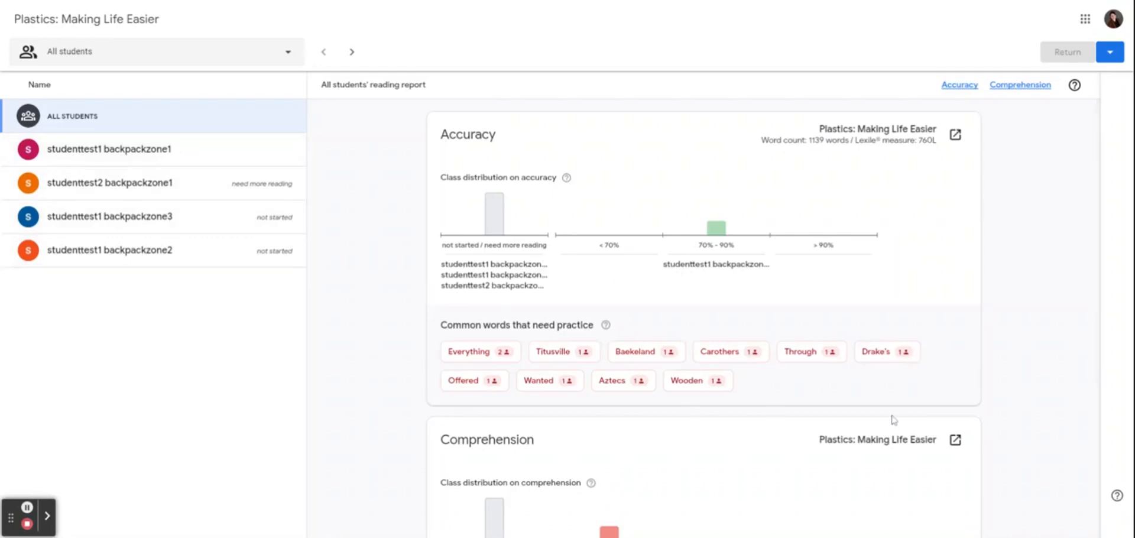
pyautogui.scroll(-4, 744, 414)
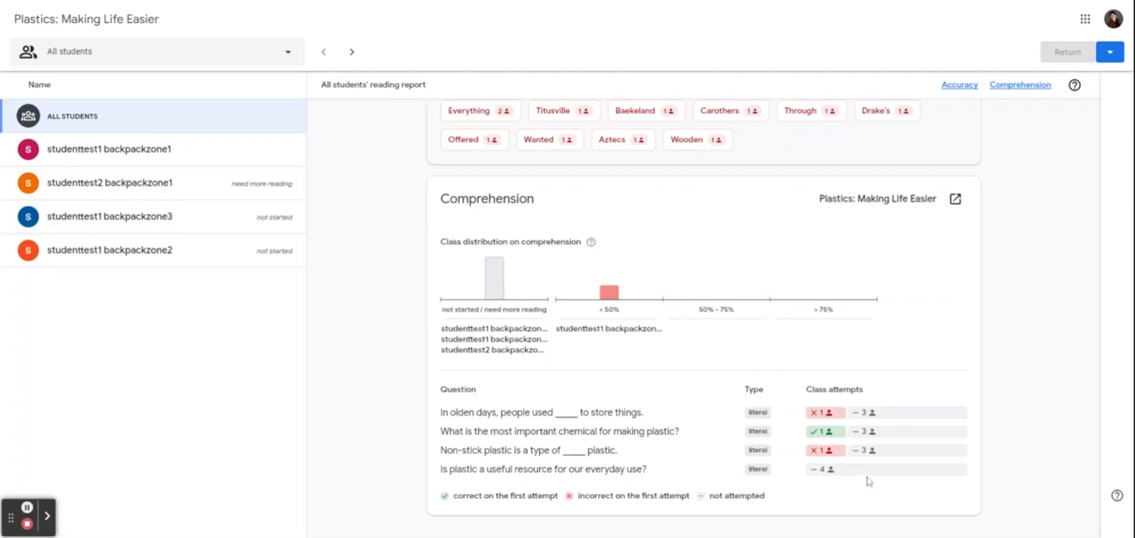
# View the second and first students' individual reading reports
pyautogui.click(148, 183)
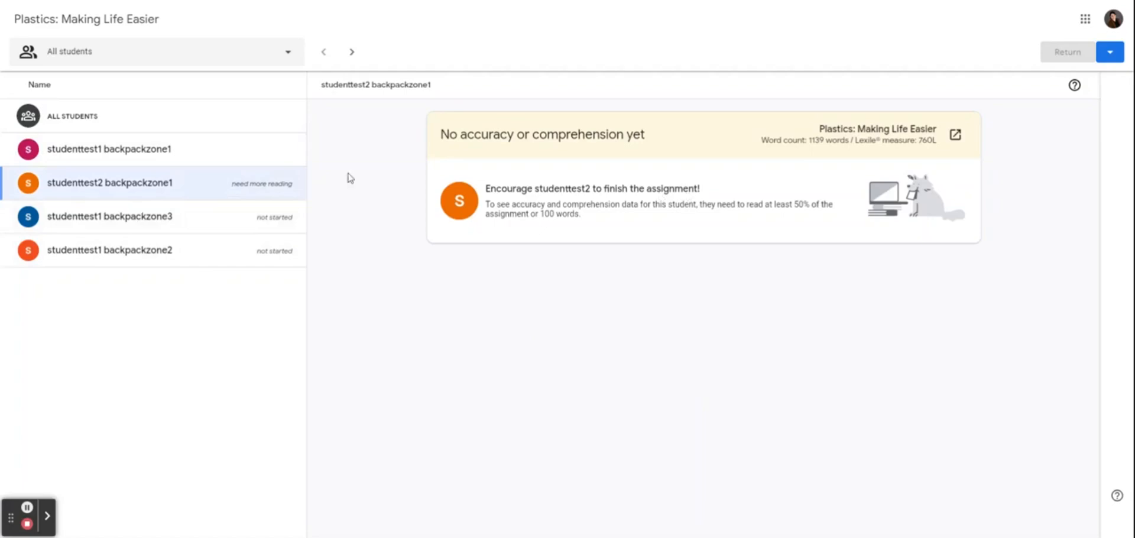
pyautogui.click(245, 159)
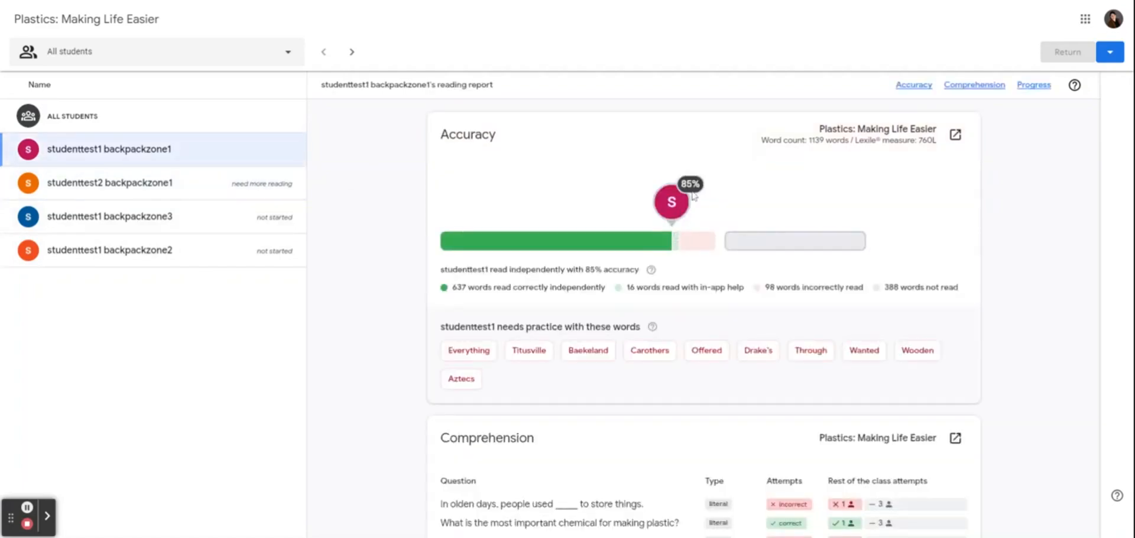
pyautogui.scroll(-5, 979, 452)
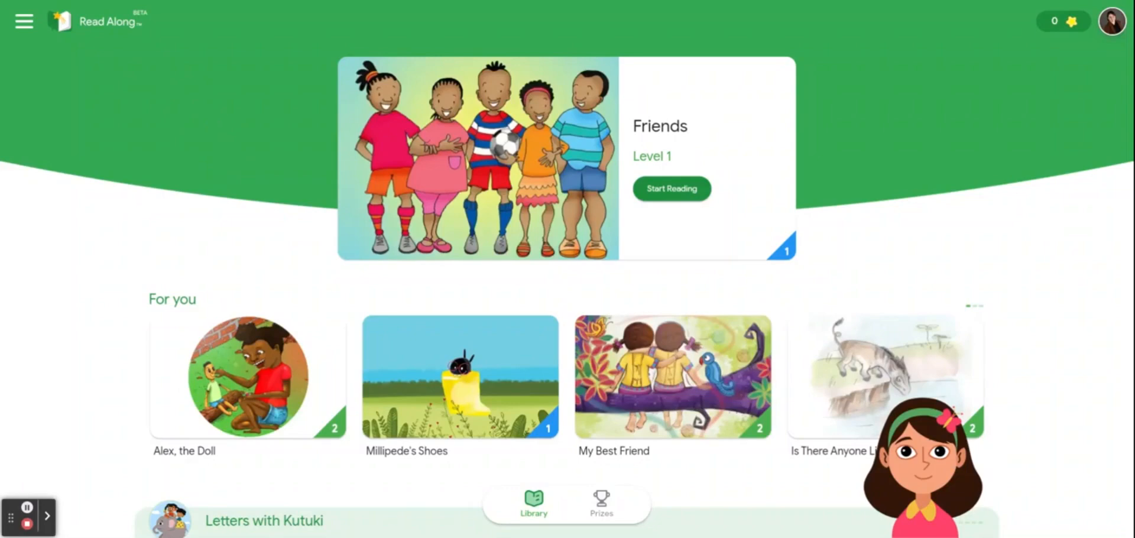
pyautogui.scroll(-15, 255, 260)
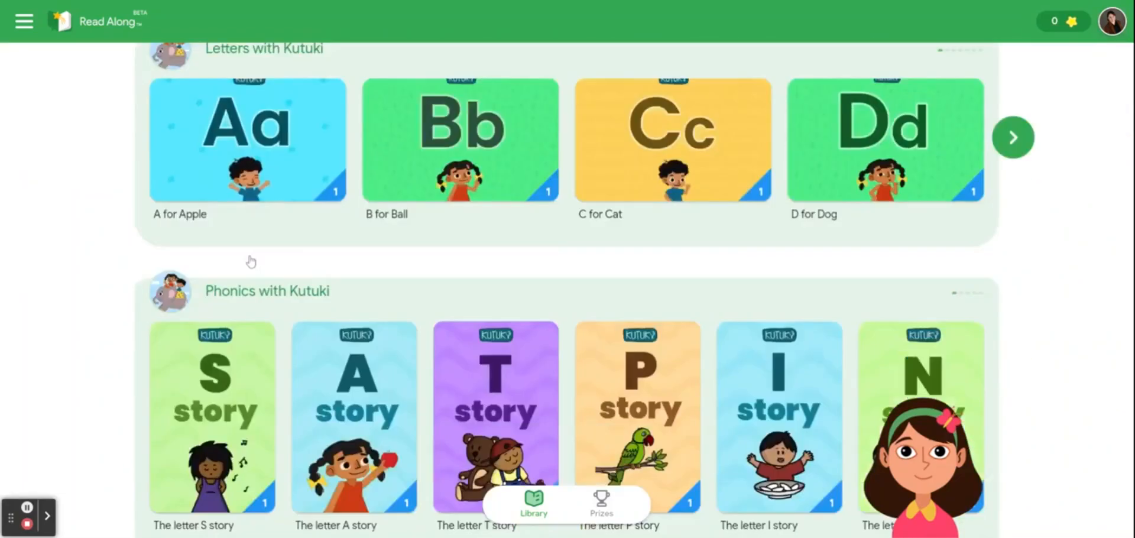
pyautogui.scroll(-18, 255, 260)
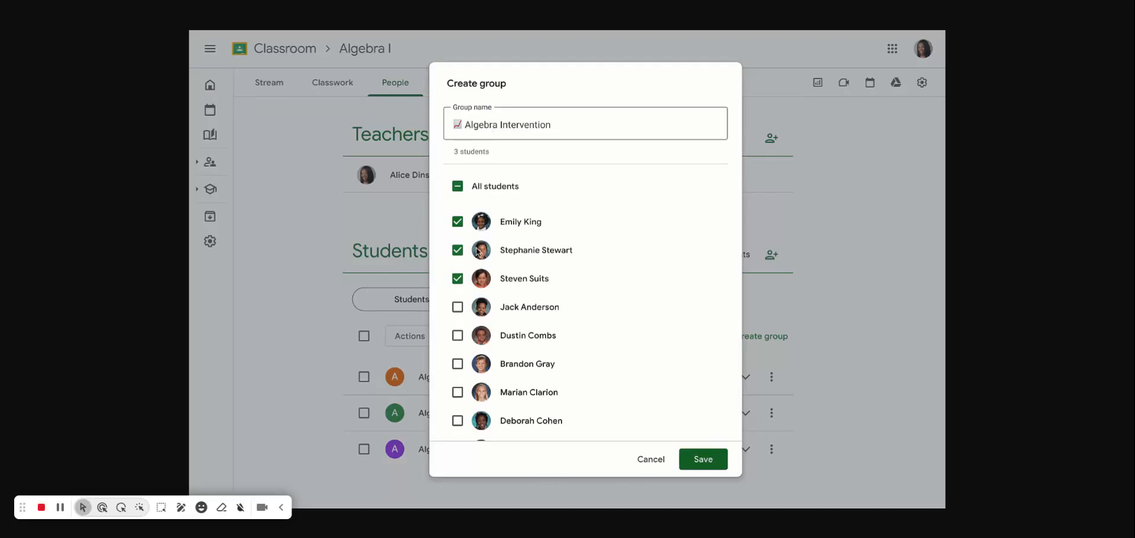
# Add a student to the group, then draft 'Linear Functions: Extra Practice' with its description
pyautogui.click(458, 307)
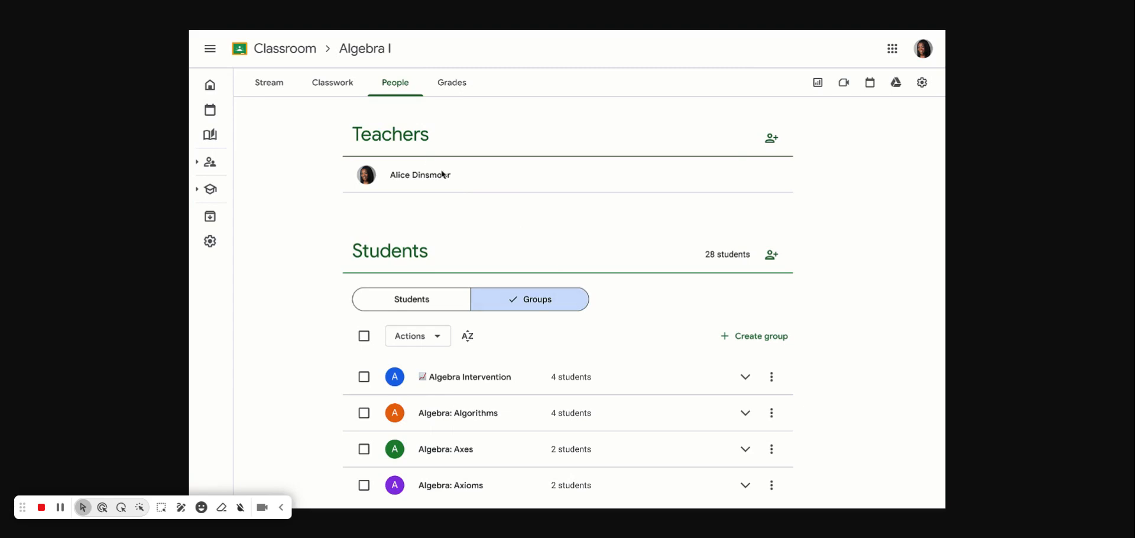
pyautogui.click(349, 86)
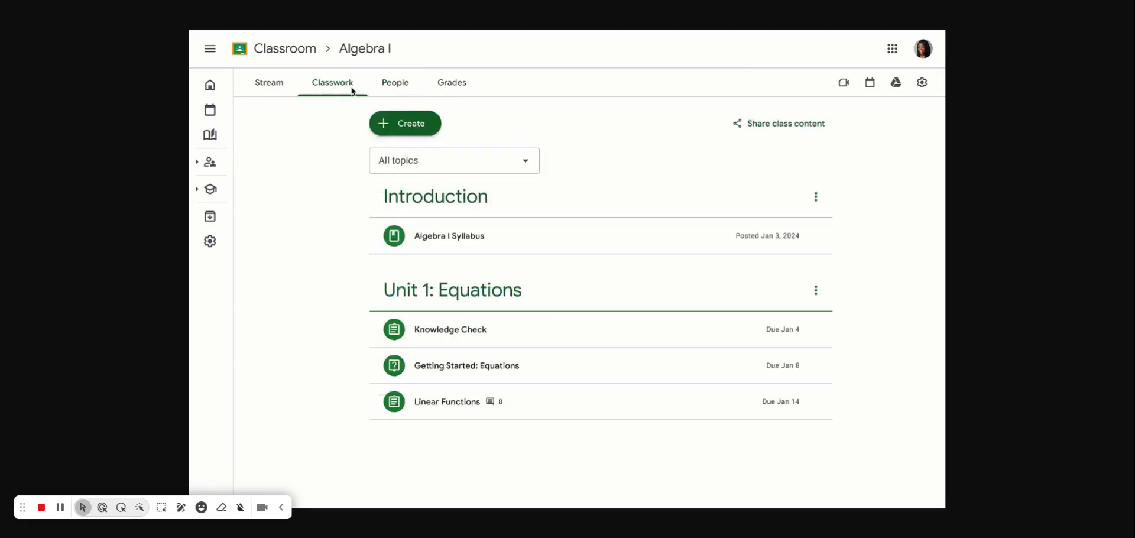
pyautogui.click(408, 124)
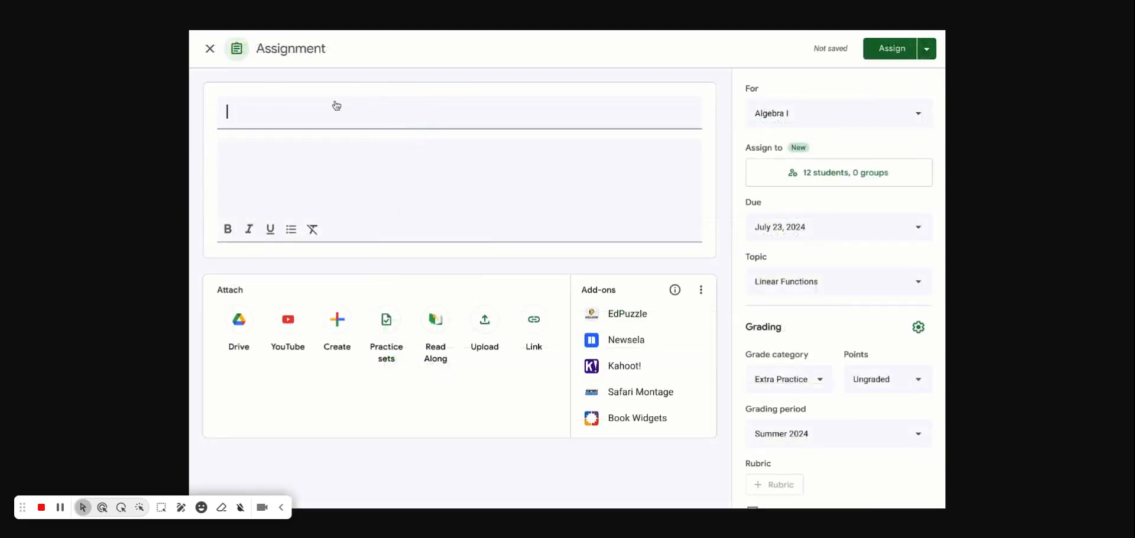
pyautogui.write('Linear Functions: Extra Practice')
pyautogui.click(257, 169)
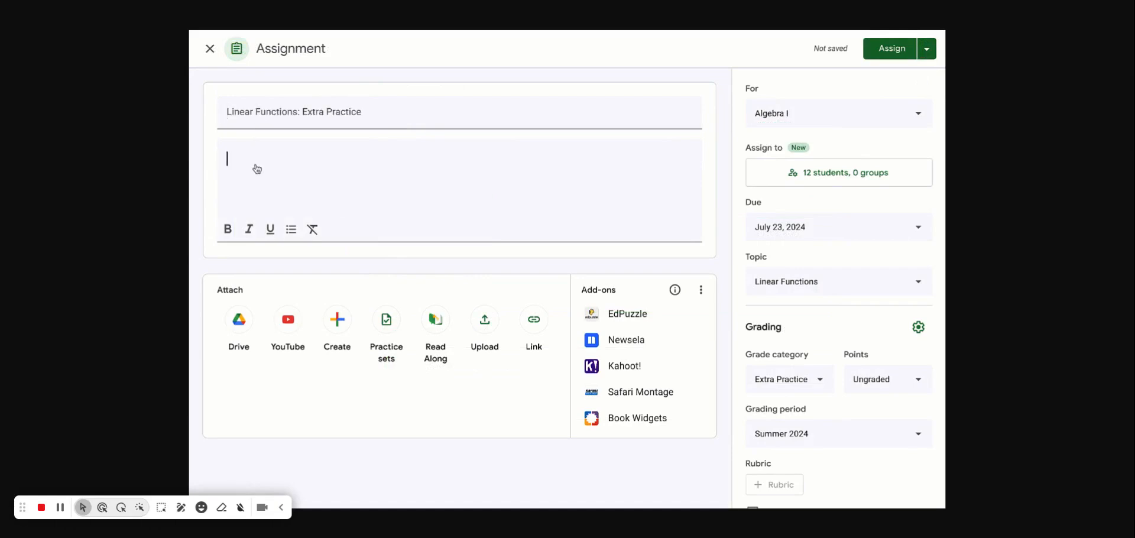
pyautogui.write("Let's review concepts from class today and get some extra practice!")
# Assign the assignment only to the Algebra Intervention group
pyautogui.click(803, 181)
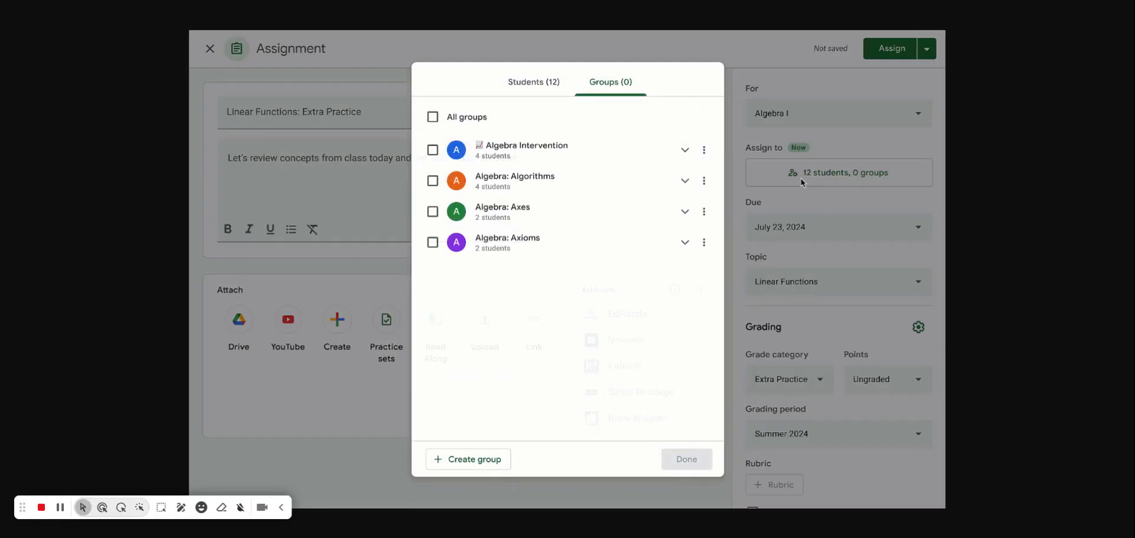
pyautogui.click(684, 151)
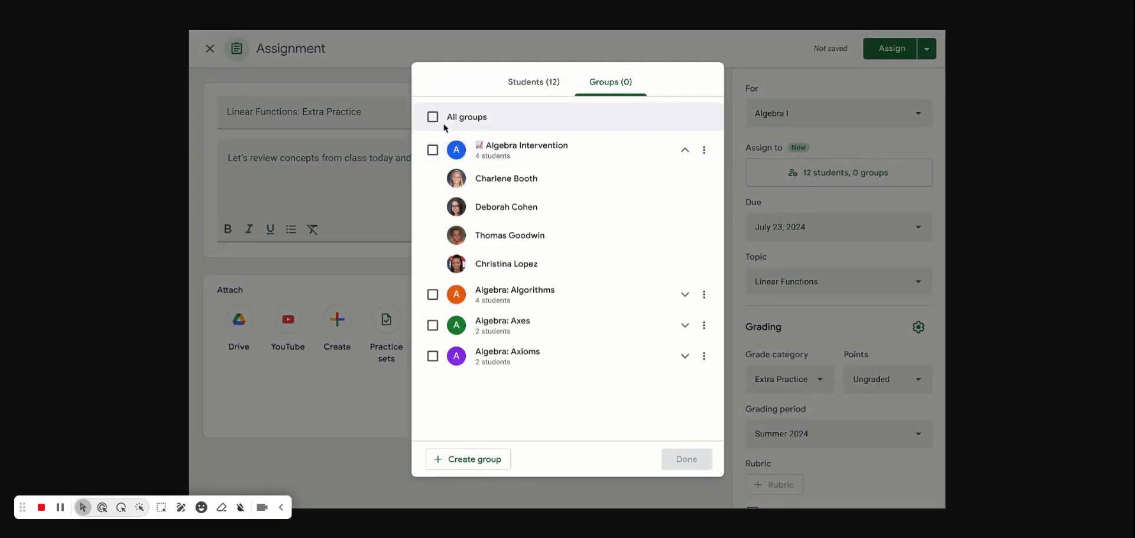
pyautogui.click(433, 150)
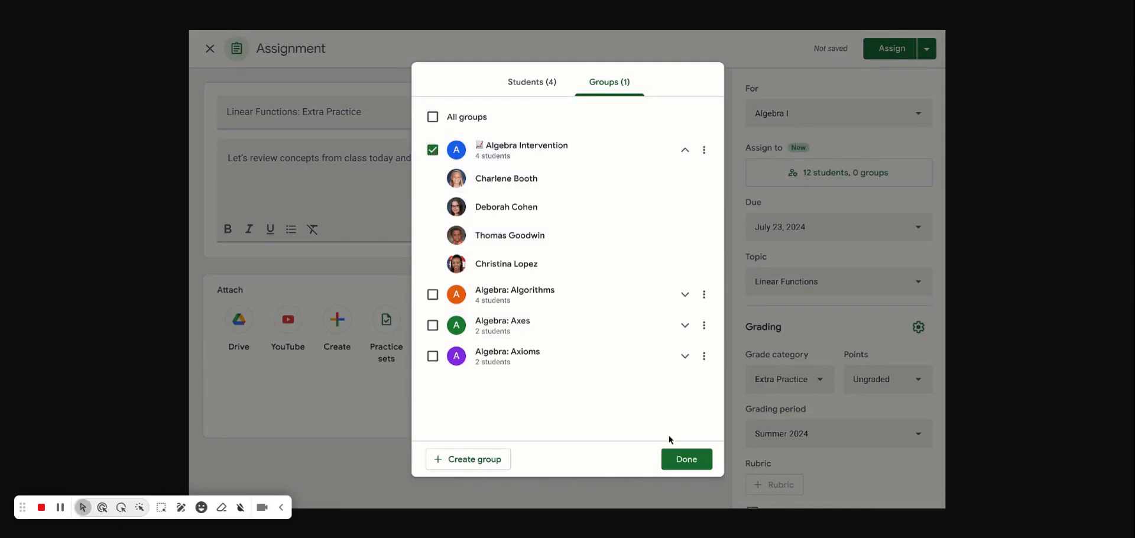
pyautogui.click(685, 462)
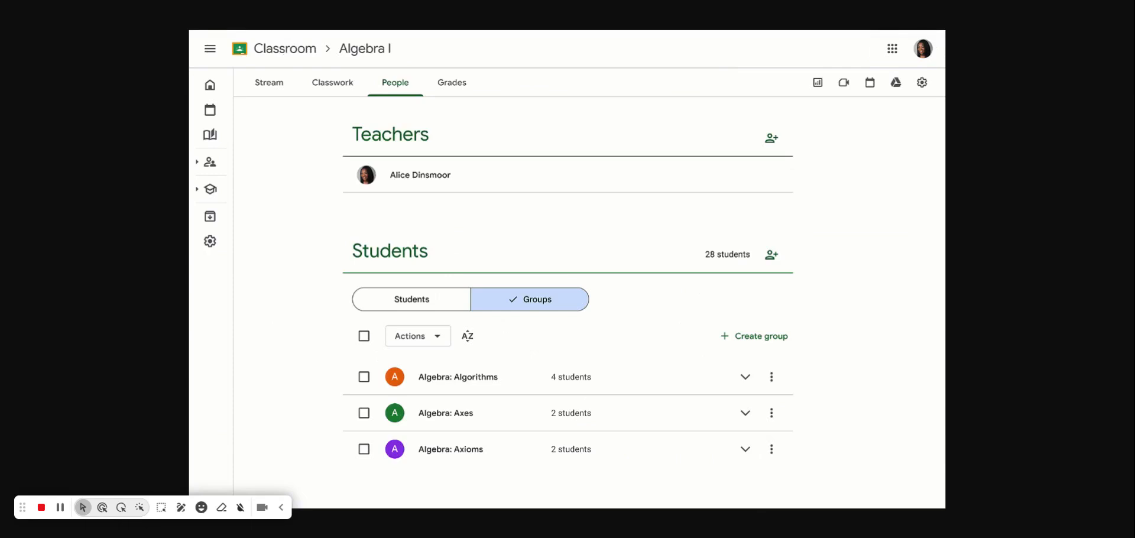
# Create a new group named '📈 Algebra Intervention' and add a student to it
pyautogui.click(762, 336)
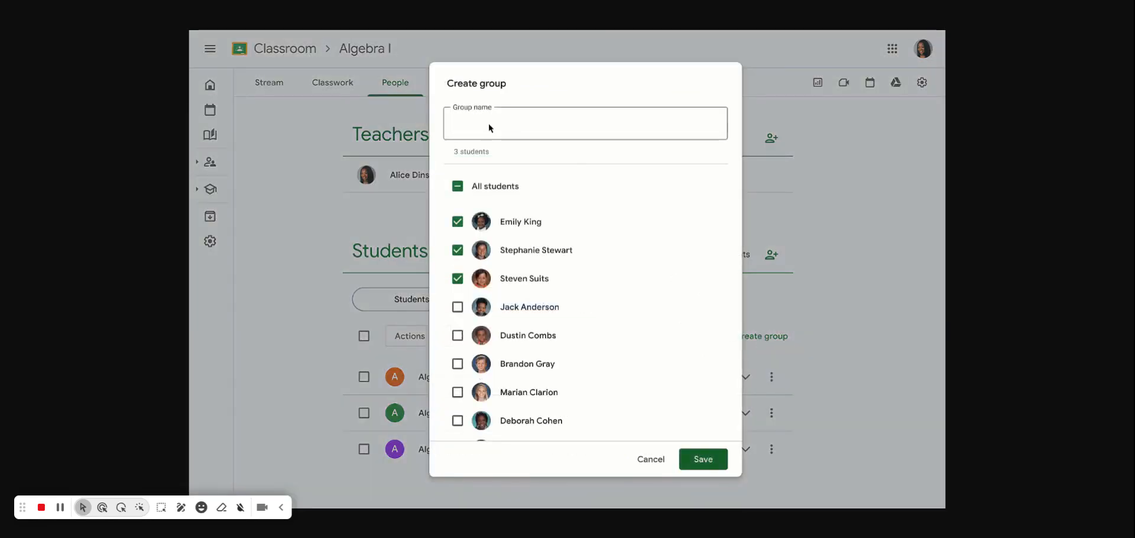
pyautogui.write('📈 Algebra Intervention')
pyautogui.click(459, 307)
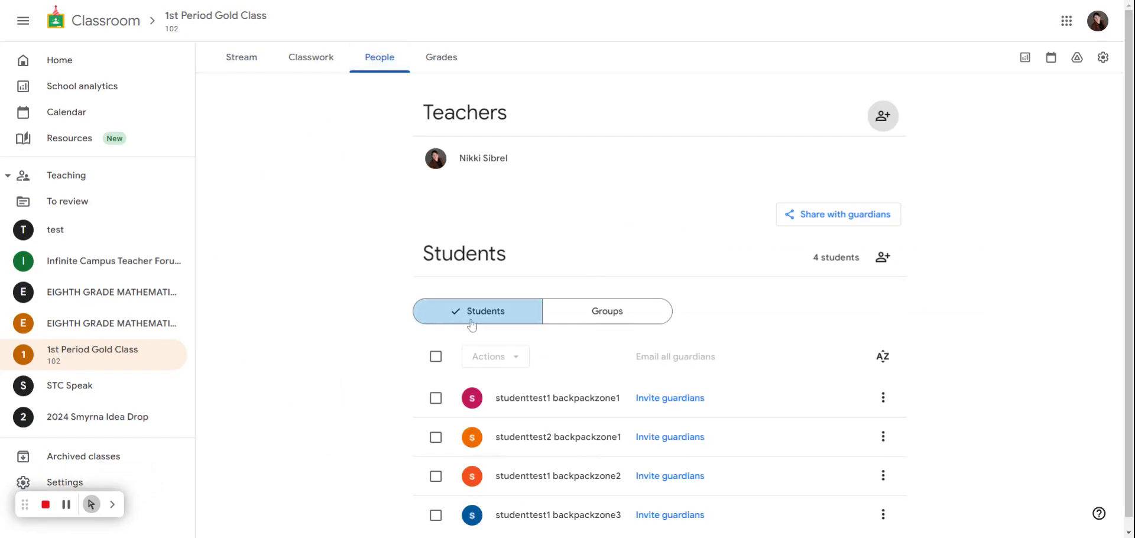
# Create the group 'Math Project A' in People > Groups with two students
pyautogui.scroll(-1, 606, 319)
pyautogui.click(606, 319)
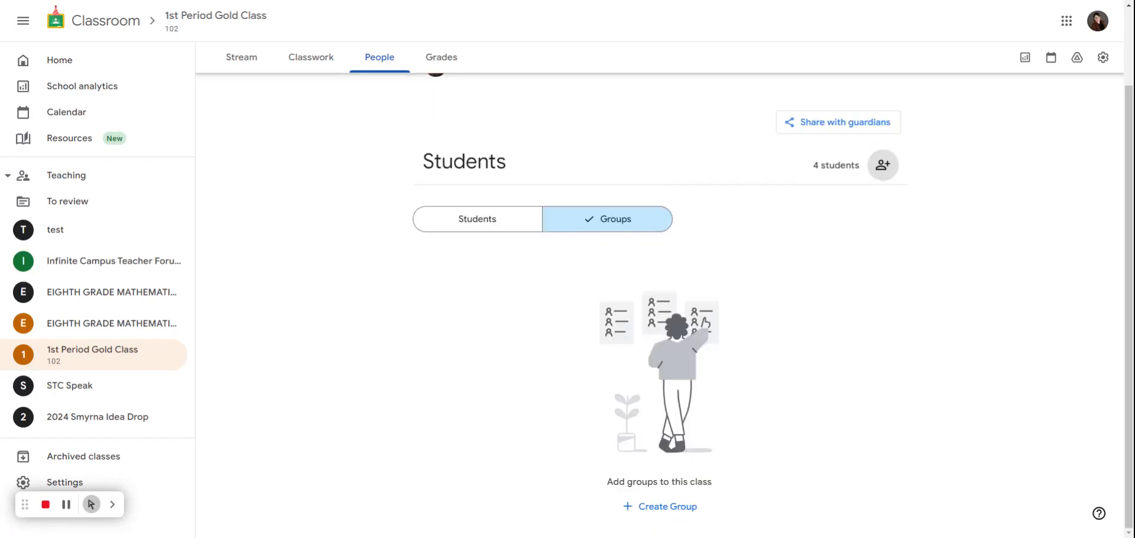
pyautogui.click(648, 510)
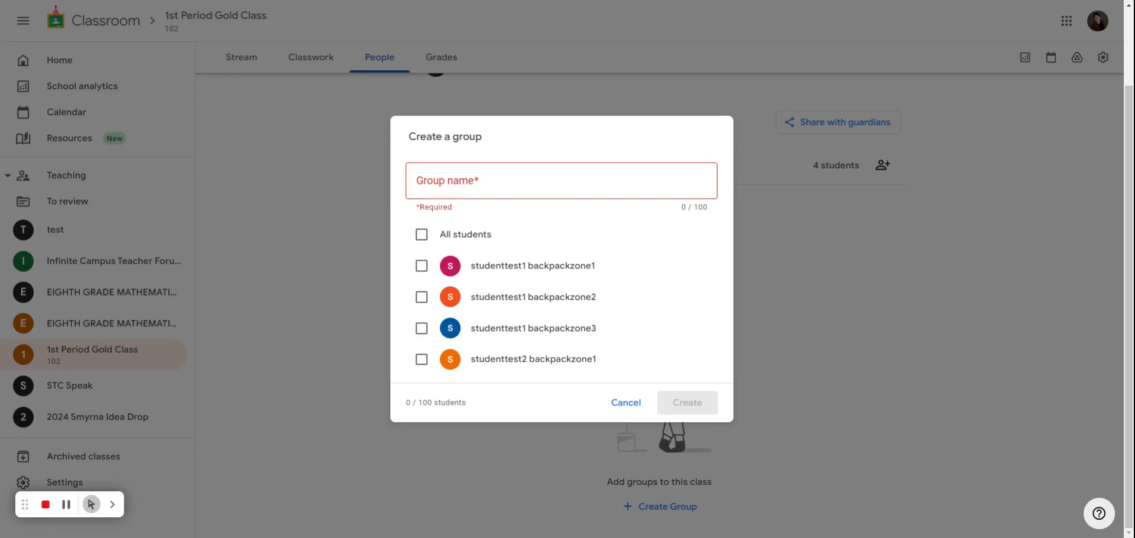
pyautogui.click(561, 181)
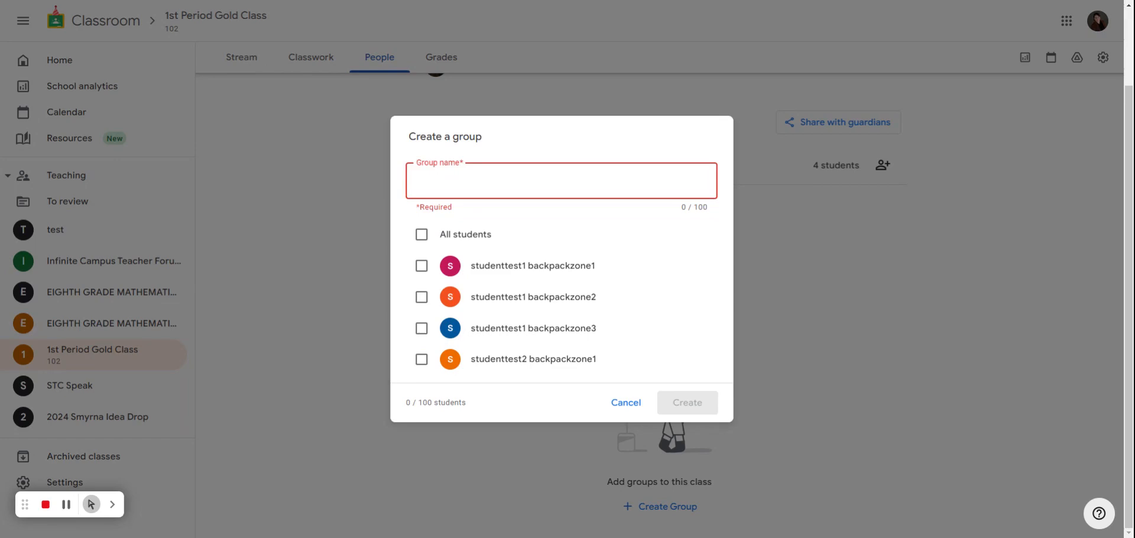
pyautogui.write('Math P')
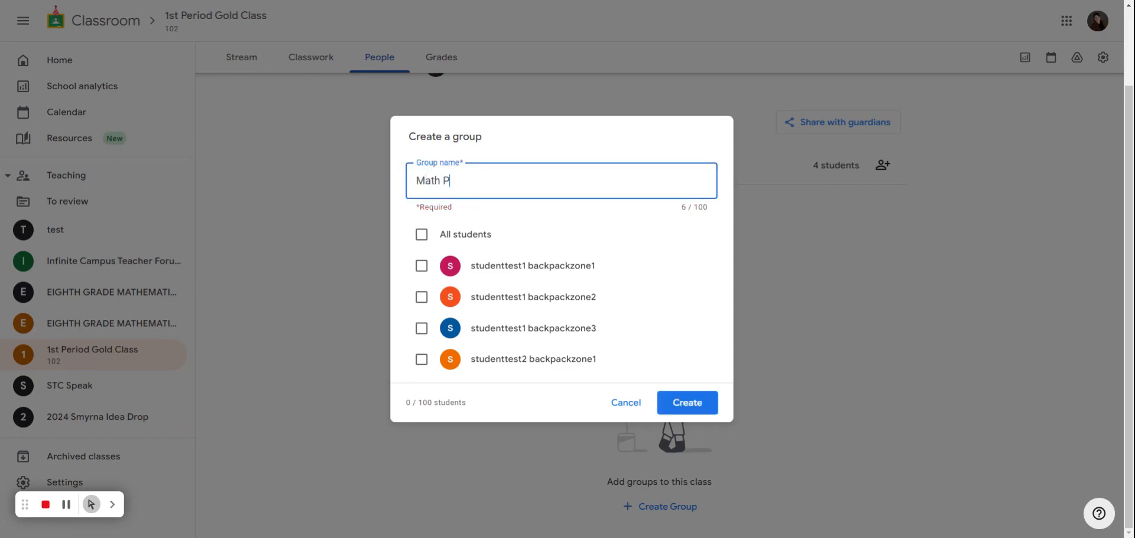
pyautogui.write('roject A')
pyautogui.click(422, 265)
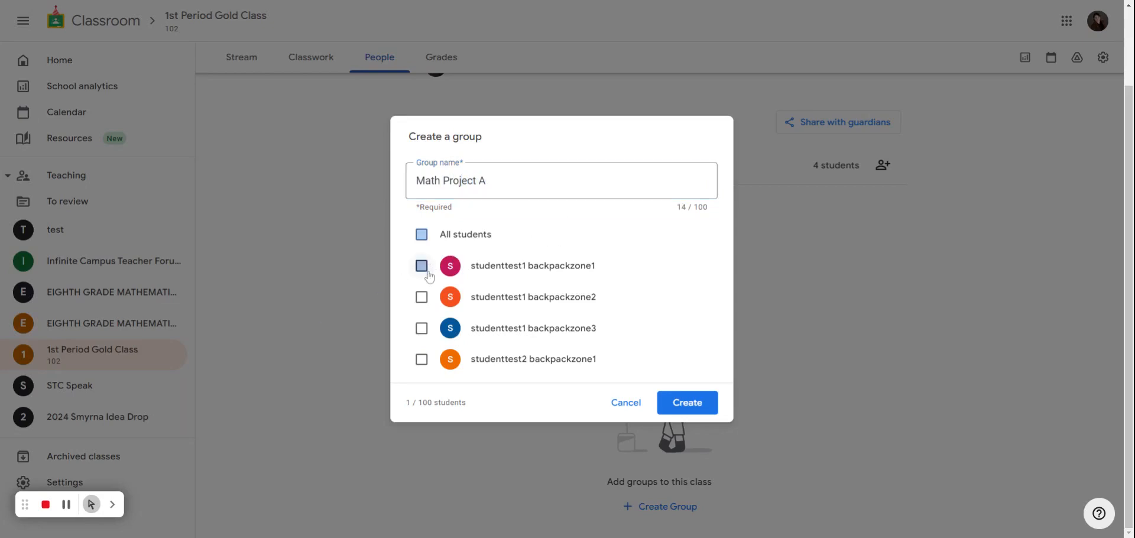
pyautogui.click(421, 360)
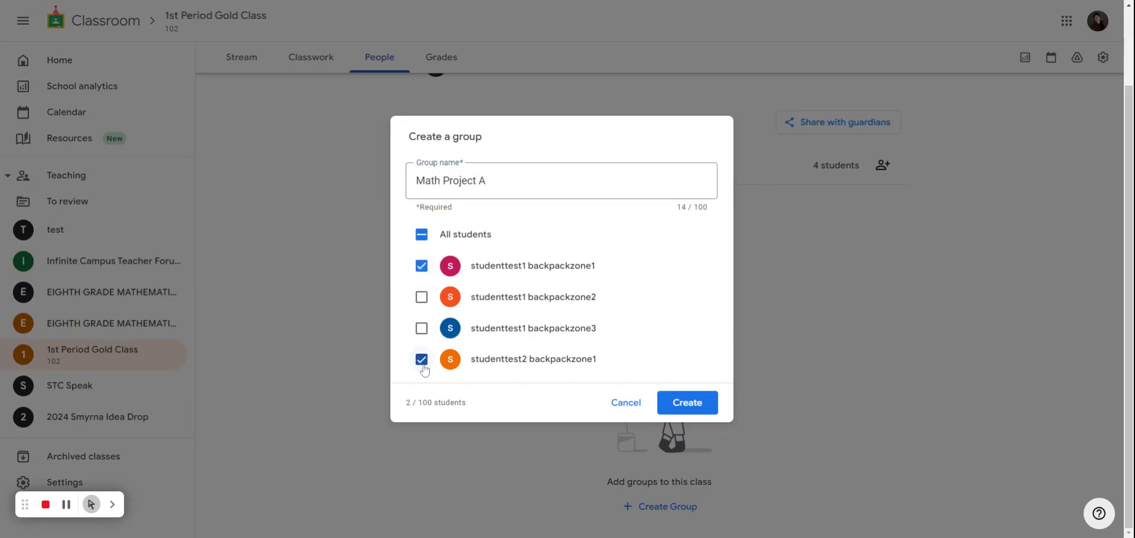
pyautogui.click(702, 407)
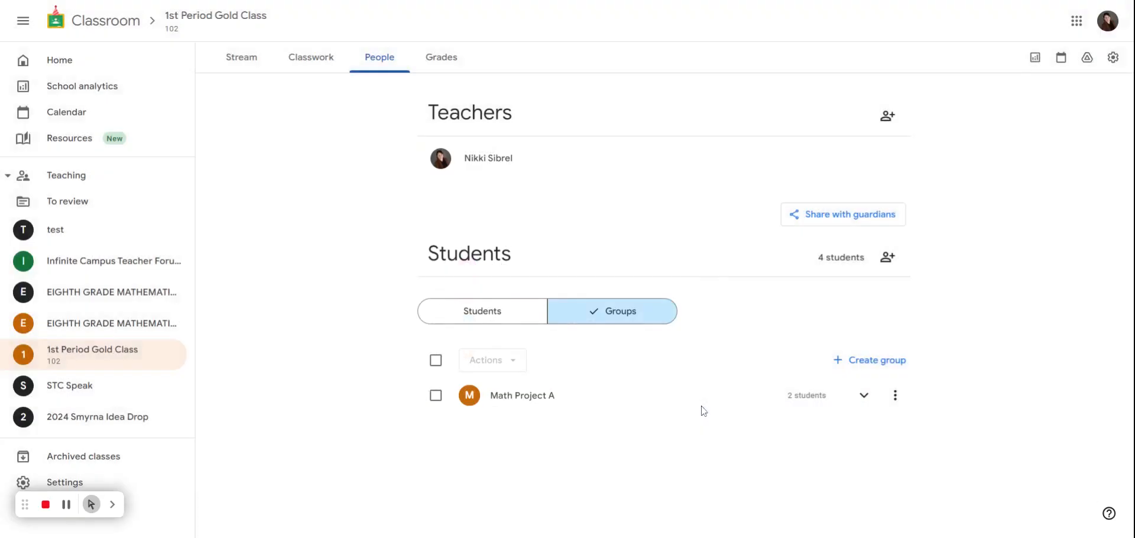
# Create the group 'Math Project B' with two students
pyautogui.click(875, 360)
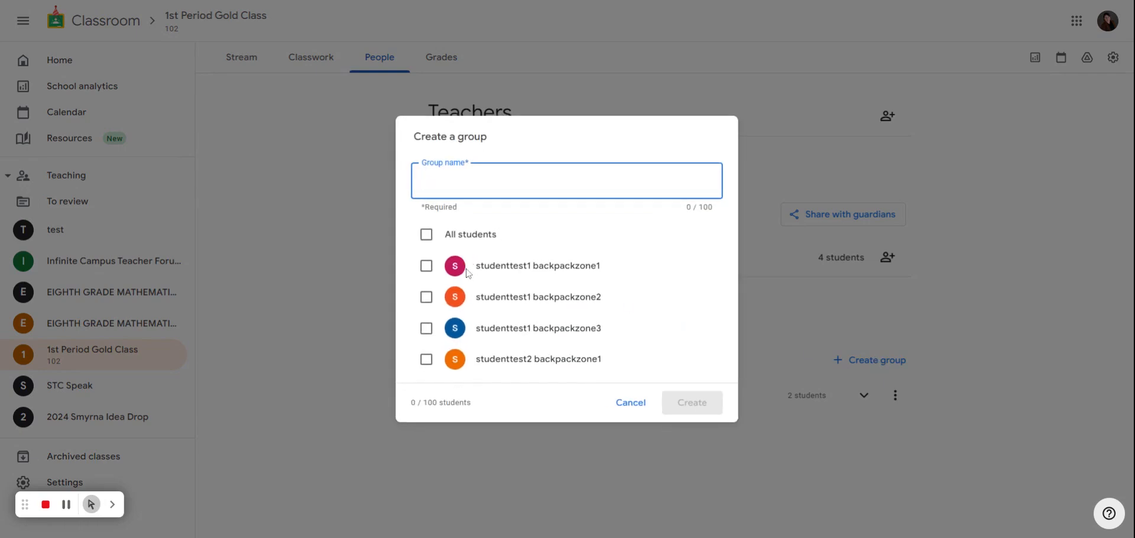
pyautogui.click(426, 296)
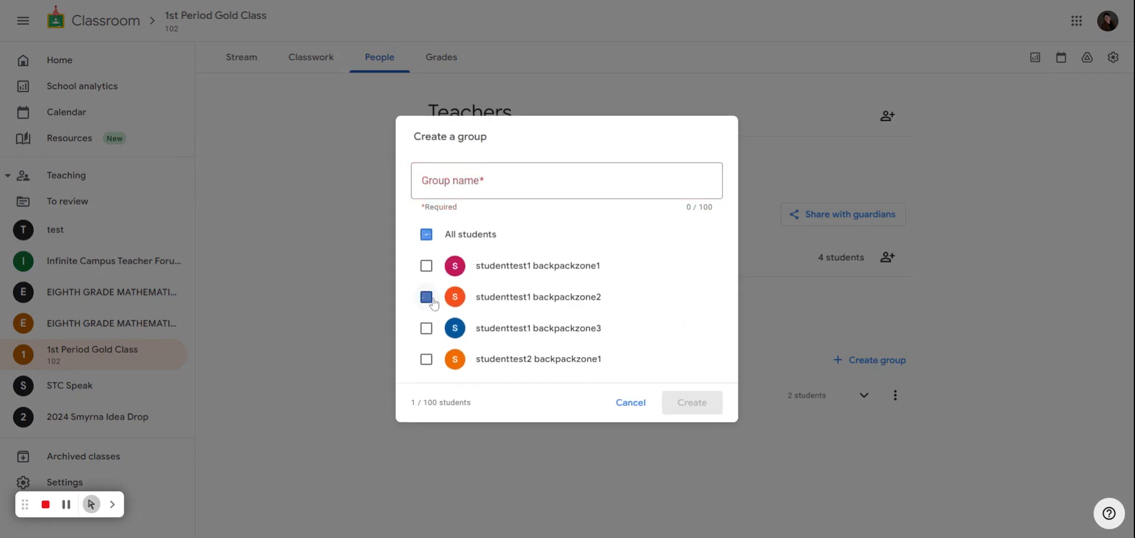
pyautogui.click(426, 328)
pyautogui.click(449, 180)
pyautogui.write('MAth')
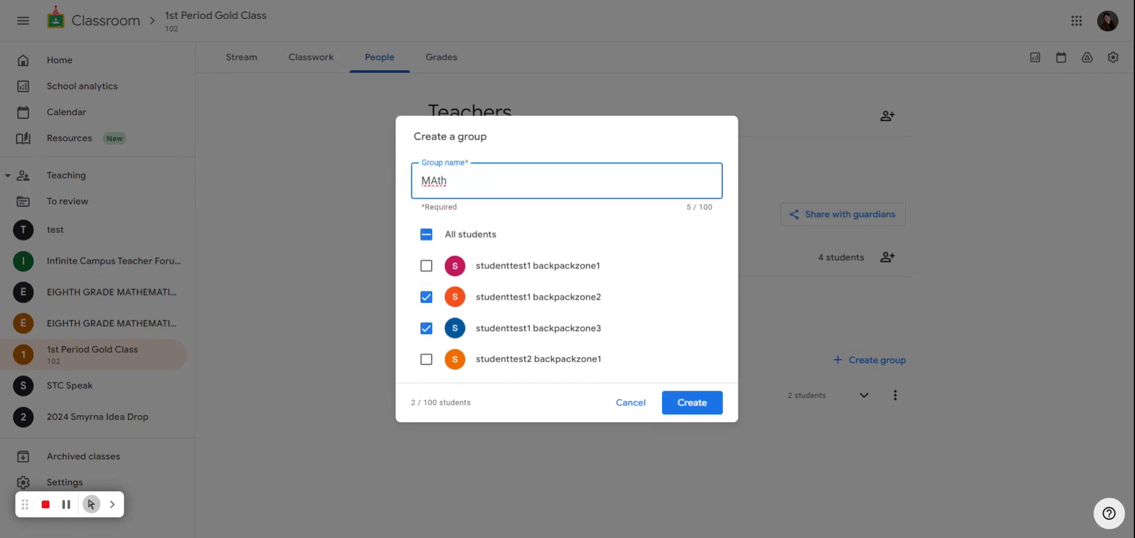
pyautogui.press('BackSpace')
pyautogui.press('BackSpace')
pyautogui.press('BackSpace')
pyautogui.press('BackSpace')
pyautogui.write('ath Project B')
pyautogui.click(669, 413)
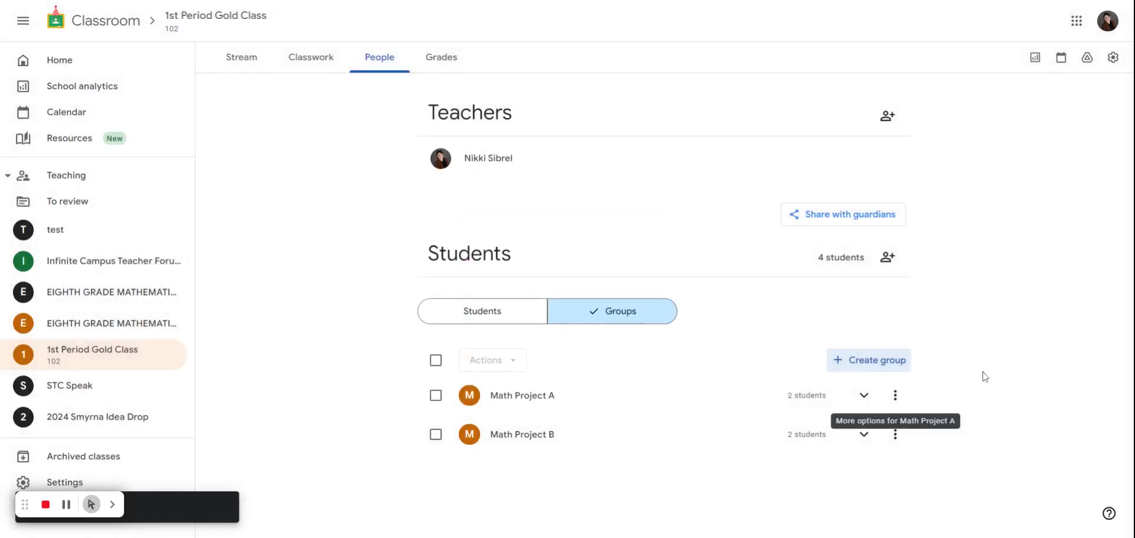
# Review Math Project A's members and options, then bring up a blank new-group form
pyautogui.click(863, 395)
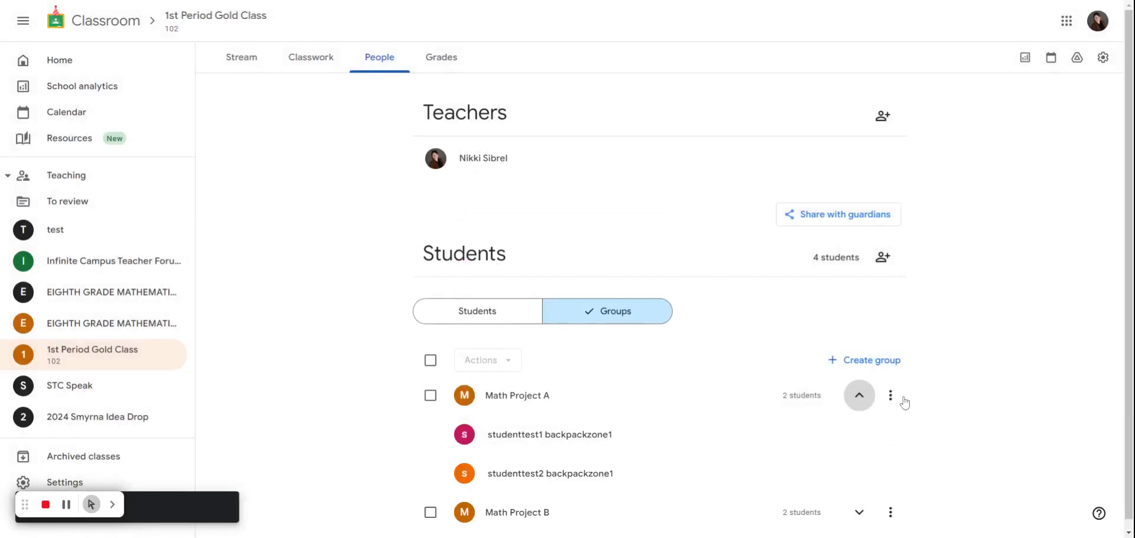
pyautogui.click(863, 394)
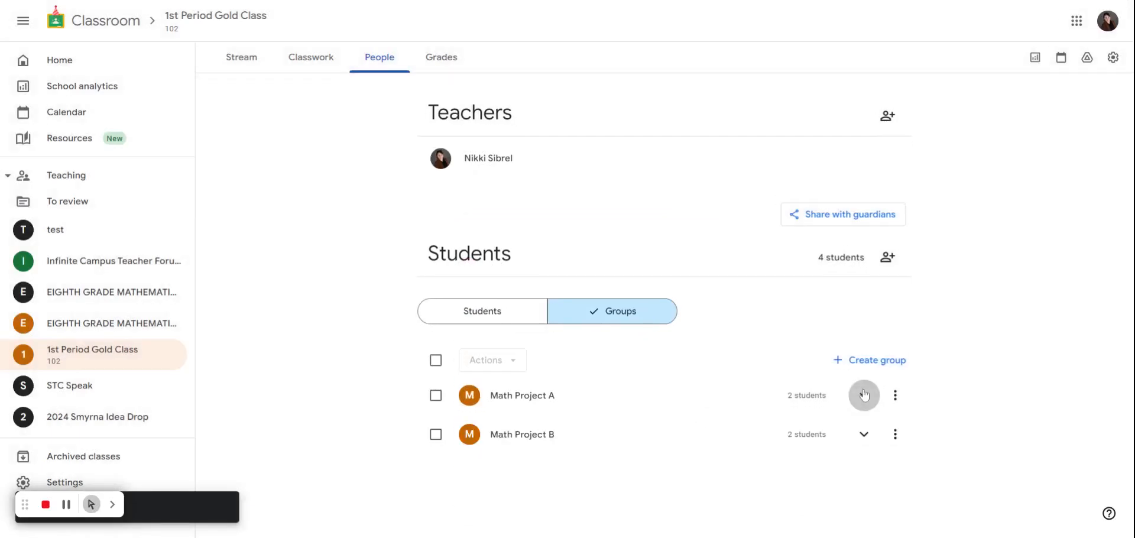
pyautogui.click(894, 395)
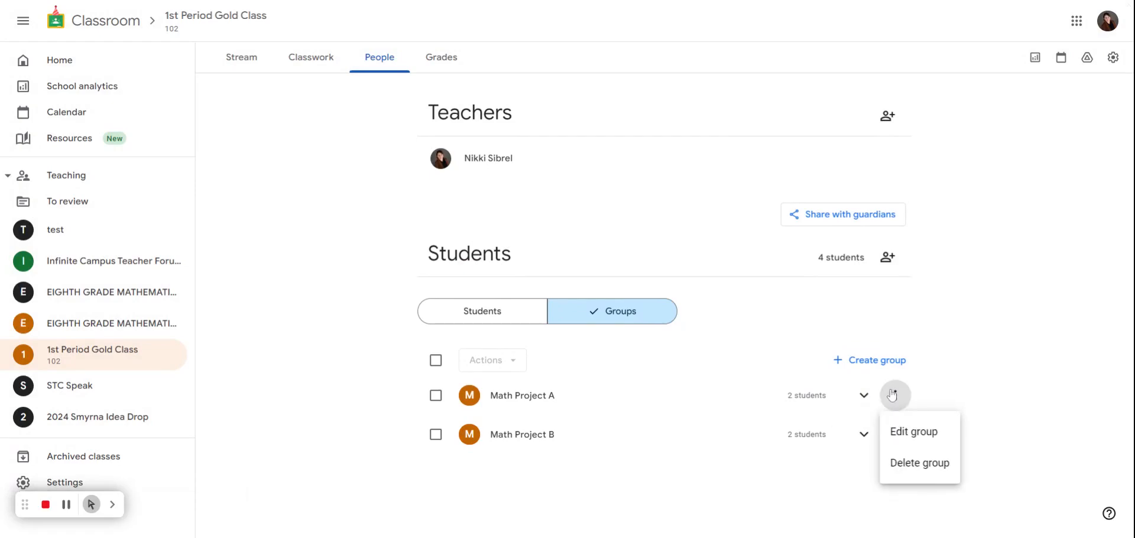
pyautogui.click(1017, 388)
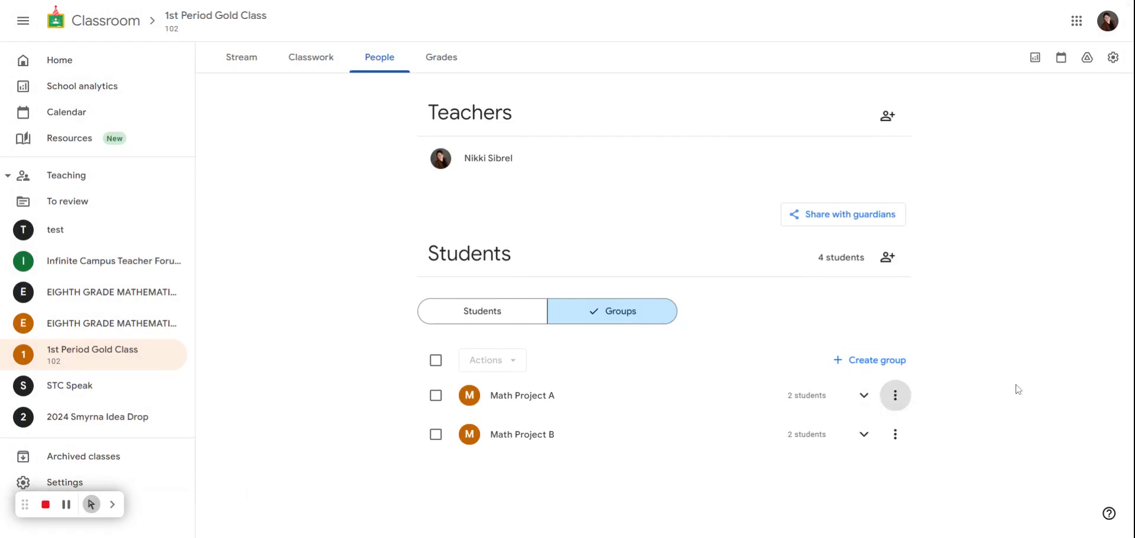
pyautogui.click(877, 361)
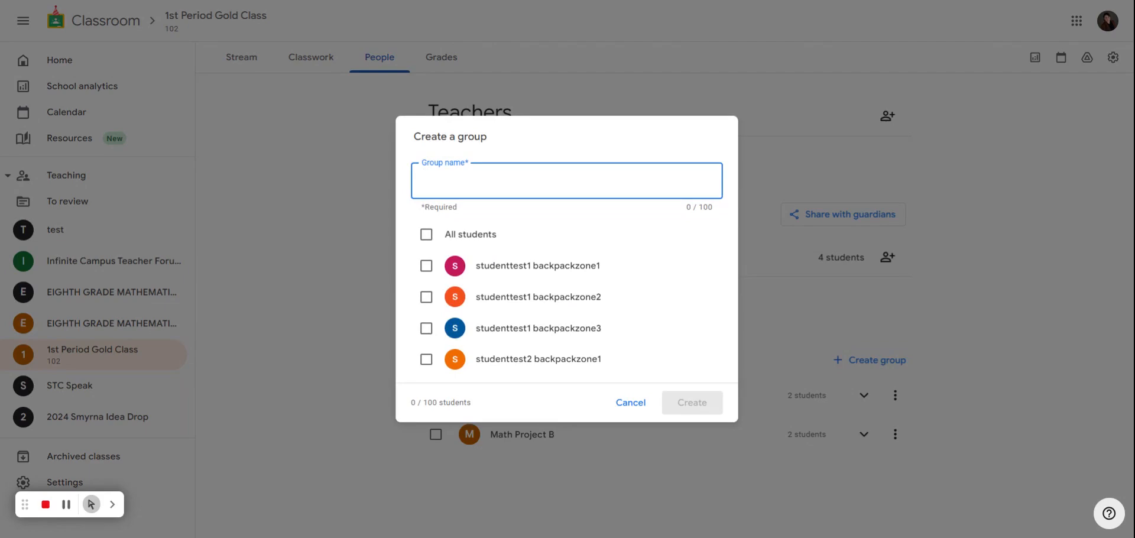
# Create the group 'Small Group Tues & Thurs' with three students
pyautogui.write('Small Gr')
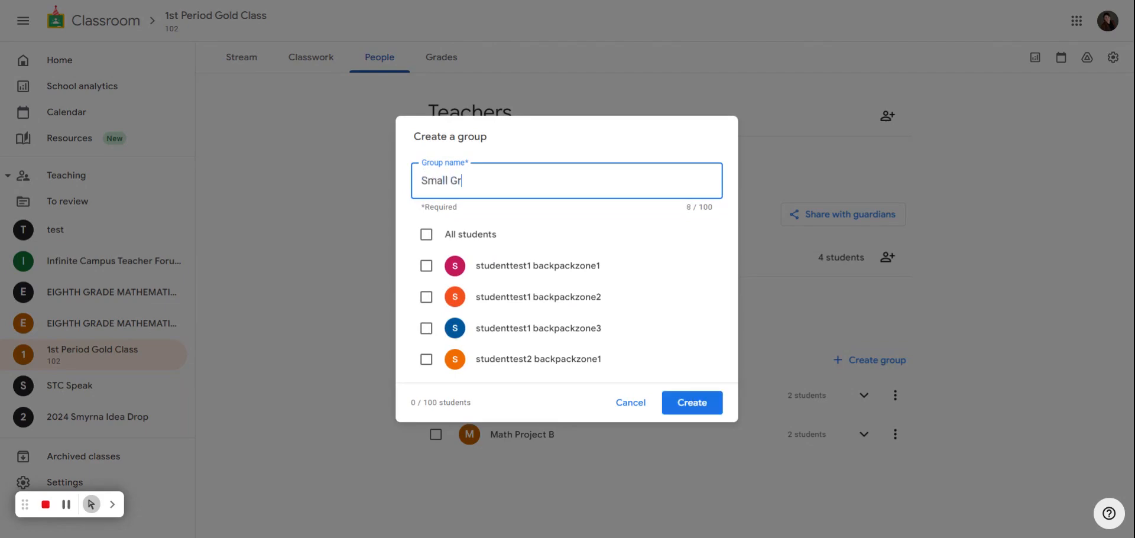
pyautogui.write('oup Tues & Thurs')
pyautogui.click(427, 297)
pyautogui.click(426, 329)
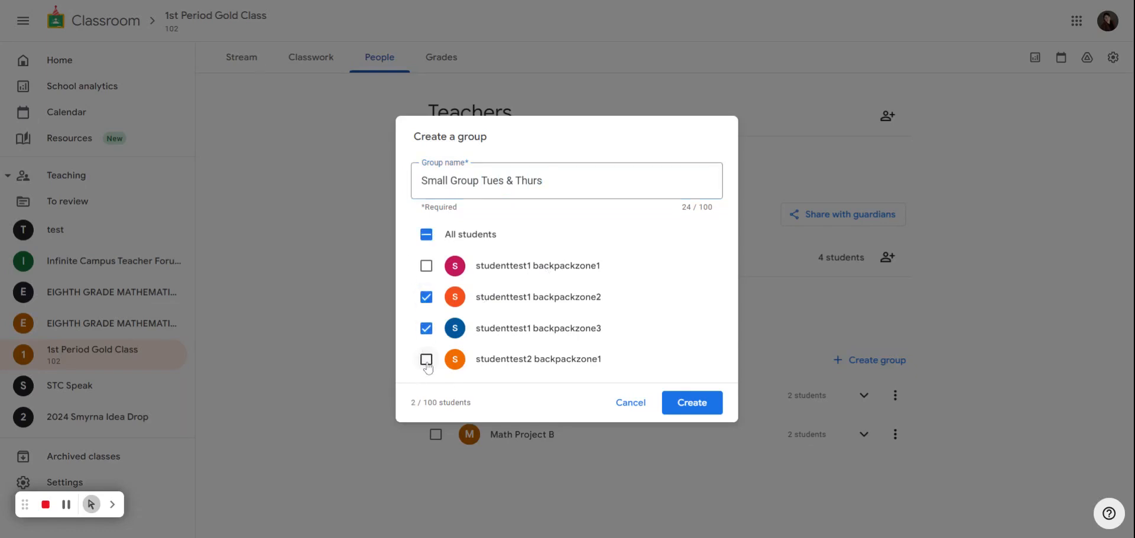
pyautogui.click(426, 359)
pyautogui.click(689, 407)
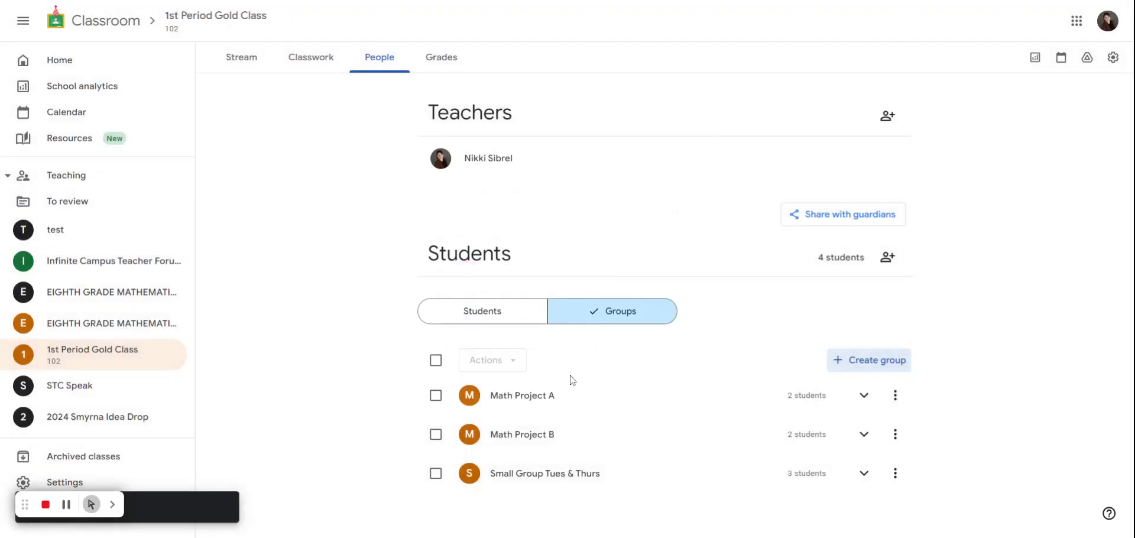
# Edit Small Group Tues & Thurs to remove one student, leaving two
pyautogui.click(864, 473)
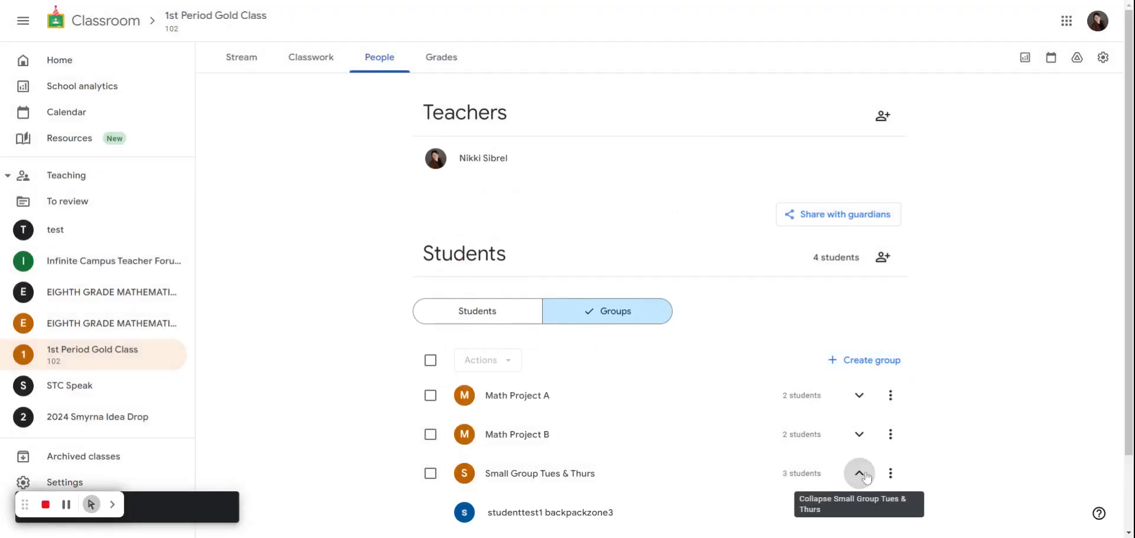
pyautogui.scroll(-2, 903, 418)
pyautogui.click(890, 386)
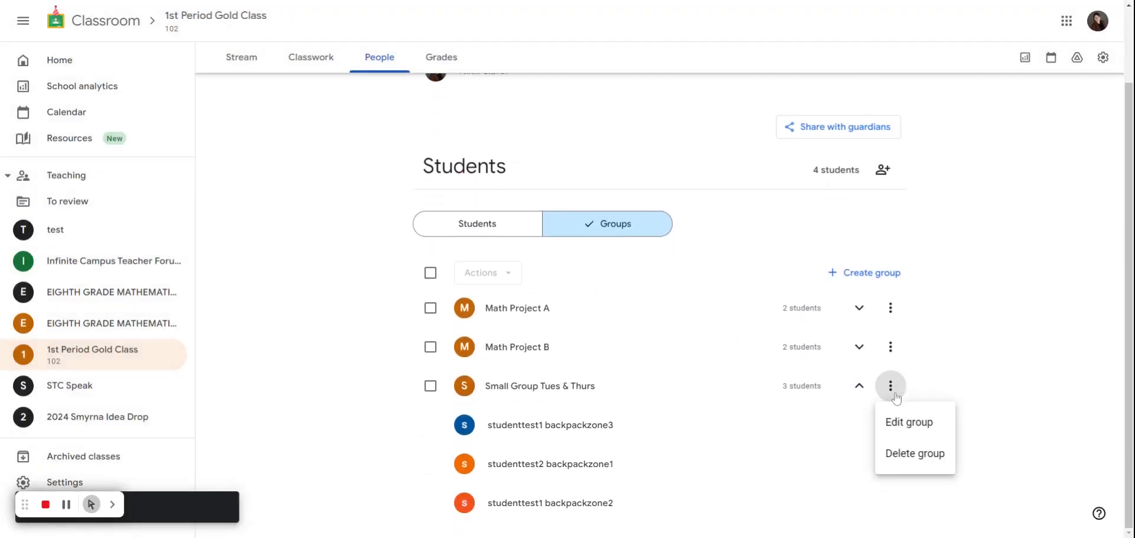
pyautogui.click(893, 421)
pyautogui.click(421, 313)
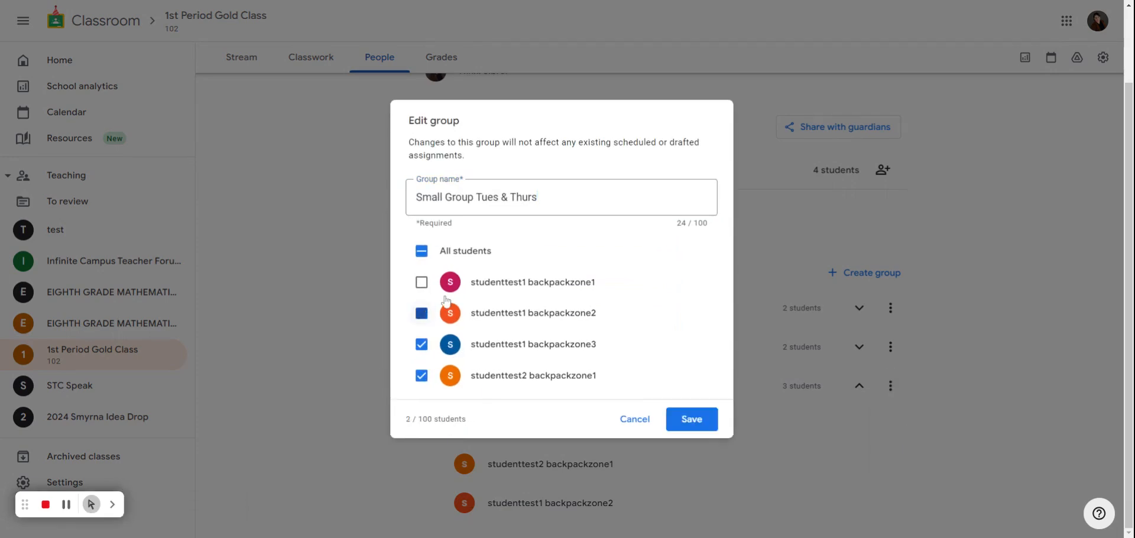
pyautogui.click(694, 425)
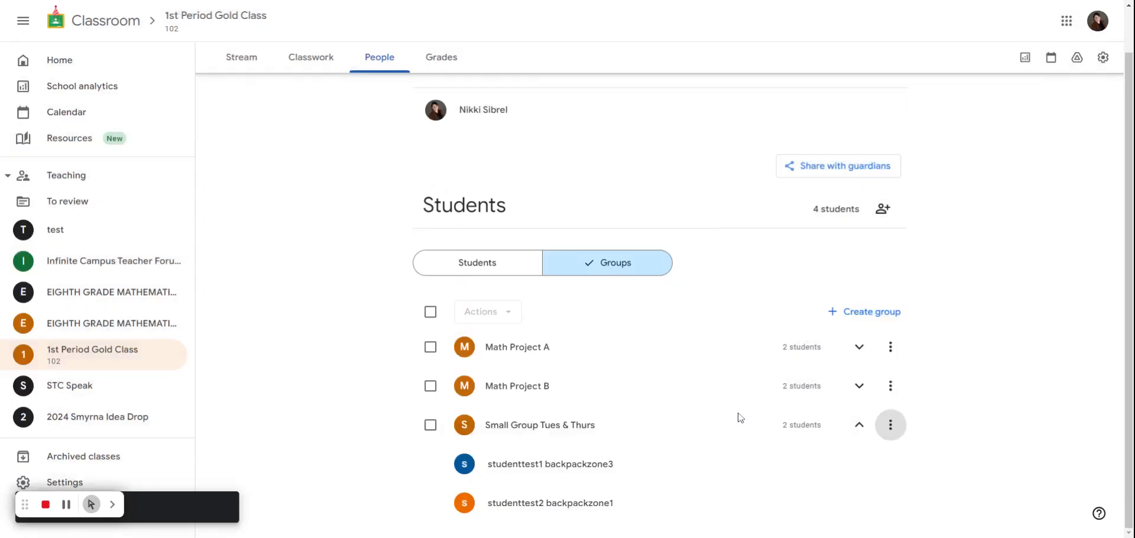
pyautogui.scroll(1, 852, 426)
# From Classwork, start a new assignment and open the Read Along library
pyautogui.click(473, 319)
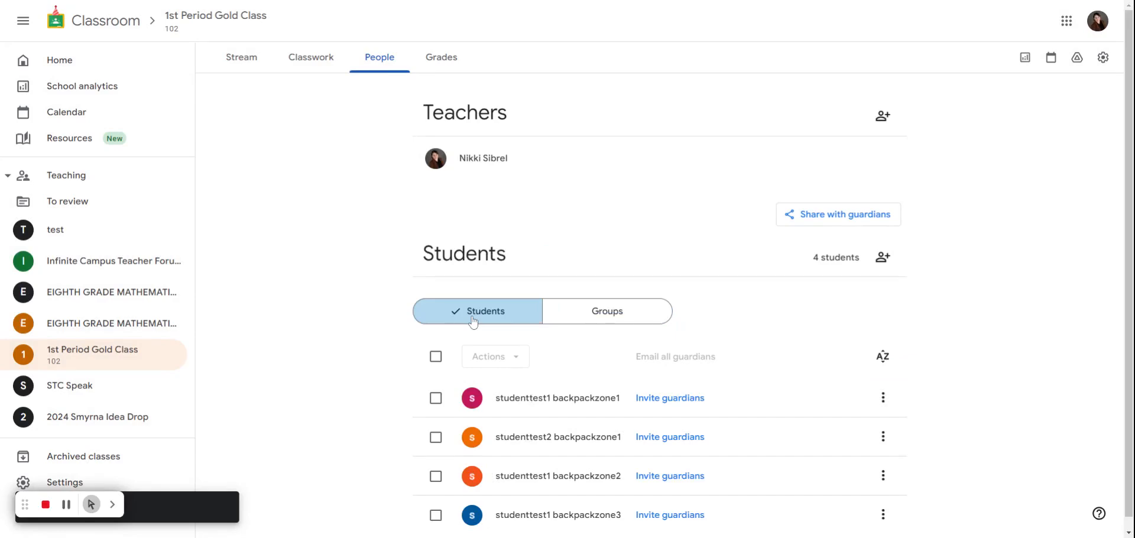
pyautogui.click(605, 314)
pyautogui.click(513, 320)
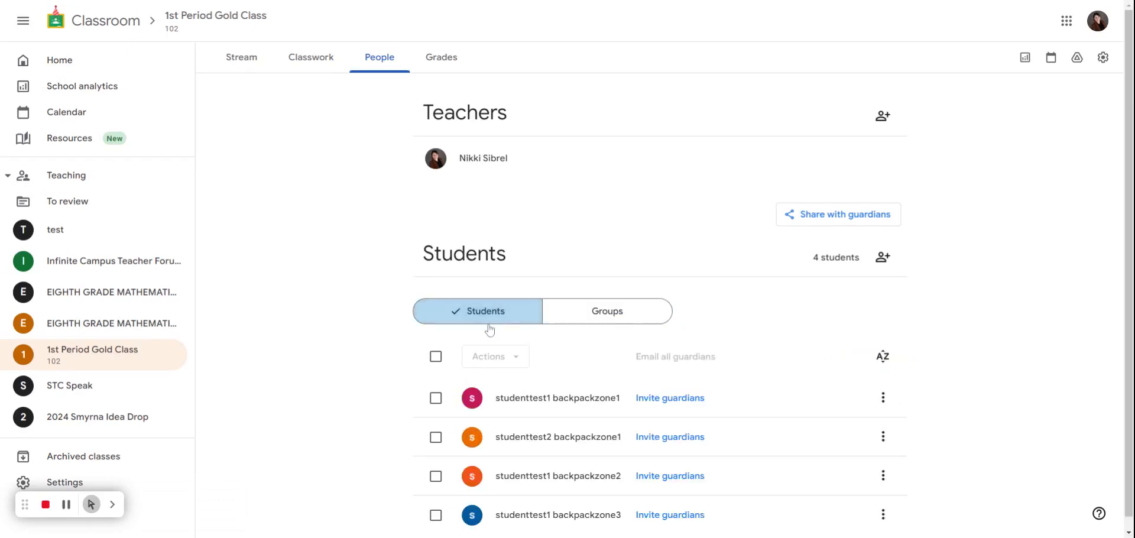
pyautogui.click(317, 57)
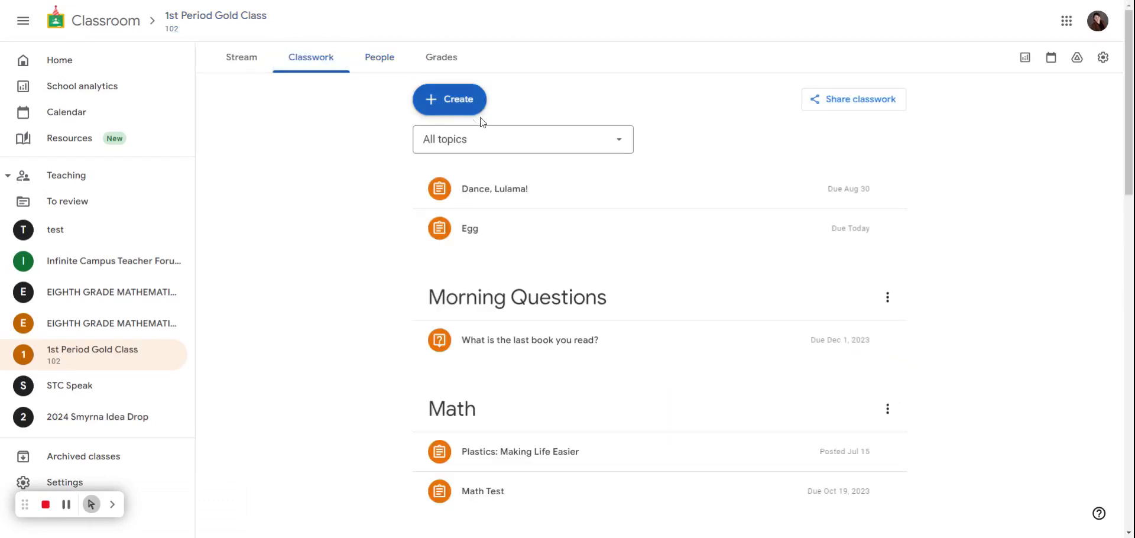
pyautogui.click(470, 104)
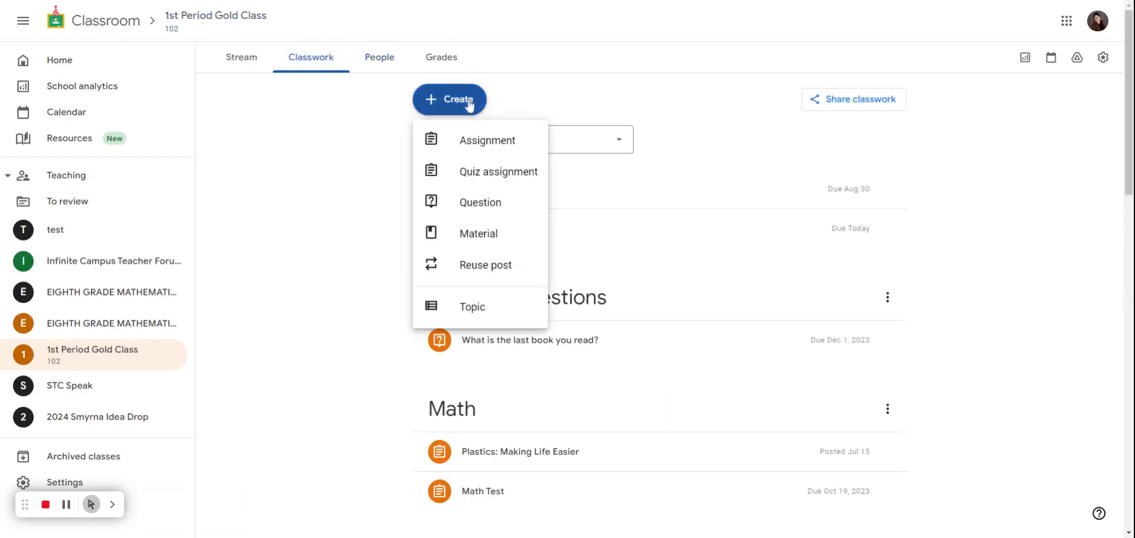
pyautogui.click(499, 142)
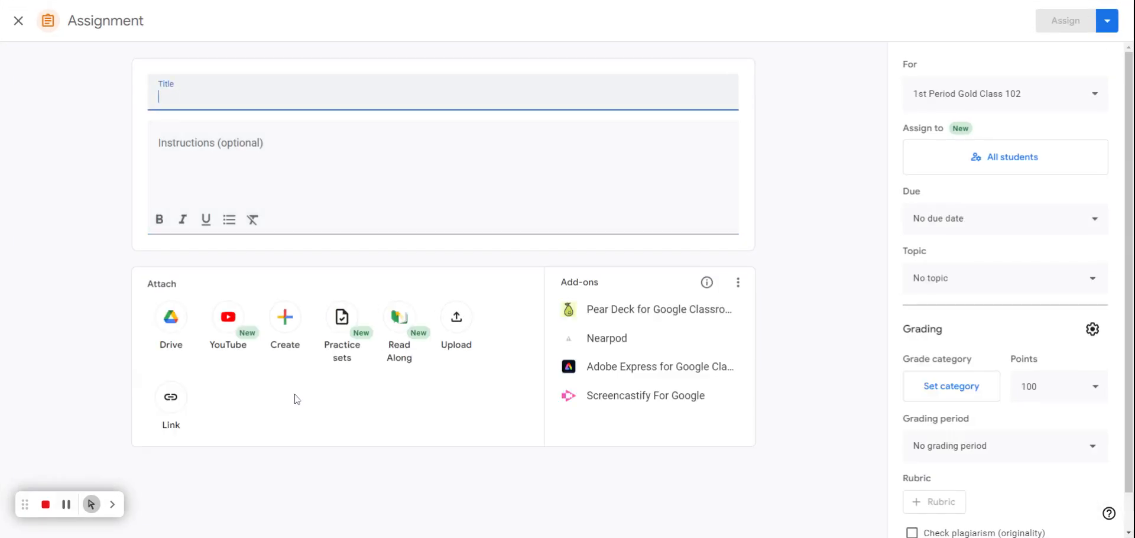
pyautogui.click(401, 331)
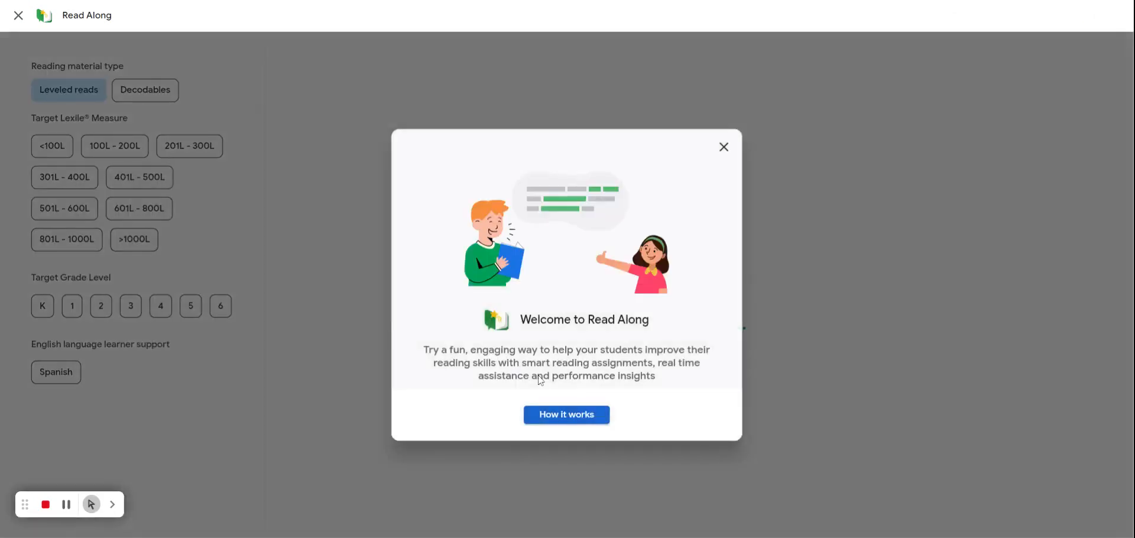
# Attach grade 6 'Paragliding: Adventures Flying Through the Sky' and assign it to Small Group Tues & Thurs
pyautogui.click(723, 147)
pyautogui.click(222, 307)
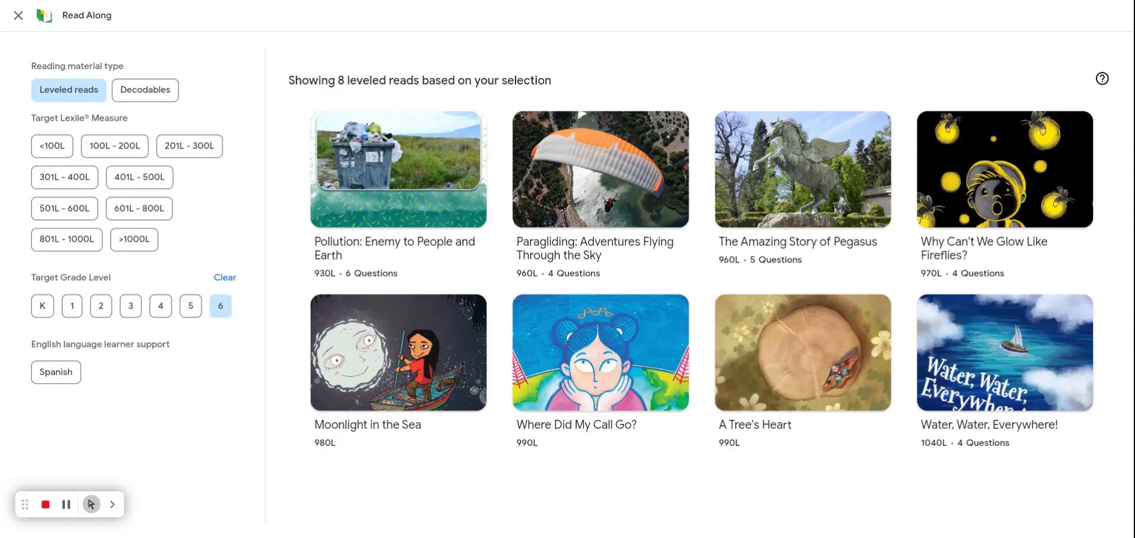
pyautogui.click(582, 214)
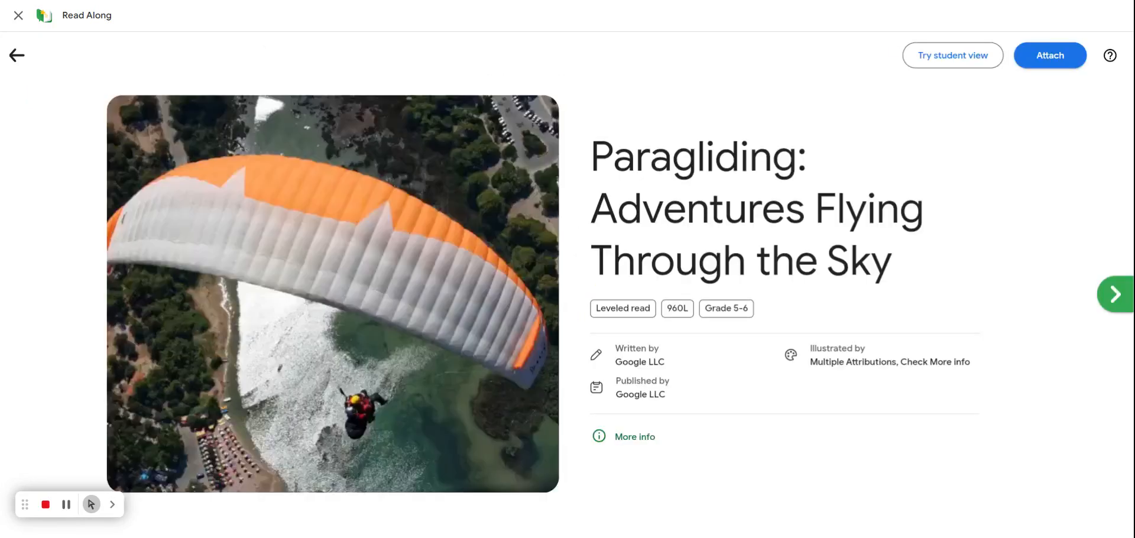
pyautogui.click(1053, 59)
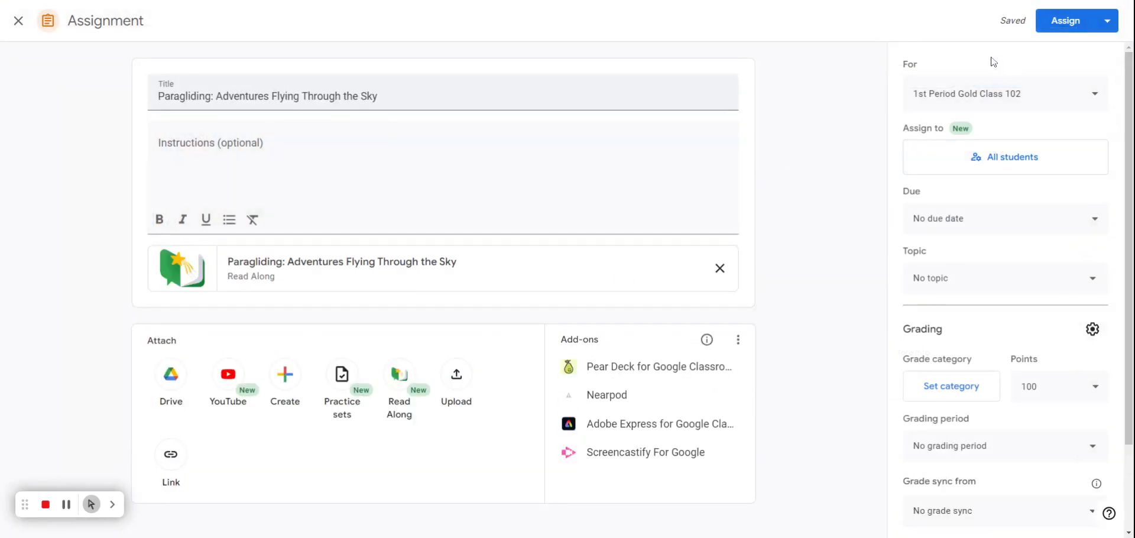
pyautogui.click(1020, 170)
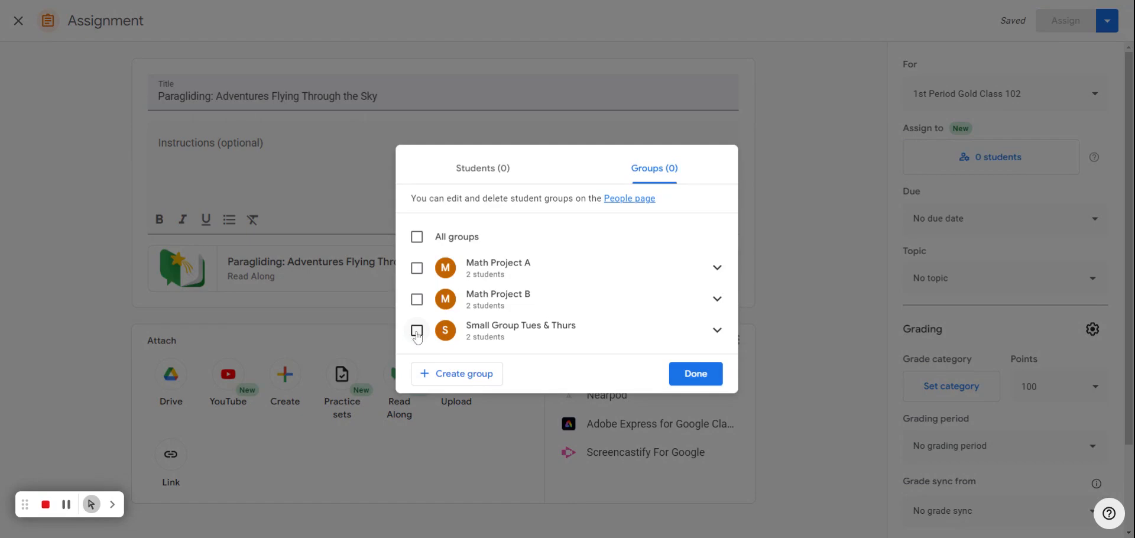
pyautogui.click(416, 332)
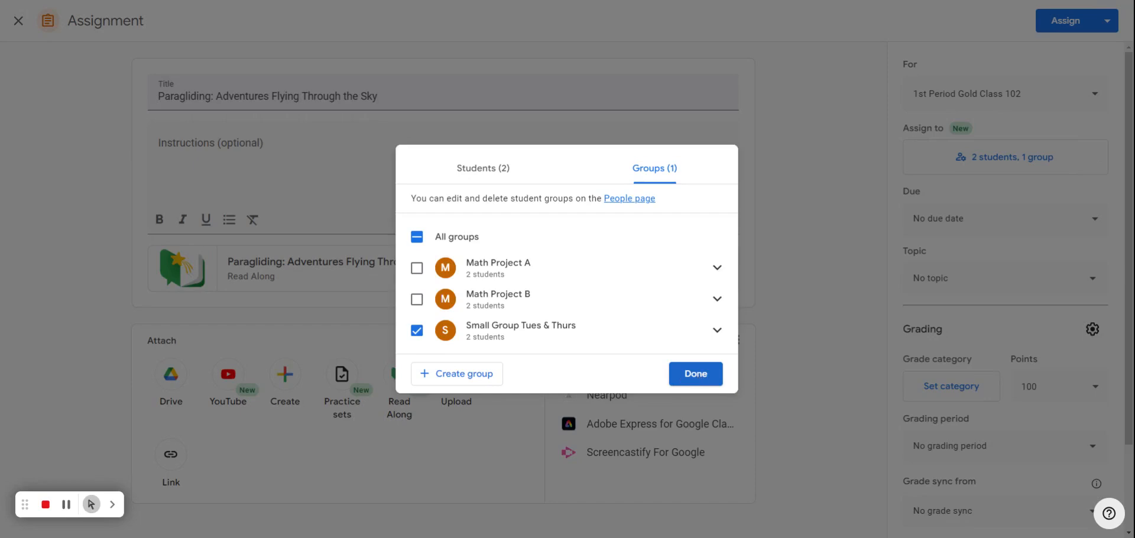
# Confirm the group selection and set the assignment due date to Aug 30
pyautogui.click(698, 375)
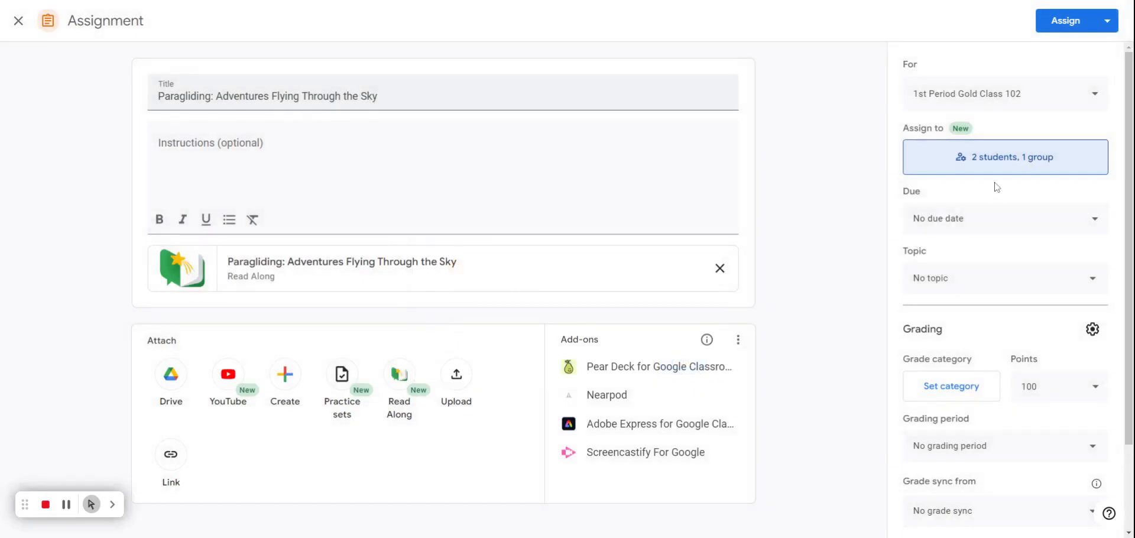
pyautogui.click(1014, 218)
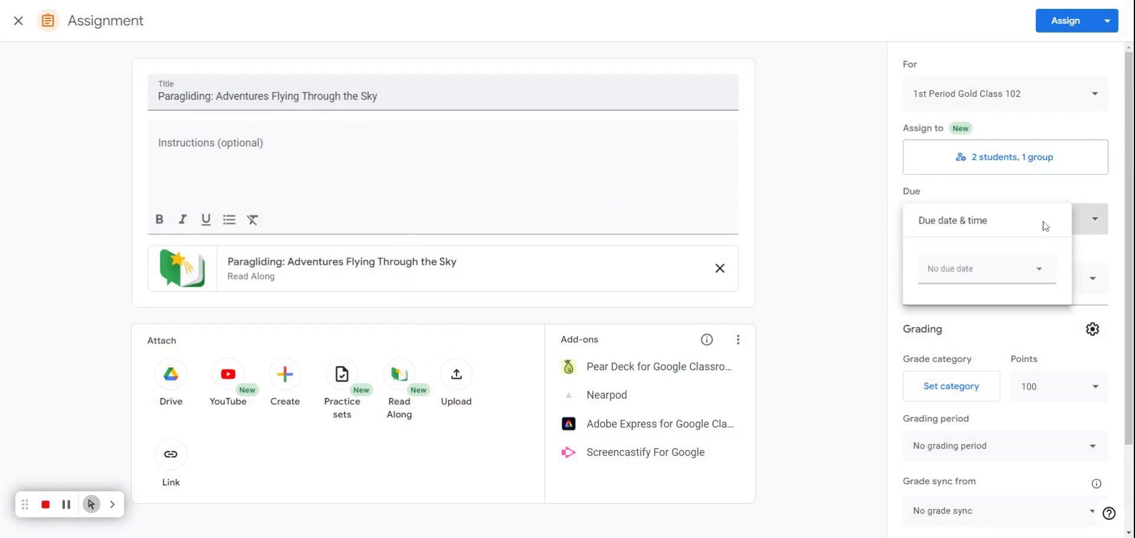
pyautogui.click(975, 267)
pyautogui.click(1035, 414)
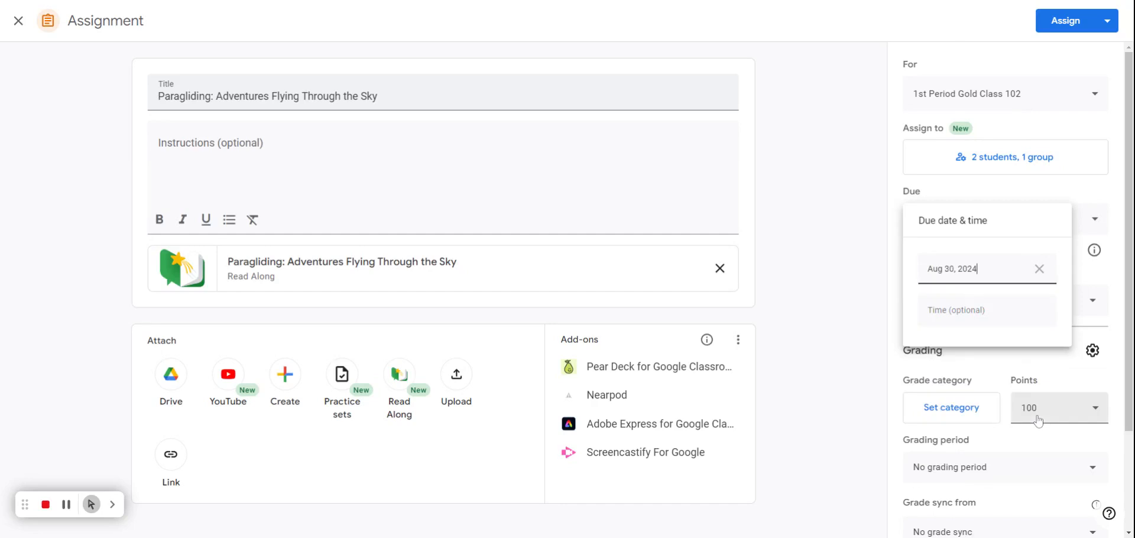
pyautogui.click(1043, 350)
# Schedule the assignment to post on Aug 26 at 8:00 AM
pyautogui.scroll(-2, 1019, 267)
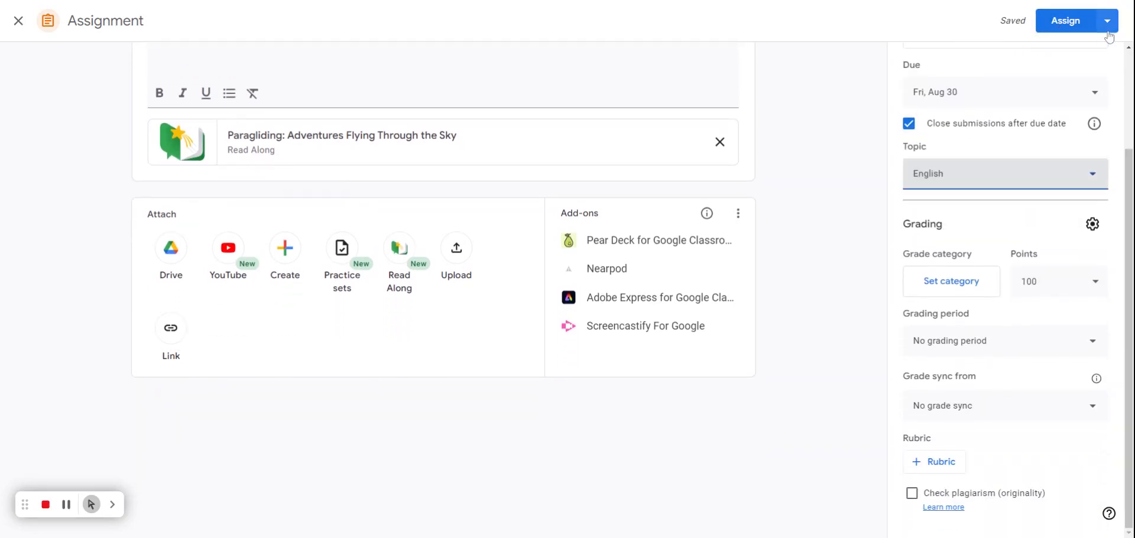
pyautogui.click(1107, 23)
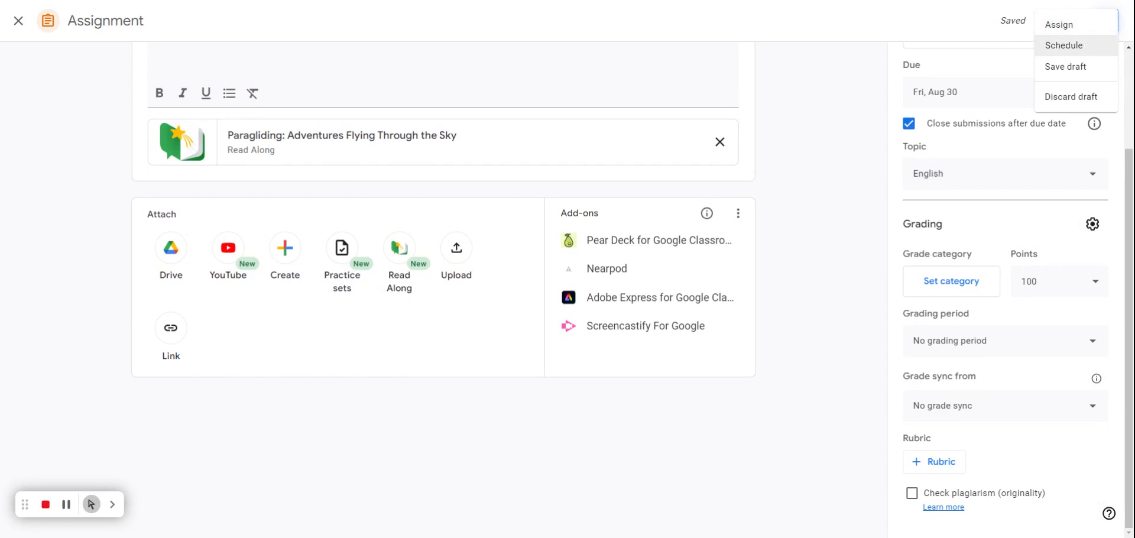
pyautogui.click(1065, 45)
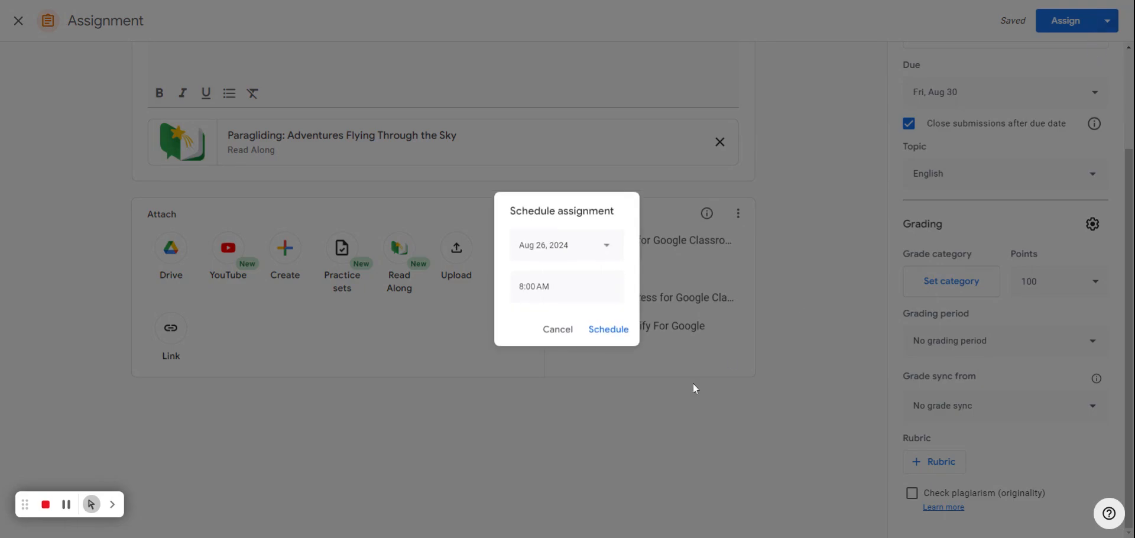
pyautogui.click(609, 331)
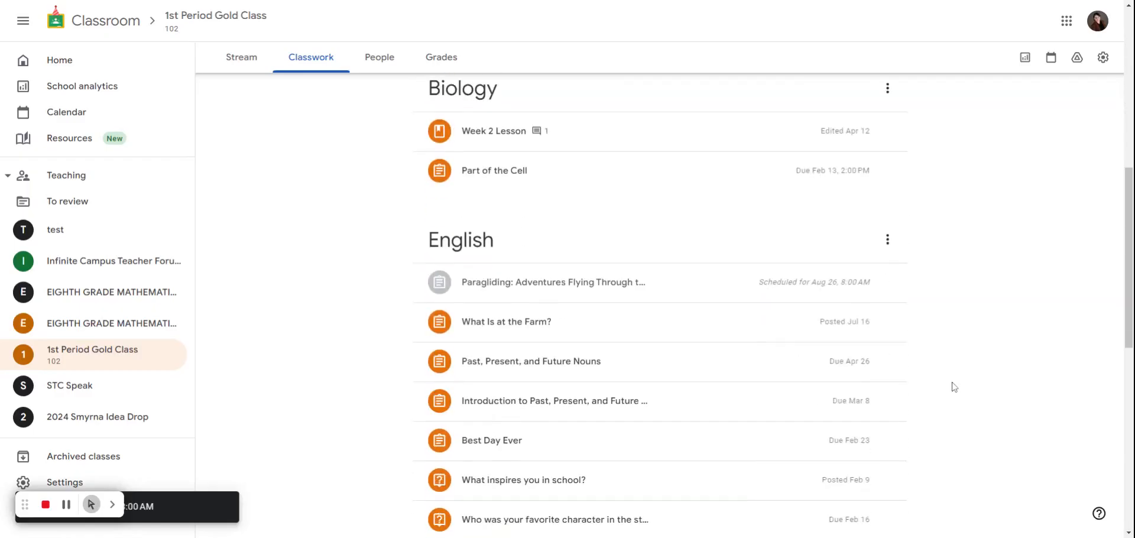
pyautogui.scroll(-1, 953, 387)
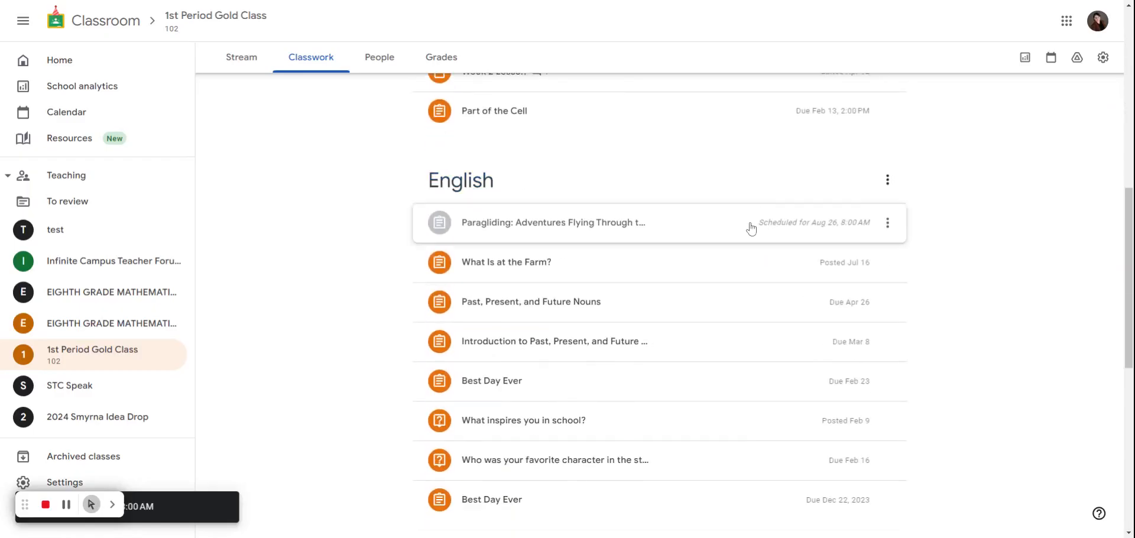
pyautogui.click(820, 238)
pyautogui.click(887, 223)
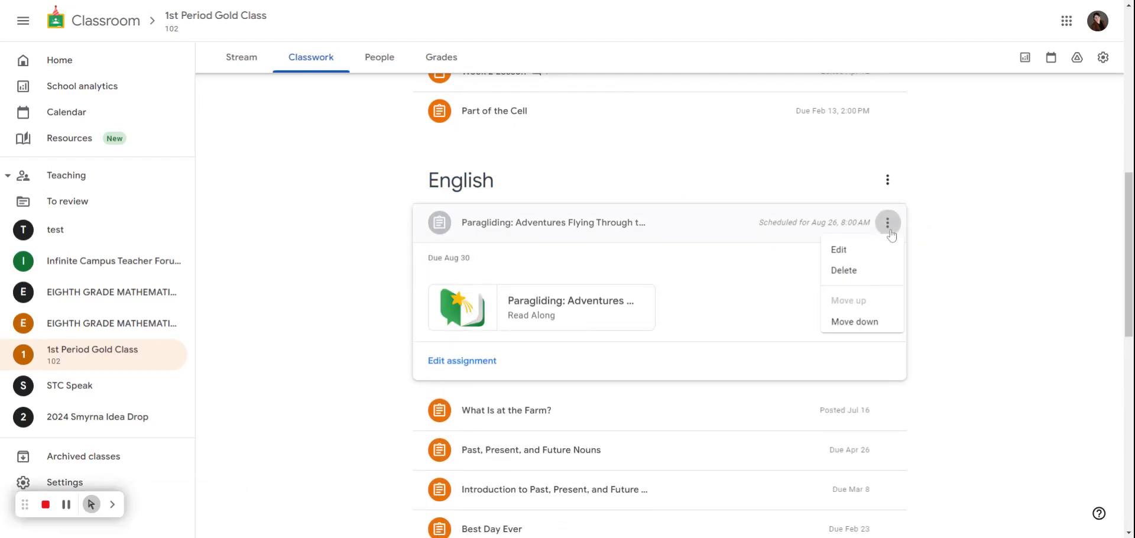
pyautogui.click(991, 290)
pyautogui.click(453, 361)
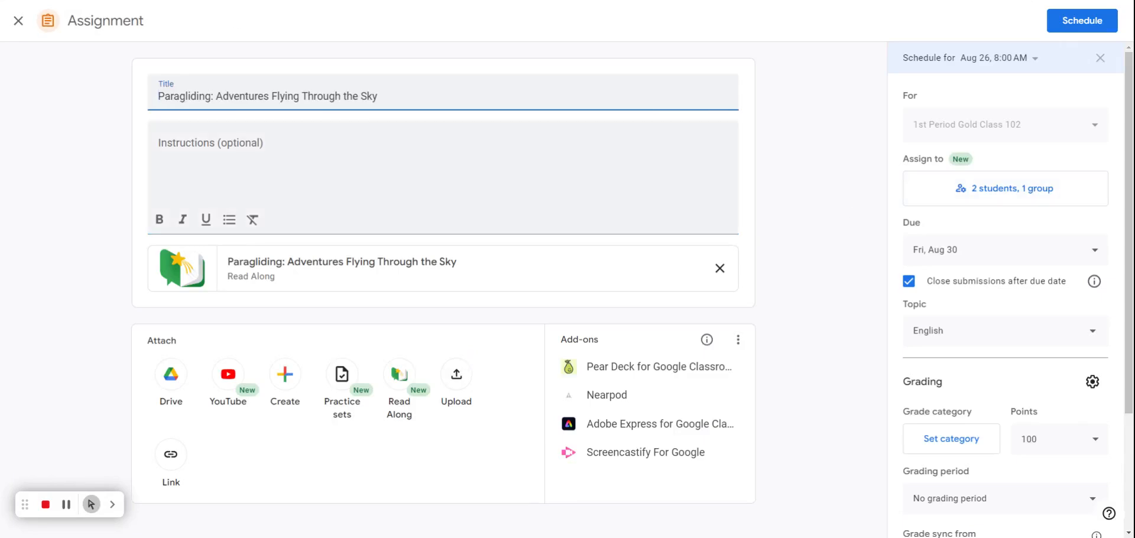
pyautogui.click(19, 20)
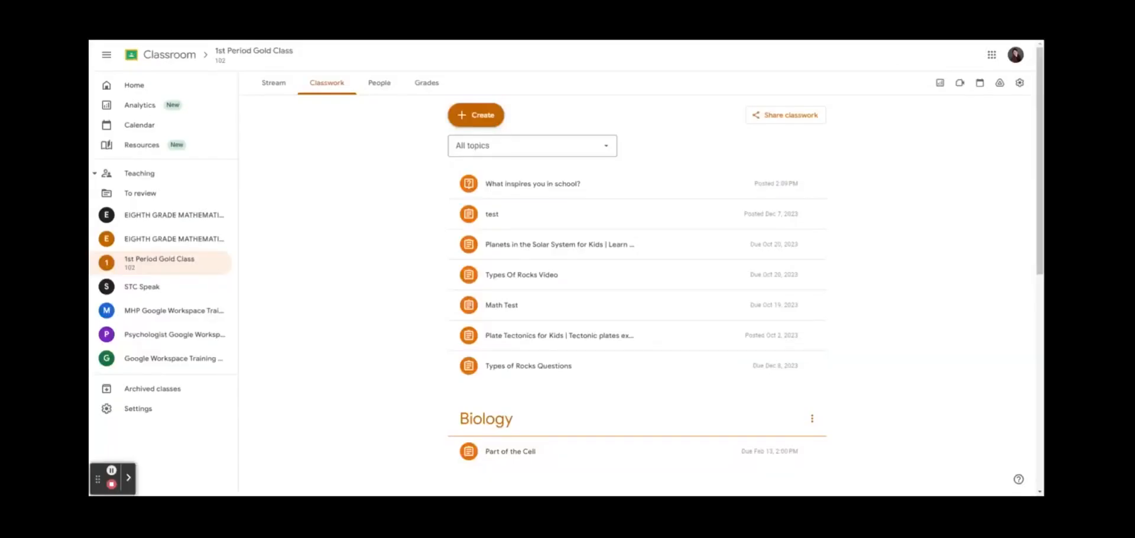
# Start a new question post set to short answer and check its recipient classes
pyautogui.click(476, 115)
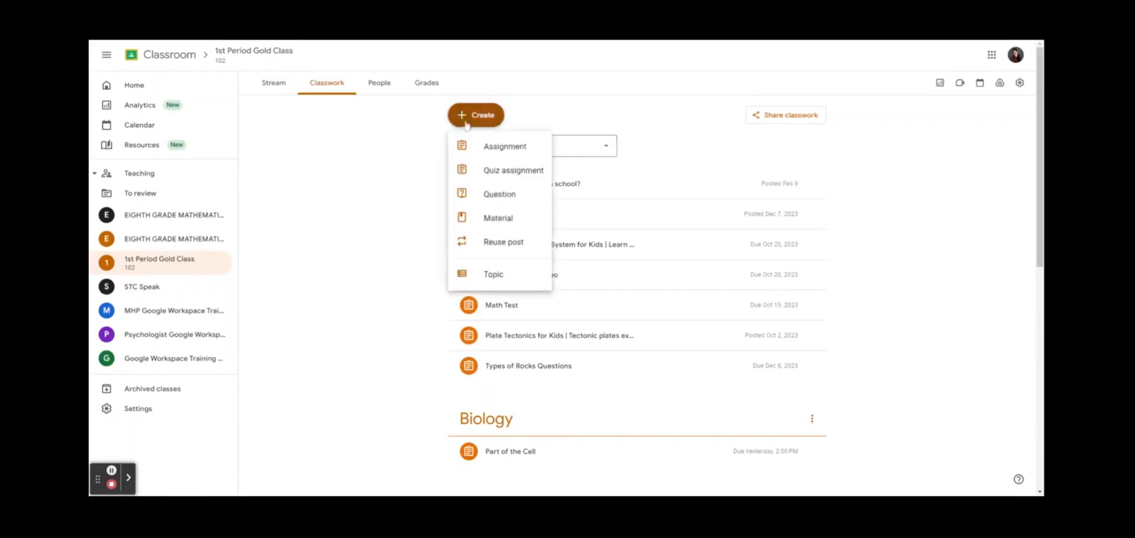
pyautogui.click(520, 198)
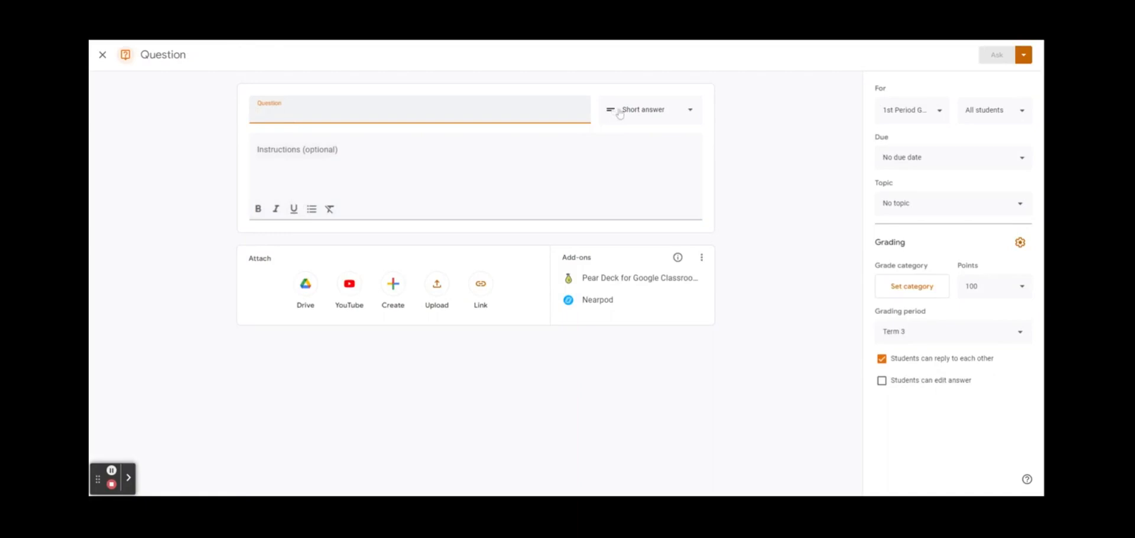
pyautogui.click(688, 113)
pyautogui.click(639, 134)
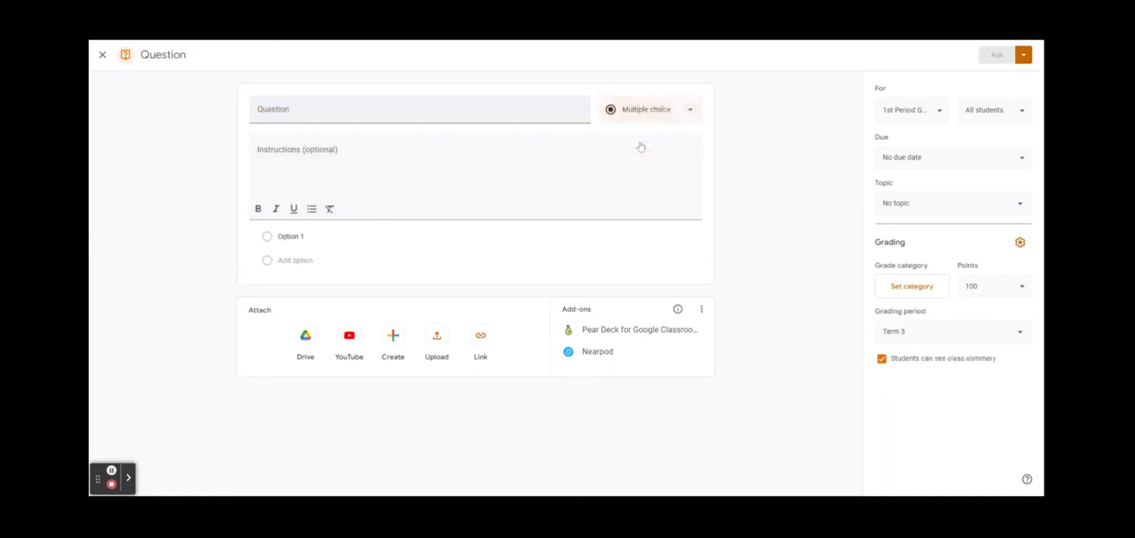
pyautogui.click(680, 111)
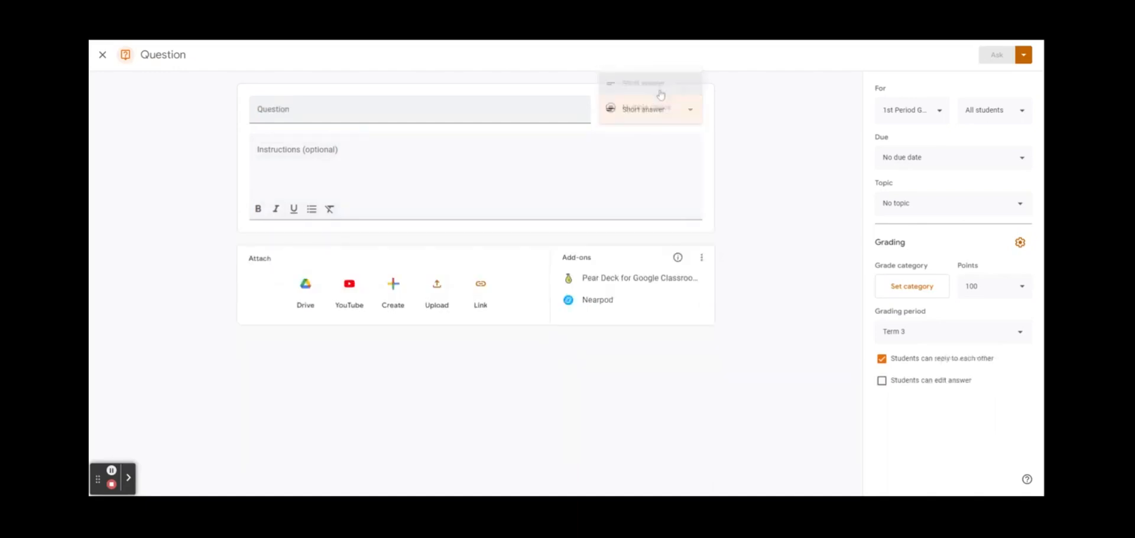
pyautogui.click(661, 95)
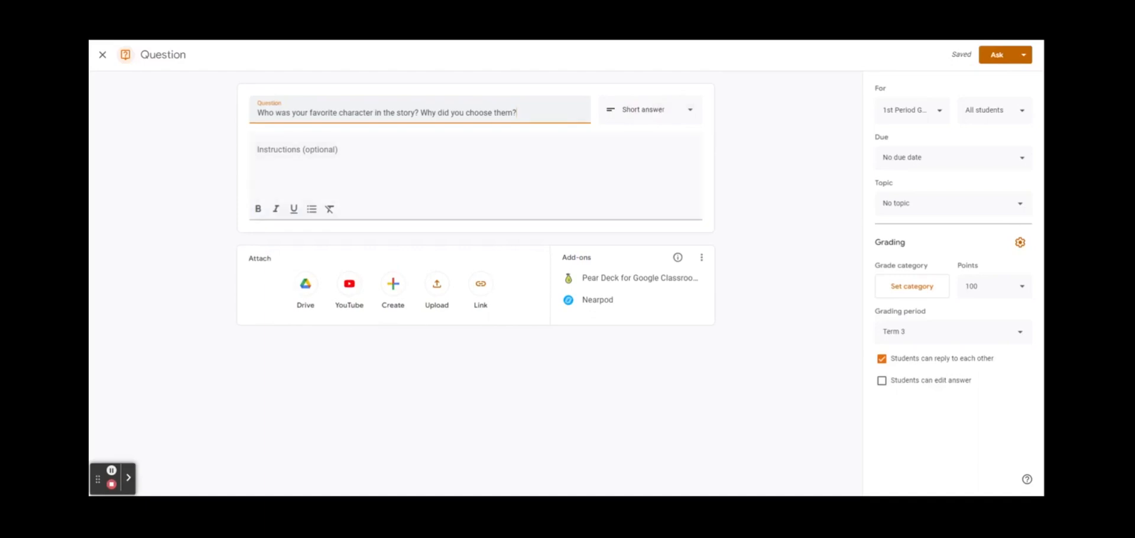
pyautogui.click(938, 112)
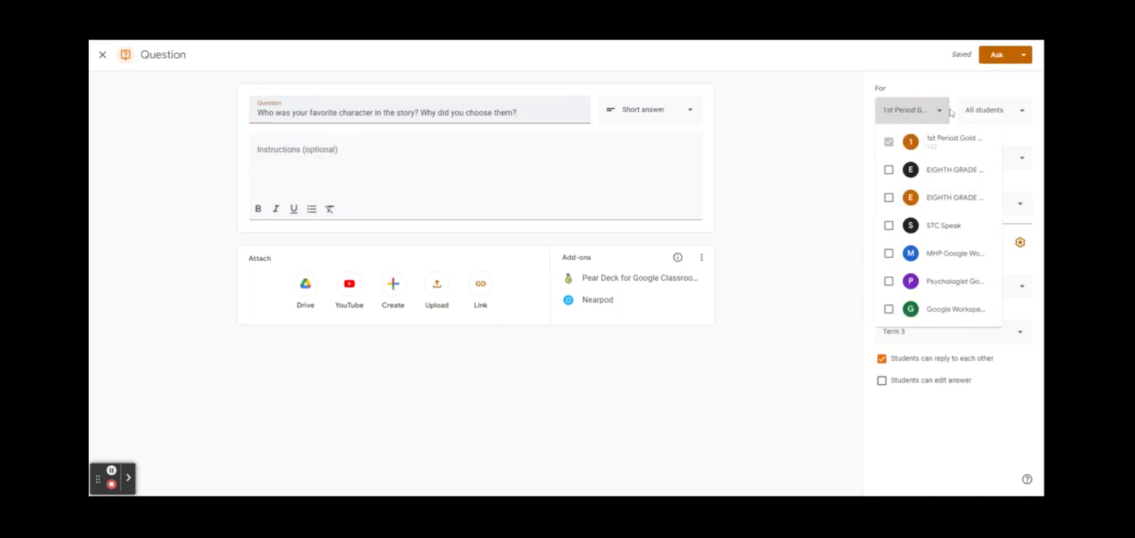
# Give the question to all students in 1st Period Gold Class, due Feb 16, 2024
pyautogui.click(938, 114)
pyautogui.click(1004, 117)
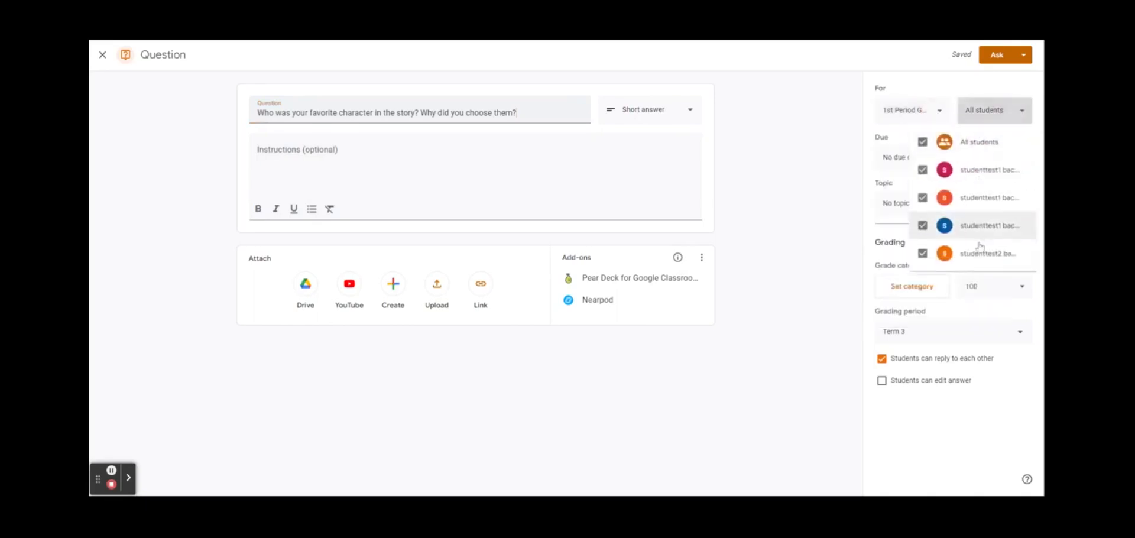
pyautogui.click(975, 145)
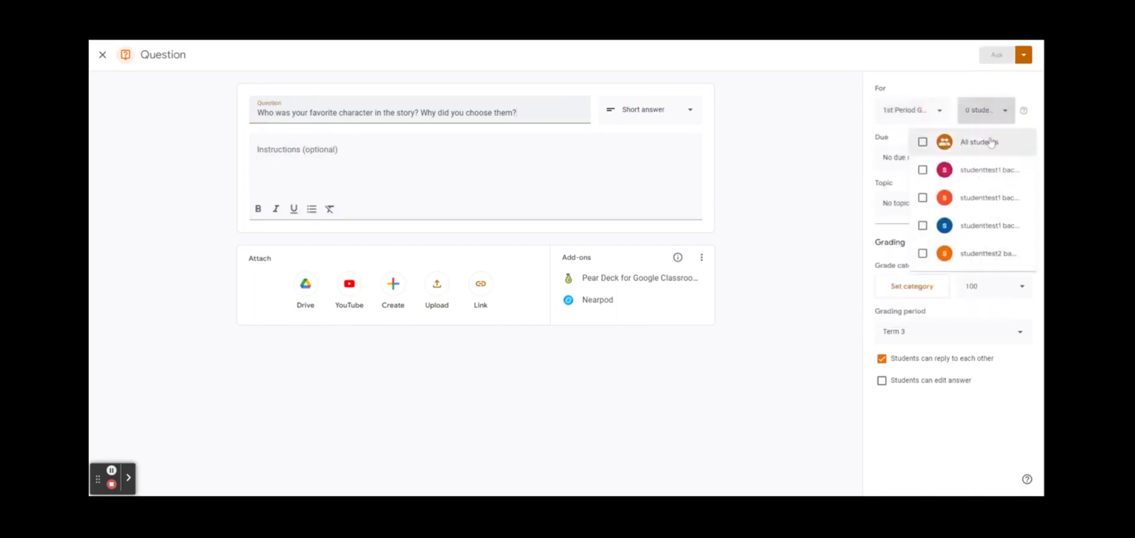
pyautogui.click(976, 144)
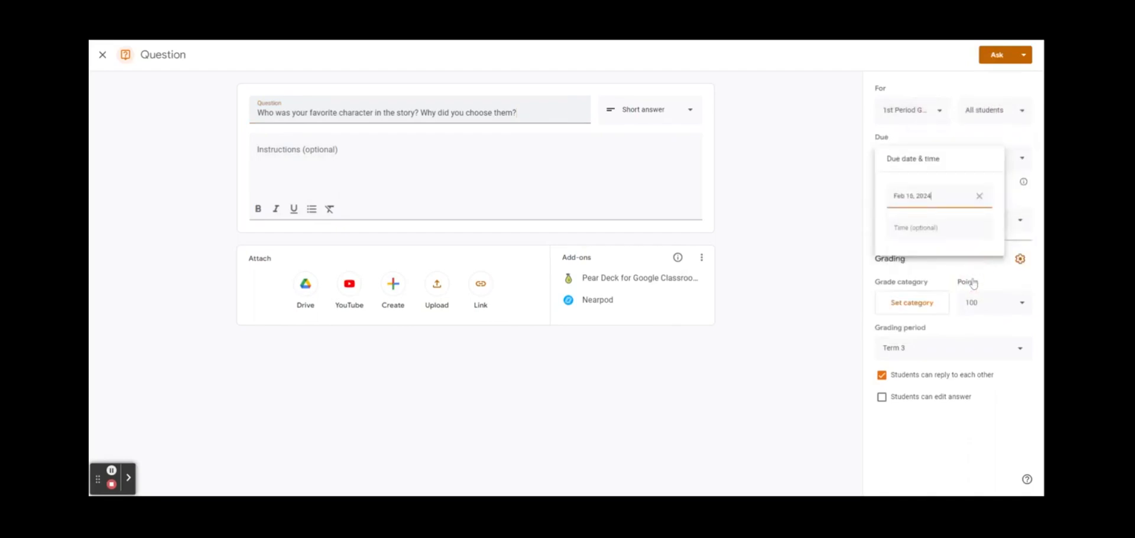
pyautogui.click(975, 227)
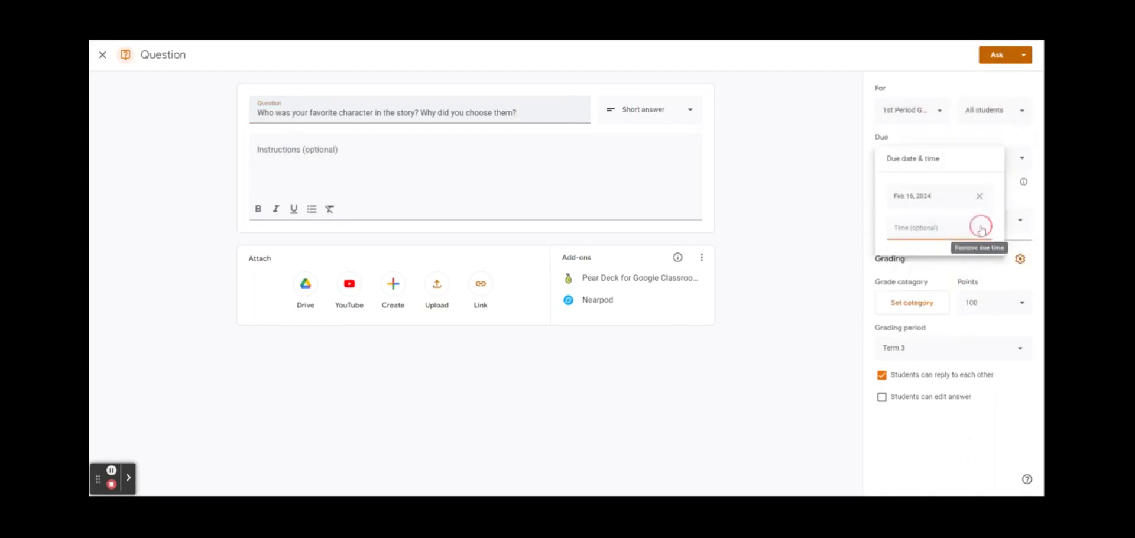
pyautogui.click(816, 170)
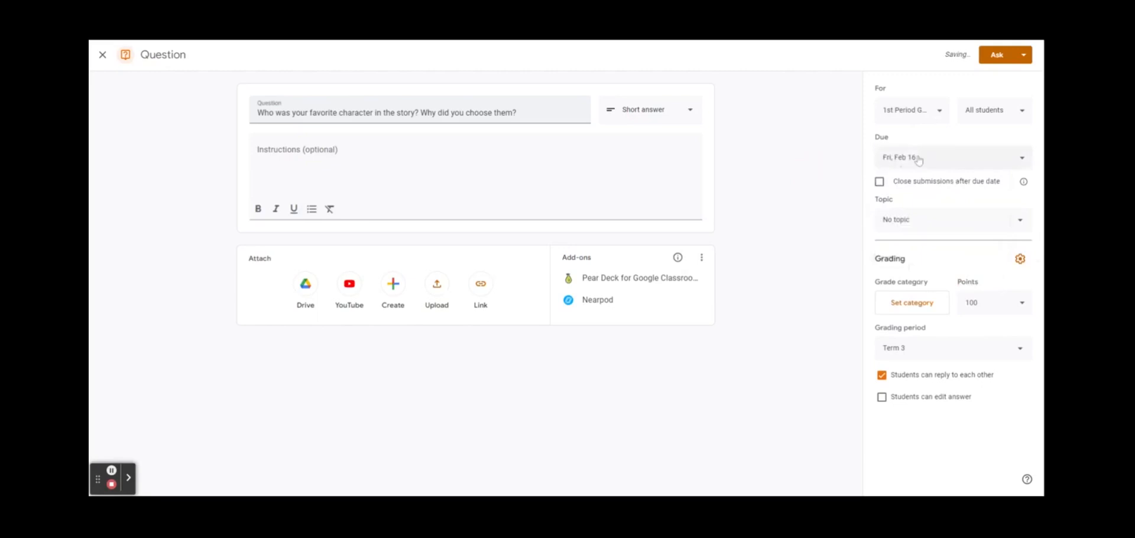
pyautogui.click(879, 183)
pyautogui.click(879, 183)
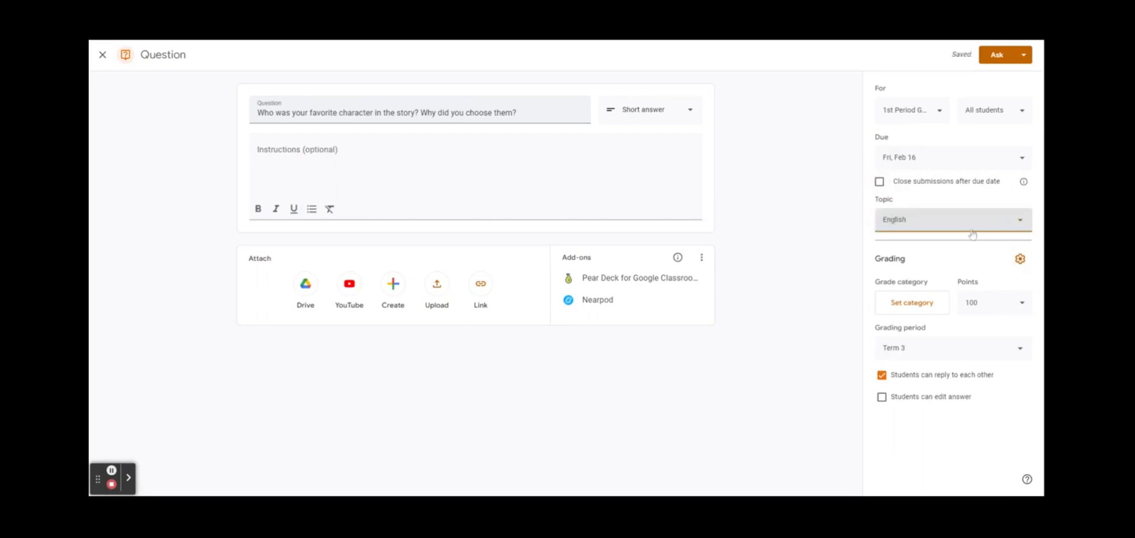
# File the question under English, make it ungraded, and turn off student replies
pyautogui.click(968, 231)
pyautogui.click(924, 326)
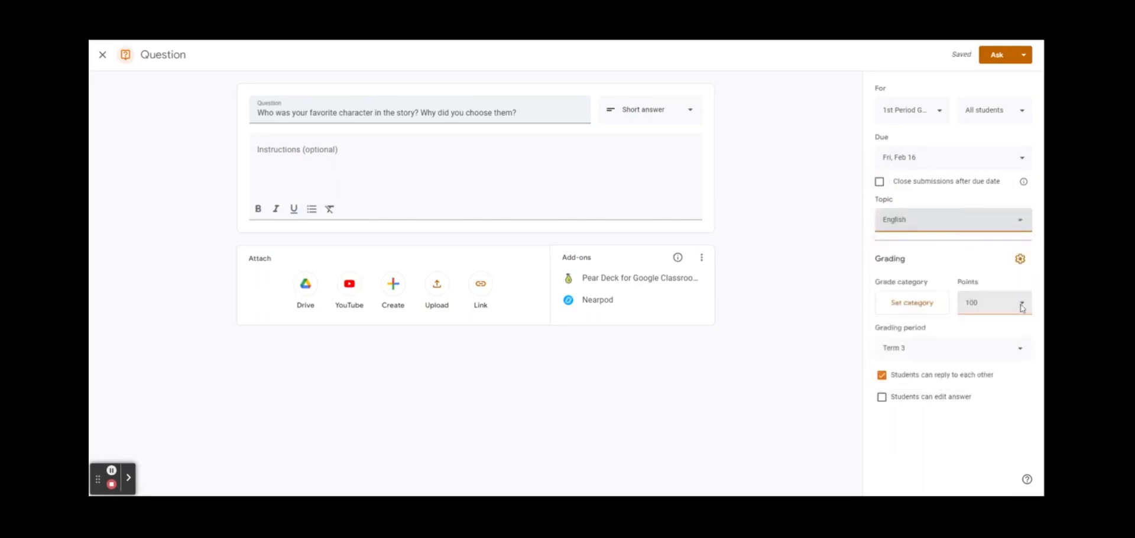
pyautogui.click(1018, 302)
pyautogui.click(986, 340)
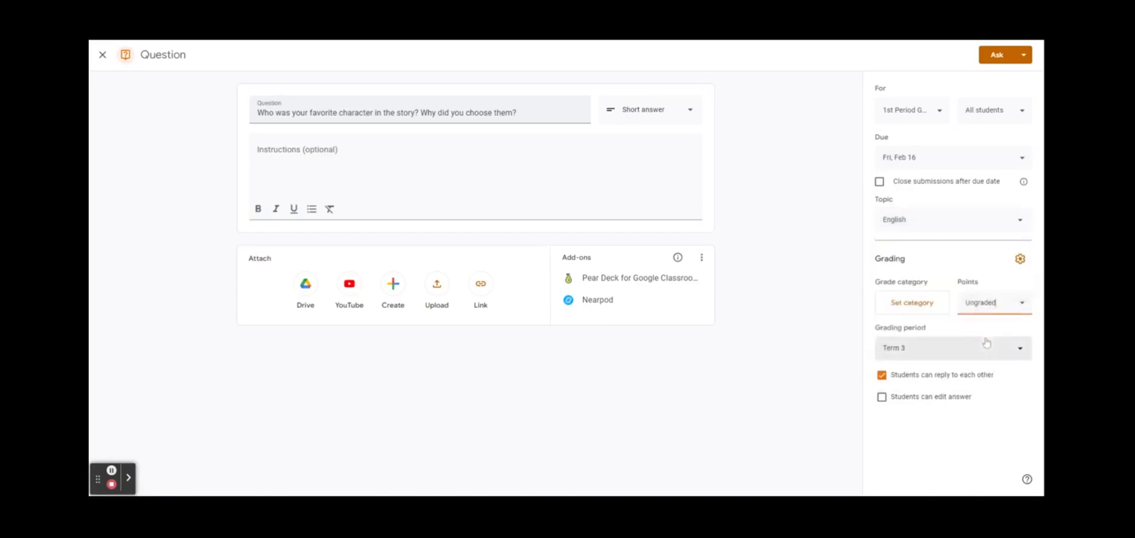
pyautogui.click(881, 376)
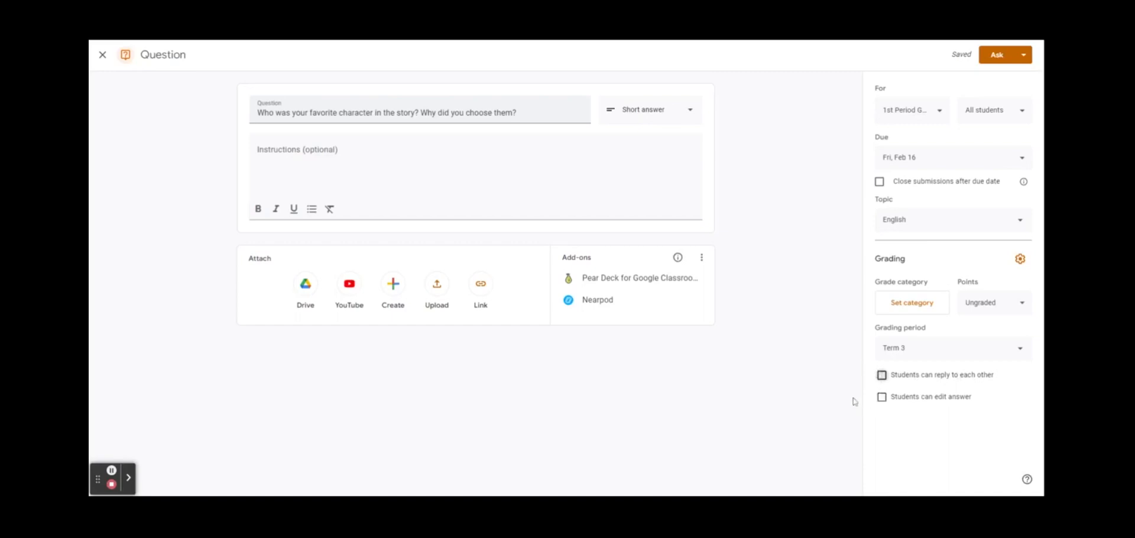
pyautogui.click(882, 376)
pyautogui.click(882, 376)
# Post the question to the class and open the topic filter list
pyautogui.click(1023, 54)
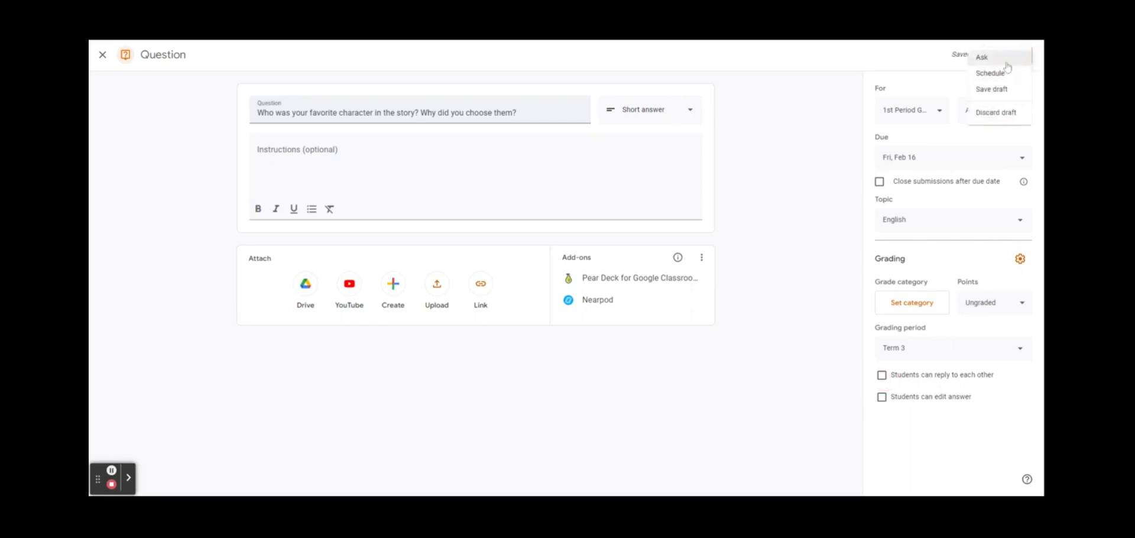
pyautogui.click(1006, 59)
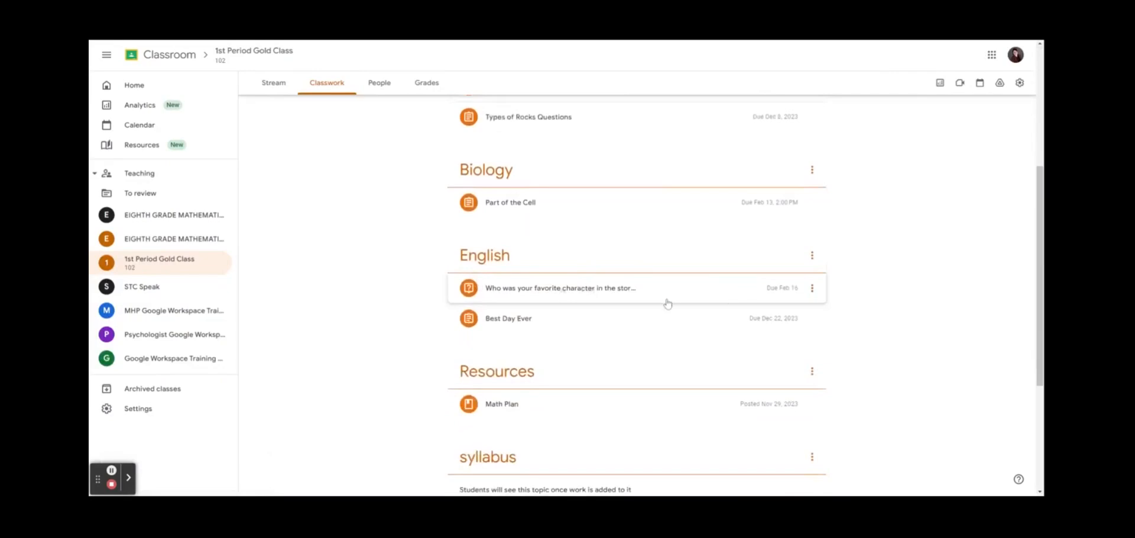
pyautogui.scroll(5, 669, 304)
pyautogui.click(604, 146)
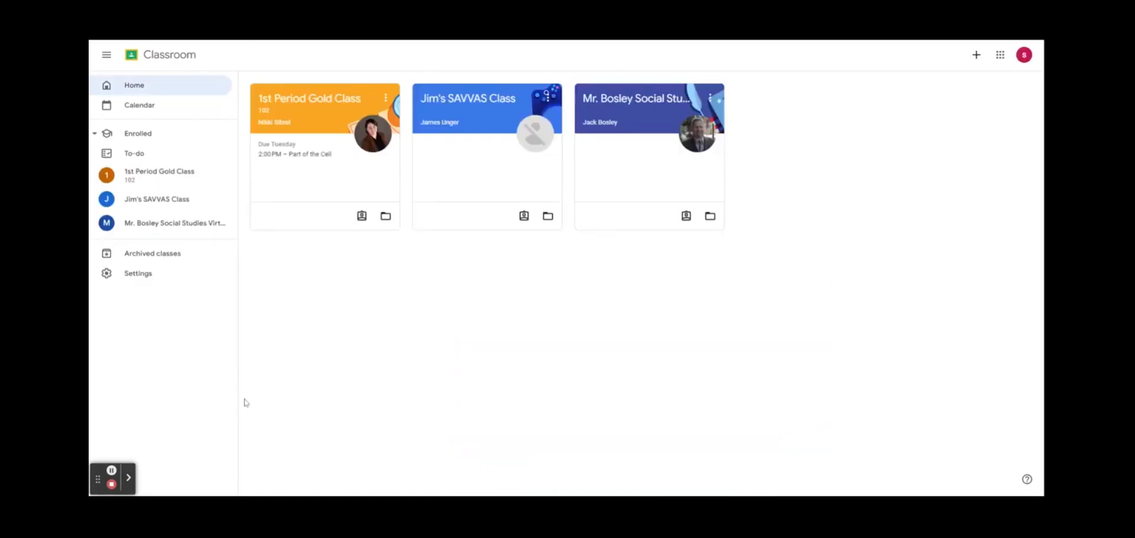
# As the student, open the favorite-character question in 1st Period Gold Class
pyautogui.click(298, 118)
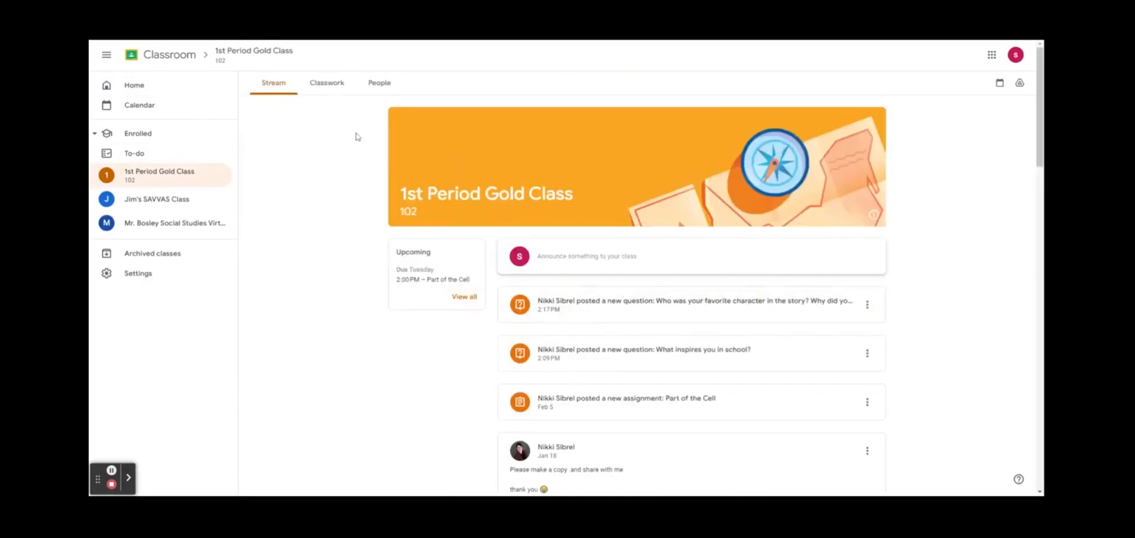
pyautogui.click(328, 84)
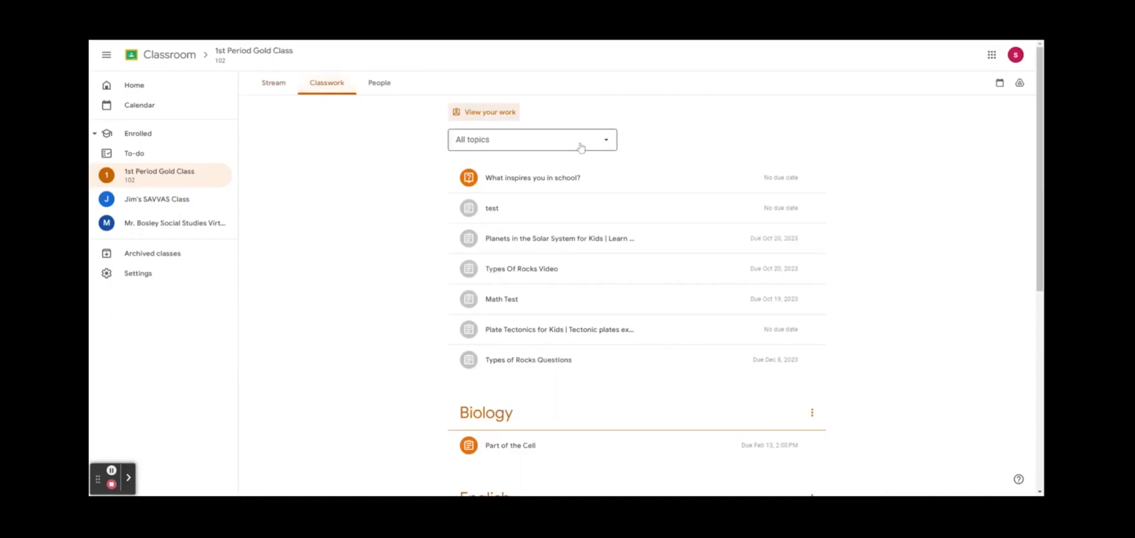
pyautogui.scroll(-3, 533, 285)
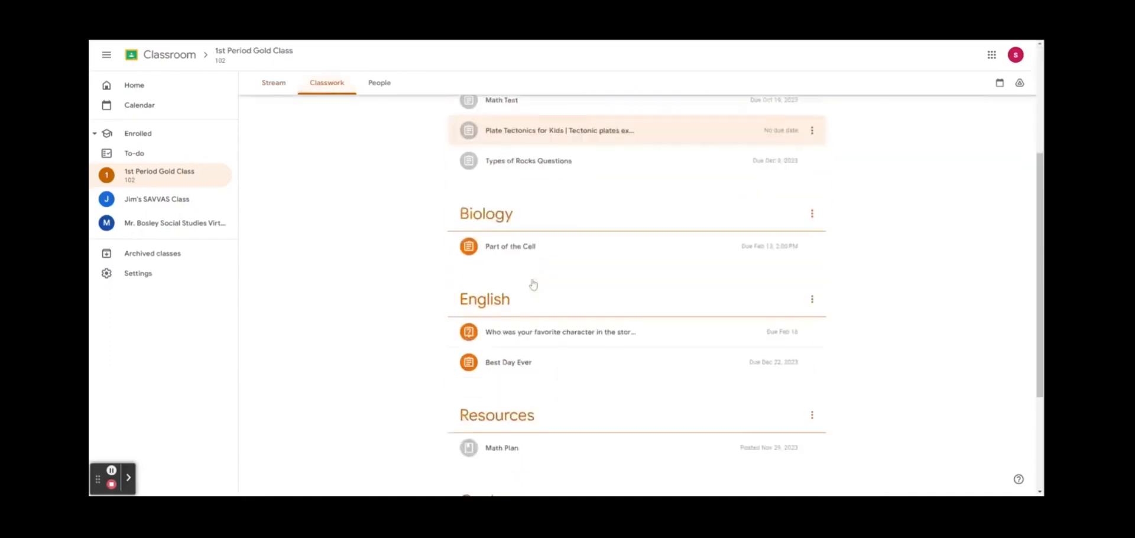
pyautogui.click(552, 339)
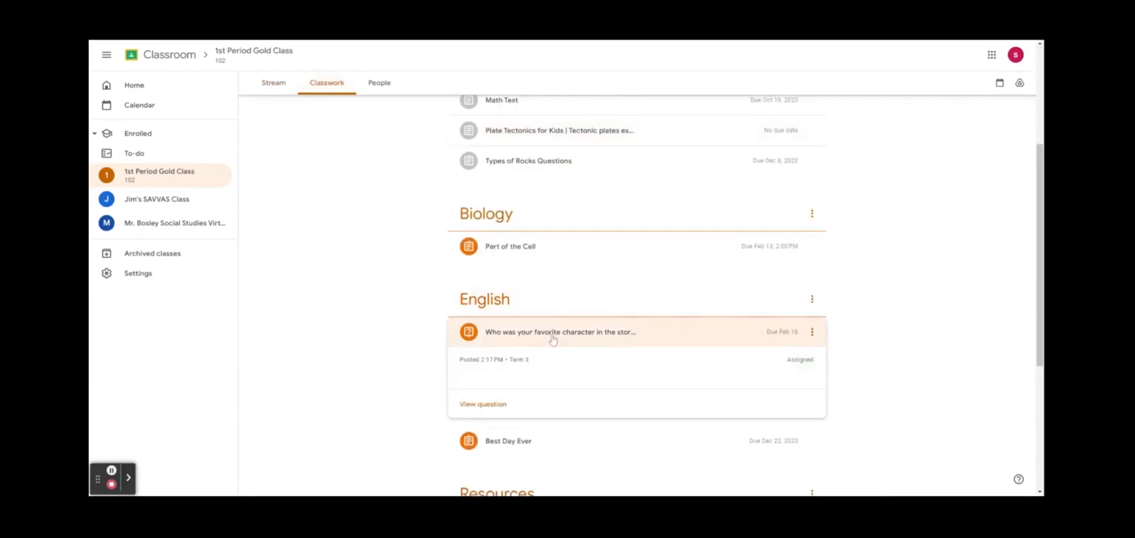
pyautogui.click(469, 407)
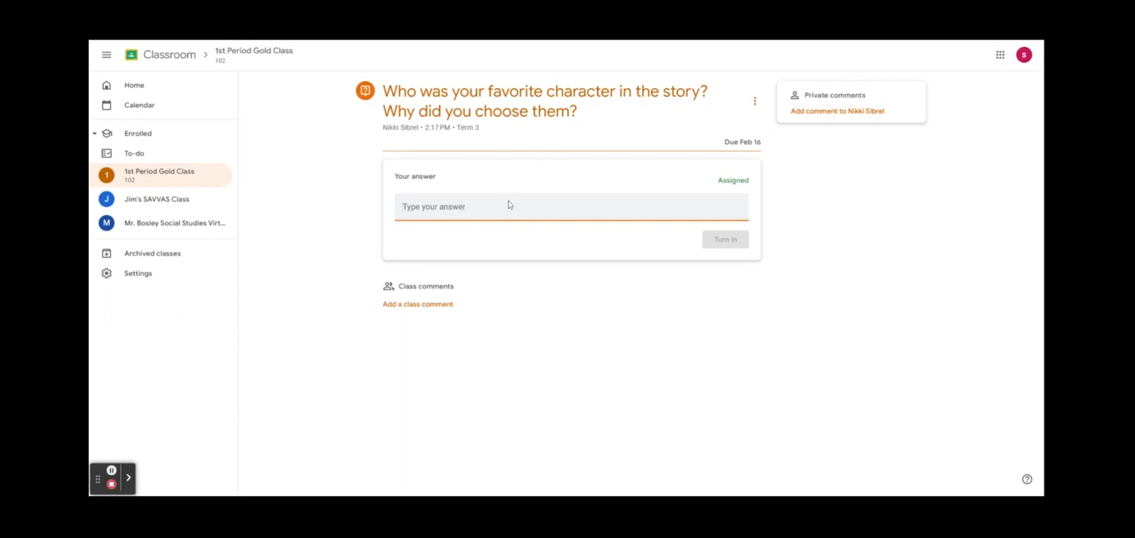
# Paste the answer 'My favorite character was Stanley' and turn it in
pyautogui.write('My favorite character was Stanley')
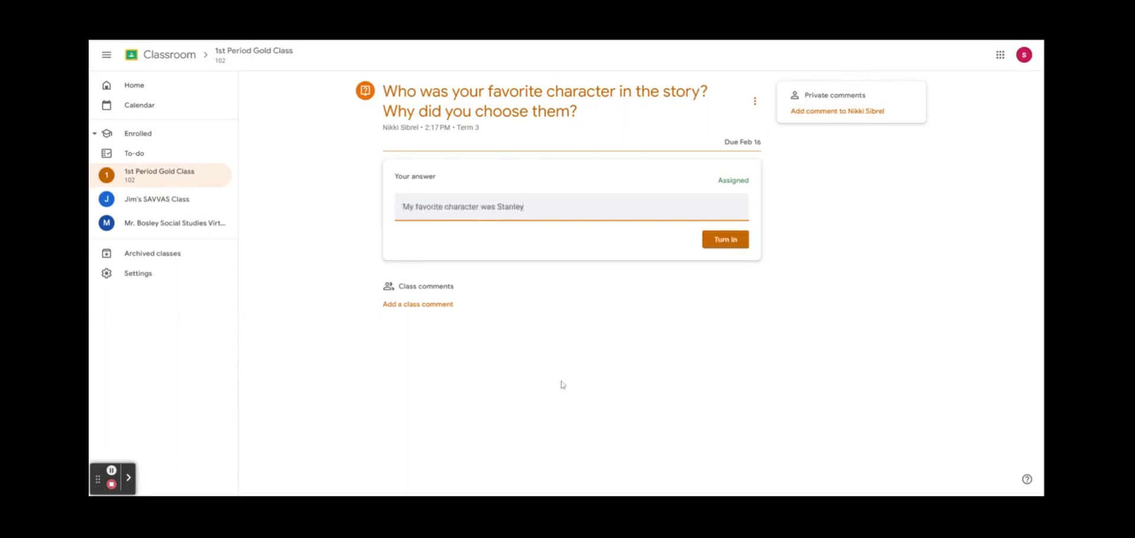
pyautogui.click(713, 237)
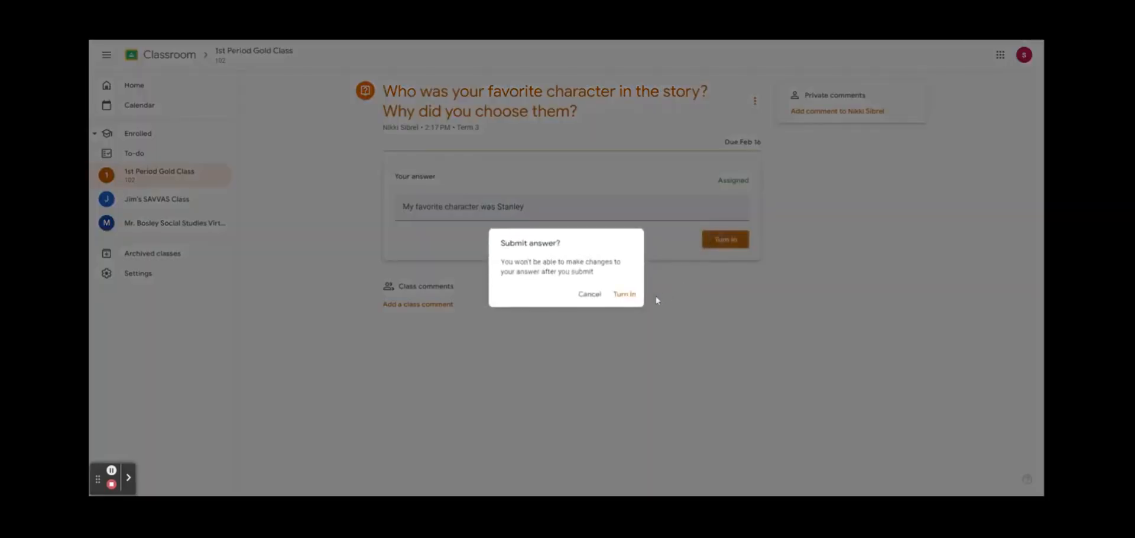
pyautogui.click(624, 294)
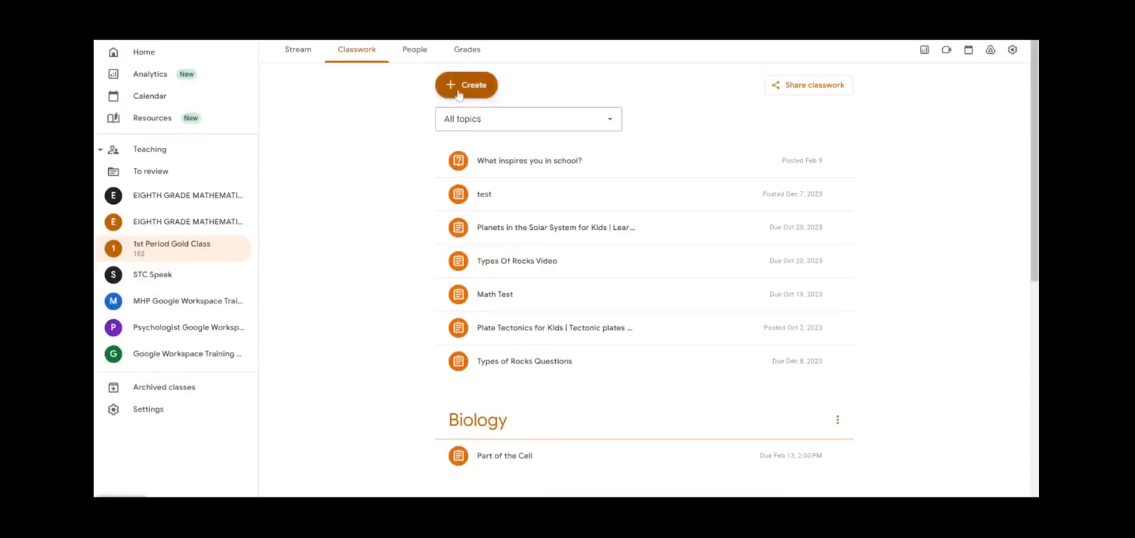
pyautogui.click(459, 95)
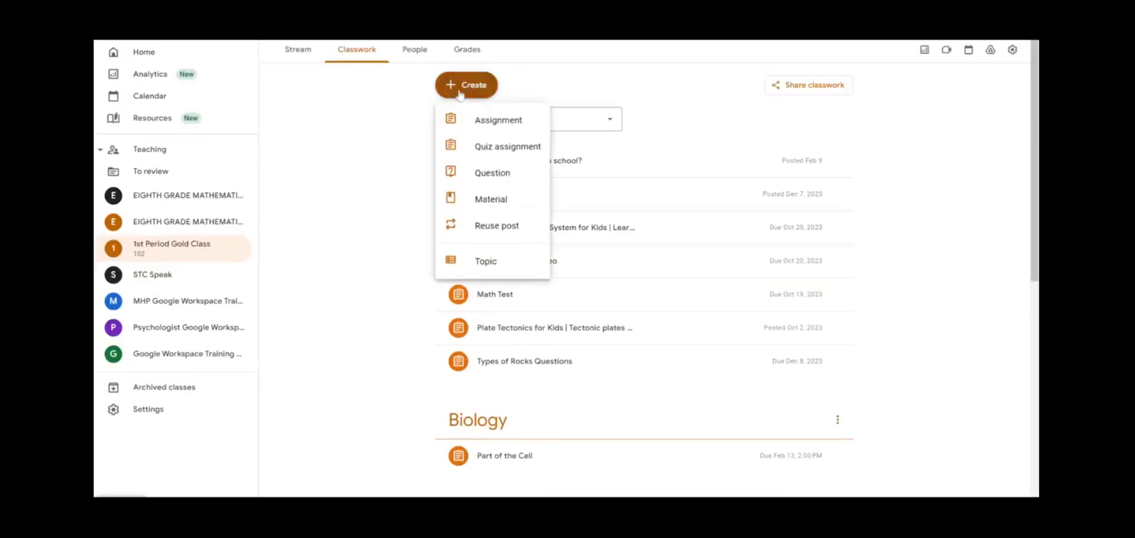
# Choose Quiz assignment to open a new blank quiz form
pyautogui.click(502, 155)
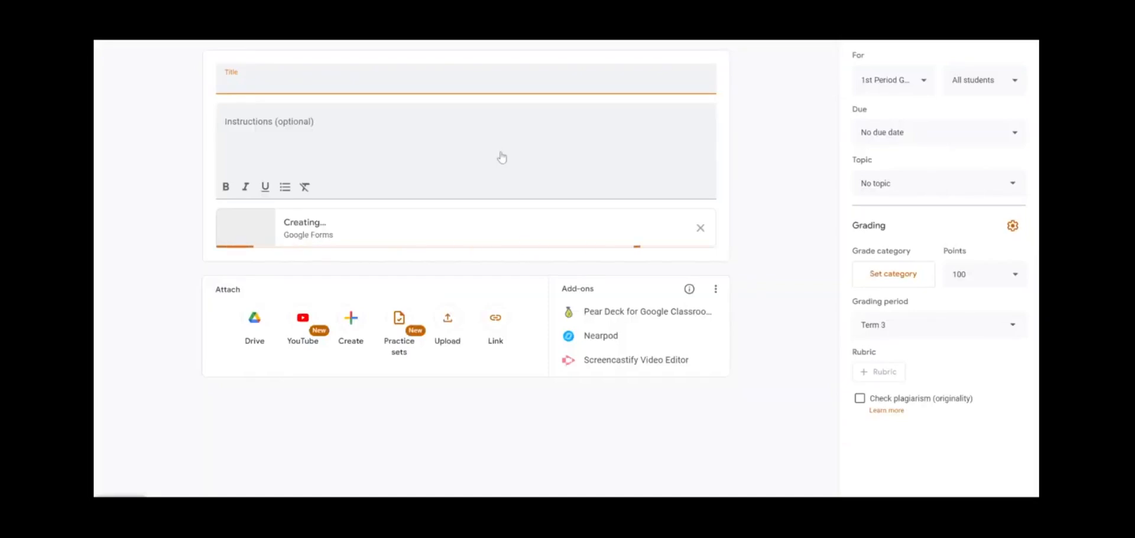
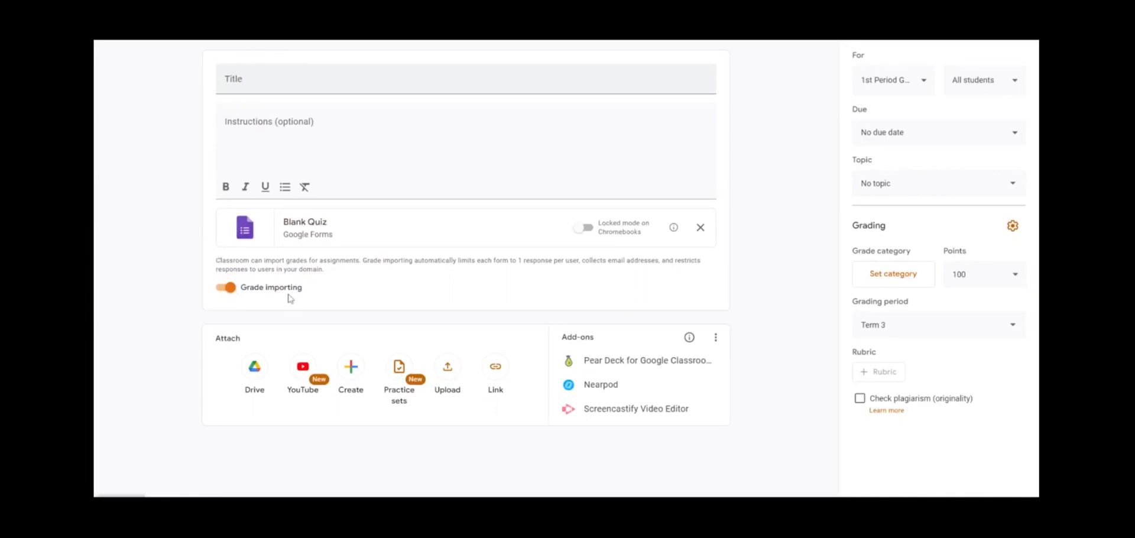
# Open the Blank Quiz form attached to the quiz assignment in Google Forms
pyautogui.click(303, 226)
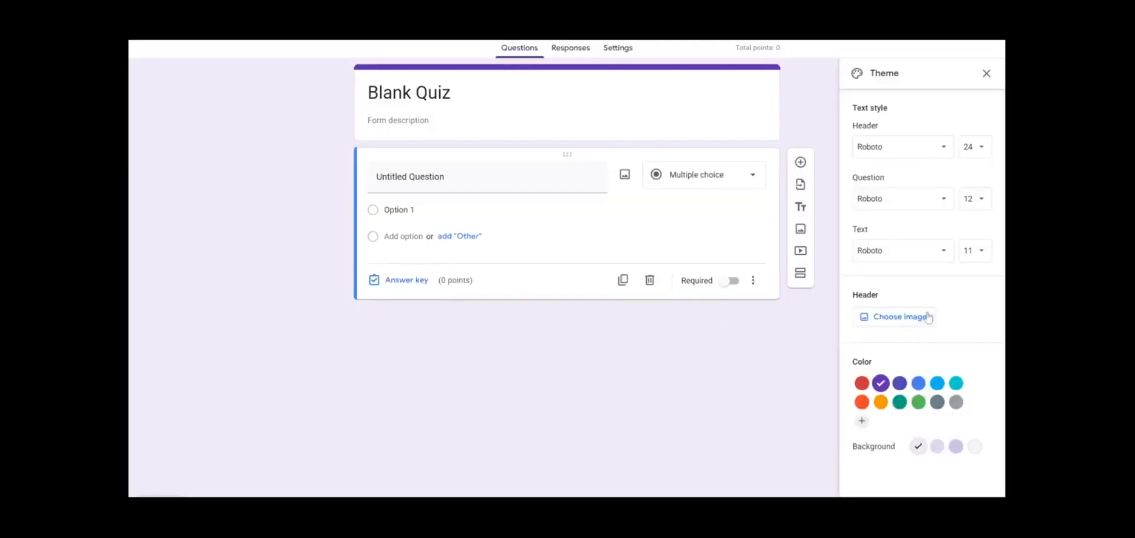
# Choose the bookshelf illustration as the form's header image
pyautogui.click(928, 318)
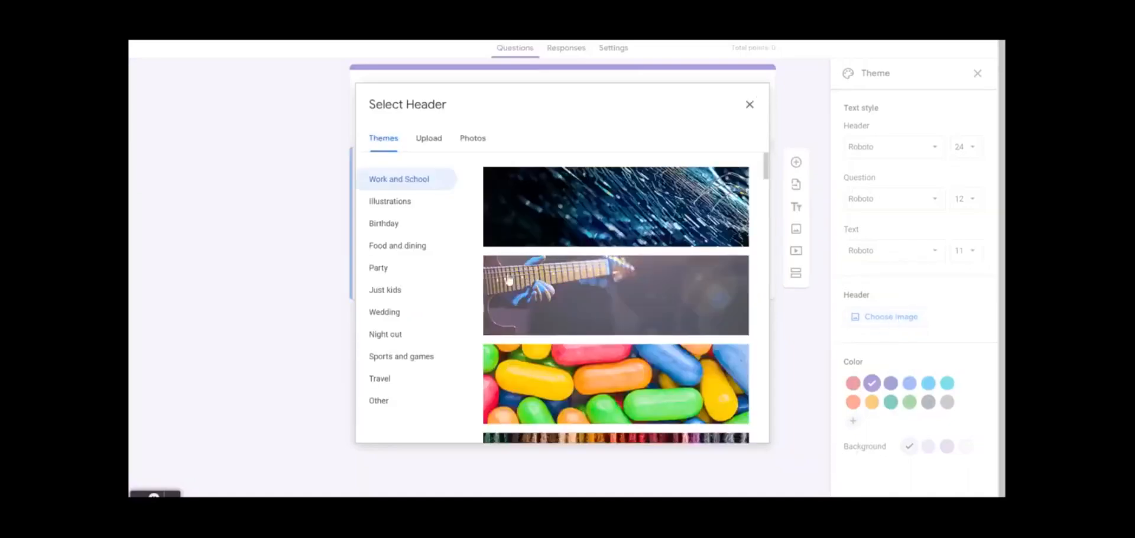
pyautogui.scroll(-5, 514, 245)
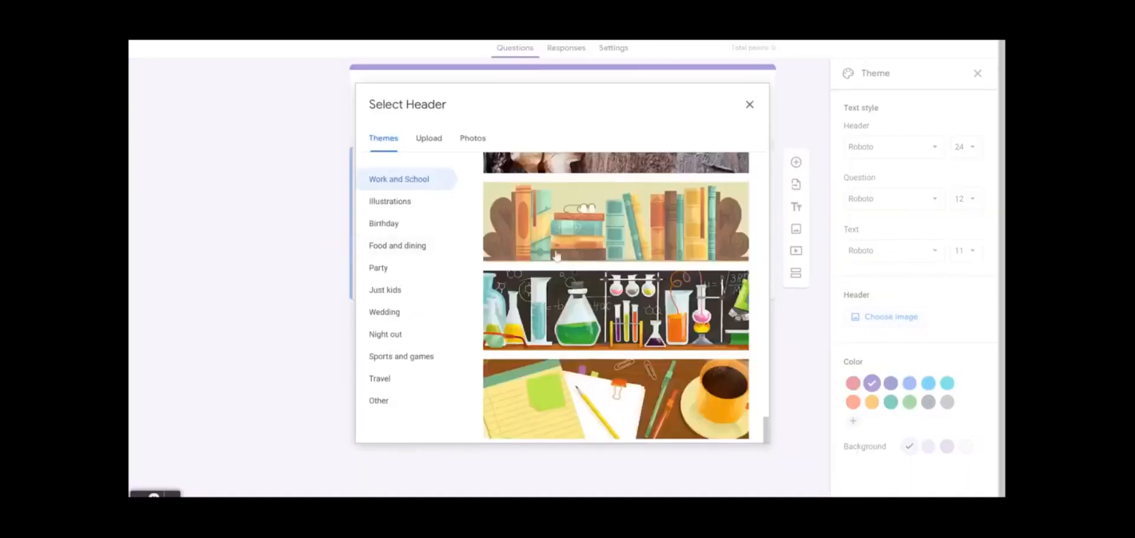
pyautogui.scroll(-1, 556, 255)
pyautogui.click(556, 253)
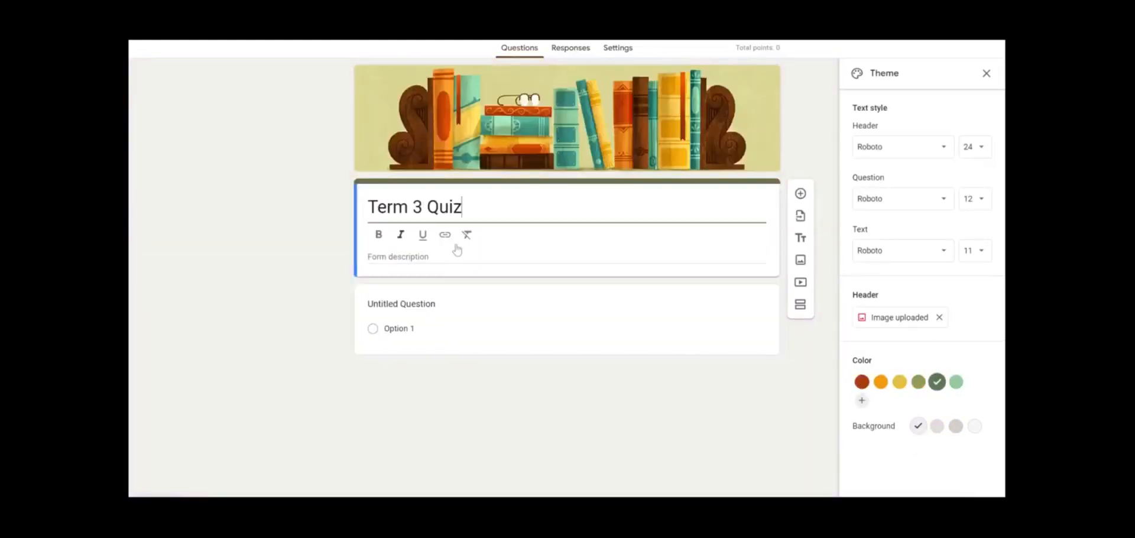
# Rename the form 'Term 3 Quiz' and add a description asking students to do their best
pyautogui.click(402, 254)
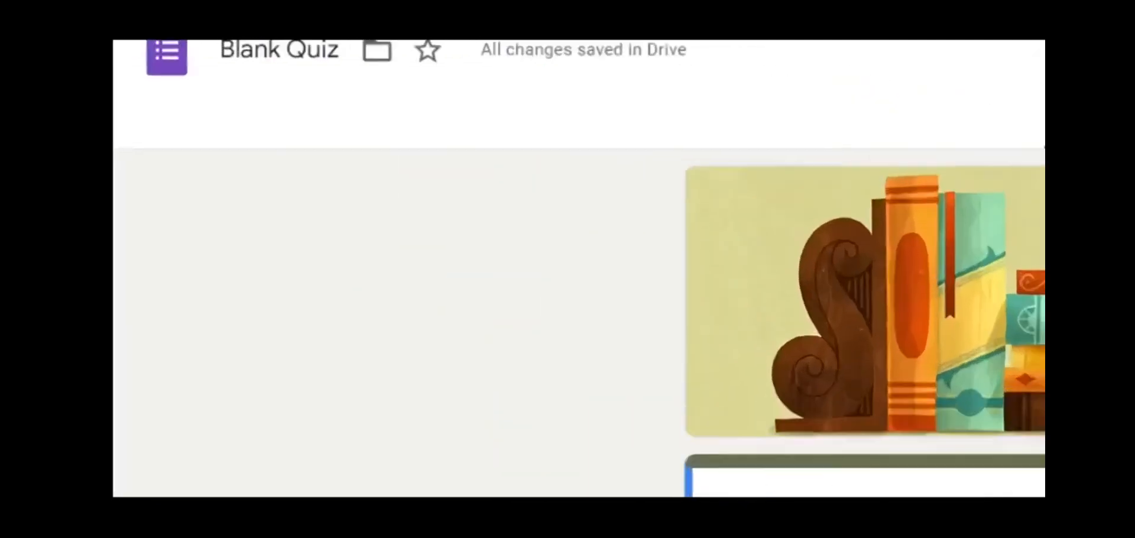
pyautogui.click(281, 50)
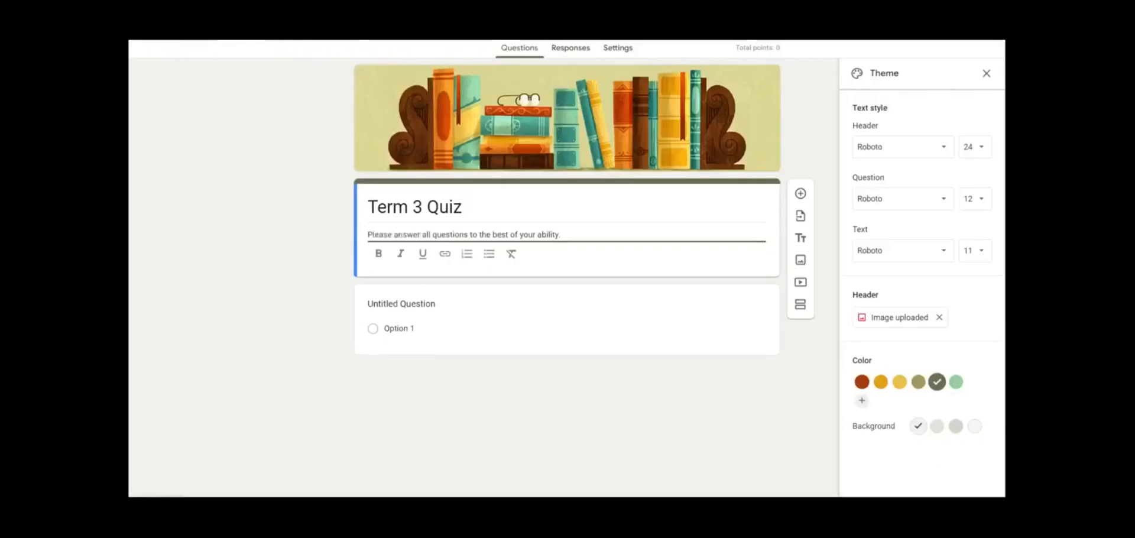
pyautogui.press('Escape')
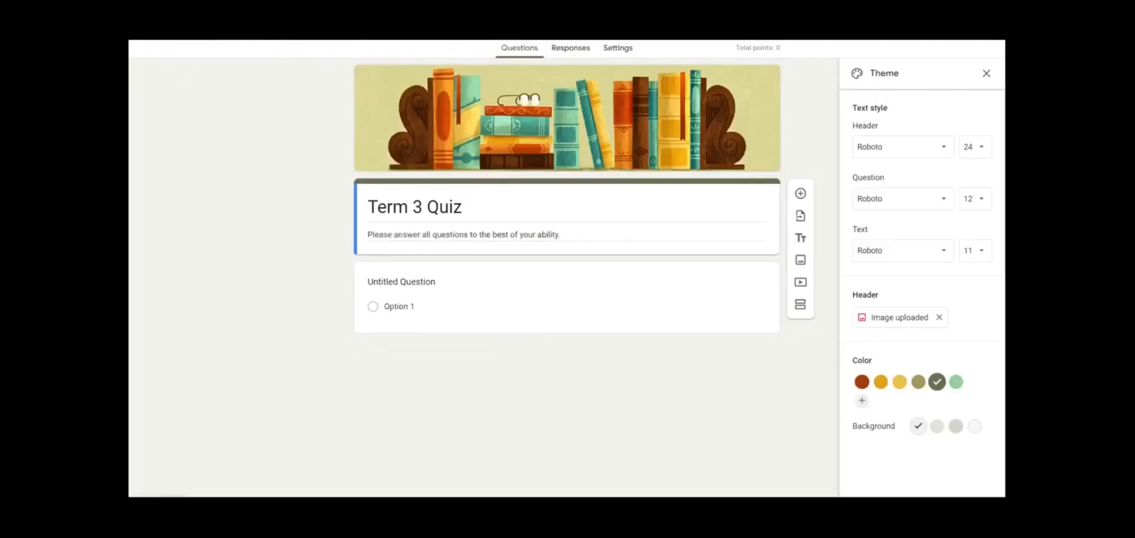
pyautogui.moveTo(368, 234); pyautogui.dragTo(562, 235)
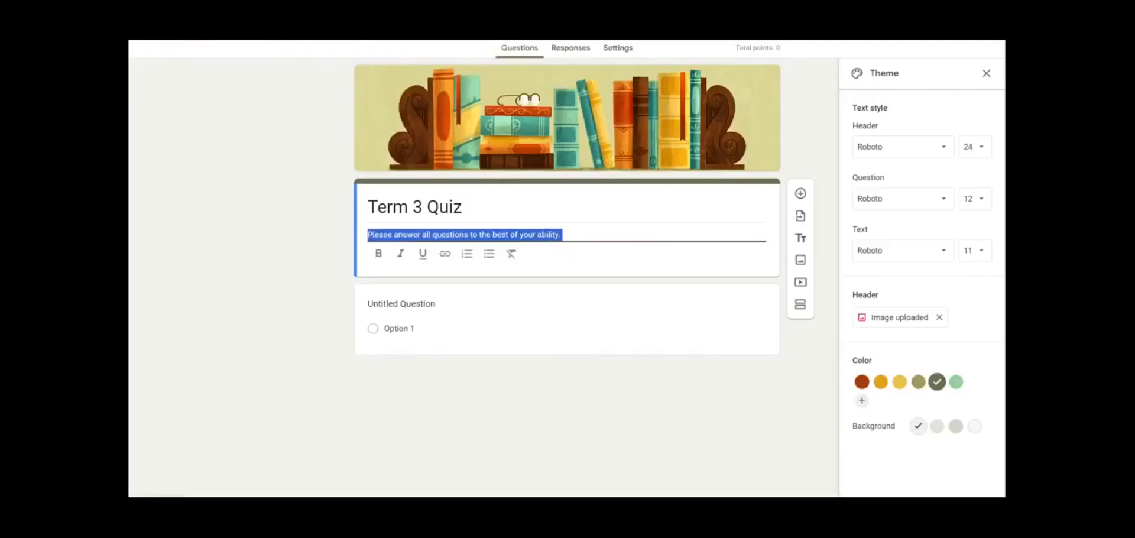
pyautogui.click(563, 235)
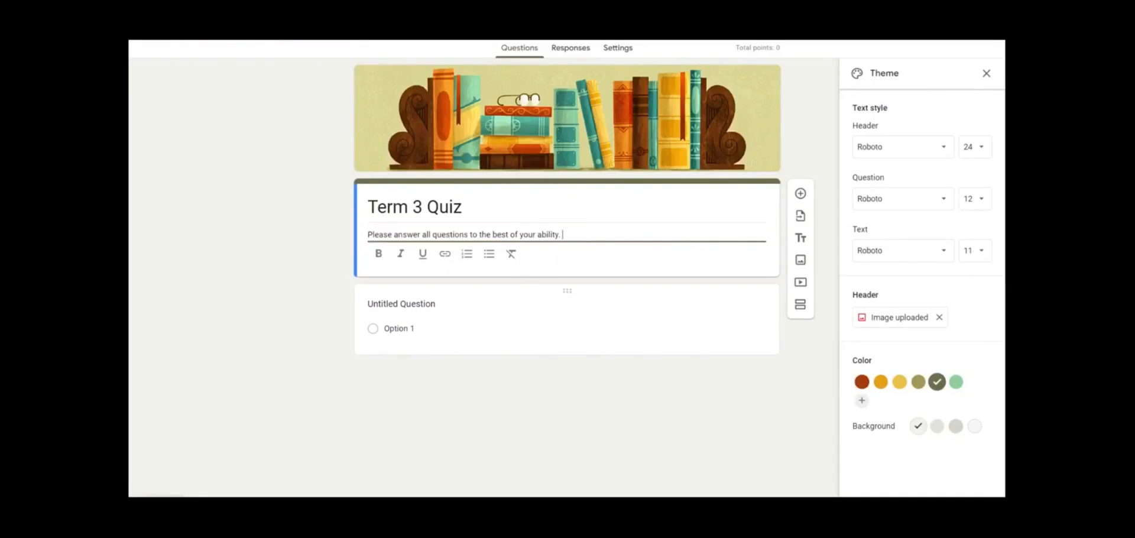
pyautogui.click(464, 305)
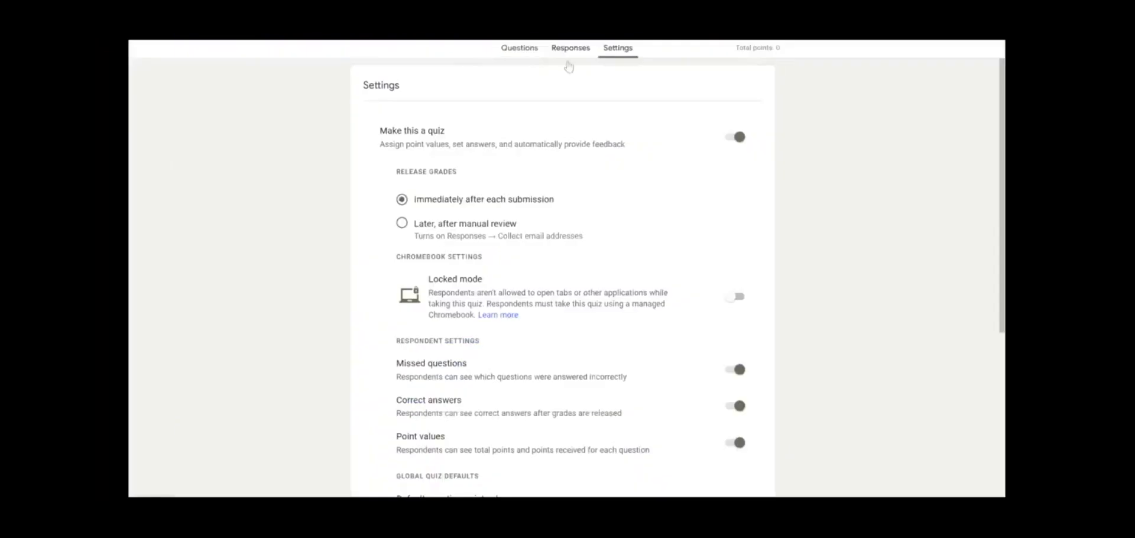
pyautogui.click(522, 51)
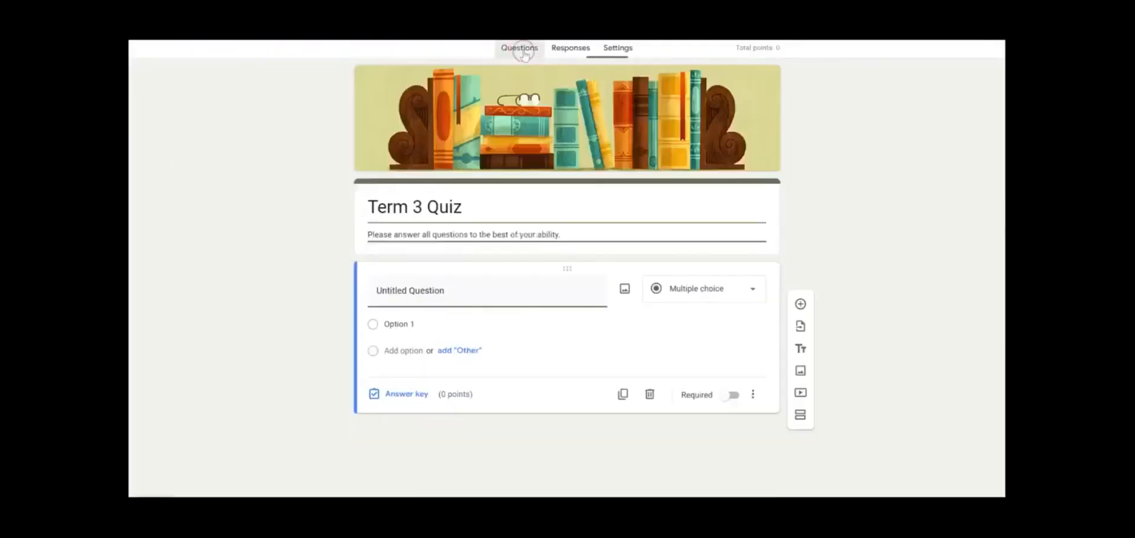
# In the quiz Settings, change the default point value for new questions
pyautogui.click(624, 54)
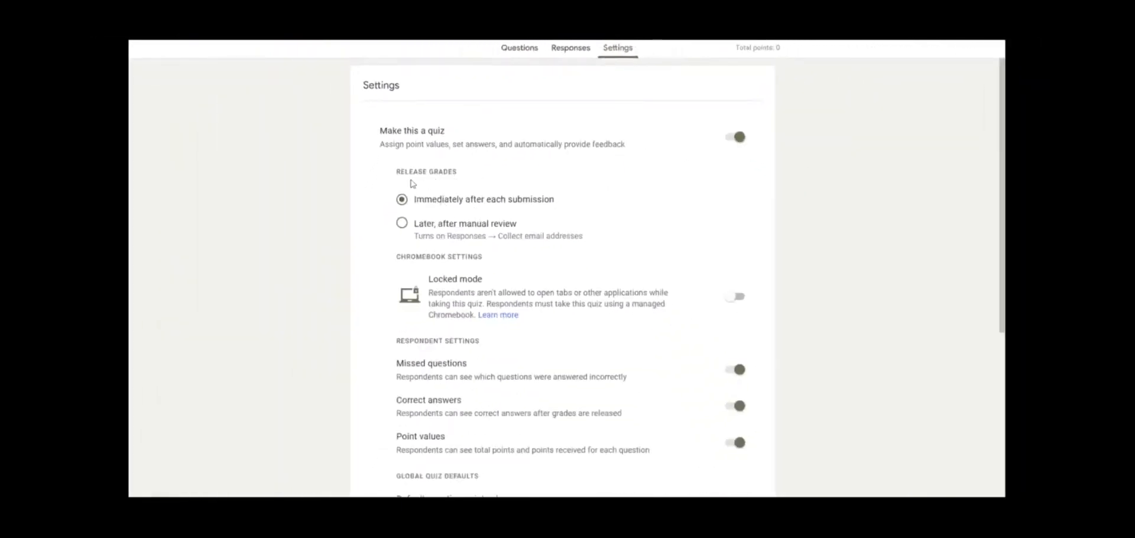
pyautogui.scroll(-2, 604, 209)
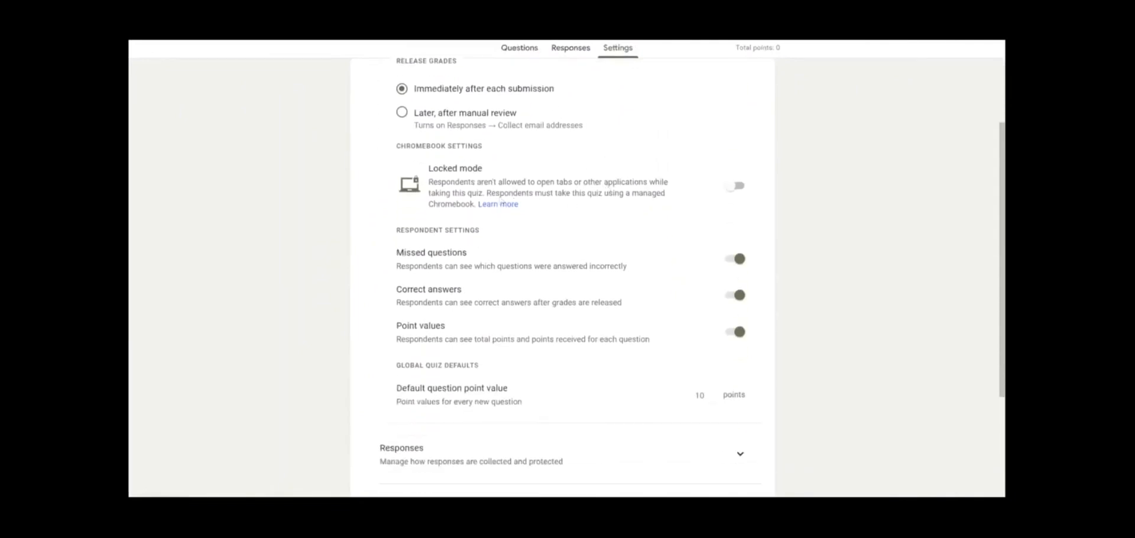
pyautogui.scroll(-1, 414, 214)
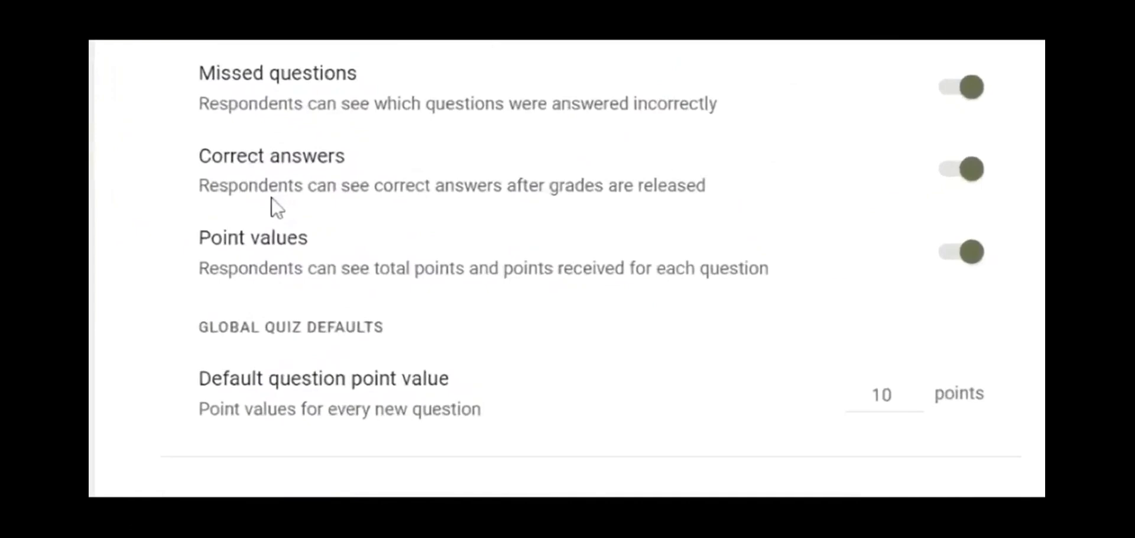
pyautogui.scroll(-1, 257, 280)
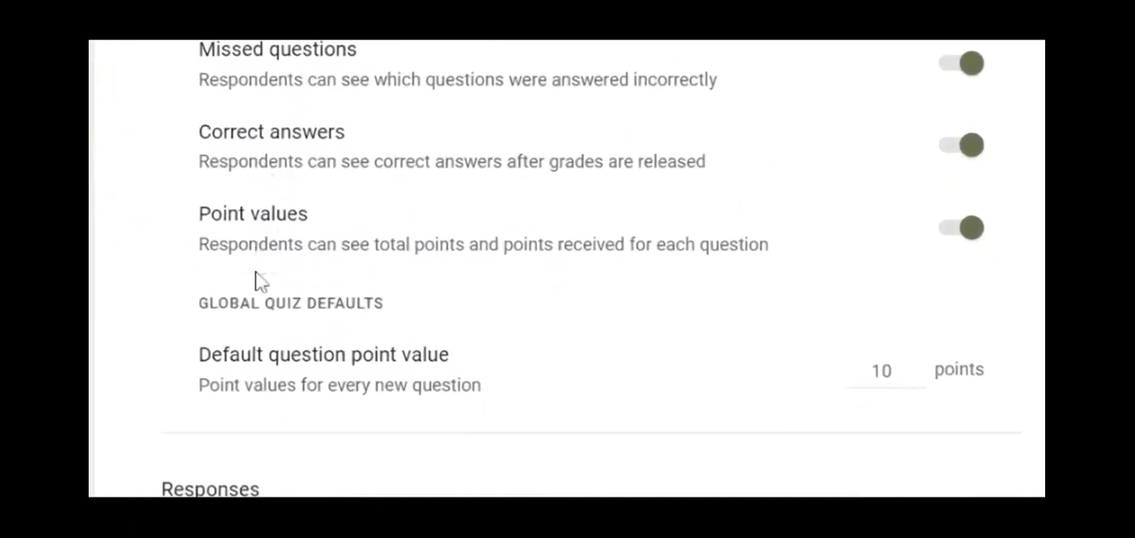
pyautogui.scroll(-2, 259, 281)
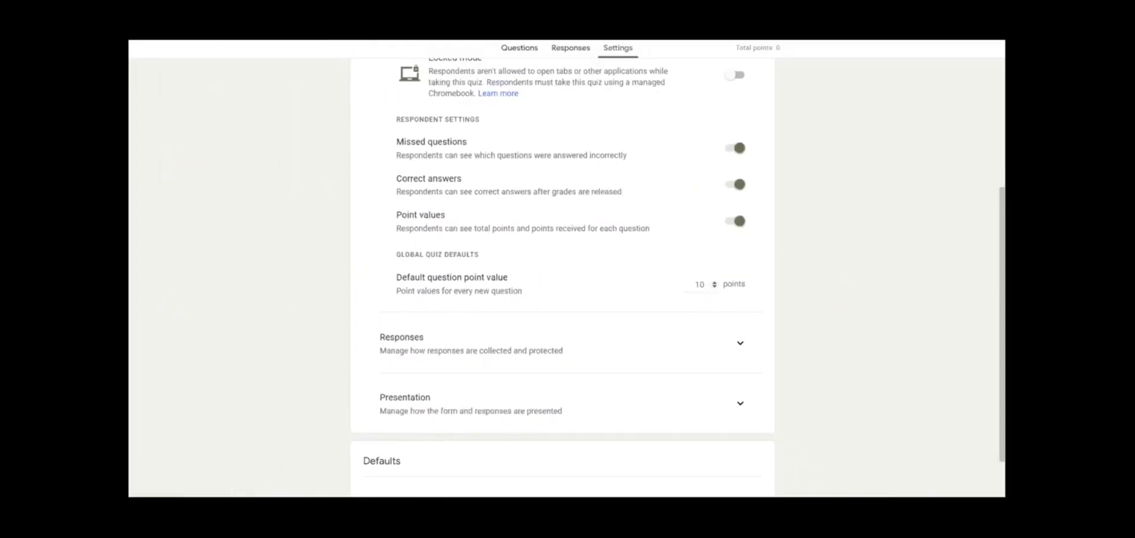
pyautogui.scroll(-1, 657, 239)
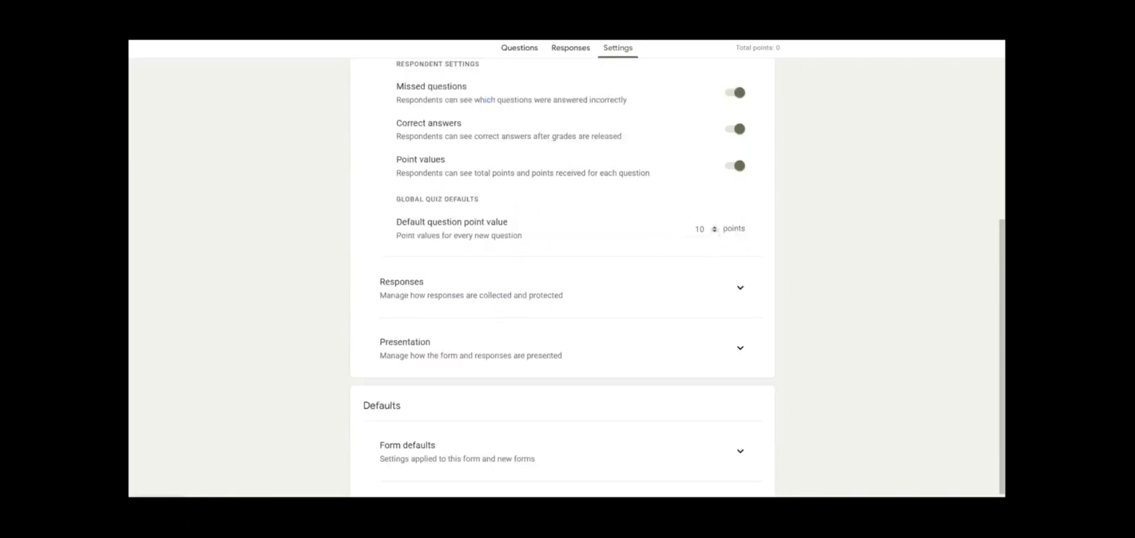
pyautogui.doubleClick(687, 230)
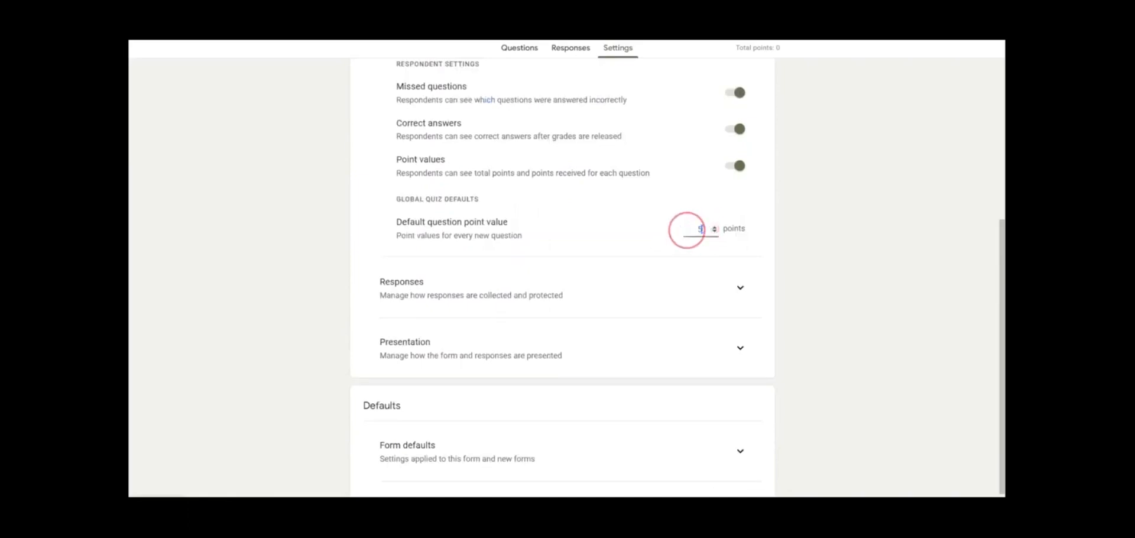
pyautogui.write('5')
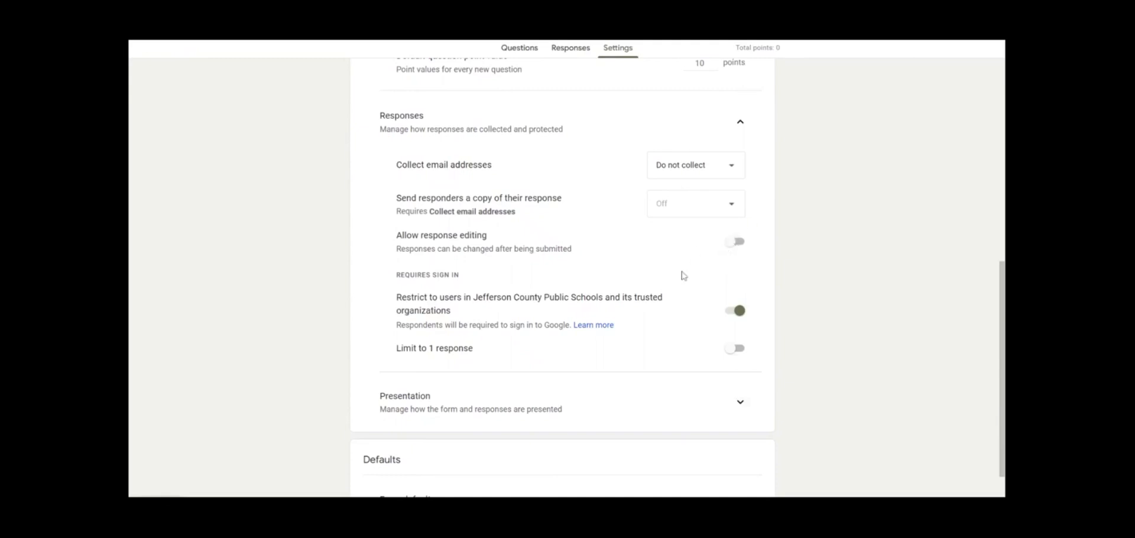
# Limit the quiz to one response per person and shuffle the question order
pyautogui.click(736, 348)
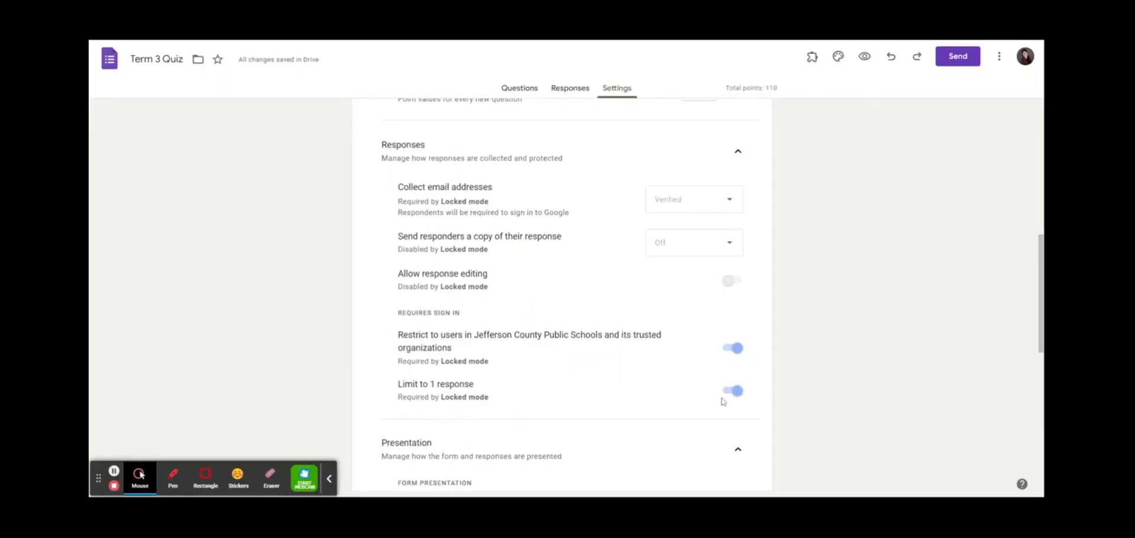
pyautogui.scroll(-3, 721, 399)
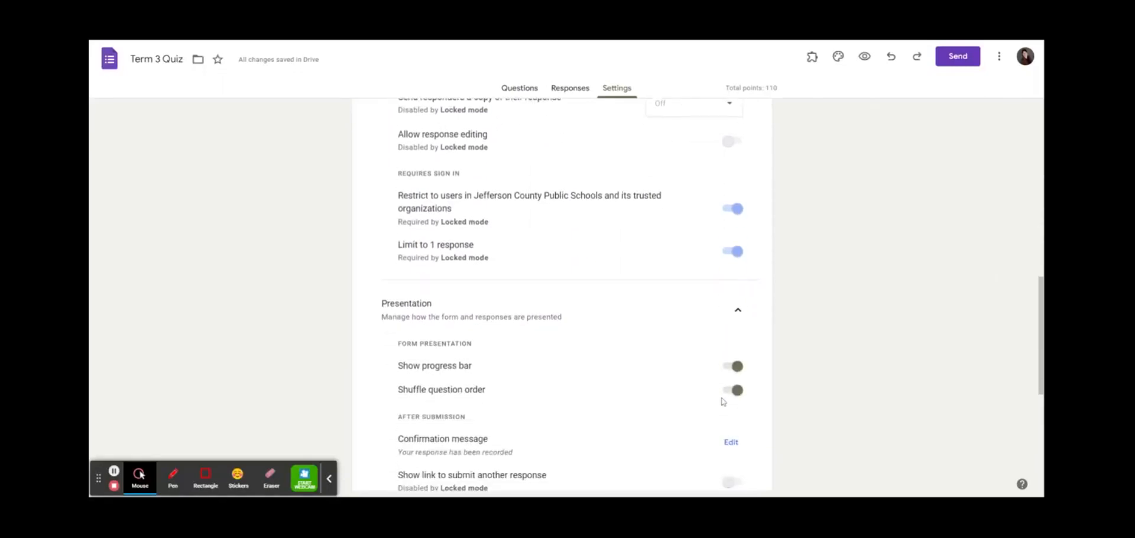
pyautogui.scroll(-1, 721, 400)
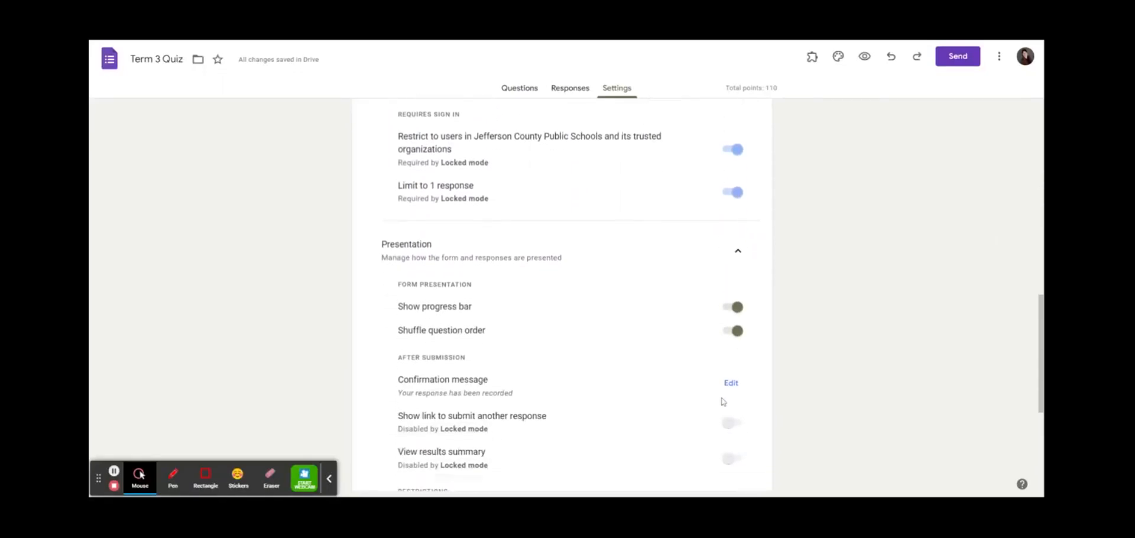
pyautogui.click(738, 338)
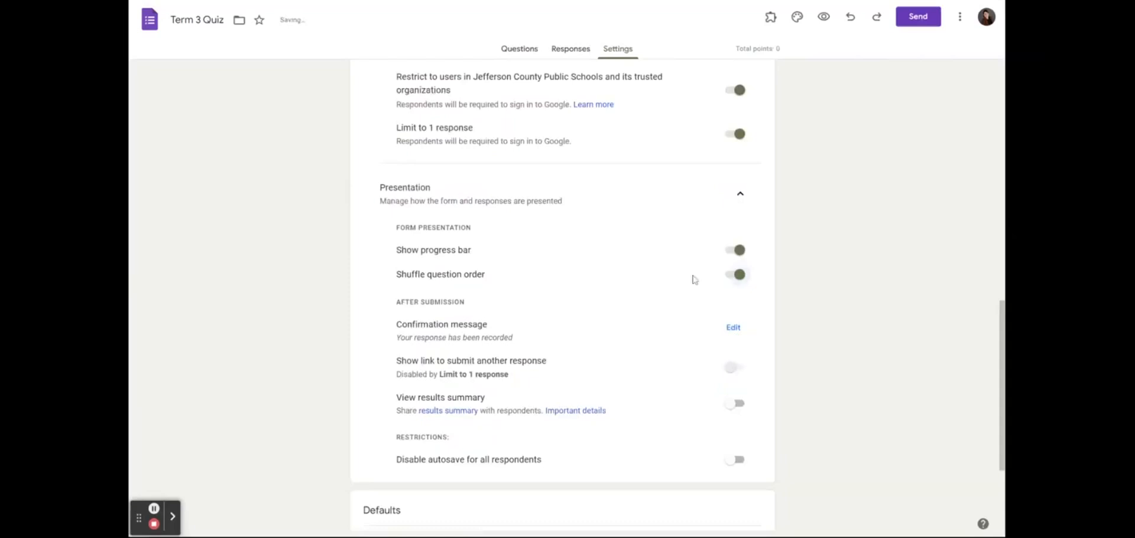
# Expand the Question defaults section, then view the quiz's Responses page
pyautogui.scroll(-4, 689, 331)
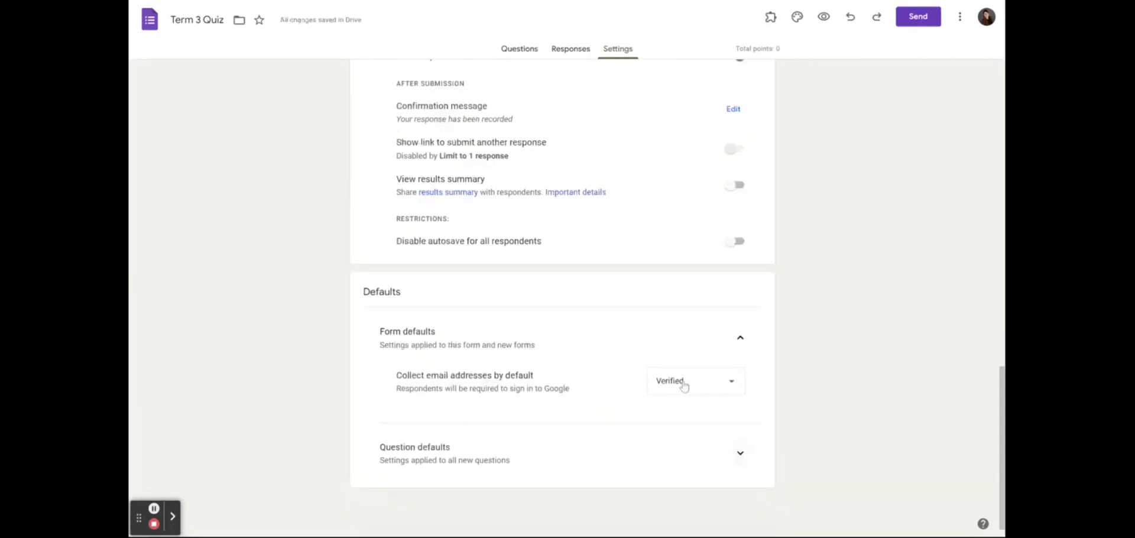
pyautogui.click(741, 462)
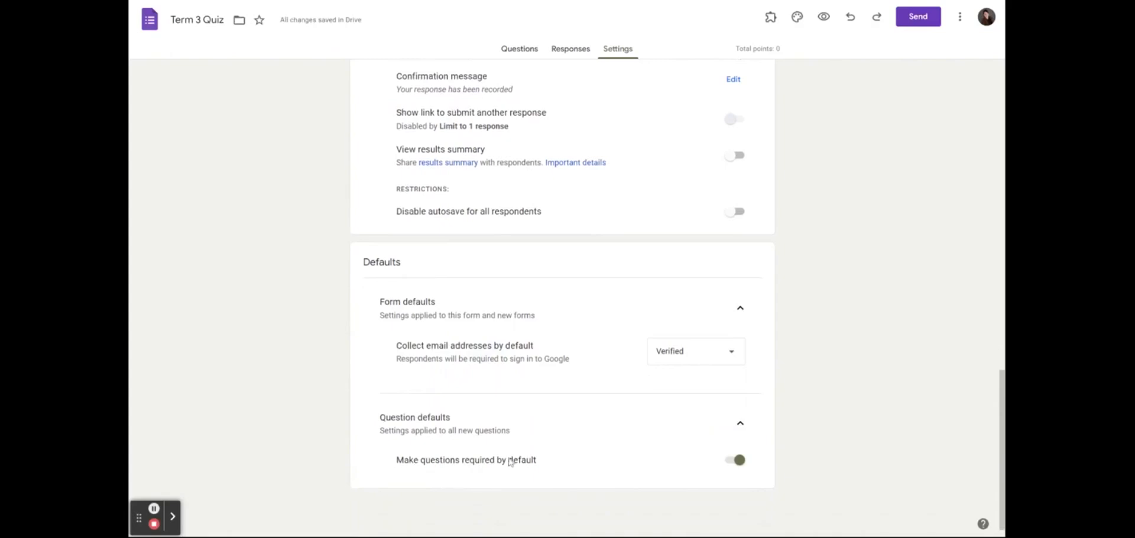
pyautogui.scroll(15, 588, 379)
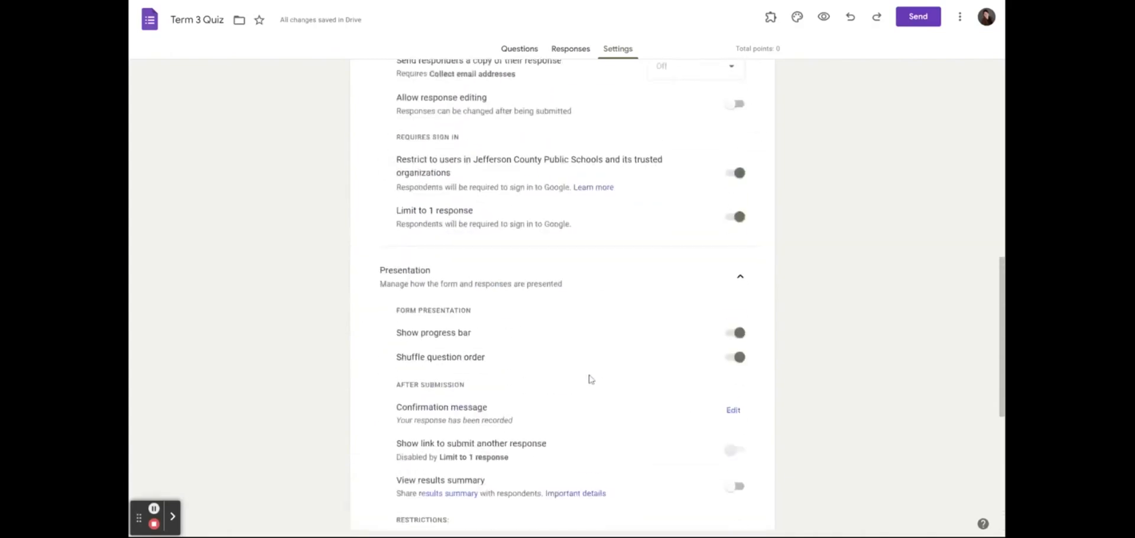
pyautogui.click(582, 57)
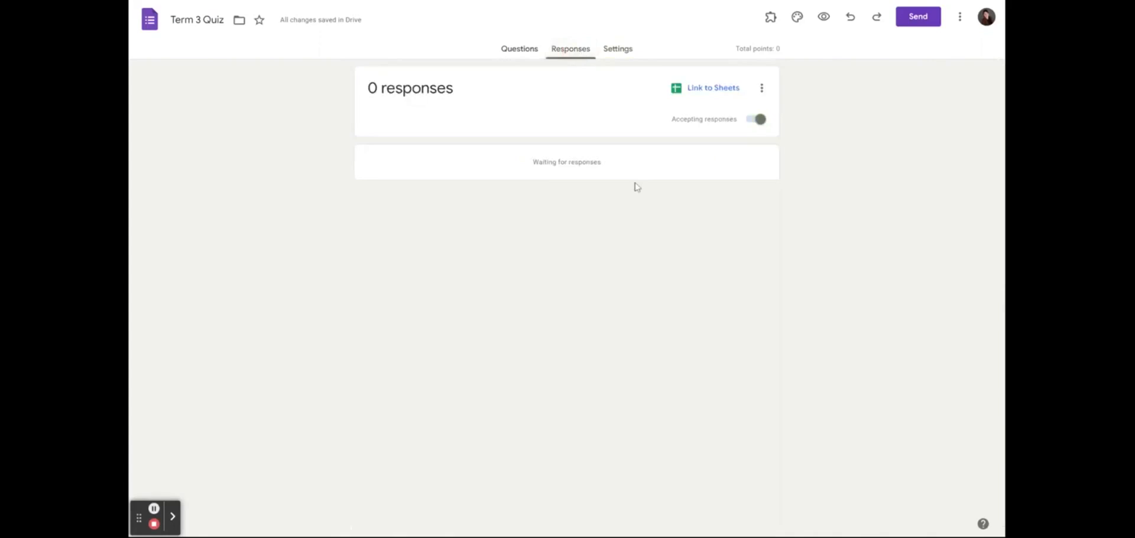
# Toggle new-response email notifications off and back on, leaving them enabled
pyautogui.click(761, 87)
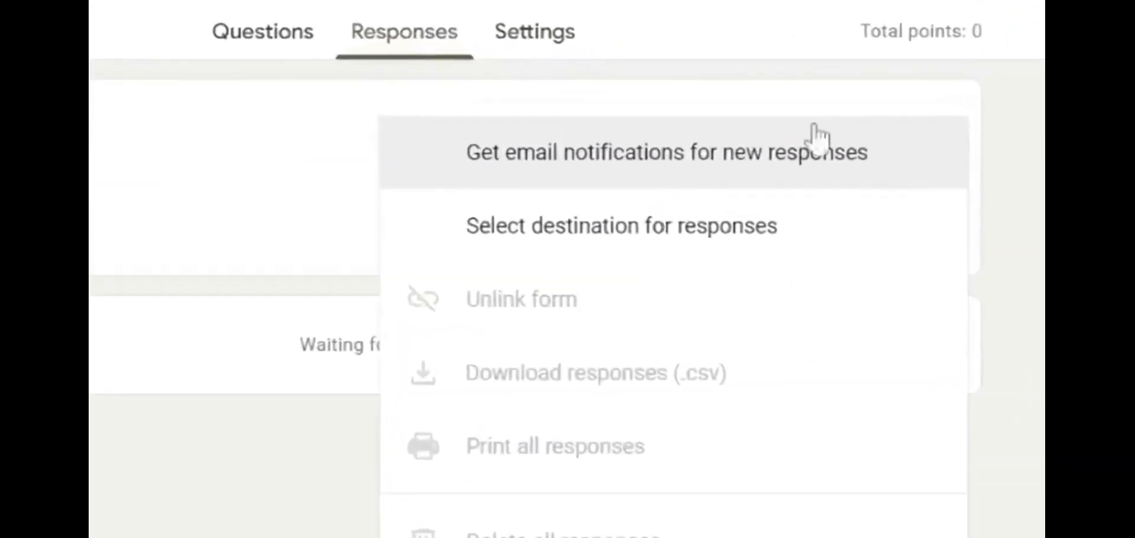
pyautogui.click(818, 139)
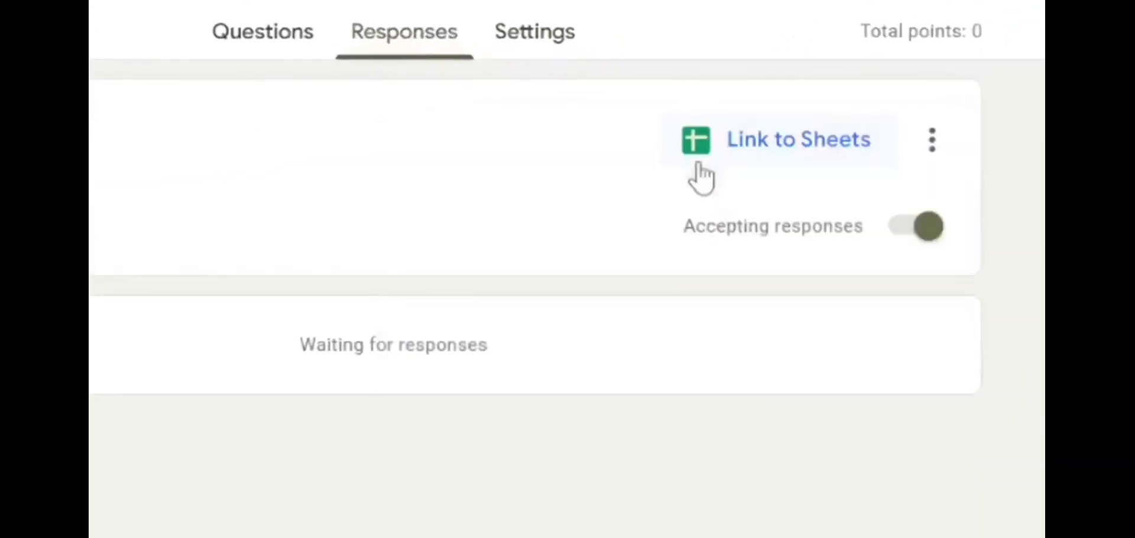
pyautogui.click(947, 147)
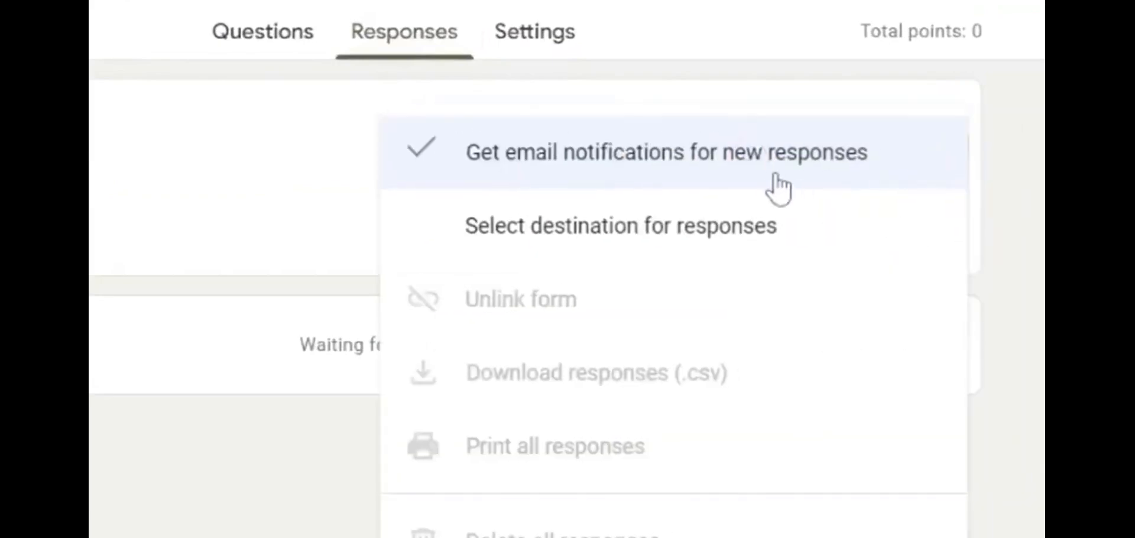
pyautogui.press('Escape')
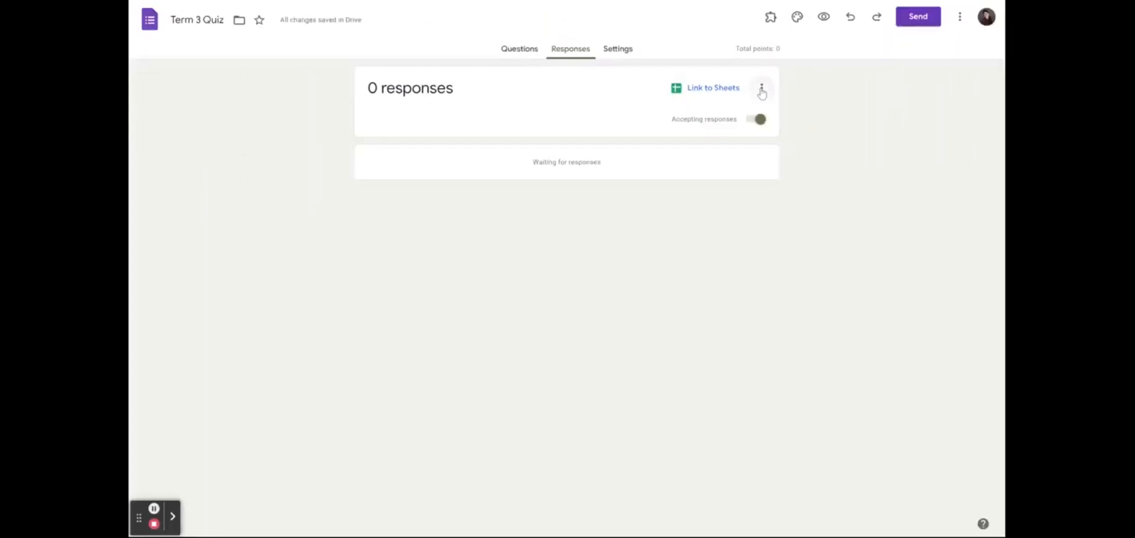
pyautogui.click(932, 140)
pyautogui.click(584, 95)
pyautogui.click(759, 88)
pyautogui.click(671, 101)
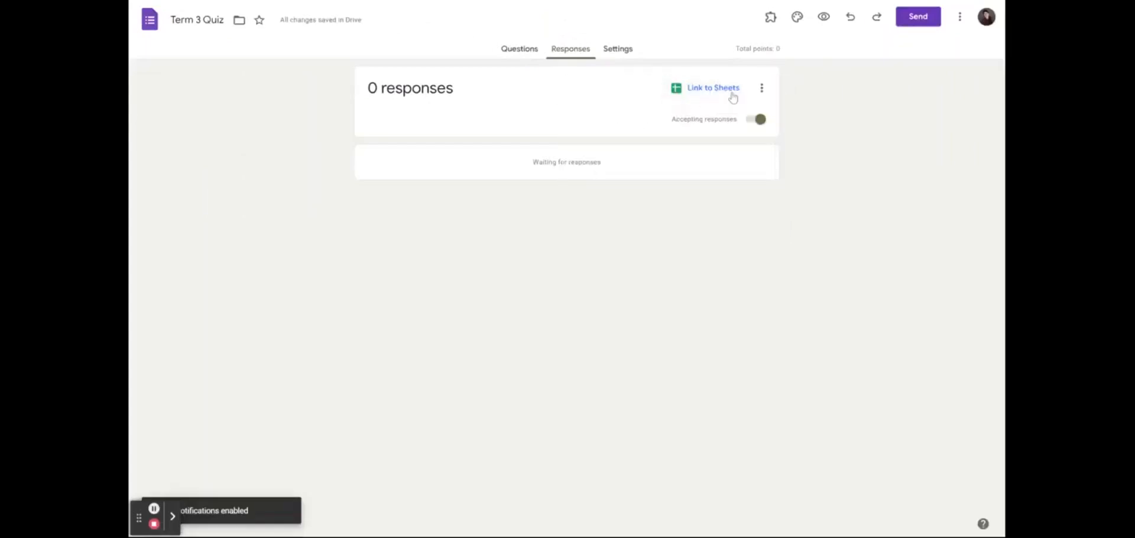
pyautogui.click(761, 88)
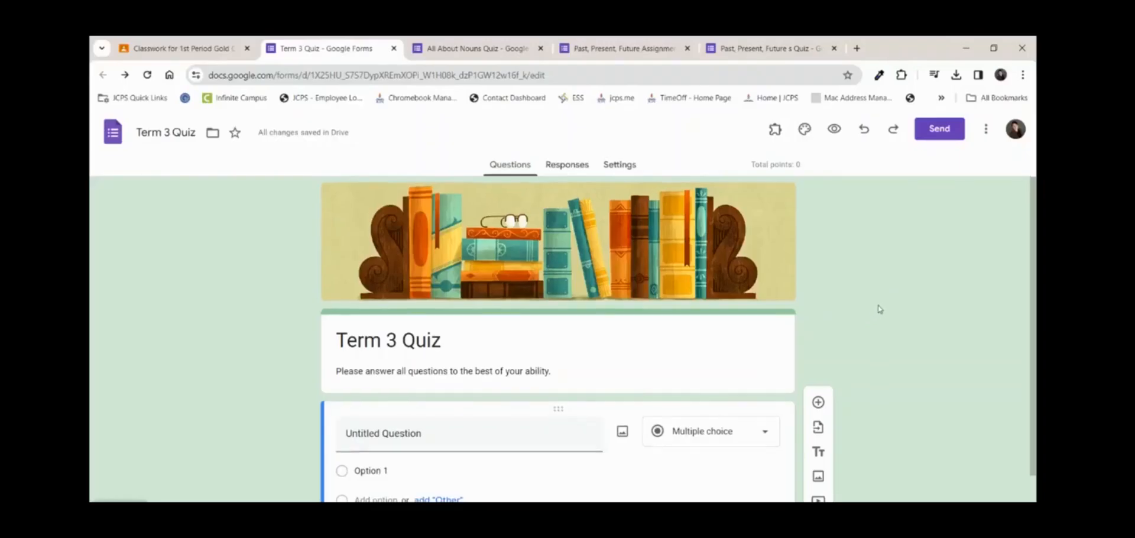
pyautogui.scroll(-1, 880, 308)
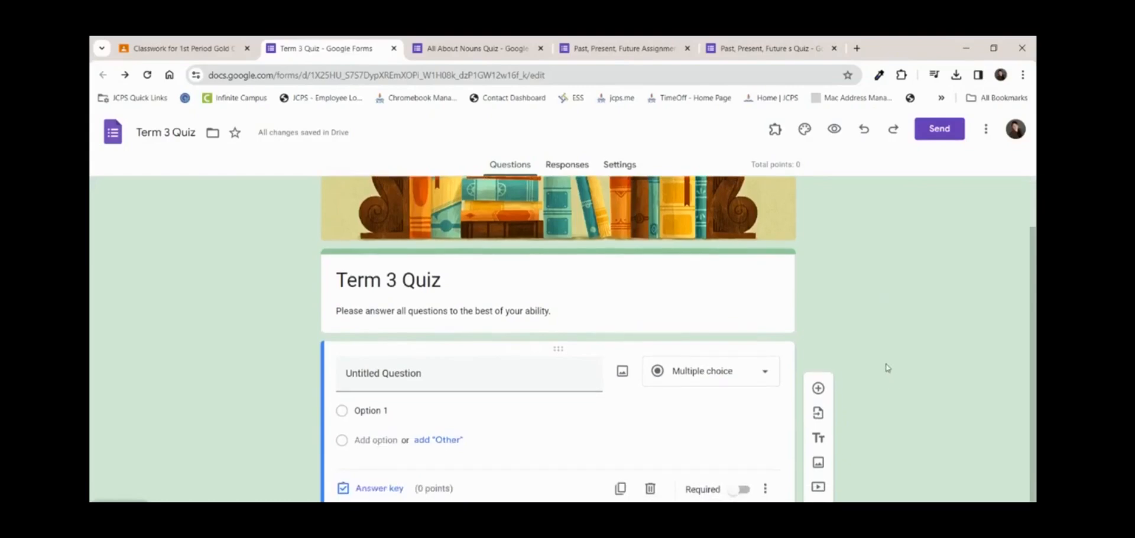
# Visit jcps.me/tlc and browse to its Google Workspace for Education applications page
pyautogui.click(857, 48)
pyautogui.write('jcp')
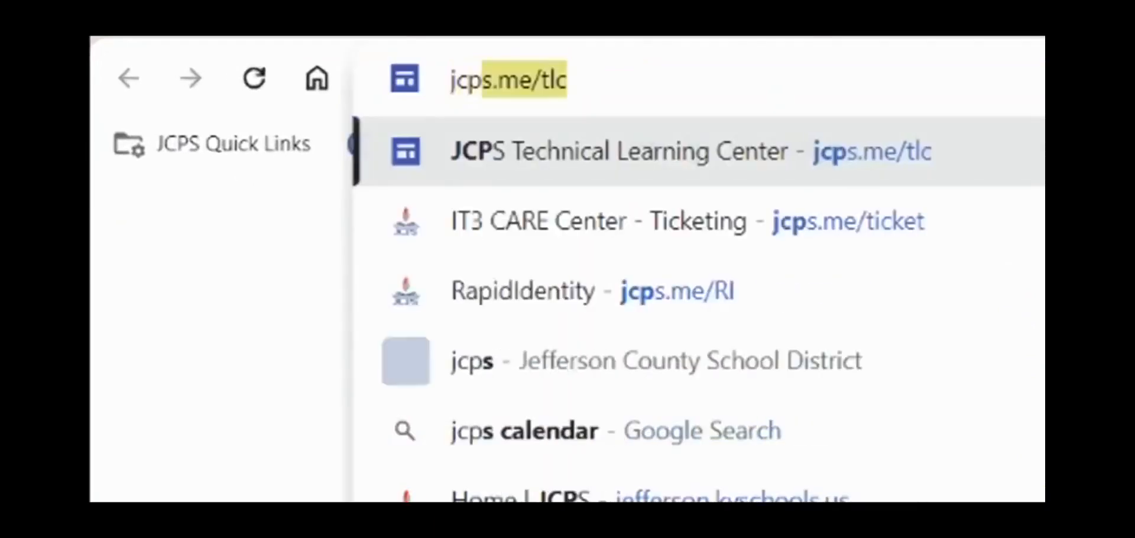
pyautogui.write('s')
pyautogui.press('Return')
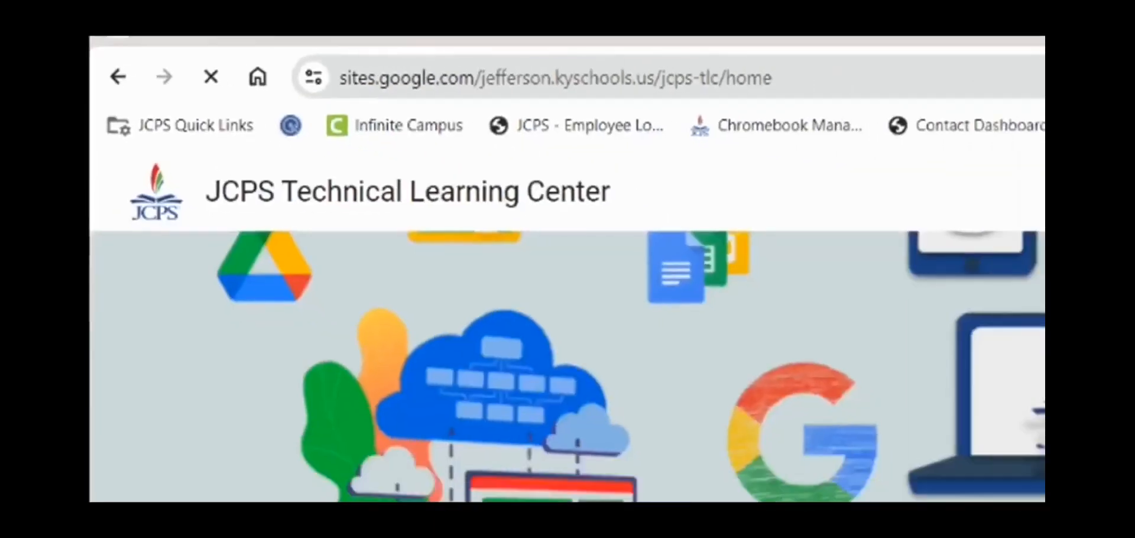
pyautogui.scroll(-5, 557, 452)
pyautogui.click(557, 453)
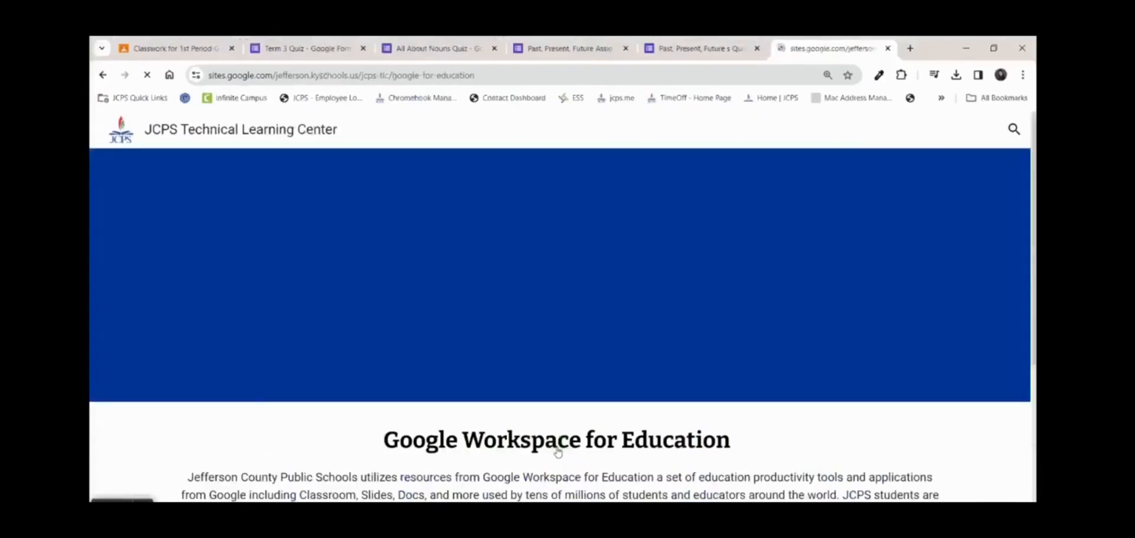
pyautogui.scroll(-5, 743, 294)
pyautogui.click(743, 294)
pyautogui.scroll(-4, 744, 294)
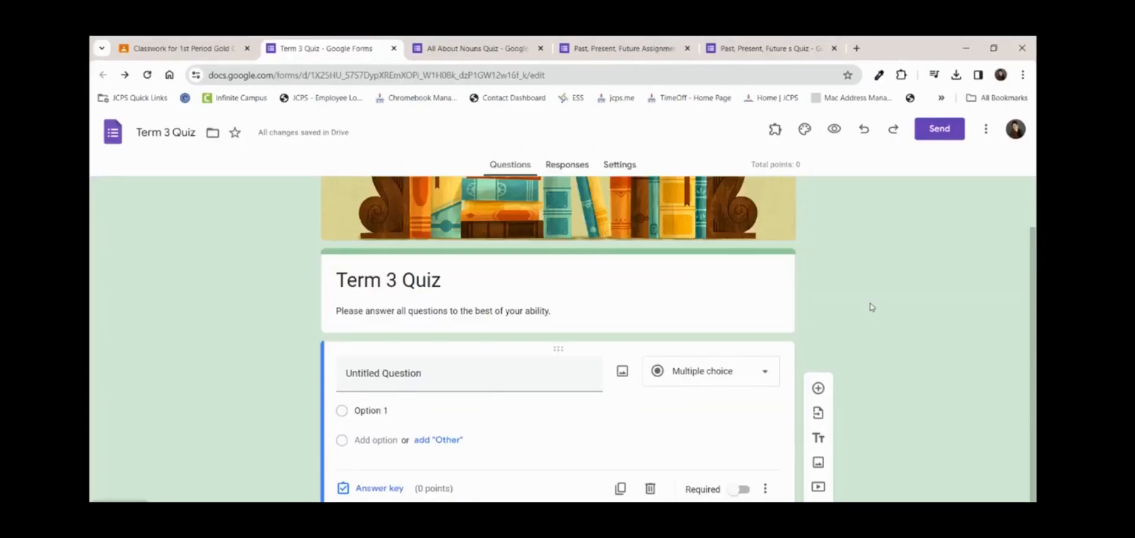
pyautogui.click(450, 53)
# Import six questions, including #1, #2, #9 and #10, from the All About Nouns Quiz
pyautogui.click(591, 50)
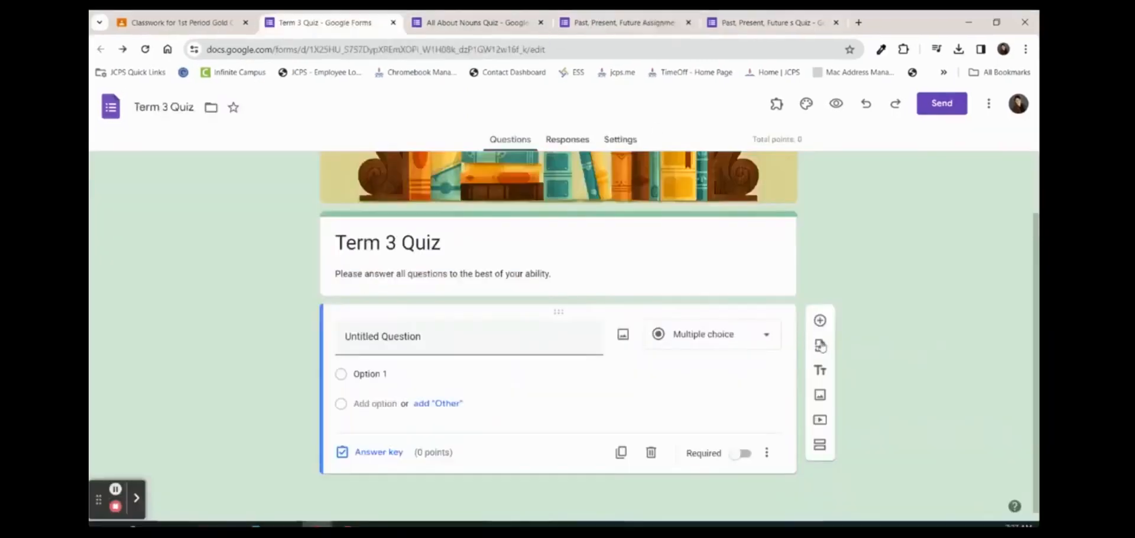
pyautogui.click(821, 346)
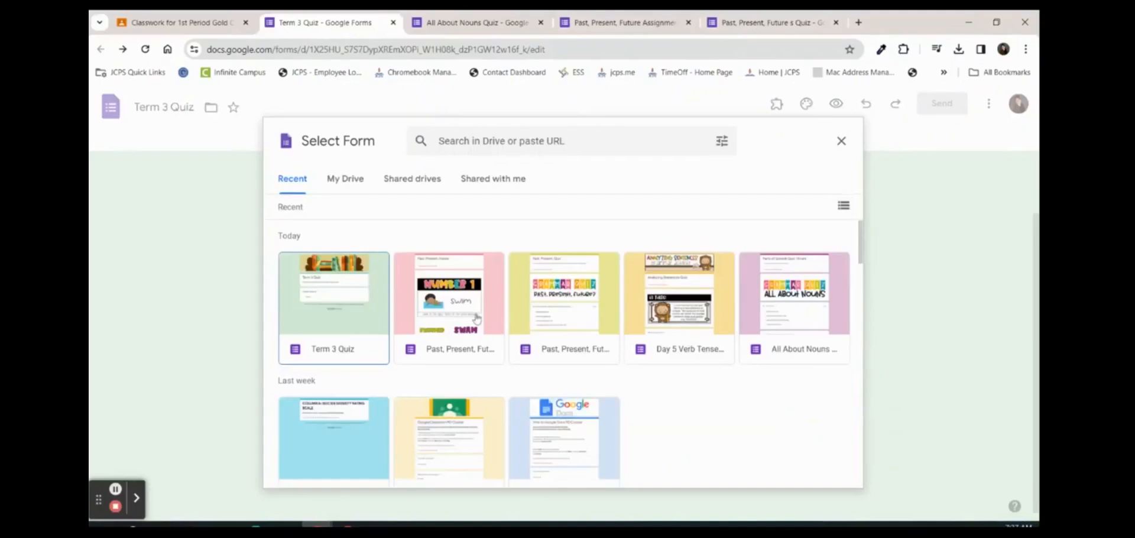
pyautogui.doubleClick(780, 349)
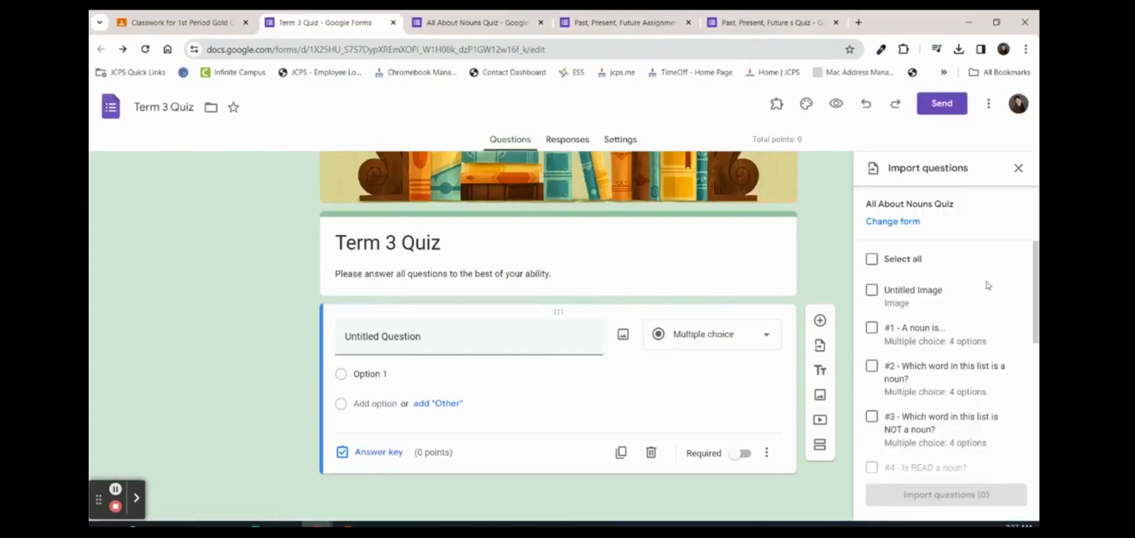
pyautogui.scroll(-1, 948, 348)
pyautogui.scroll(1, 949, 347)
pyautogui.scroll(-1, 949, 347)
pyautogui.click(872, 266)
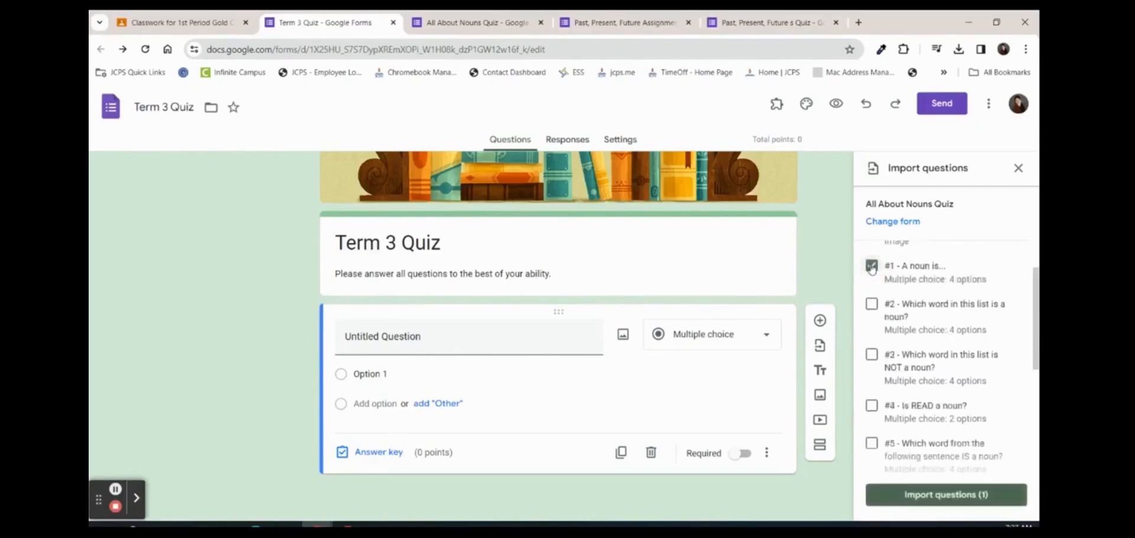
pyautogui.click(873, 304)
pyautogui.scroll(-2, 876, 355)
pyautogui.click(878, 371)
pyautogui.scroll(-2, 879, 373)
pyautogui.click(872, 366)
pyautogui.click(872, 417)
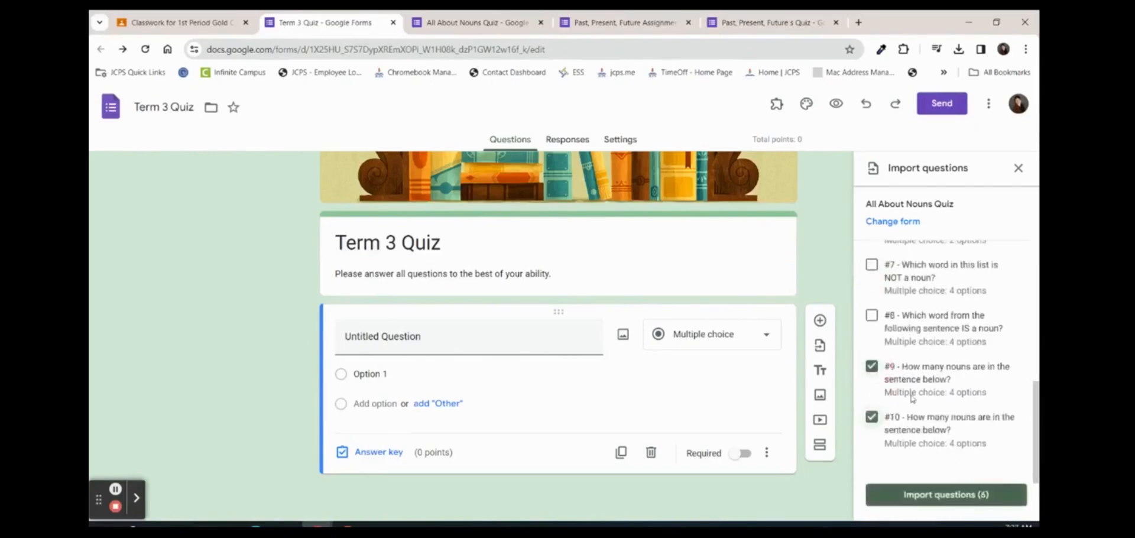
pyautogui.click(924, 495)
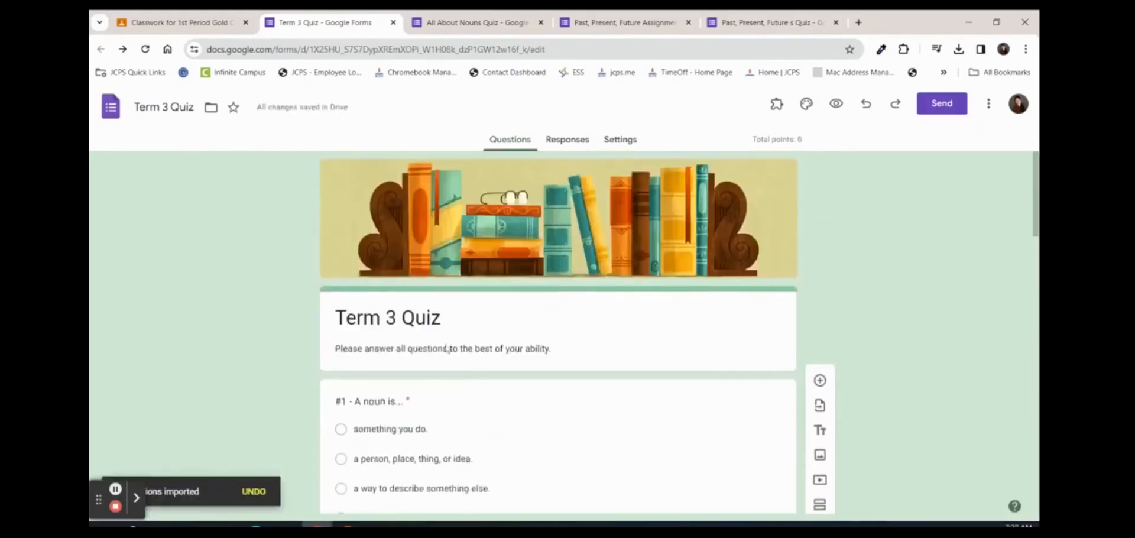
# Remove the '#10 - ' prefix from question 10's title
pyautogui.scroll(-4, 556, 370)
pyautogui.scroll(2, 544, 377)
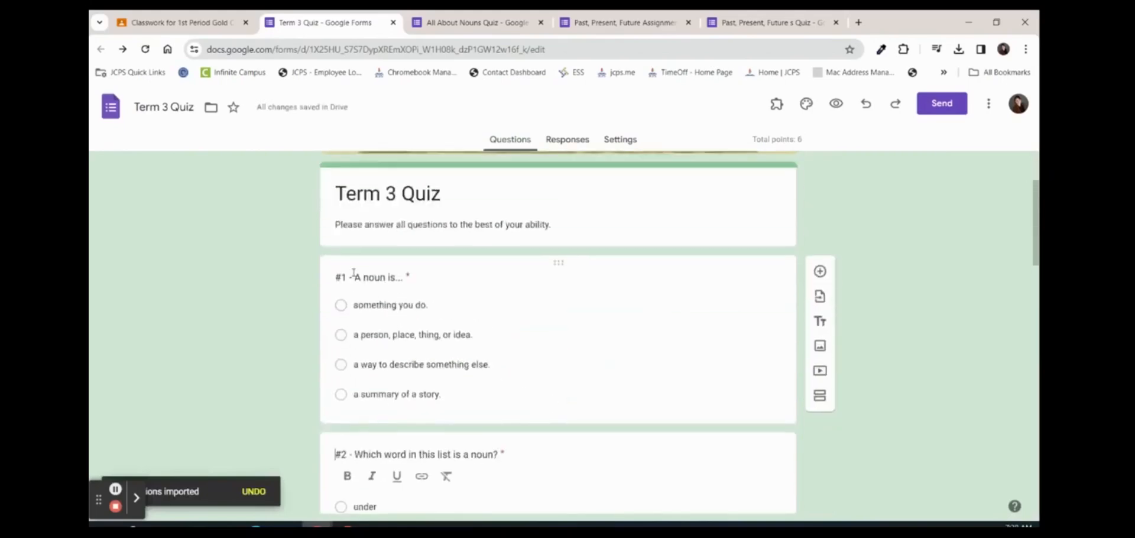
pyautogui.click(354, 273)
pyautogui.scroll(-15, 366, 385)
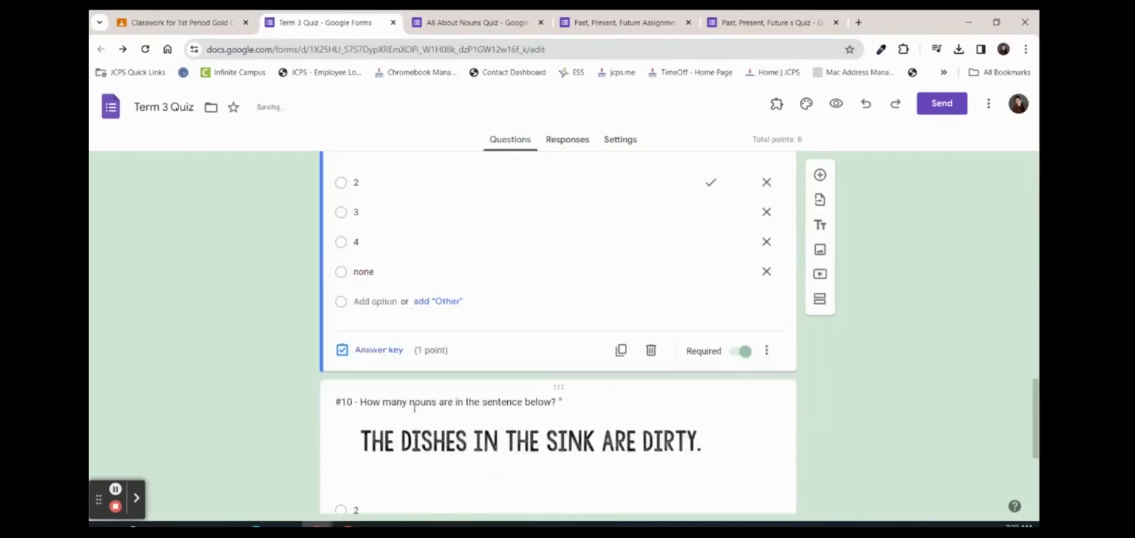
pyautogui.click(361, 404)
pyautogui.click(368, 328)
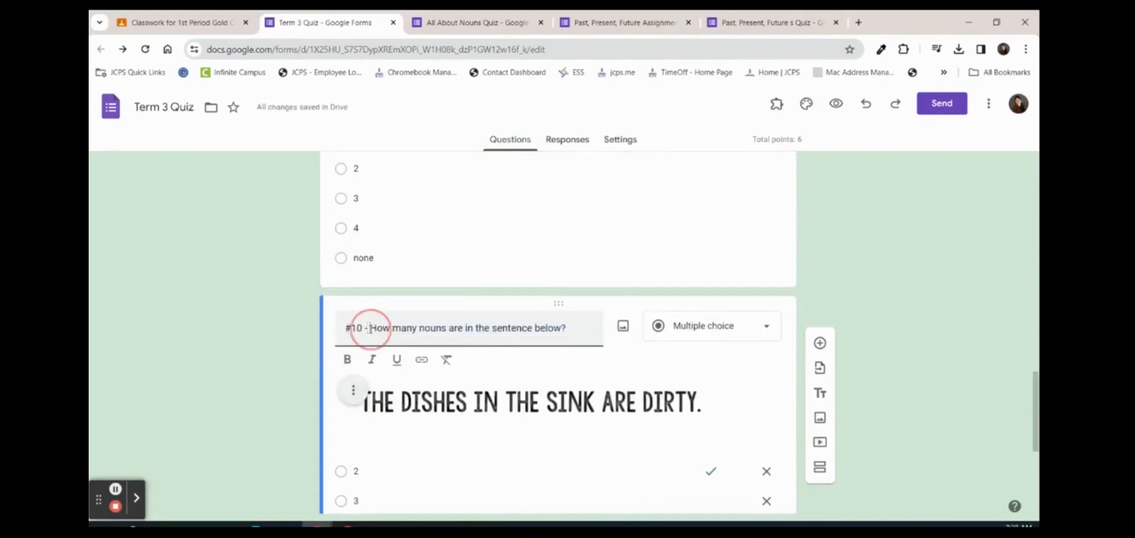
pyautogui.press('BackSpace')
pyautogui.press('BackSpace')
pyautogui.press('BackSpace')
pyautogui.press('BackSpace')
pyautogui.press('BackSpace')
pyautogui.press('BackSpace')
# Confirm the noun-count question's answer key marks 2 as correct for 1 point
pyautogui.scroll(-4, 388, 368)
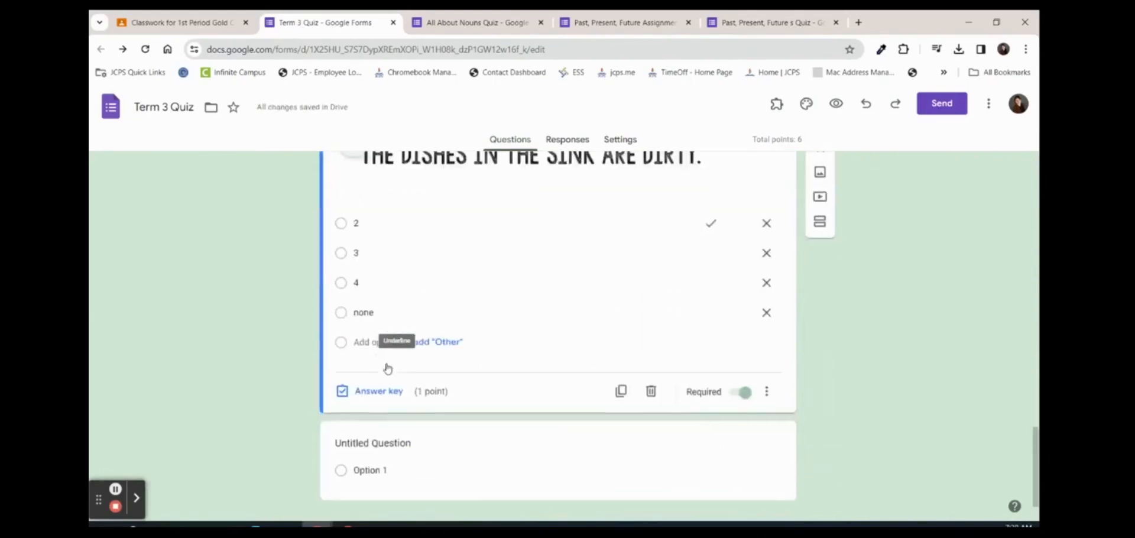
pyautogui.scroll(15, 585, 431)
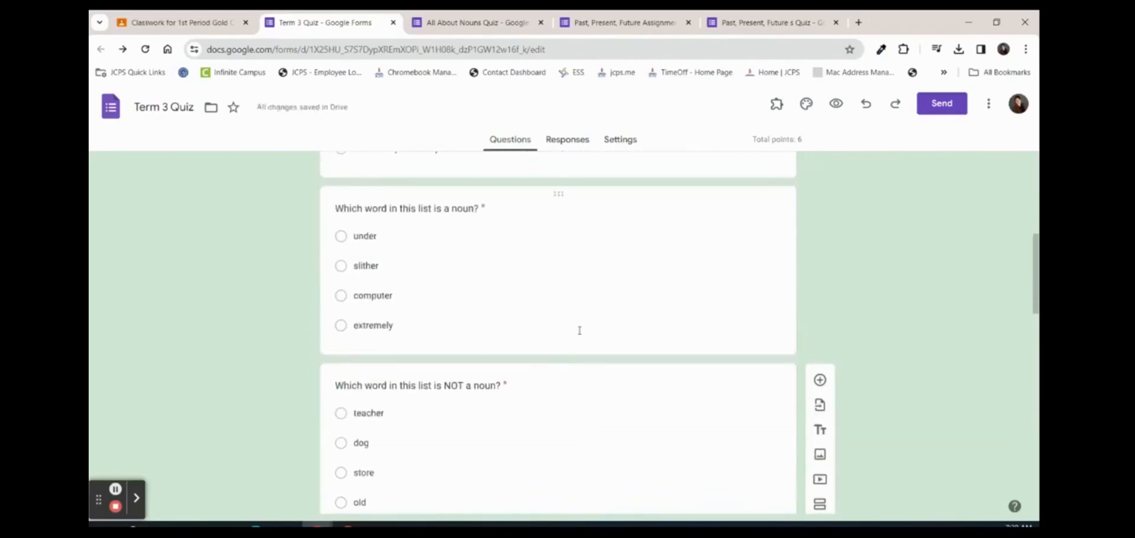
pyautogui.scroll(-12, 580, 330)
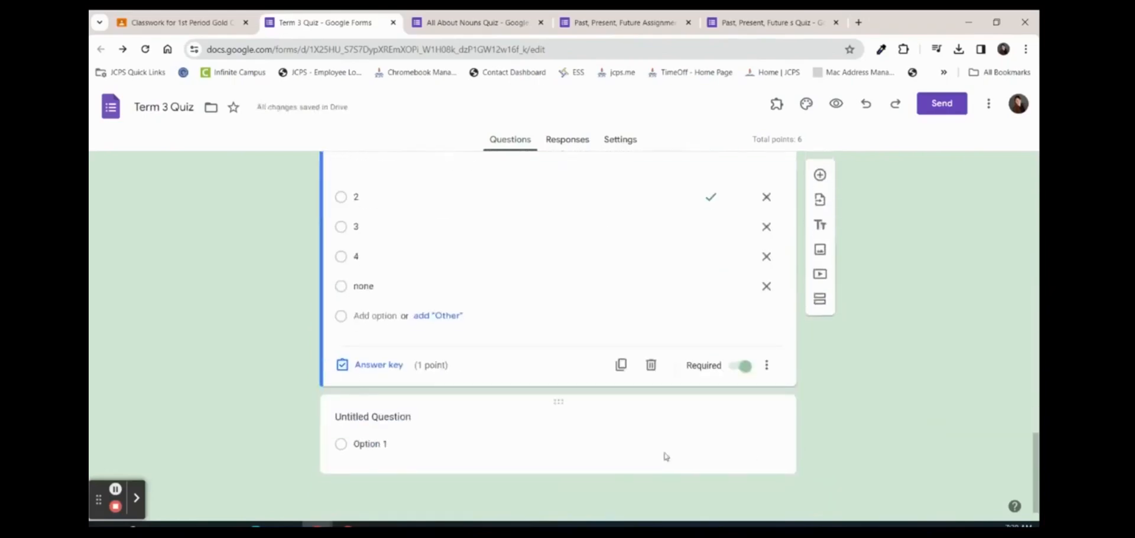
pyautogui.scroll(2, 500, 426)
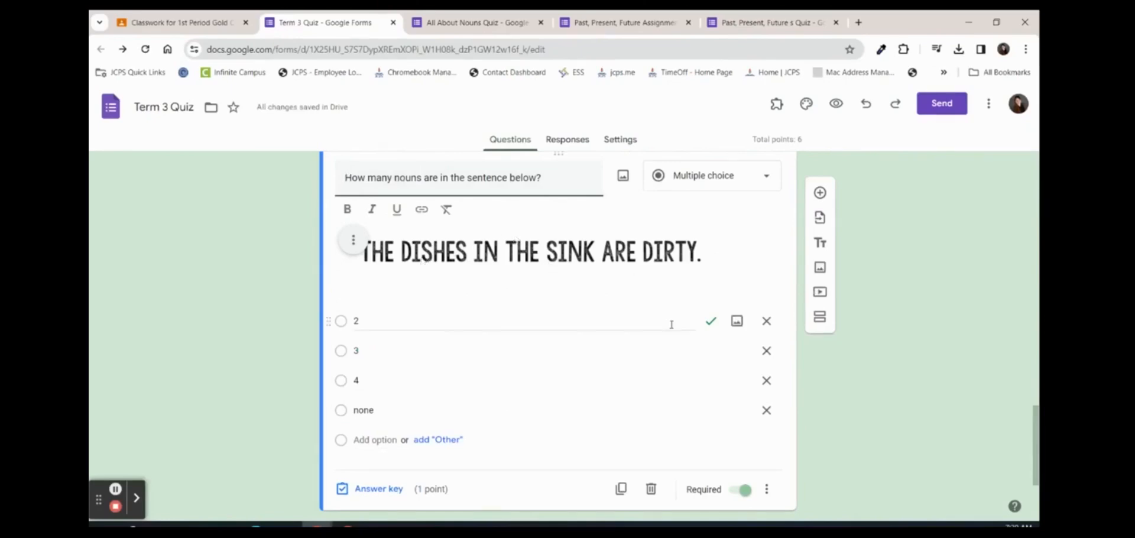
pyautogui.click(373, 488)
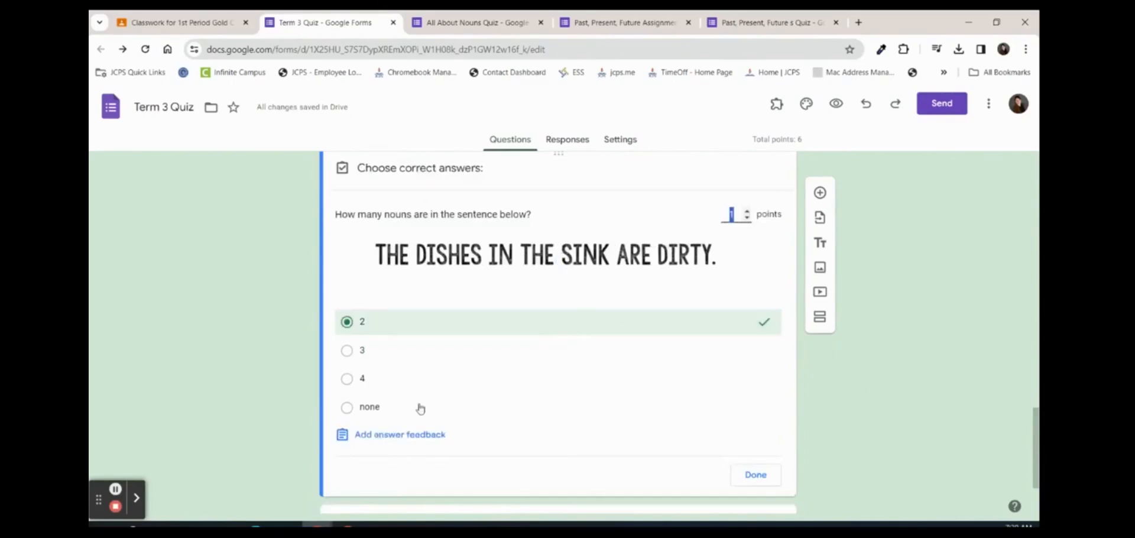
pyautogui.click(755, 476)
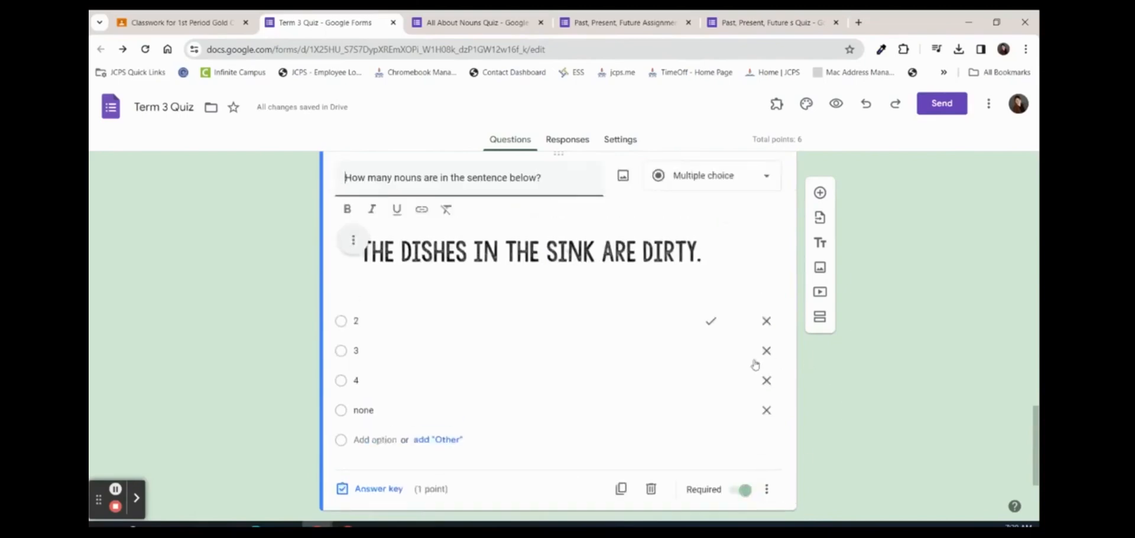
pyautogui.scroll(5, 752, 363)
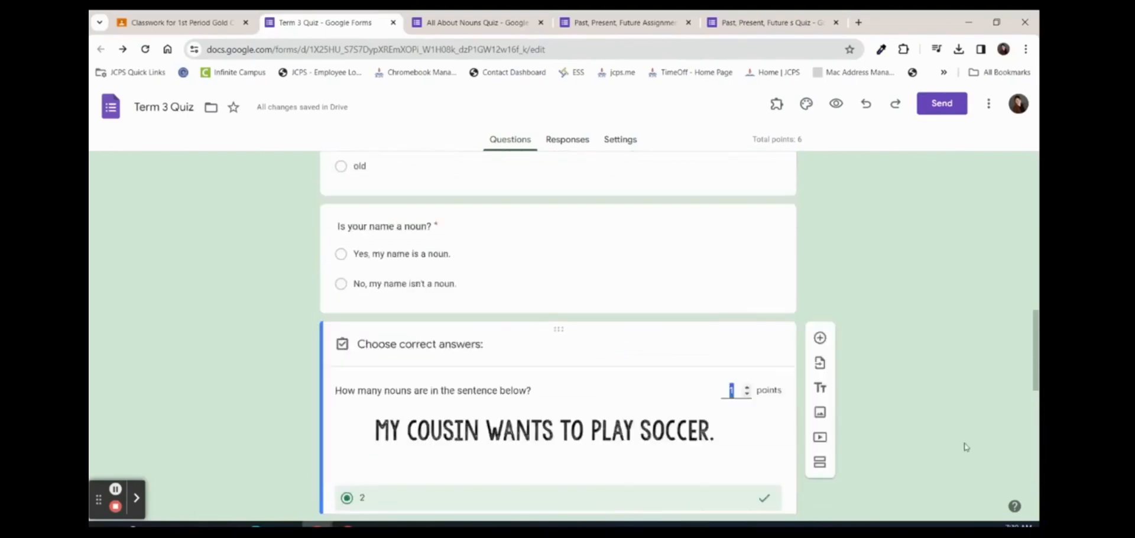
pyautogui.click(906, 415)
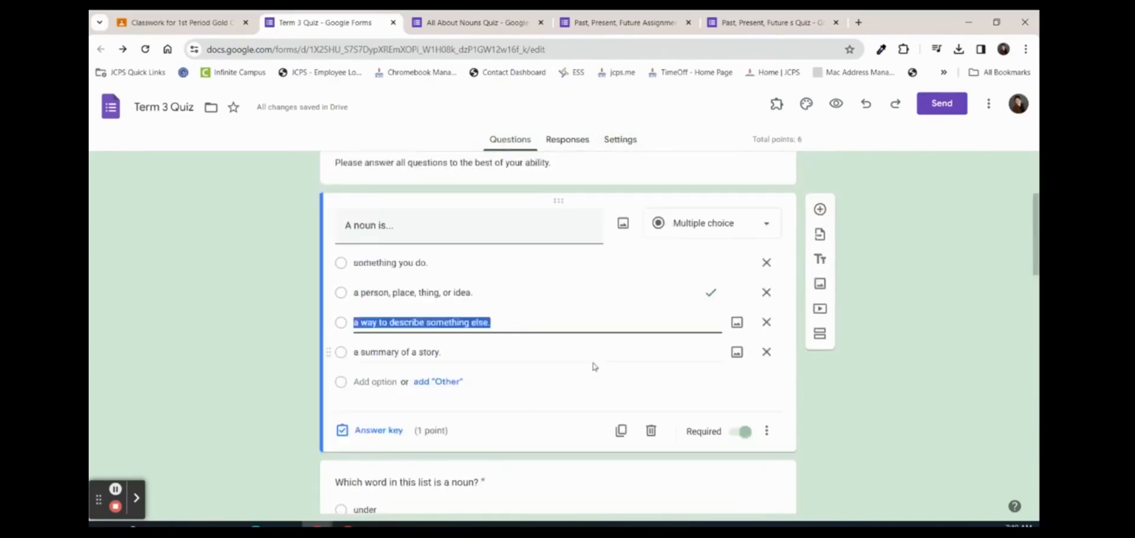
# Confirm 'a person, place, thing, or idea' is the correct answer to the 'A noun is...' question
pyautogui.click(373, 431)
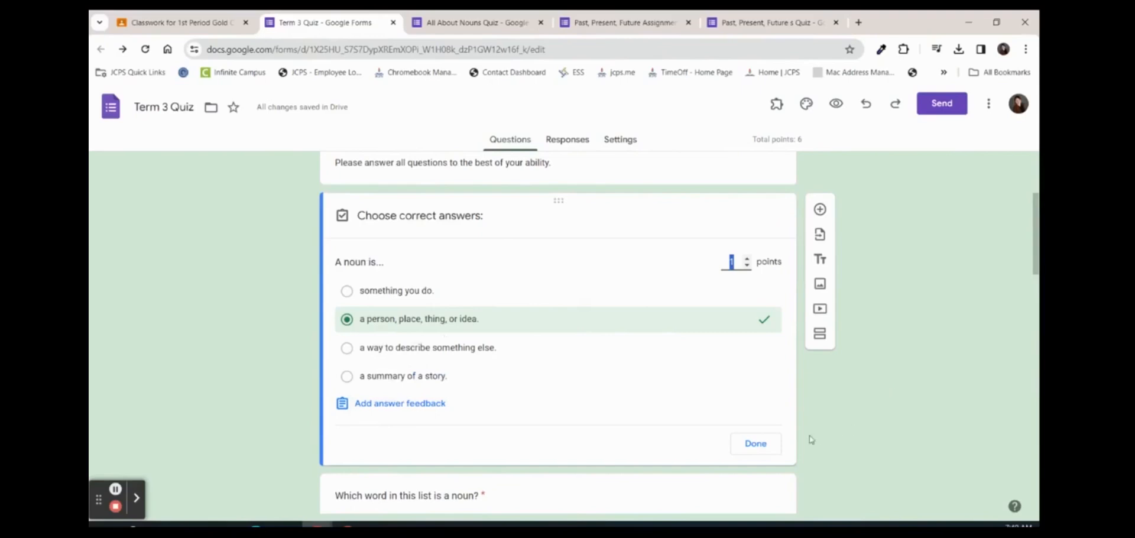
pyautogui.click(772, 448)
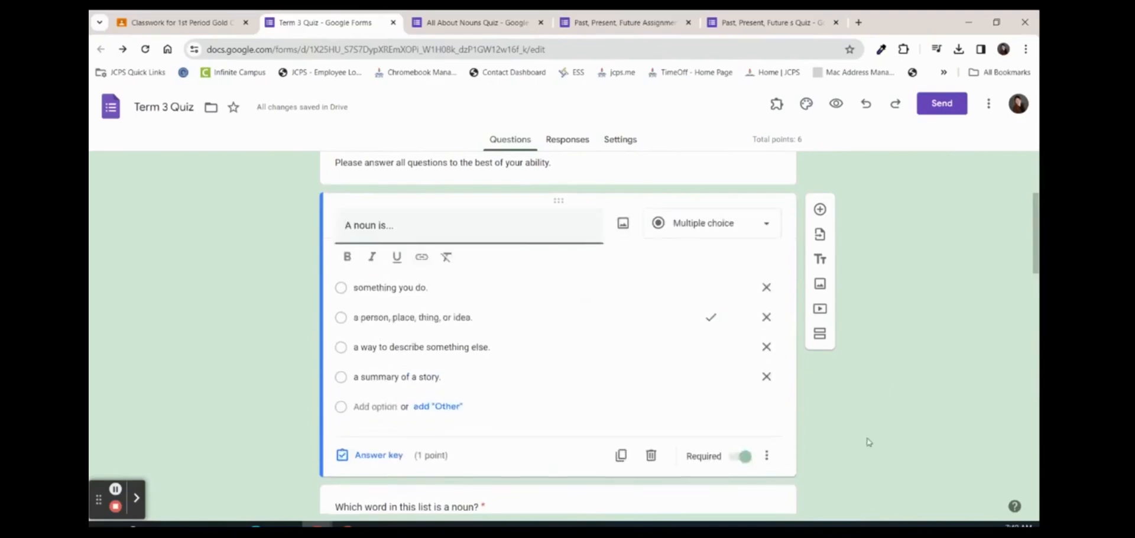
pyautogui.click(820, 235)
# Import questions #1–#4 from the Past, Present, Future quiz into Term 3 Quiz
pyautogui.click(598, 366)
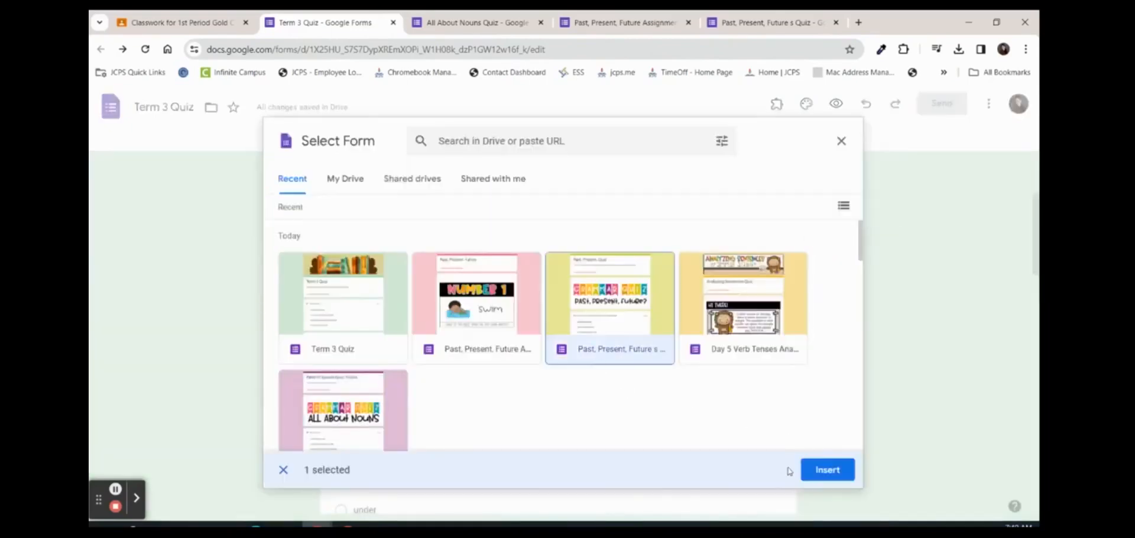
pyautogui.click(827, 473)
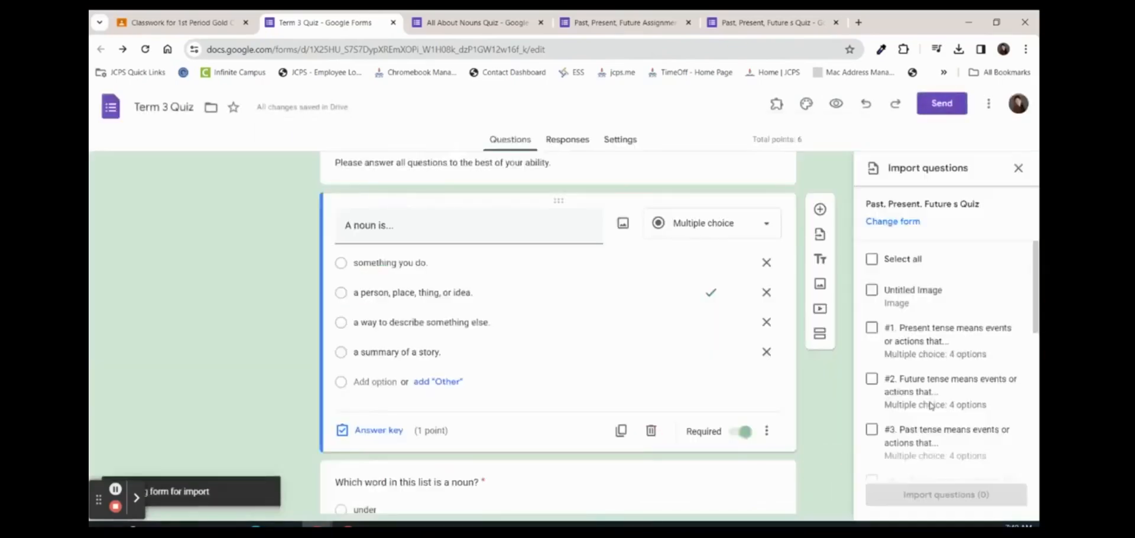
pyautogui.click(954, 323)
pyautogui.scroll(-1, 955, 340)
pyautogui.click(957, 353)
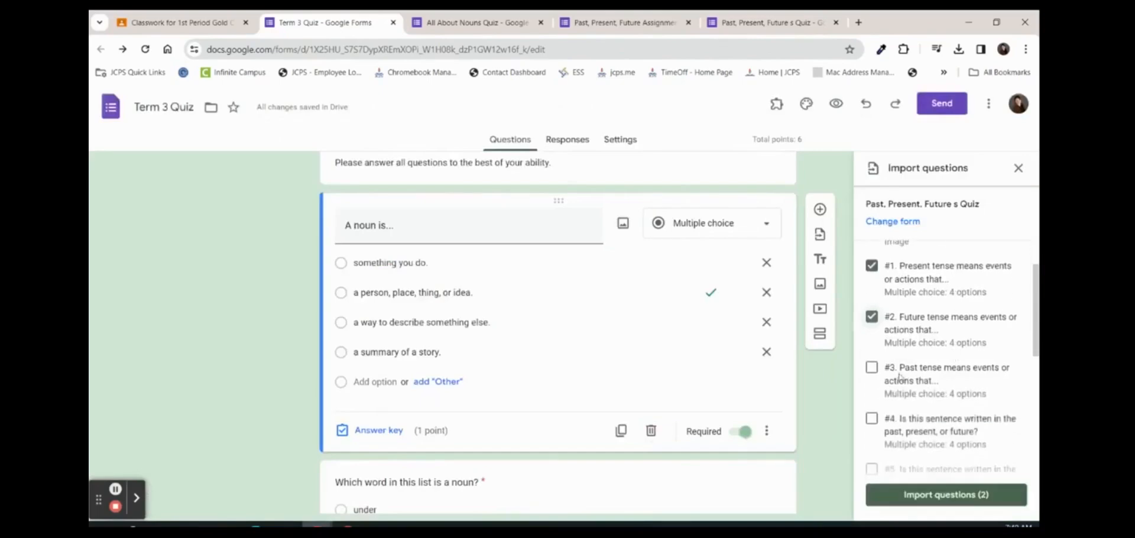
pyautogui.click(880, 372)
pyautogui.scroll(-2, 878, 343)
pyautogui.click(875, 298)
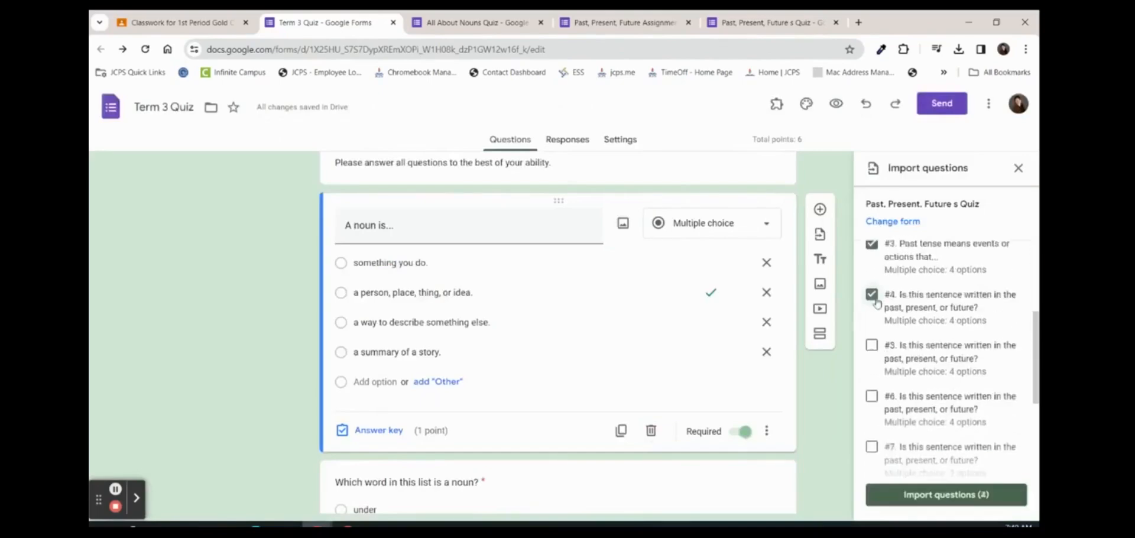
pyautogui.click(941, 495)
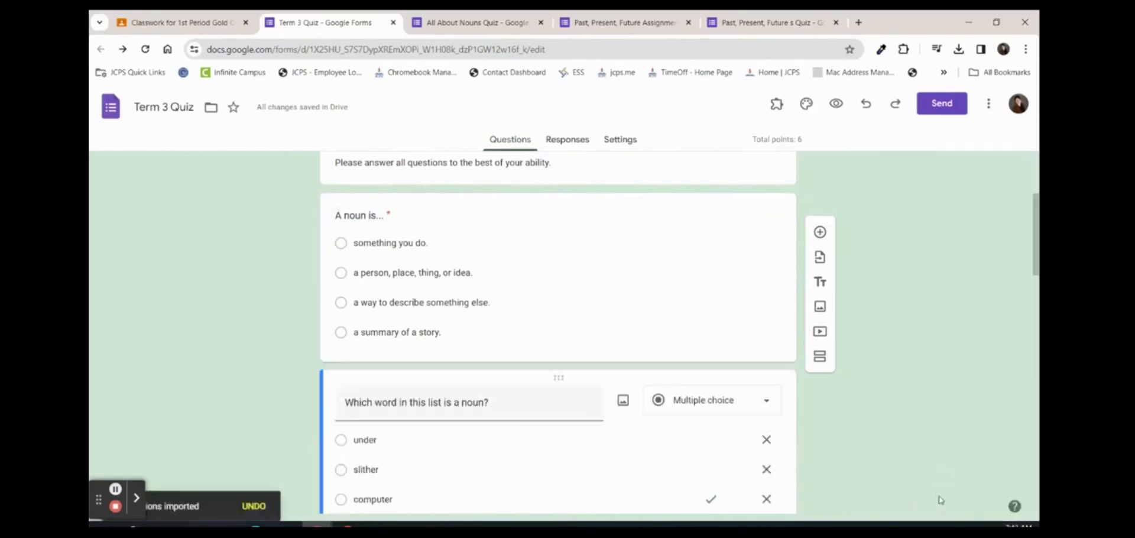
# Verify question #4's answer key marks 'future' correct, then add a new blank question
pyautogui.click(353, 328)
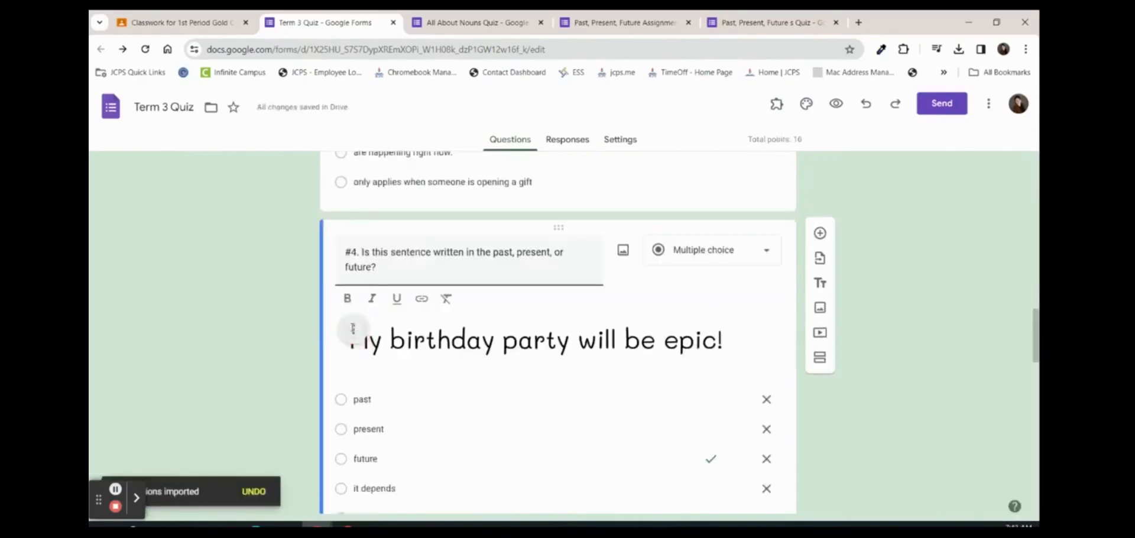
pyautogui.scroll(-2, 498, 320)
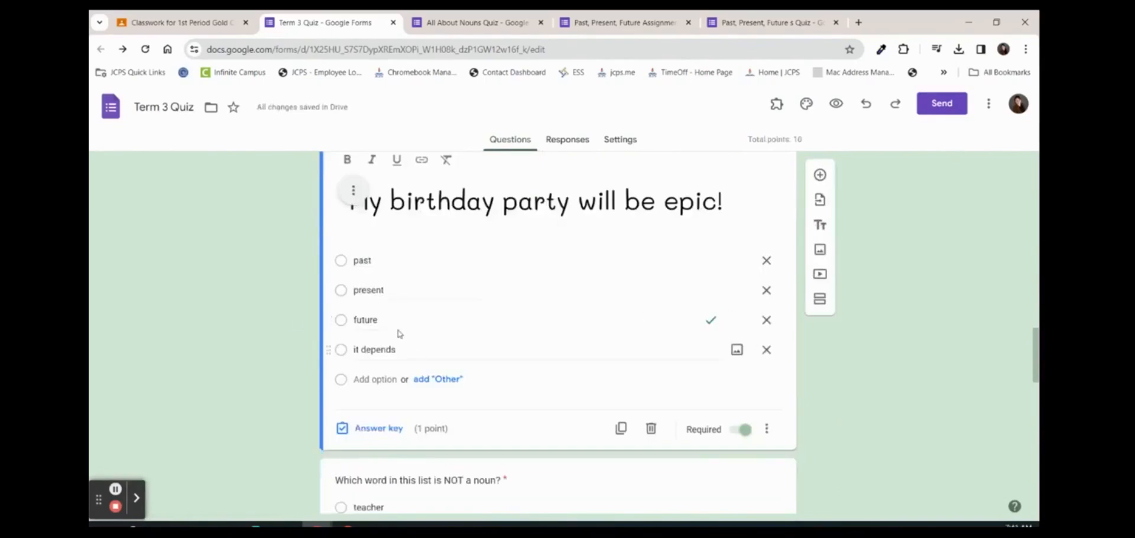
pyautogui.click(379, 432)
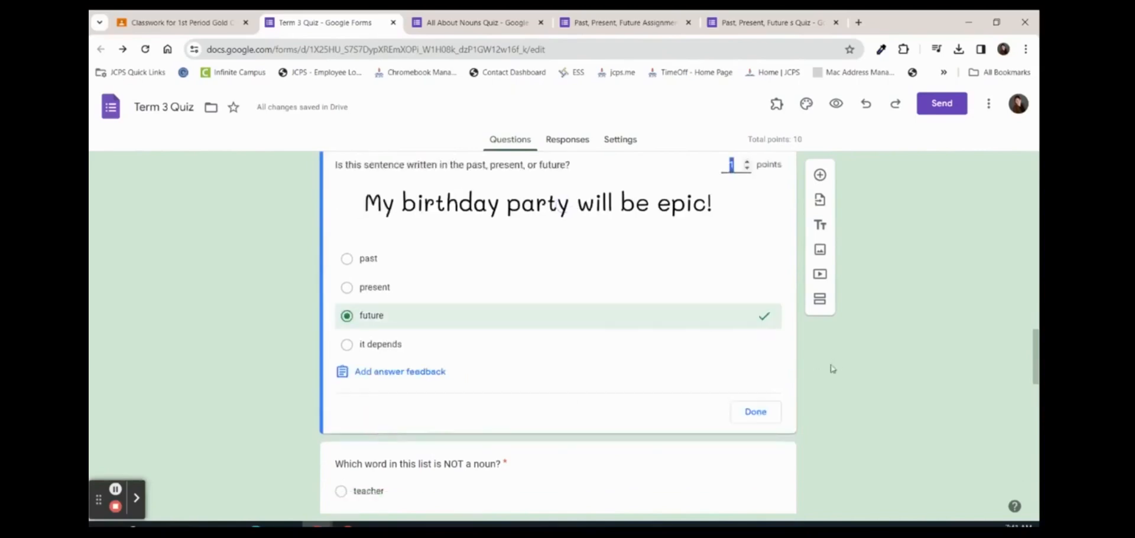
pyautogui.click(761, 410)
pyautogui.scroll(-10, 887, 416)
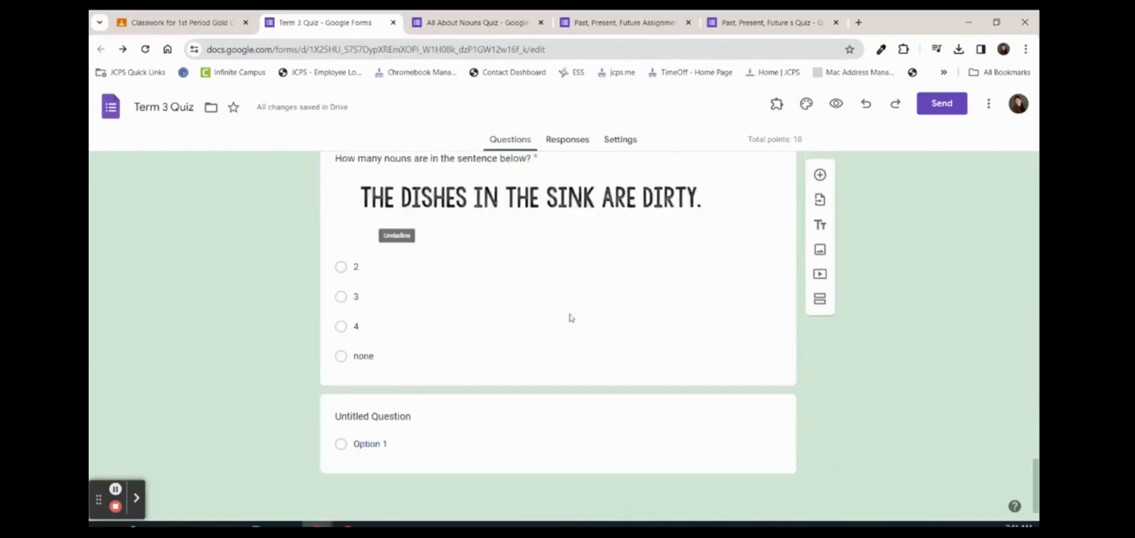
pyautogui.click(820, 174)
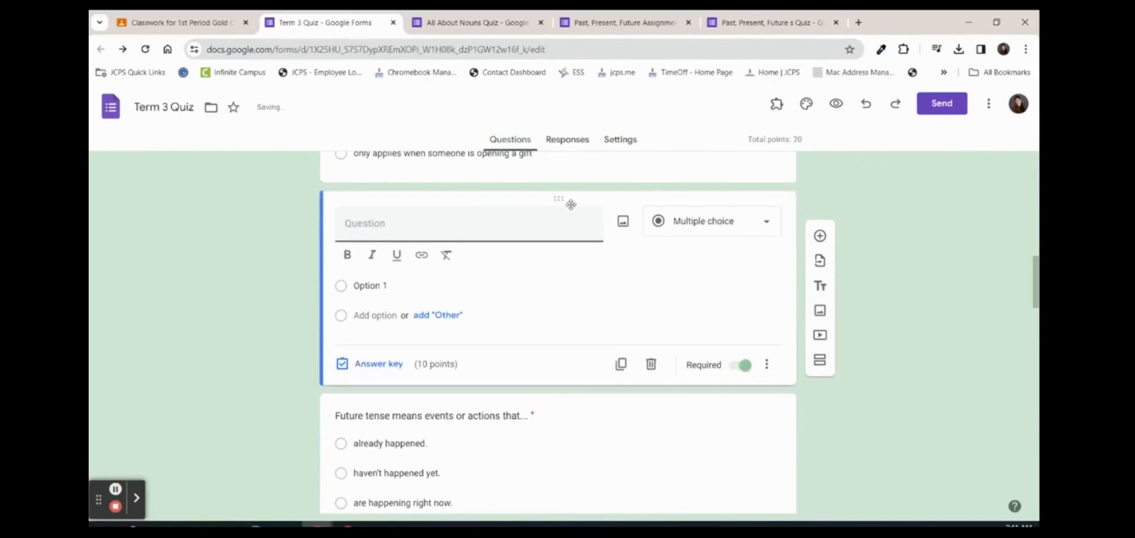
# Move the new question to the end and try the linear scale, dropdown and checkbox types
pyautogui.moveTo(558, 198); pyautogui.dragTo(545, 375)
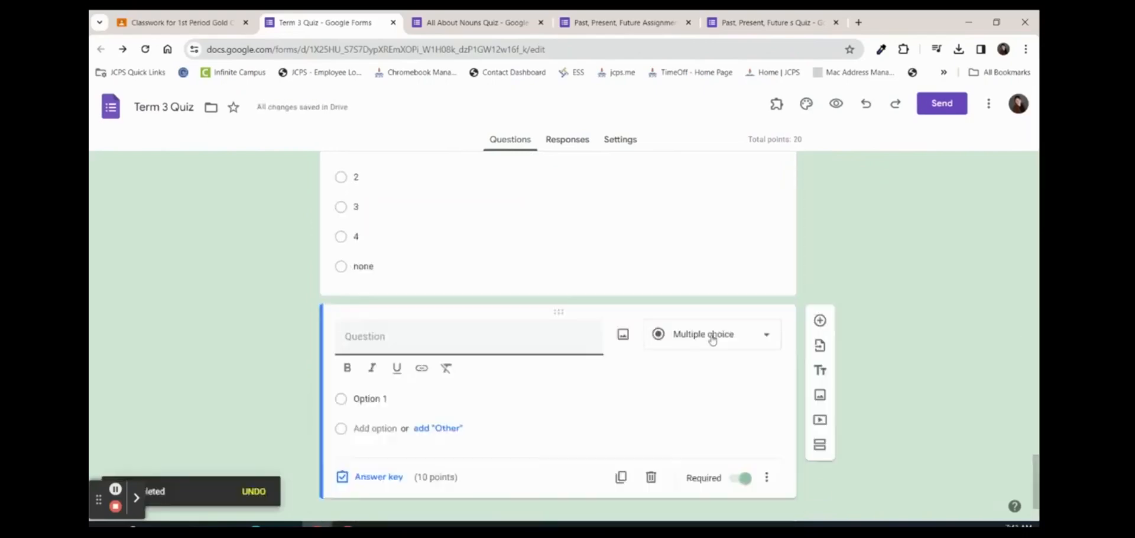
pyautogui.click(713, 339)
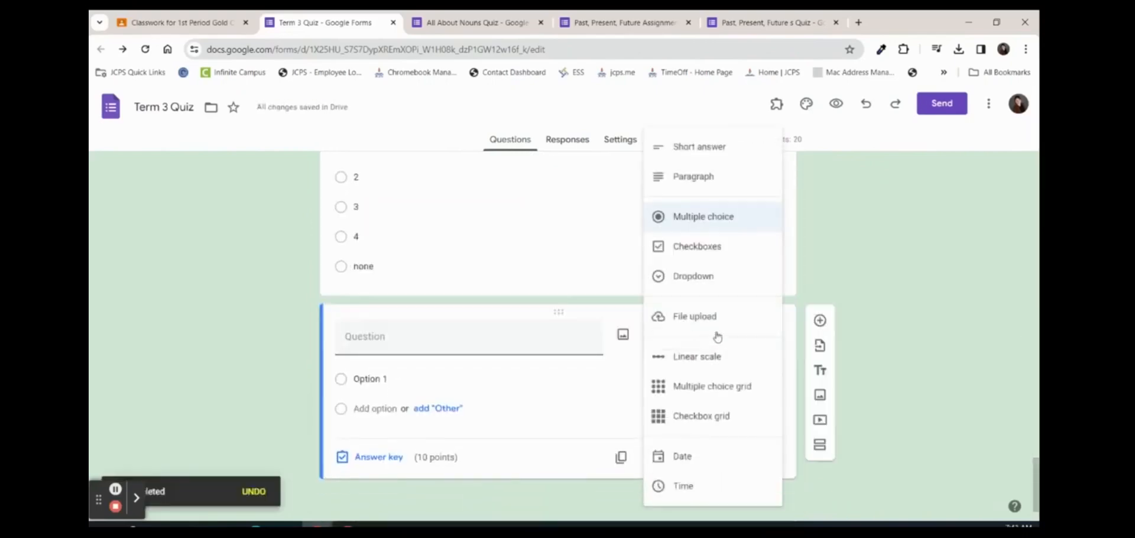
pyautogui.click(705, 329)
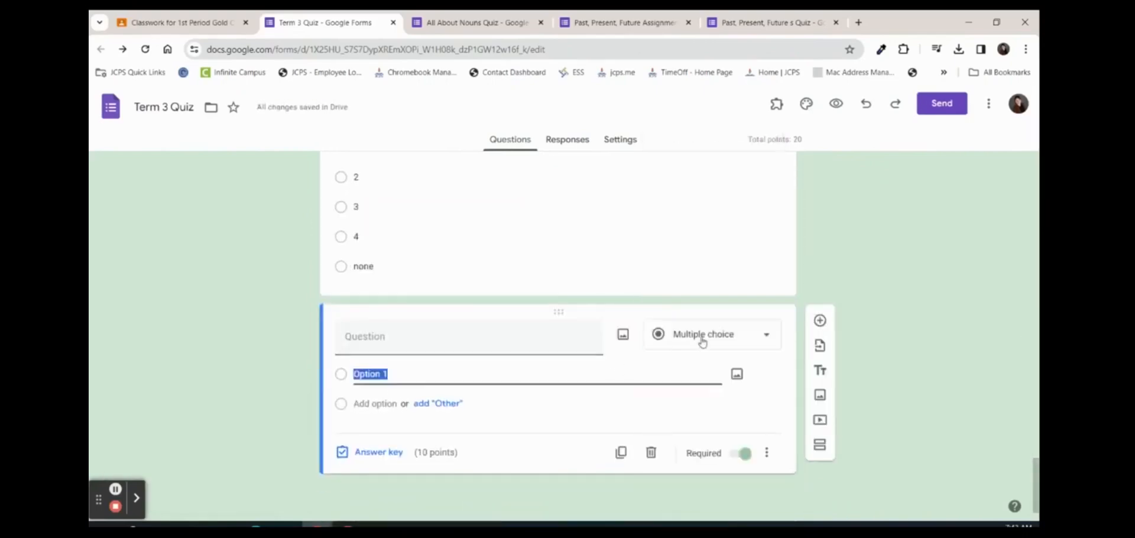
pyautogui.click(702, 339)
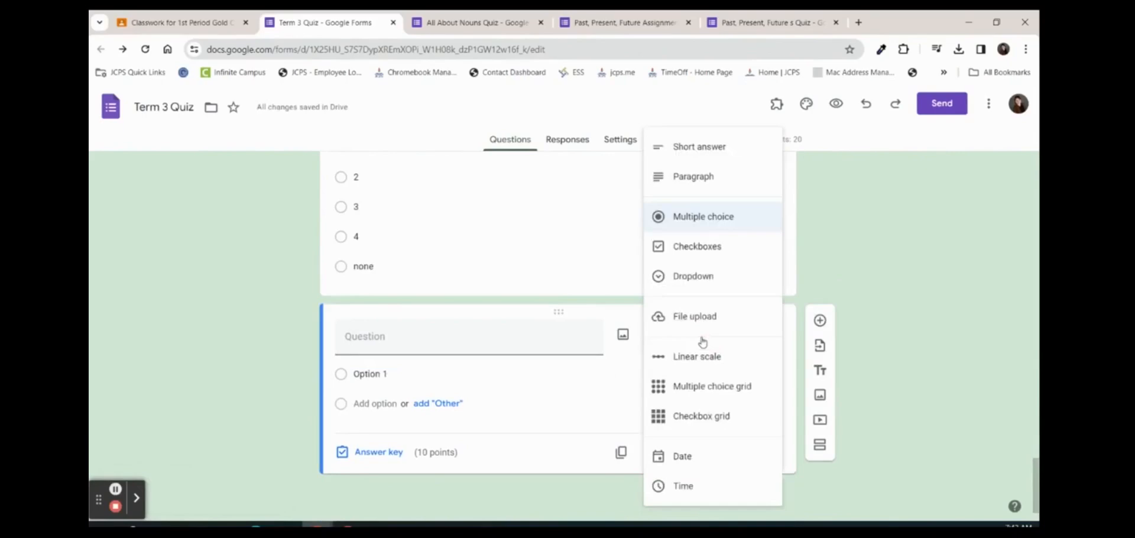
pyautogui.click(699, 355)
pyautogui.click(733, 333)
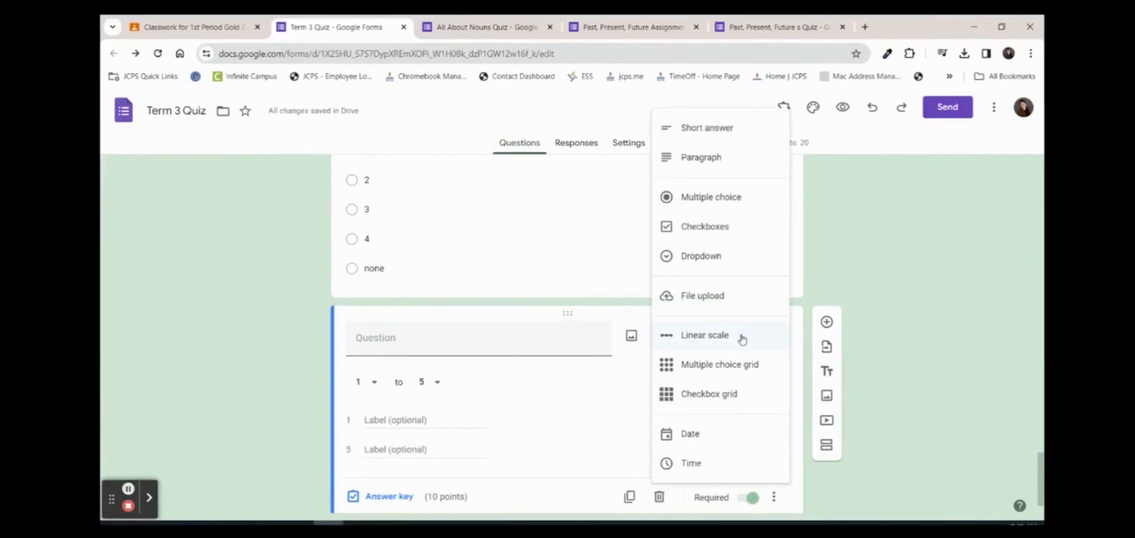
pyautogui.click(706, 256)
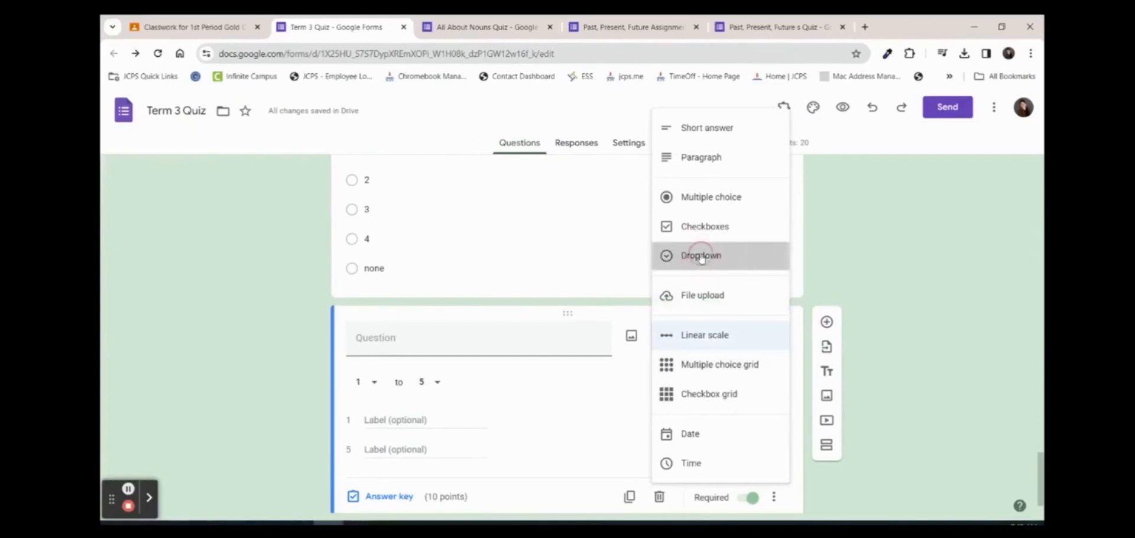
pyautogui.click(473, 343)
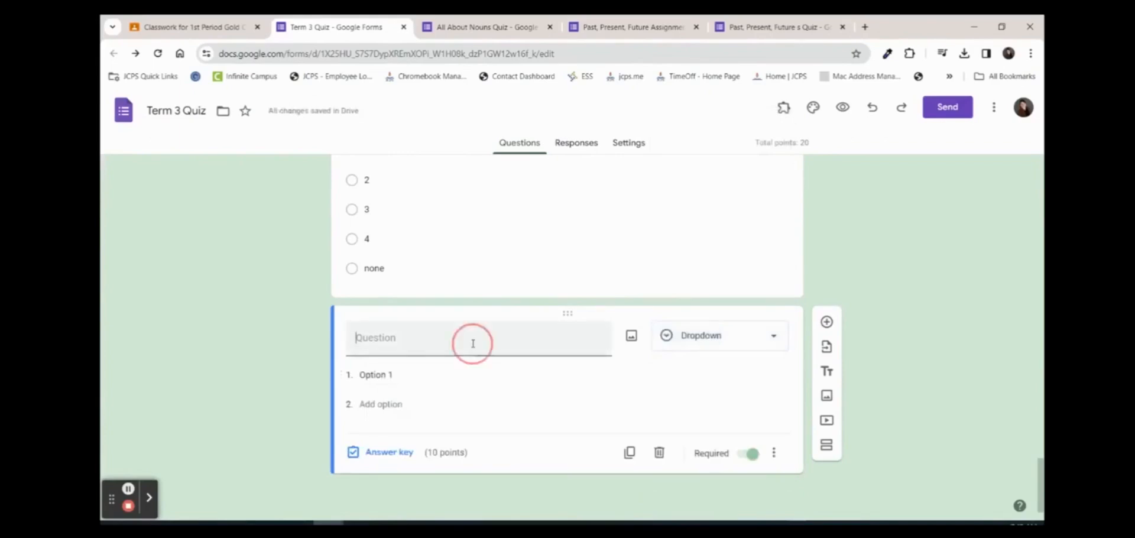
pyautogui.click(751, 342)
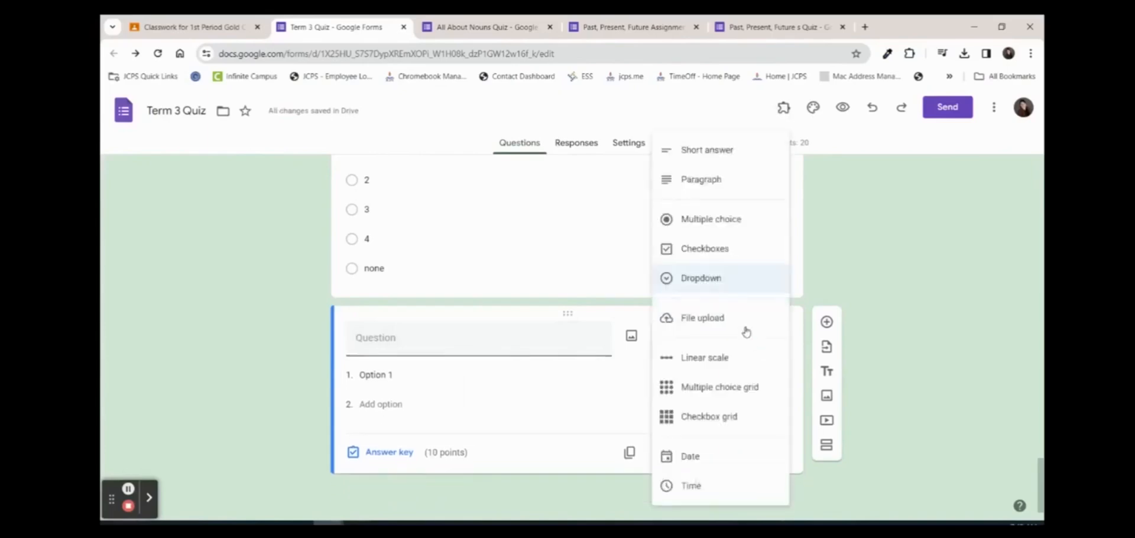
pyautogui.click(748, 250)
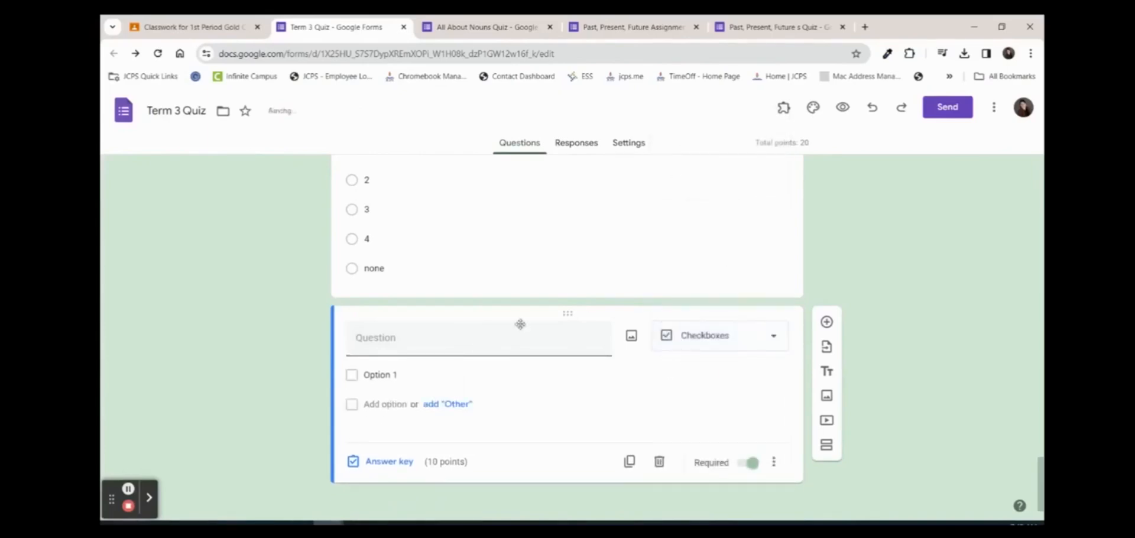
pyautogui.click(708, 335)
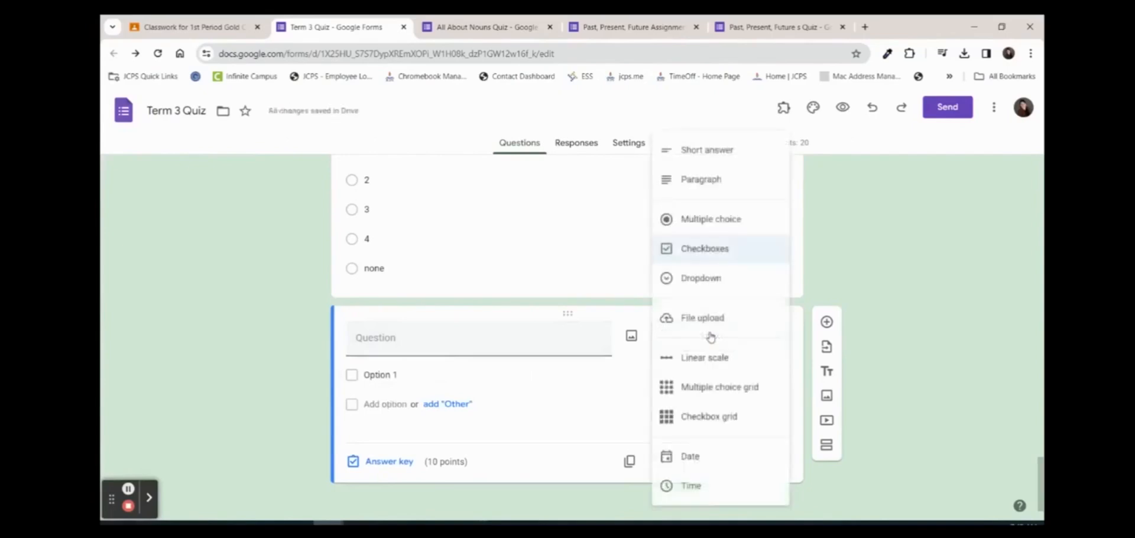
pyautogui.click(499, 424)
# Title the question 'All sentences must have a mnoun. True or False'
pyautogui.click(380, 463)
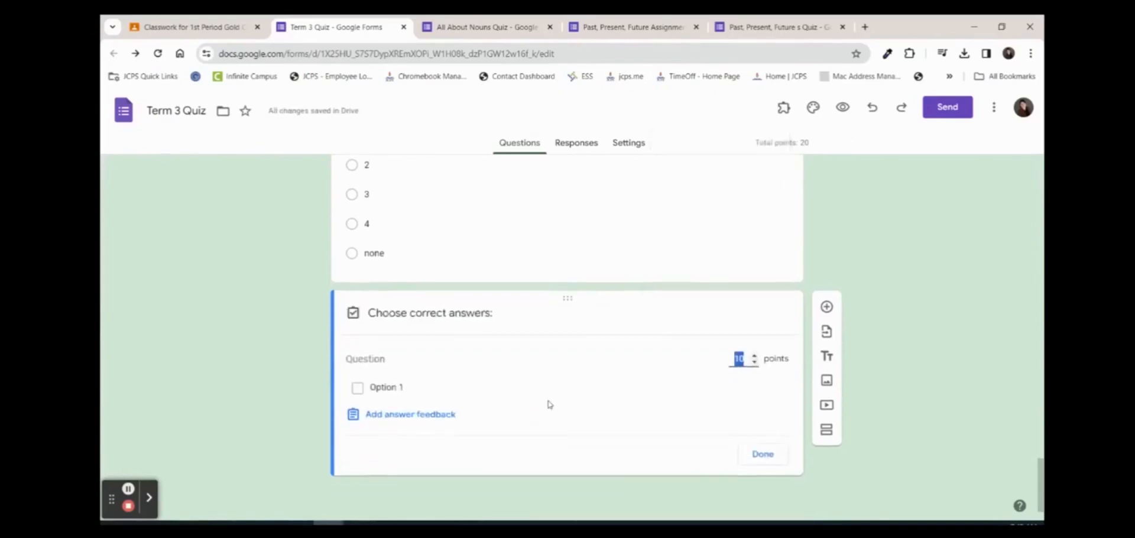
pyautogui.click(764, 456)
pyautogui.click(394, 339)
pyautogui.write('All sentenc')
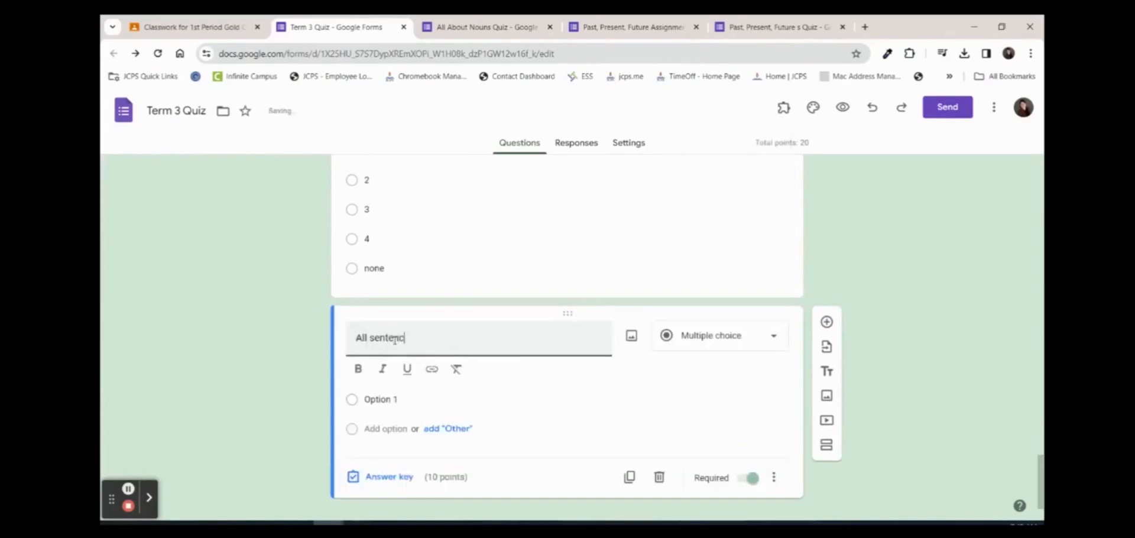
pyautogui.write('es must have a ')
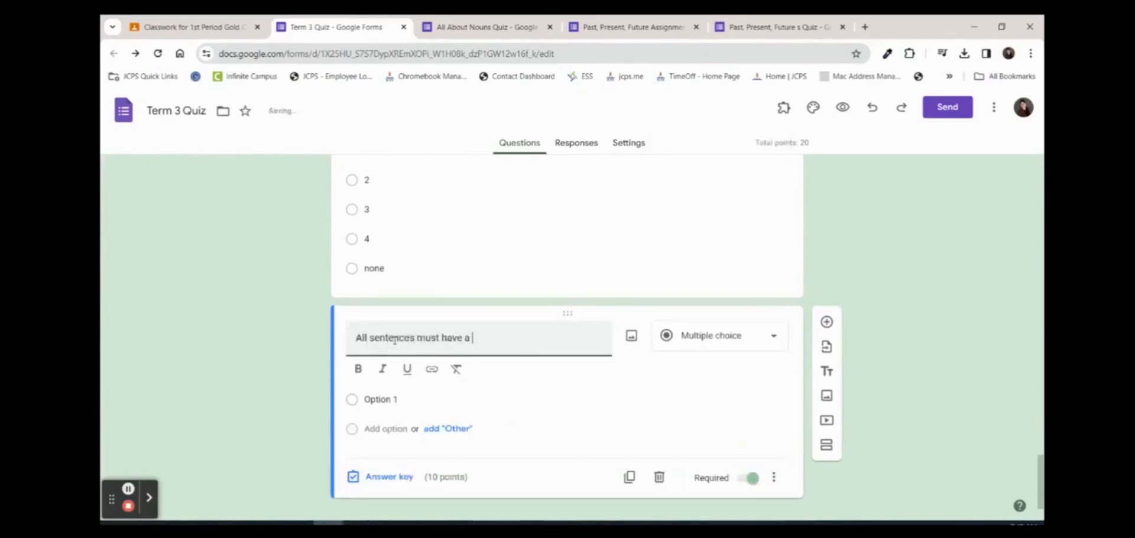
pyautogui.write('mnoun. True or False')
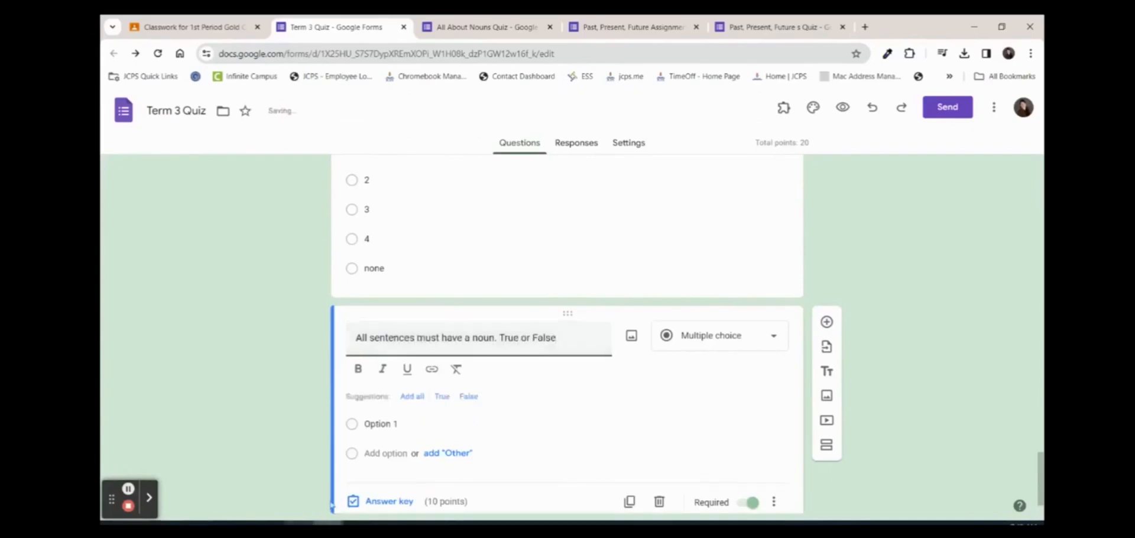
# Give 'All sentences must have a noun' True/False options with True keyed correct, then reopen the nouns-count answer key
pyautogui.scroll(-1, 586, 397)
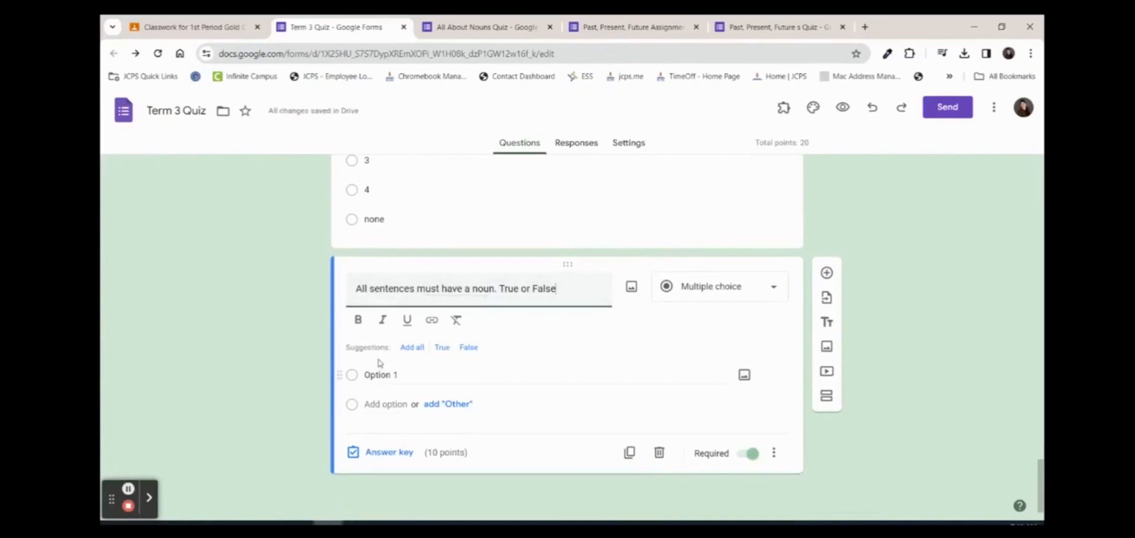
pyautogui.click(413, 348)
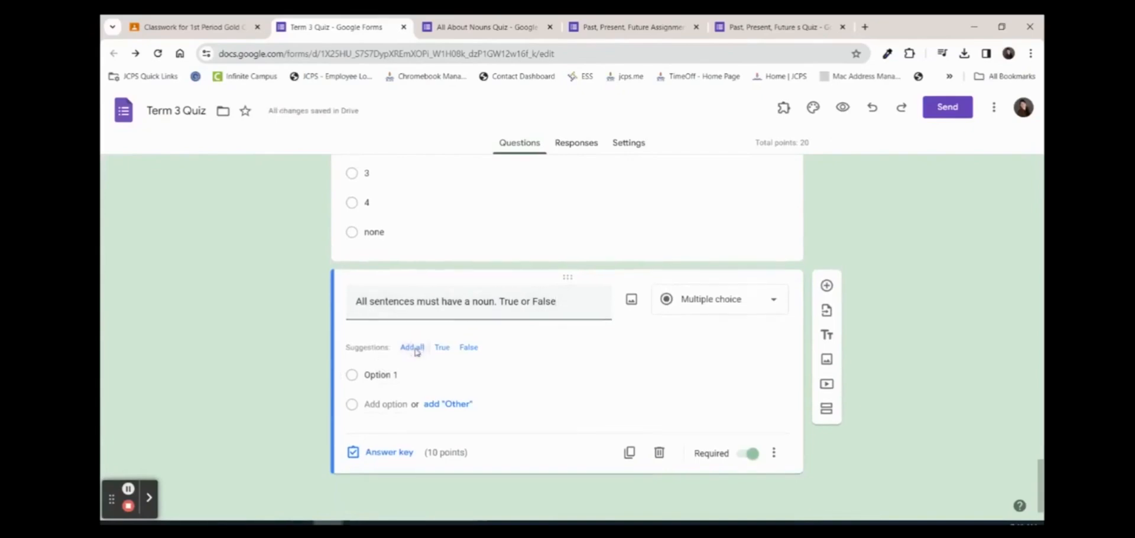
pyautogui.click(414, 348)
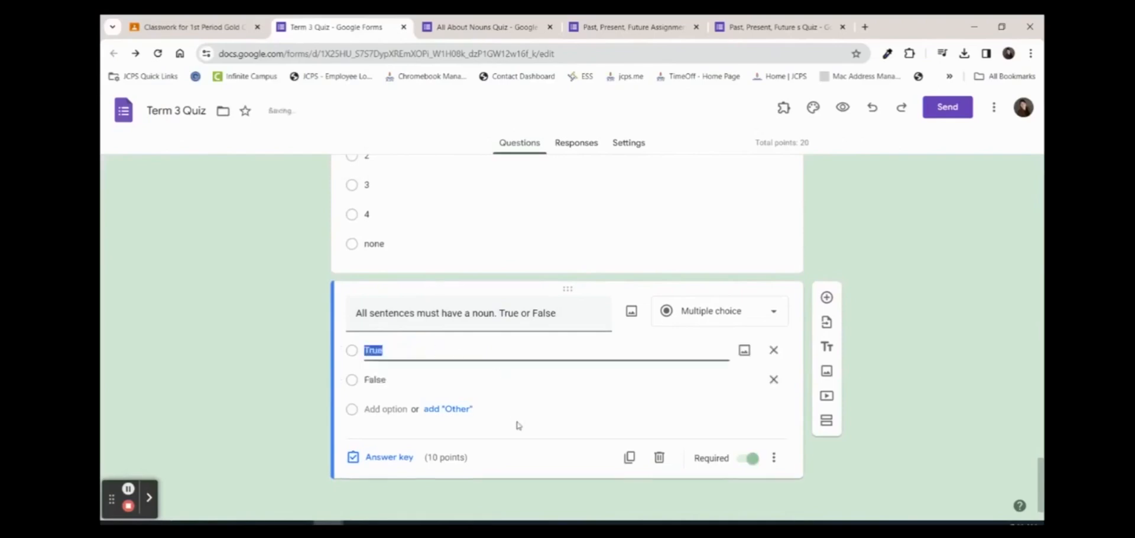
pyautogui.click(389, 457)
pyautogui.click(358, 385)
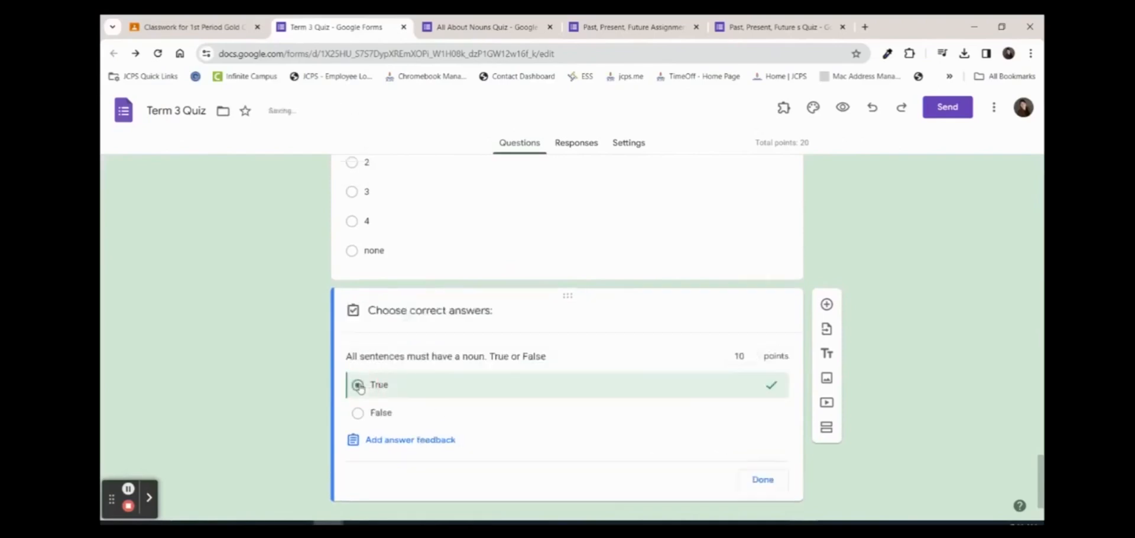
pyautogui.click(761, 482)
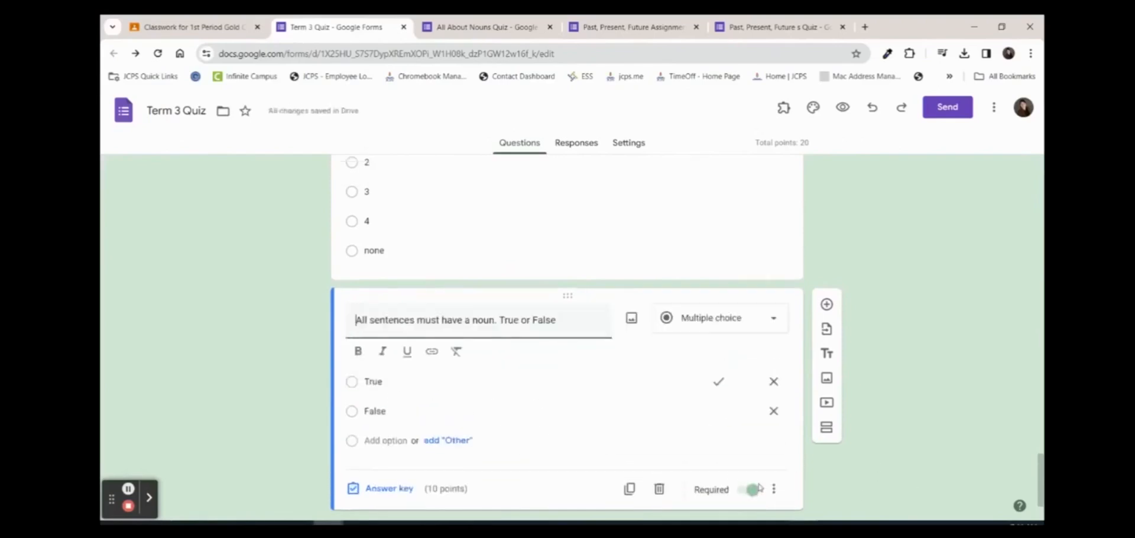
pyautogui.click(367, 192)
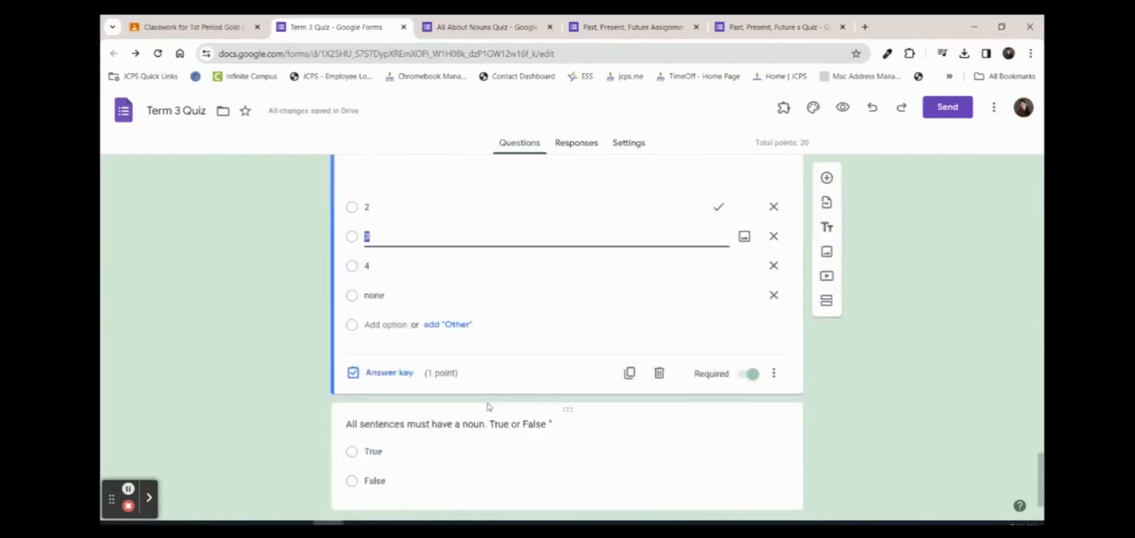
pyautogui.click(387, 373)
# Set the answer keys for the nouns-count and 'Is your name a noun?' questions
pyautogui.scroll(-3, 574, 318)
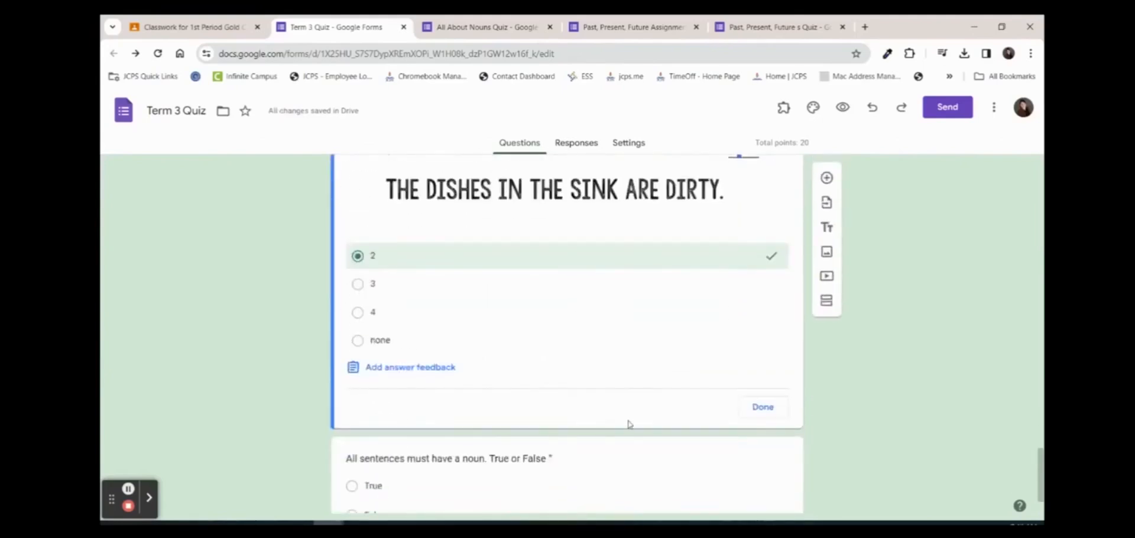
pyautogui.scroll(2, 636, 411)
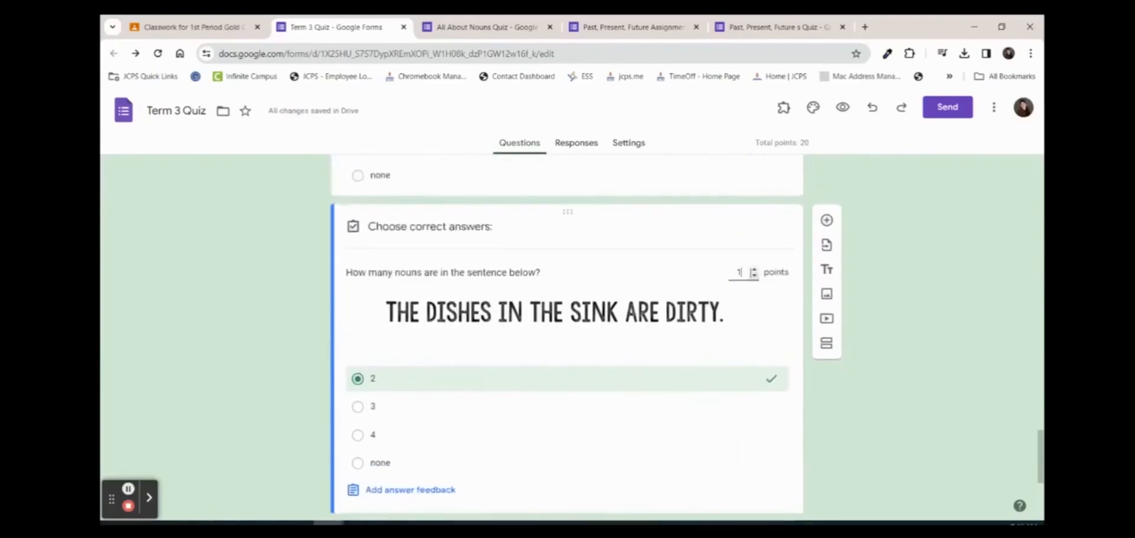
pyautogui.scroll(6, 676, 274)
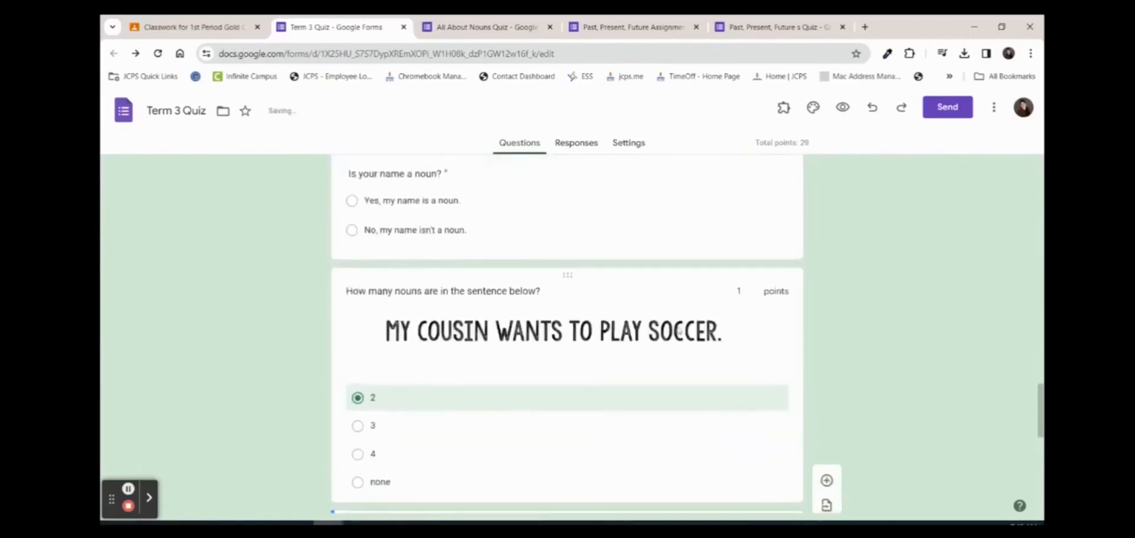
pyautogui.click(727, 315)
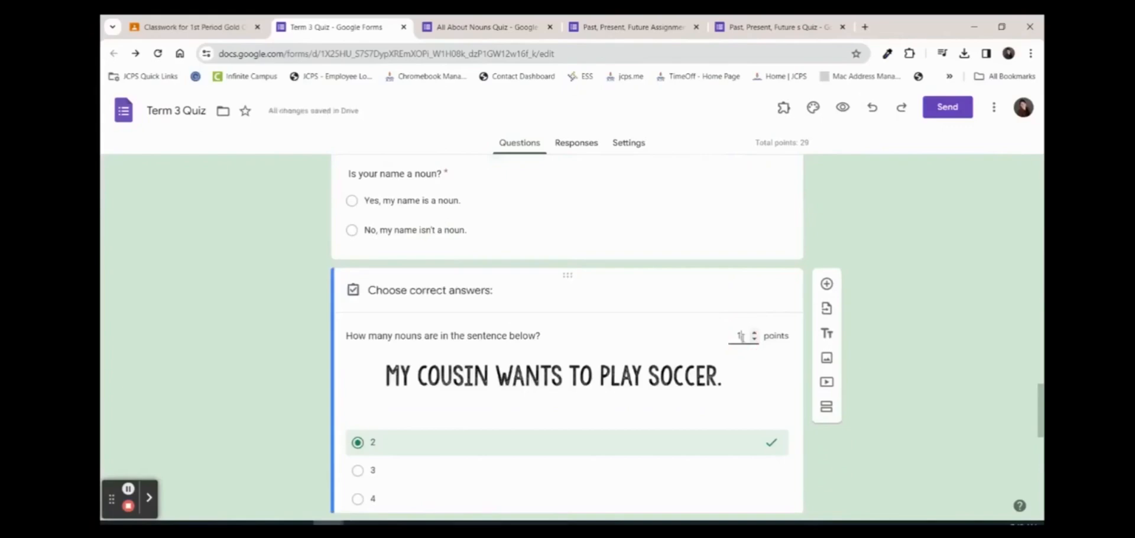
pyautogui.scroll(5, 716, 354)
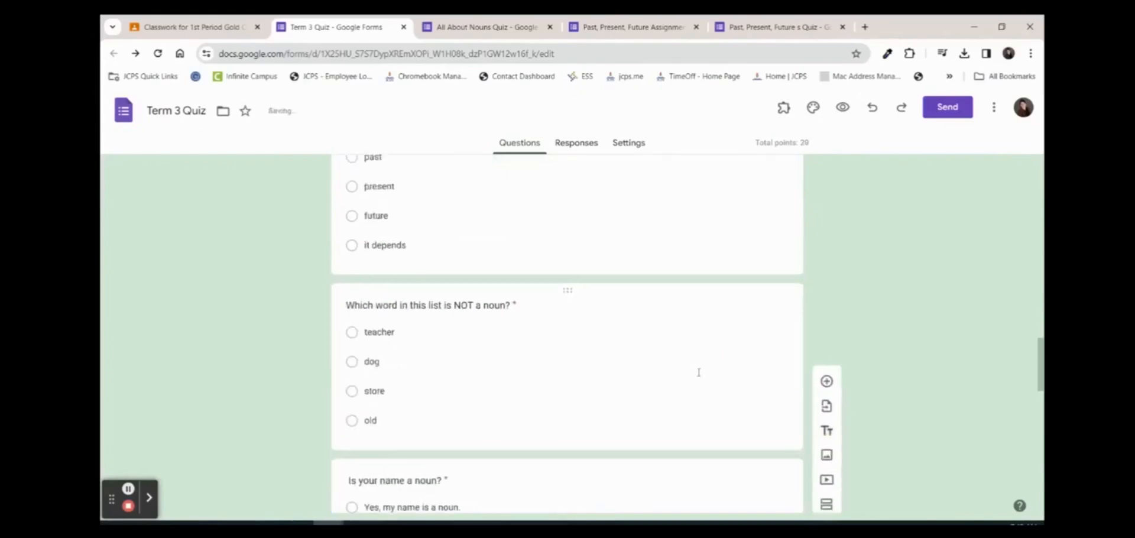
pyautogui.scroll(-3, 674, 363)
pyautogui.click(648, 354)
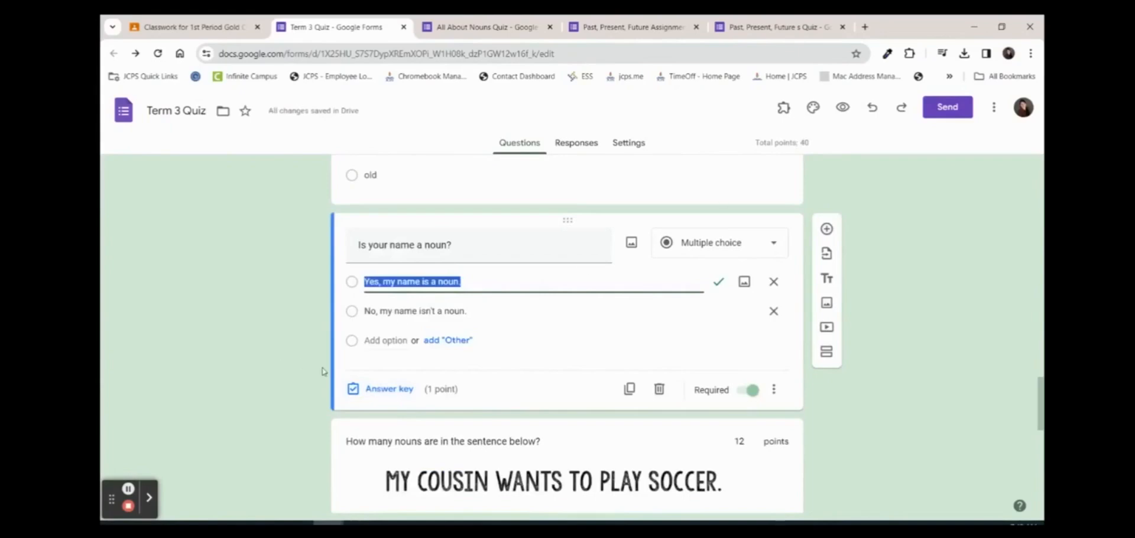
pyautogui.click(388, 390)
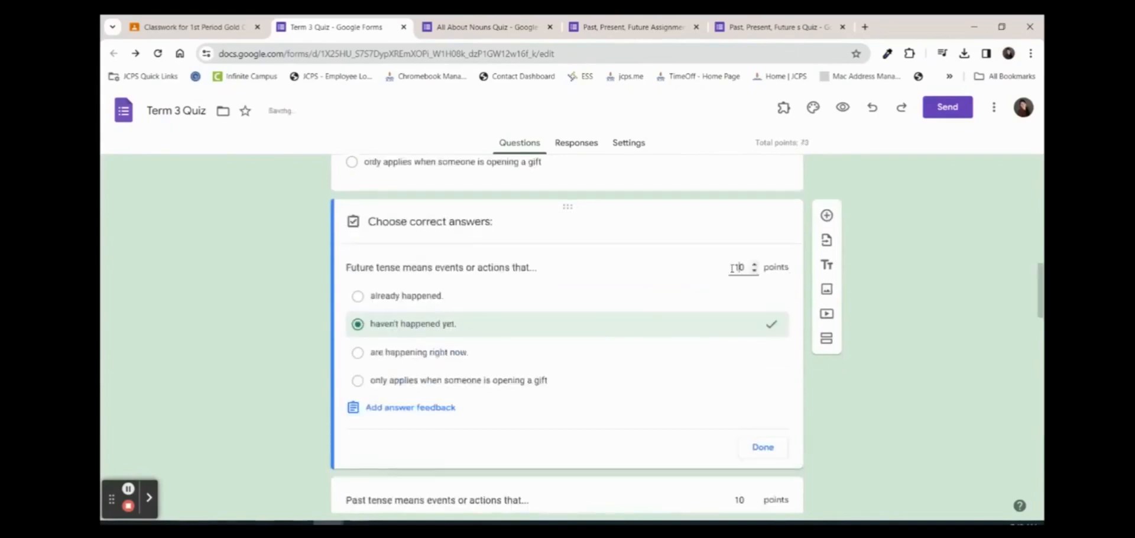
# Key the Present tense and 'Which word is a noun' questions at 10 points, then return to Classroom
pyautogui.scroll(4, 715, 279)
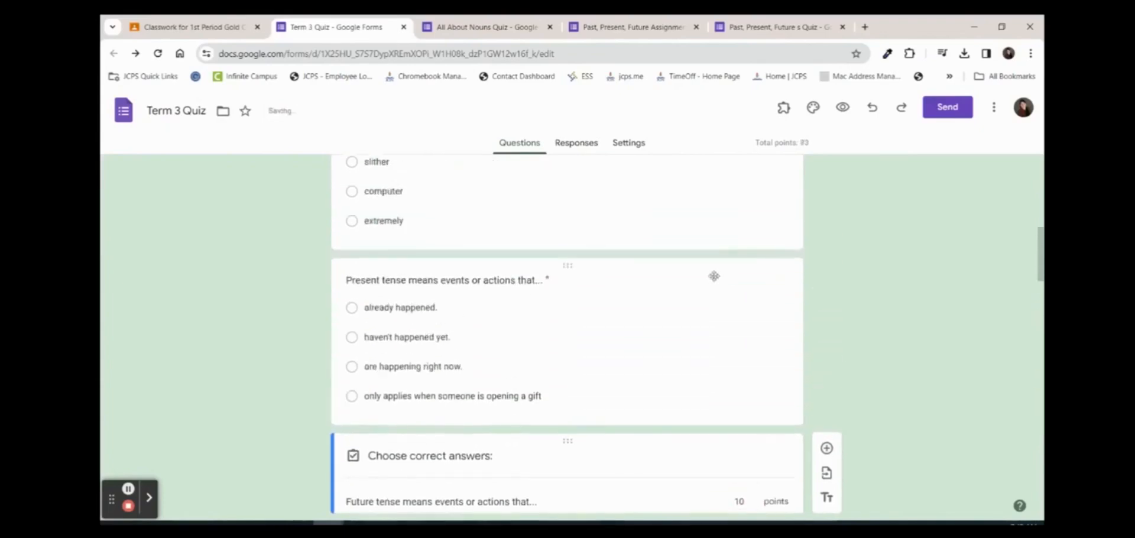
pyautogui.click(694, 315)
pyautogui.scroll(-1, 650, 379)
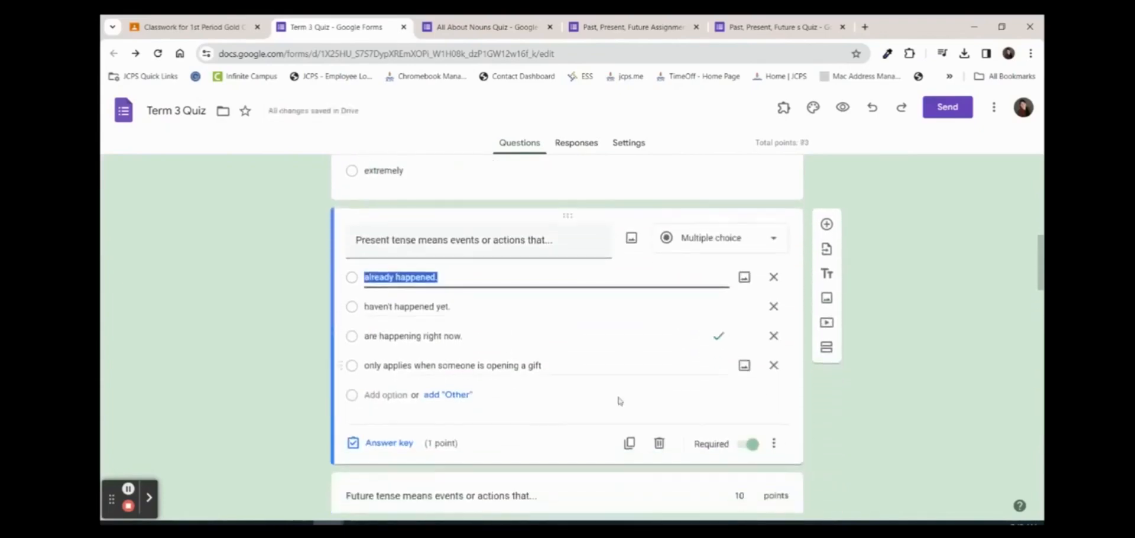
pyautogui.click(397, 443)
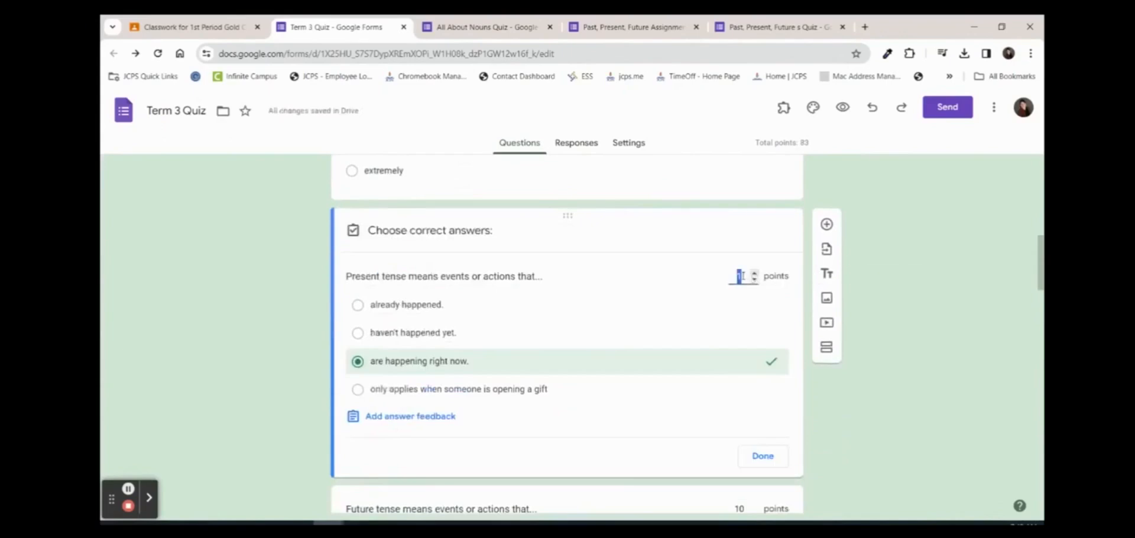
pyautogui.write('0')
pyautogui.scroll(3, 750, 260)
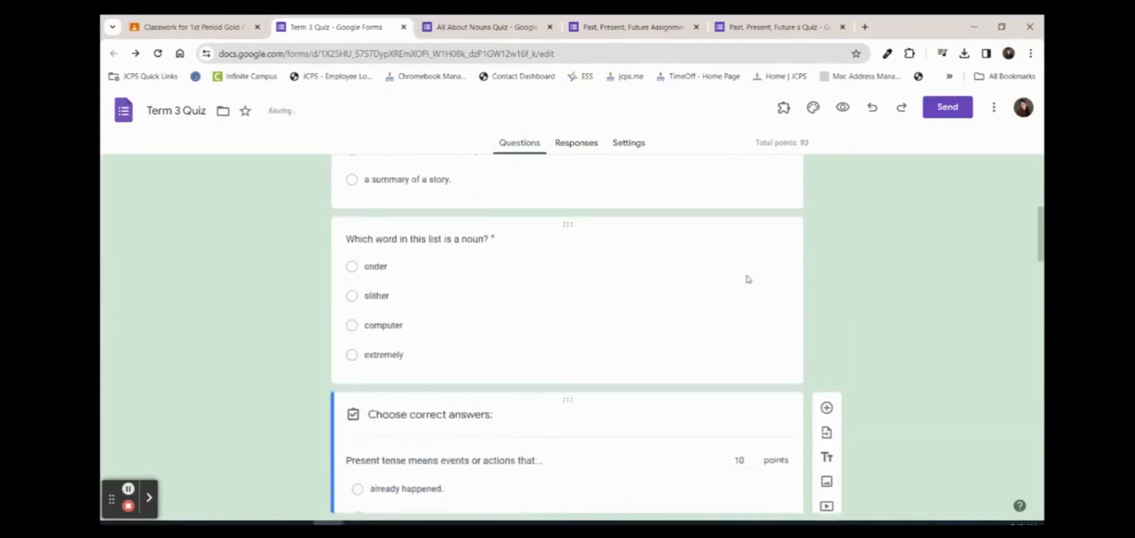
pyautogui.click(736, 325)
pyautogui.click(387, 451)
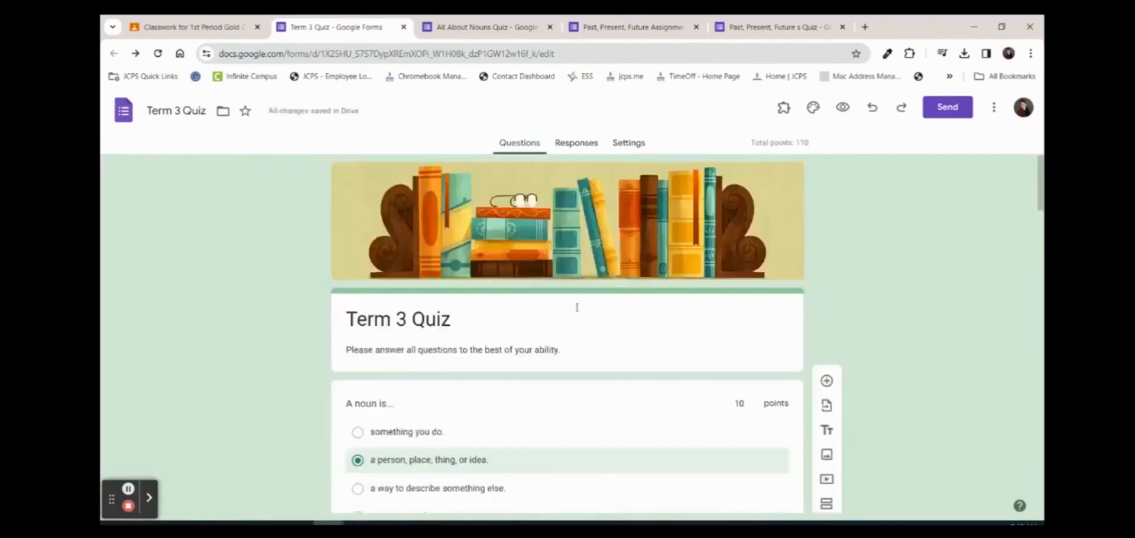
pyautogui.scroll(-3, 721, 345)
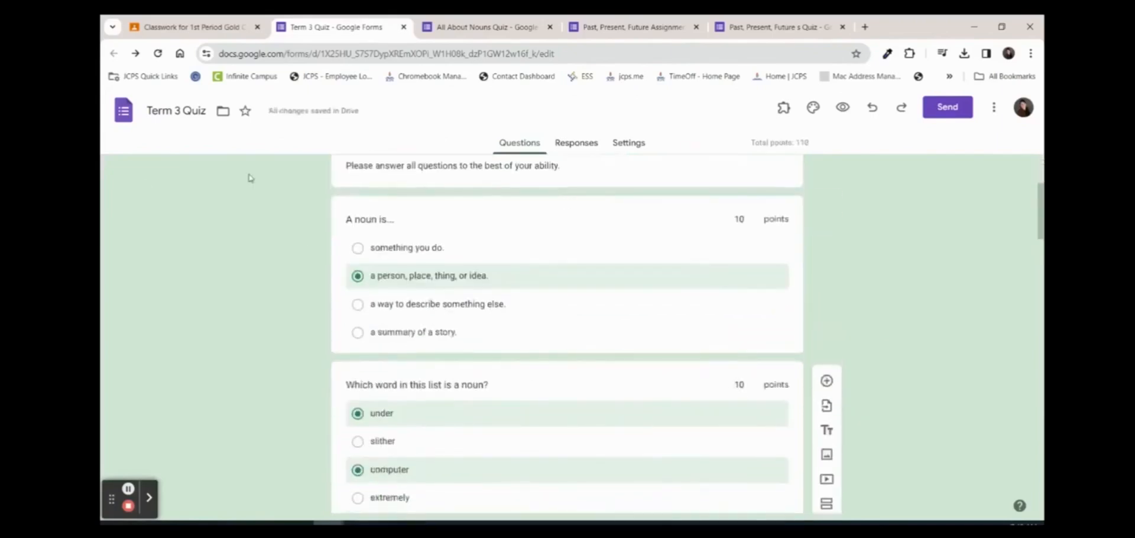
pyautogui.click(158, 28)
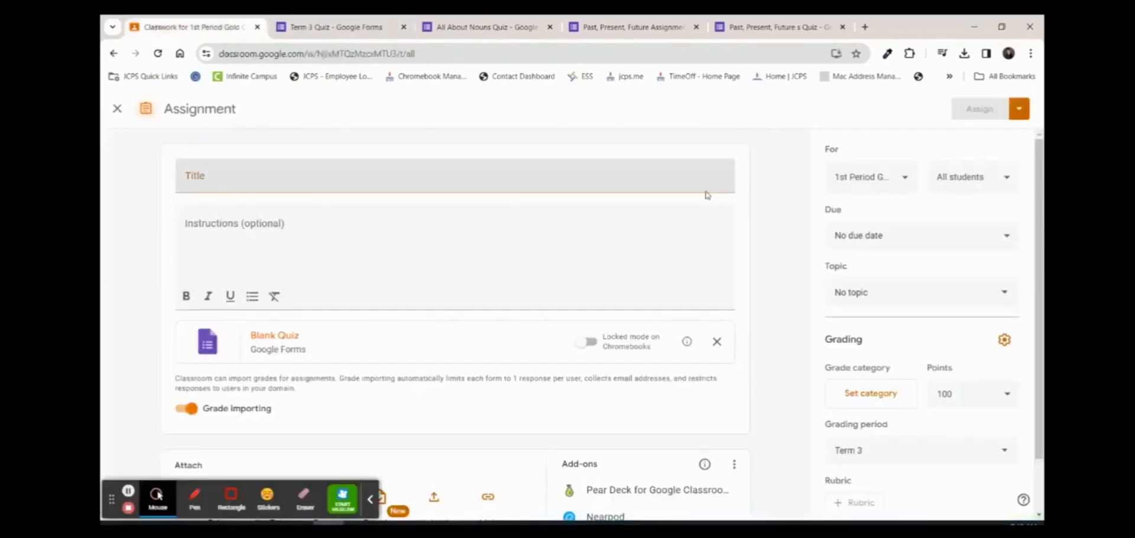
# Title the assignment 'Term 3 Quiz' with instructions to complete it by end of day 3/8/2024
pyautogui.click(382, 177)
pyautogui.write('Term 3 Quiz')
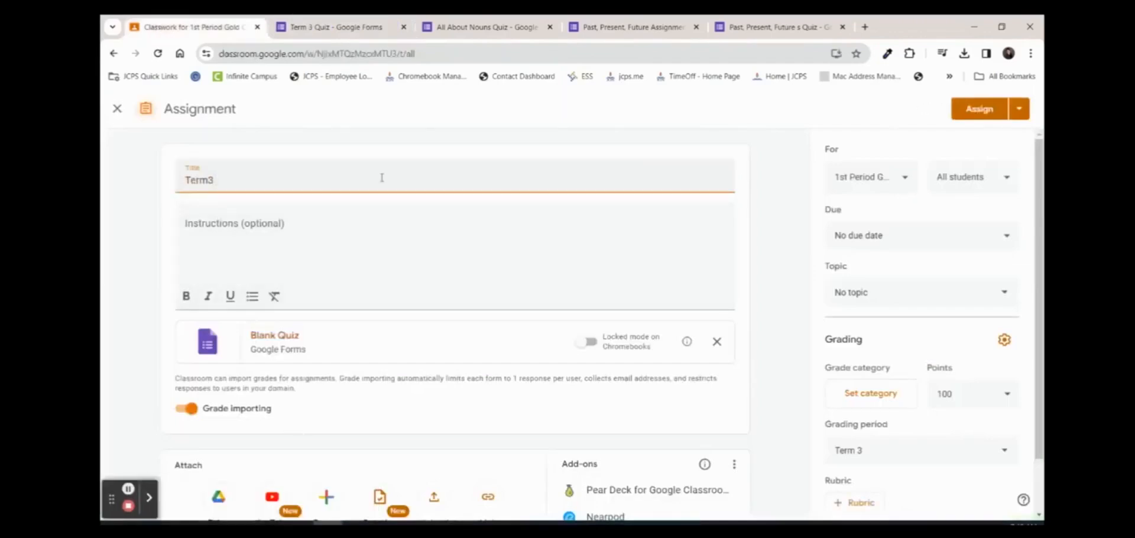
pyautogui.click(325, 267)
pyautogui.write('Please complete this quiz b')
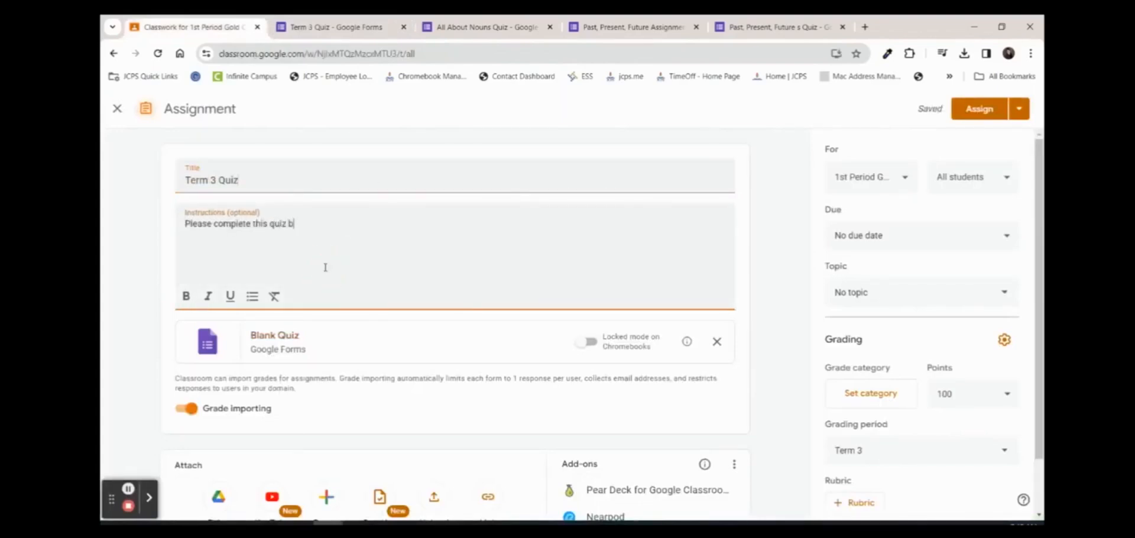
pyautogui.write('y the end of the day ')
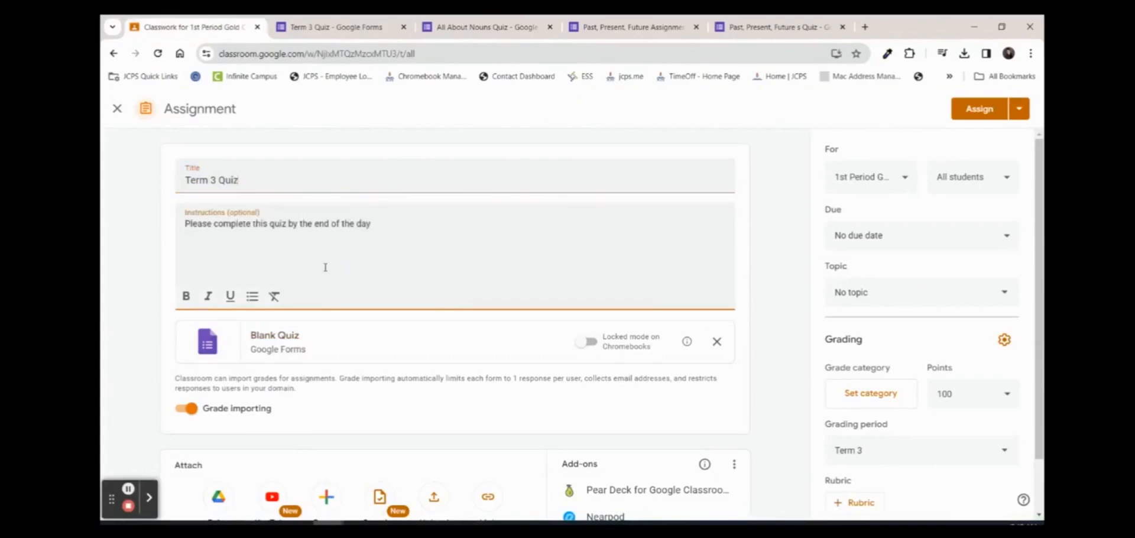
pyautogui.write('3/8/2024 😀')
# Also assign it to the two other EIGHTH GRADE classes, making three classes
pyautogui.click(871, 176)
pyautogui.click(841, 255)
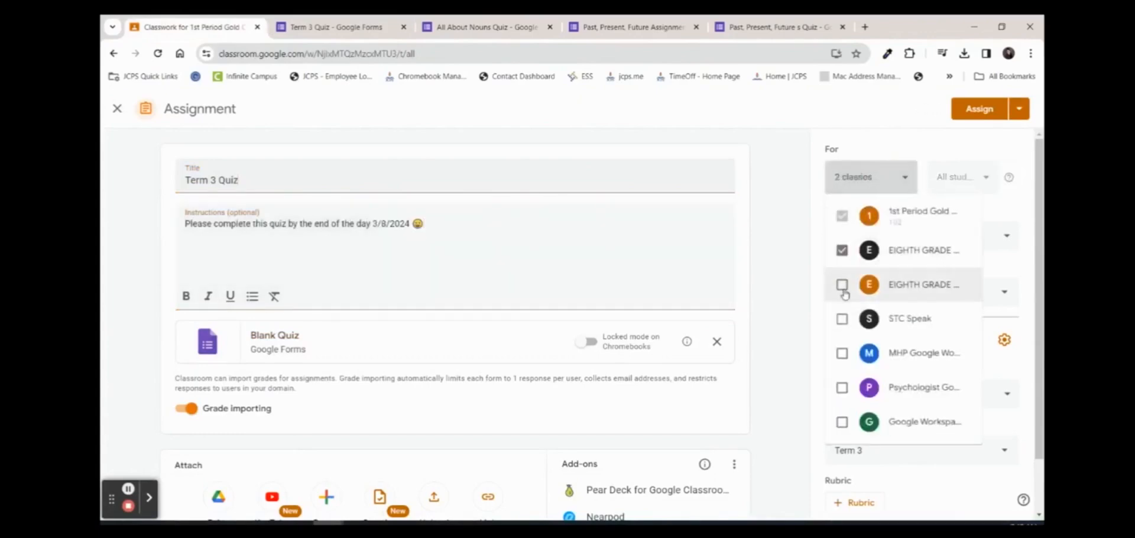
pyautogui.click(842, 287)
pyautogui.click(807, 289)
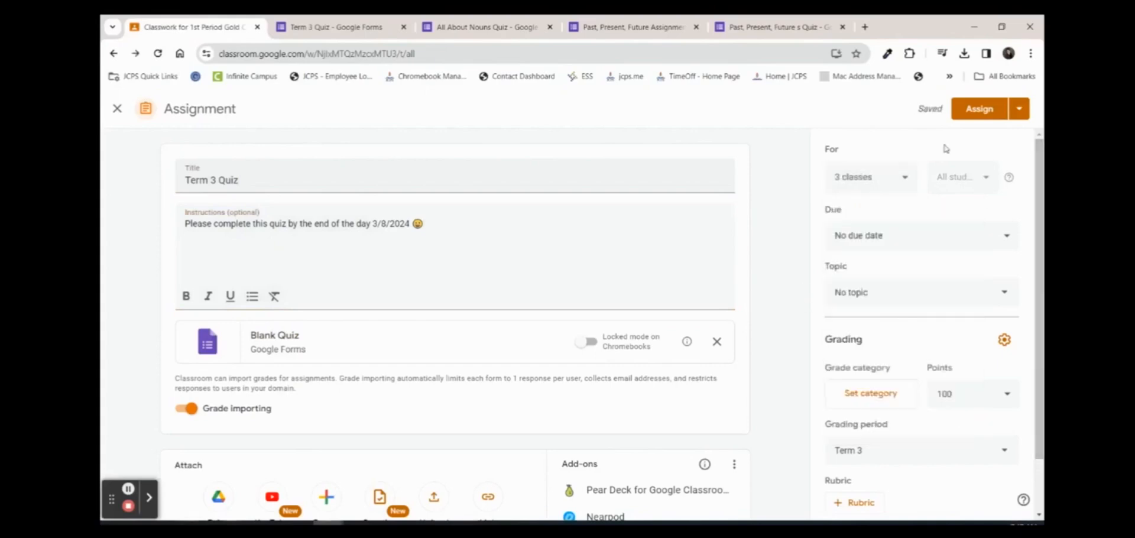
# Set the due date to Mar 8, 2024 and close submissions after the due date
pyautogui.click(918, 235)
pyautogui.click(903, 283)
pyautogui.click(883, 319)
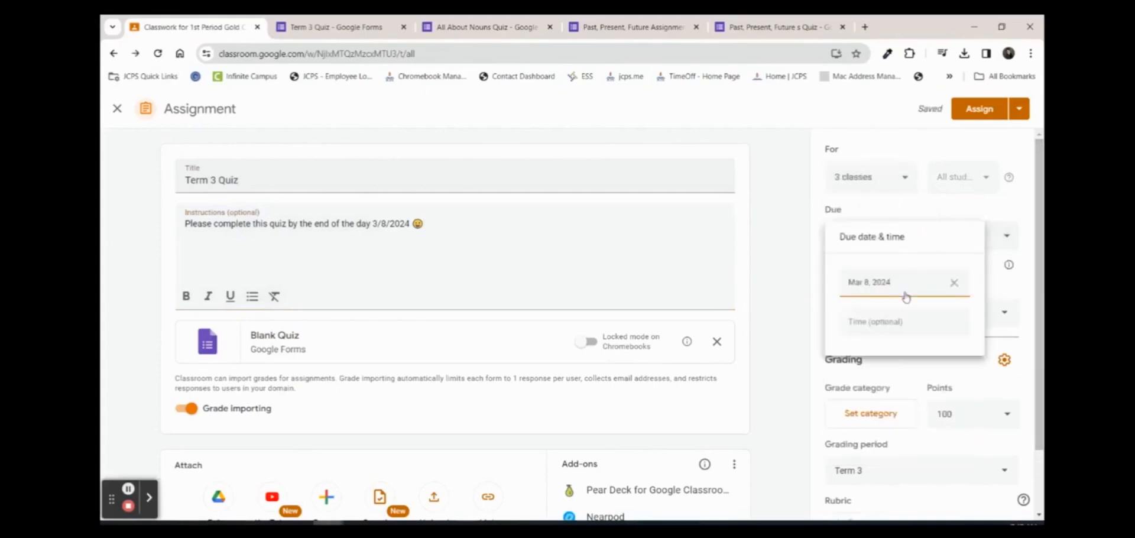
pyautogui.click(924, 217)
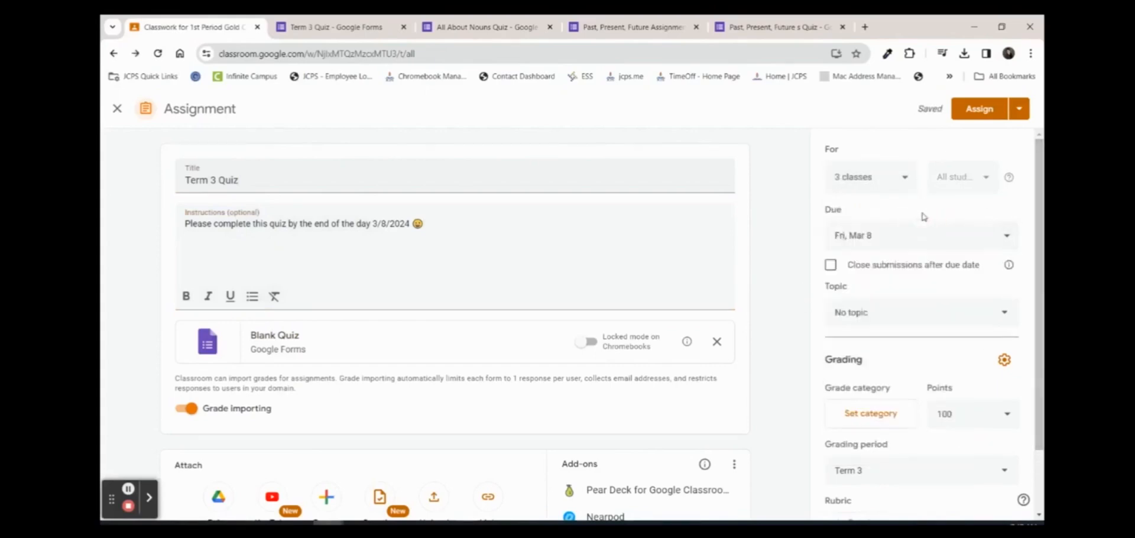
# Create a new topic named 'Test' for the assignment
pyautogui.click(875, 312)
pyautogui.scroll(-1, 920, 222)
pyautogui.scroll(1, 920, 222)
pyautogui.click(869, 158)
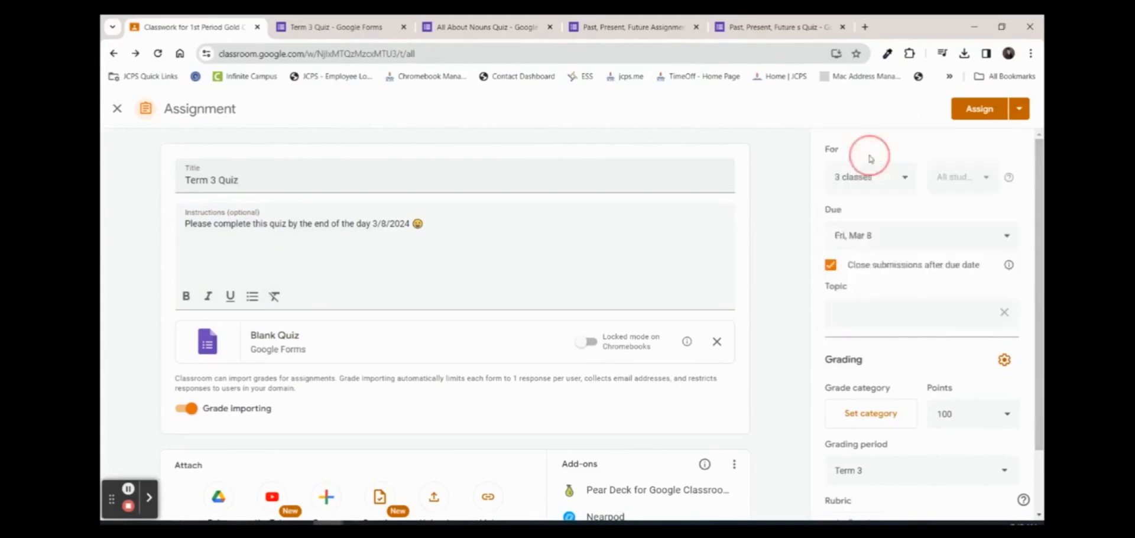
pyautogui.write('Test')
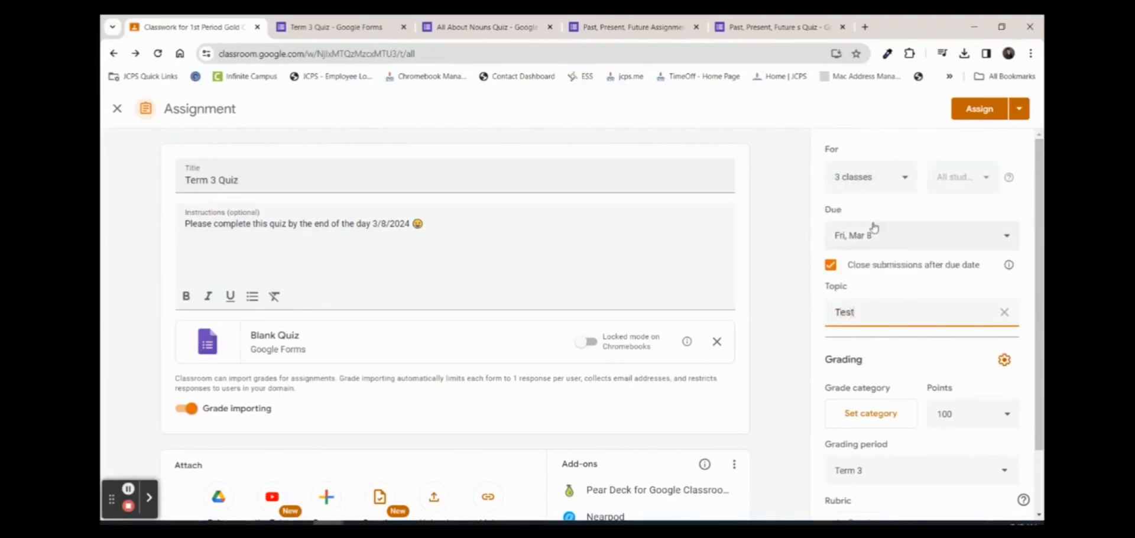
pyautogui.scroll(-1, 901, 407)
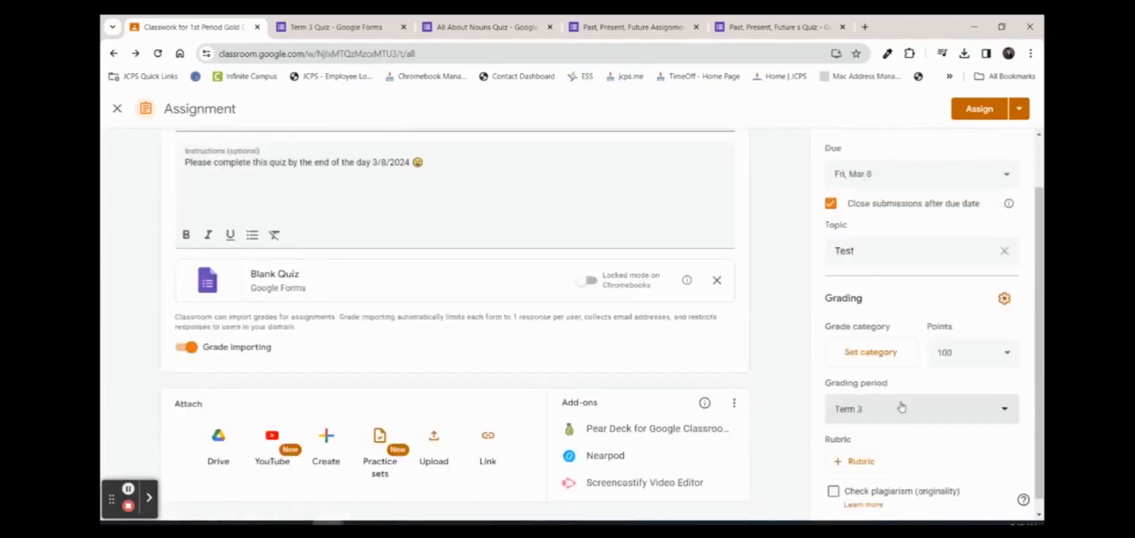
pyautogui.scroll(-1, 900, 411)
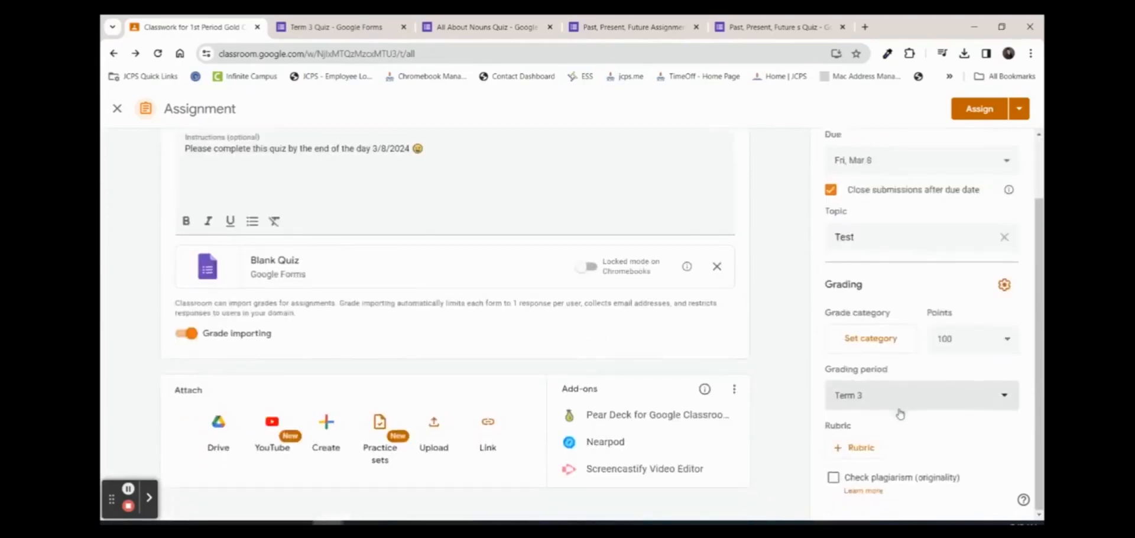
pyautogui.scroll(2, 791, 412)
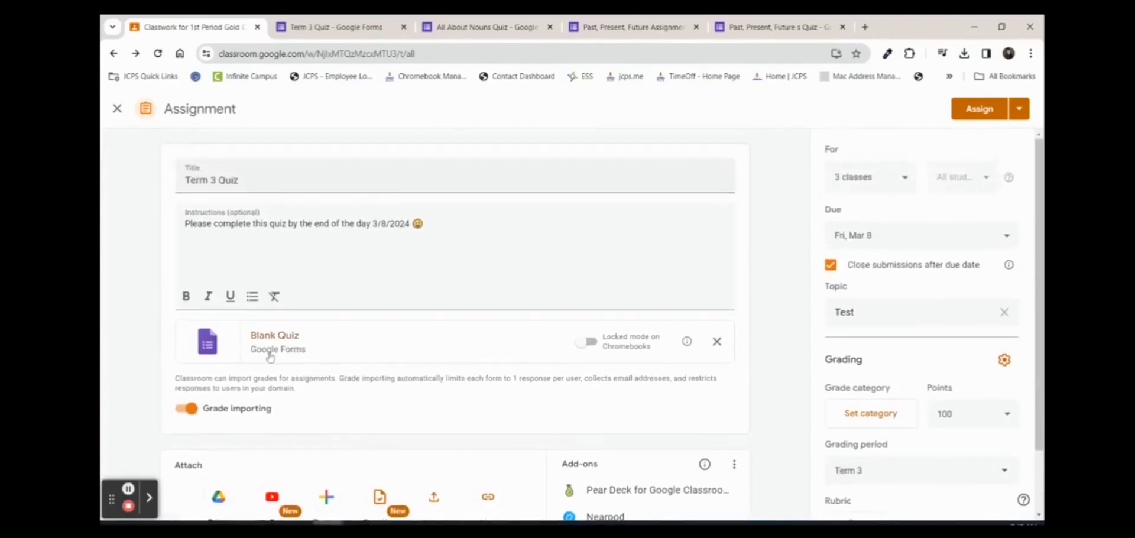
# Replace the Blank Quiz attachment with the Term 3 Quiz form from Drive in locked mode
pyautogui.click(717, 342)
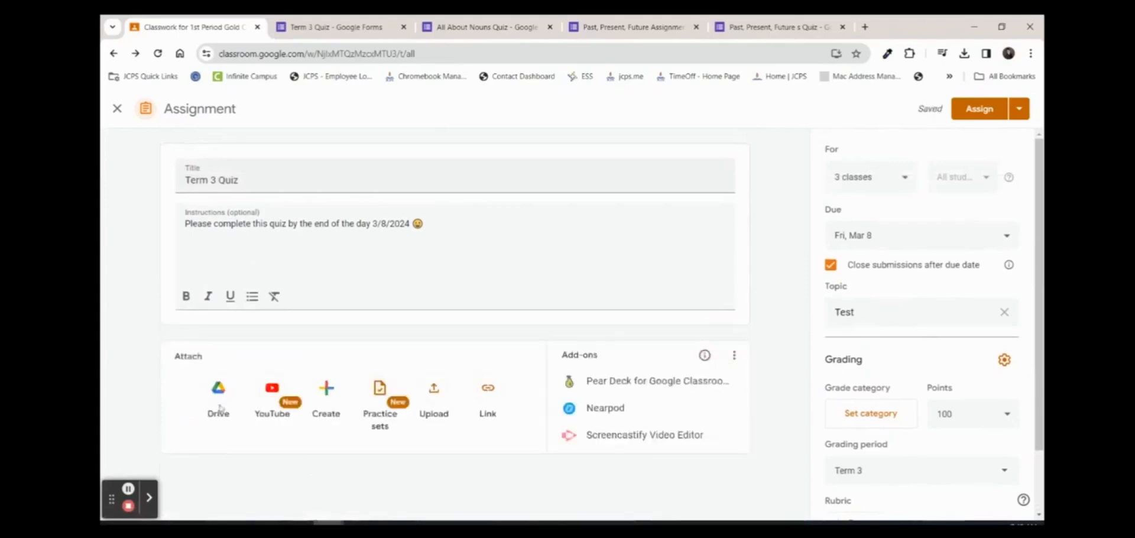
pyautogui.click(219, 403)
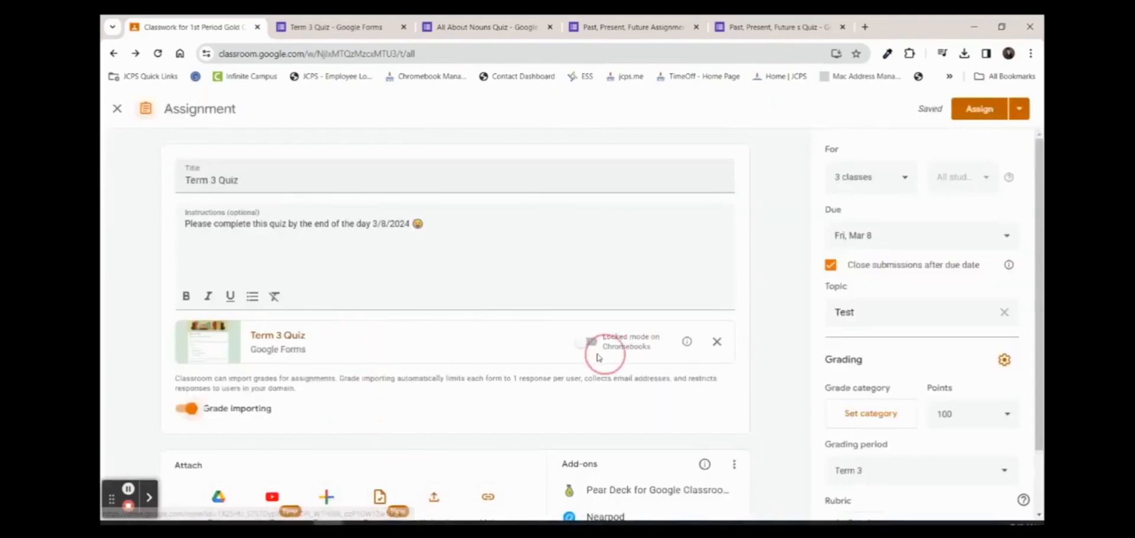
pyautogui.click(597, 355)
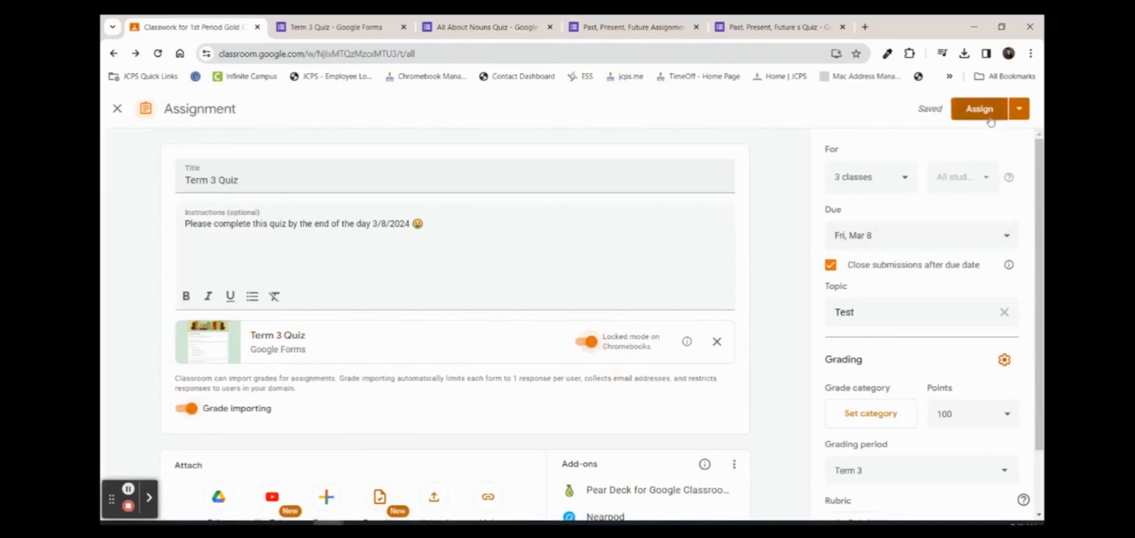
# Switch to scheduling and copy the first class's settings to all three classes
pyautogui.click(903, 177)
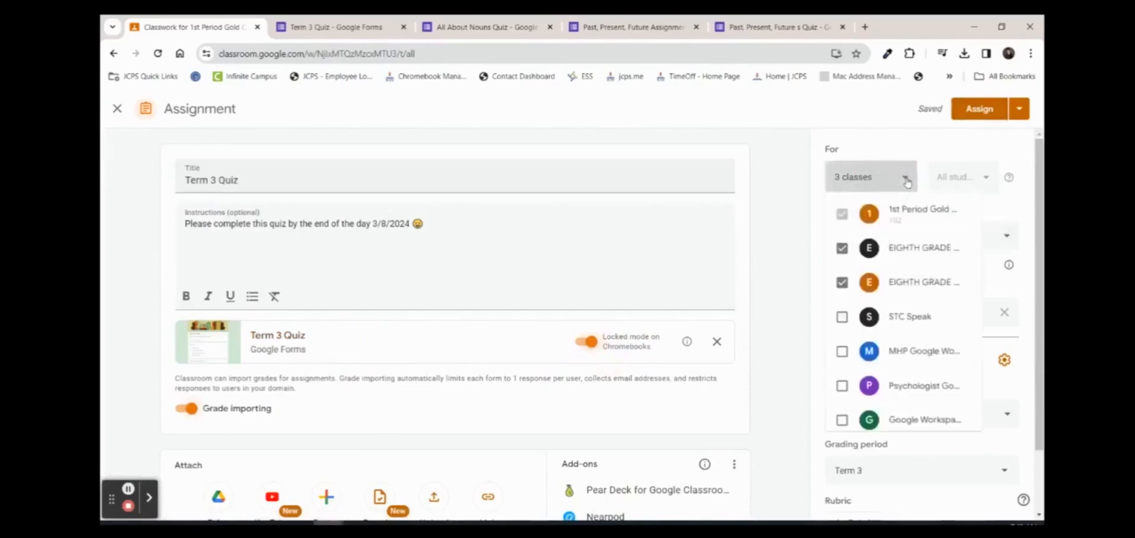
pyautogui.click(1019, 110)
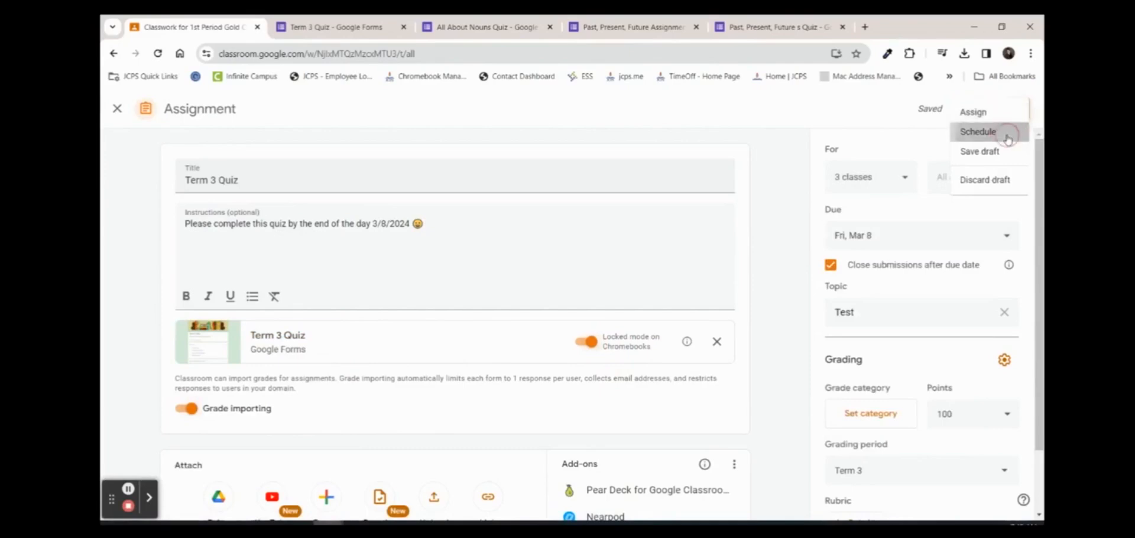
pyautogui.click(1010, 133)
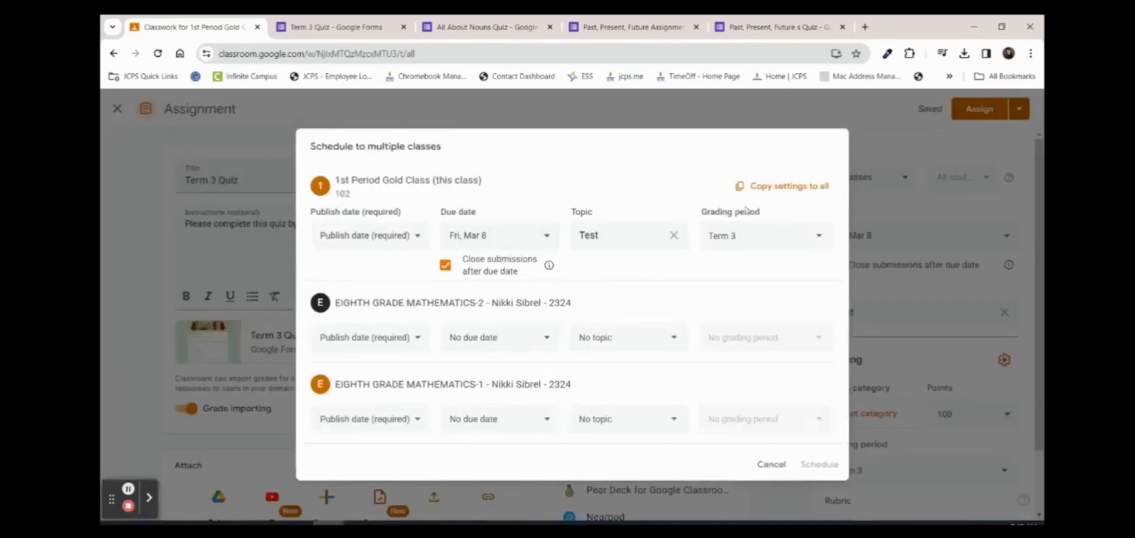
pyautogui.click(763, 187)
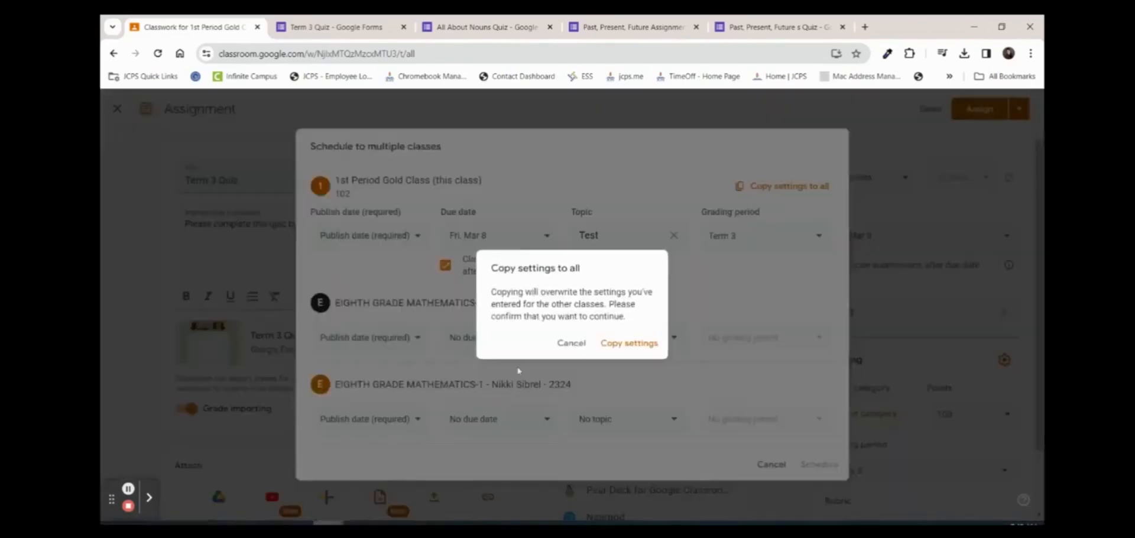
pyautogui.click(609, 351)
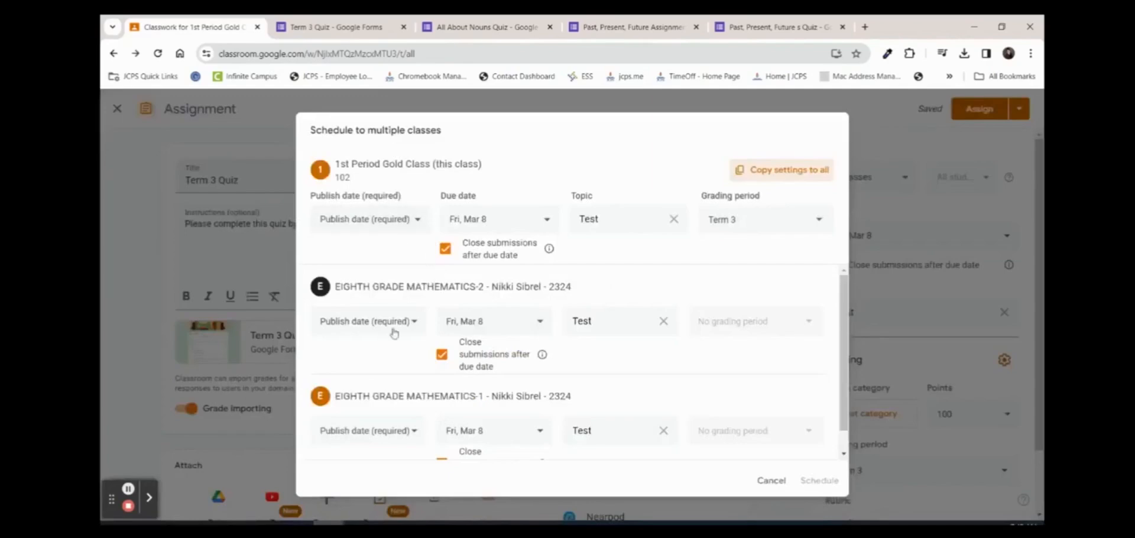
# Set the publish date to March 4, 2024 and schedule the quiz
pyautogui.scroll(-1, 417, 351)
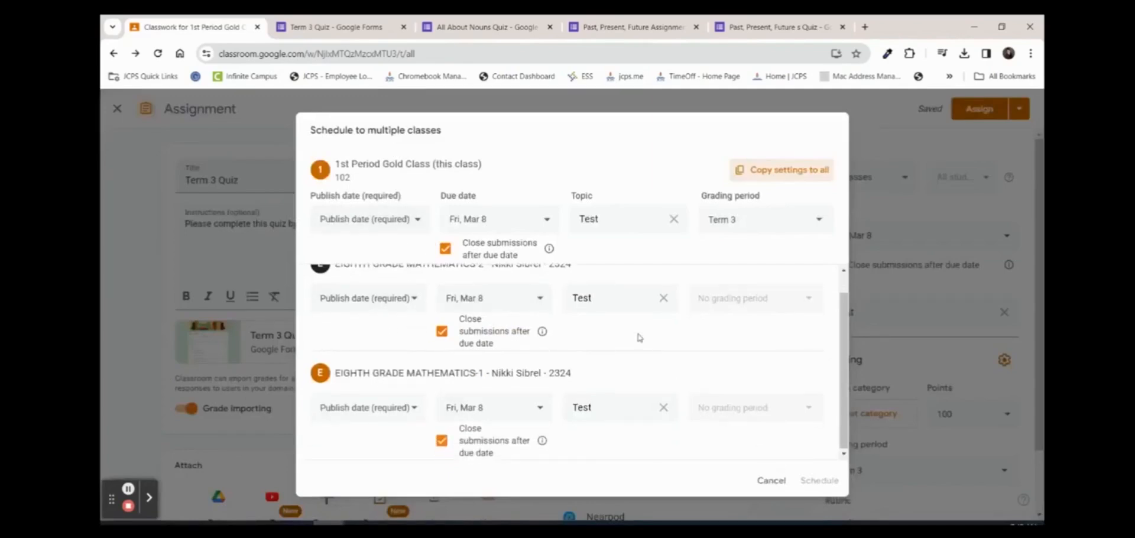
pyautogui.scroll(1, 640, 338)
pyautogui.click(335, 221)
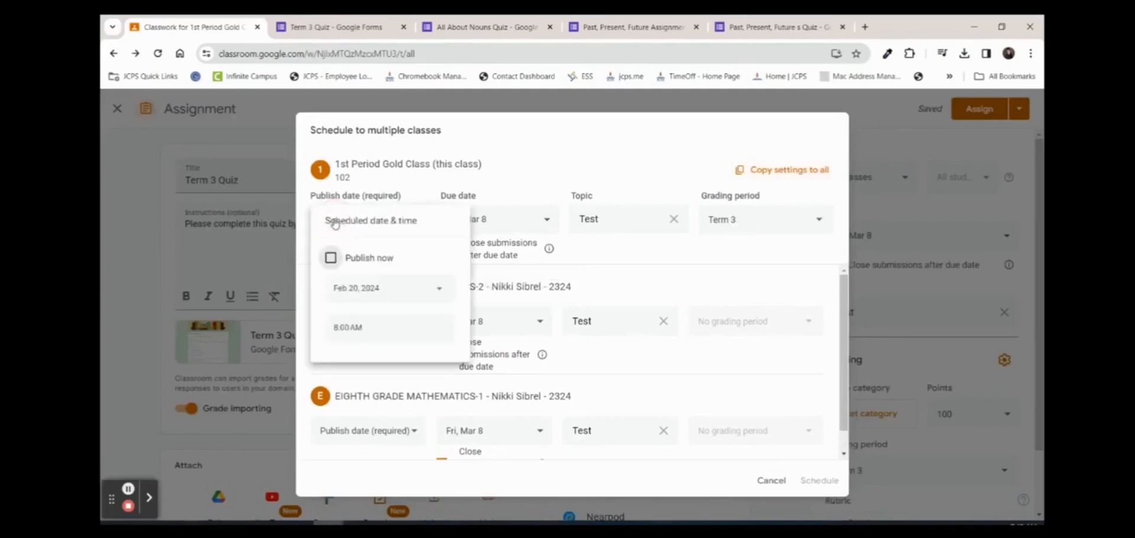
pyautogui.click(437, 291)
pyautogui.click(452, 318)
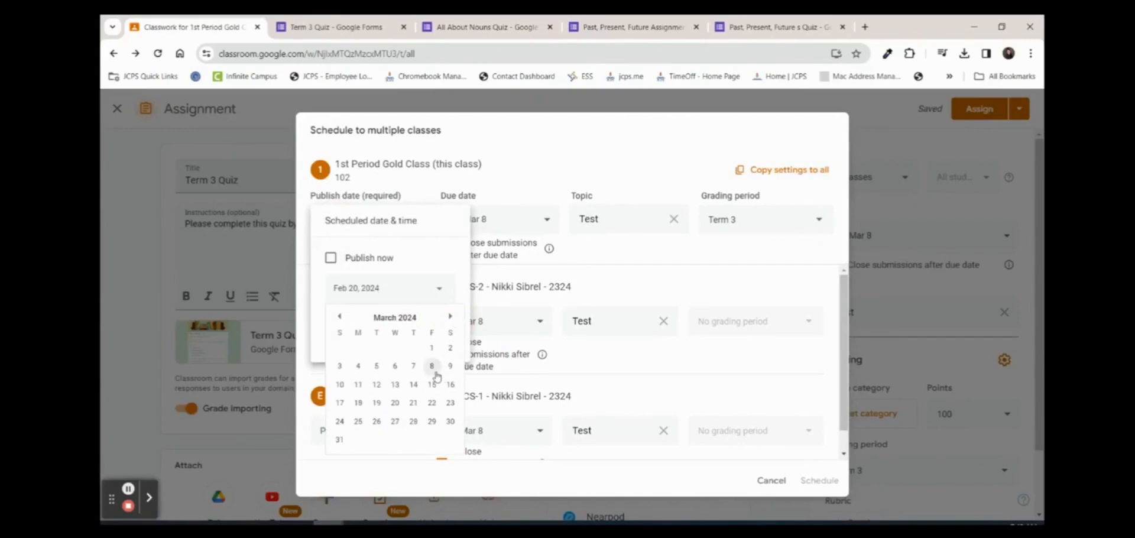
pyautogui.click(358, 366)
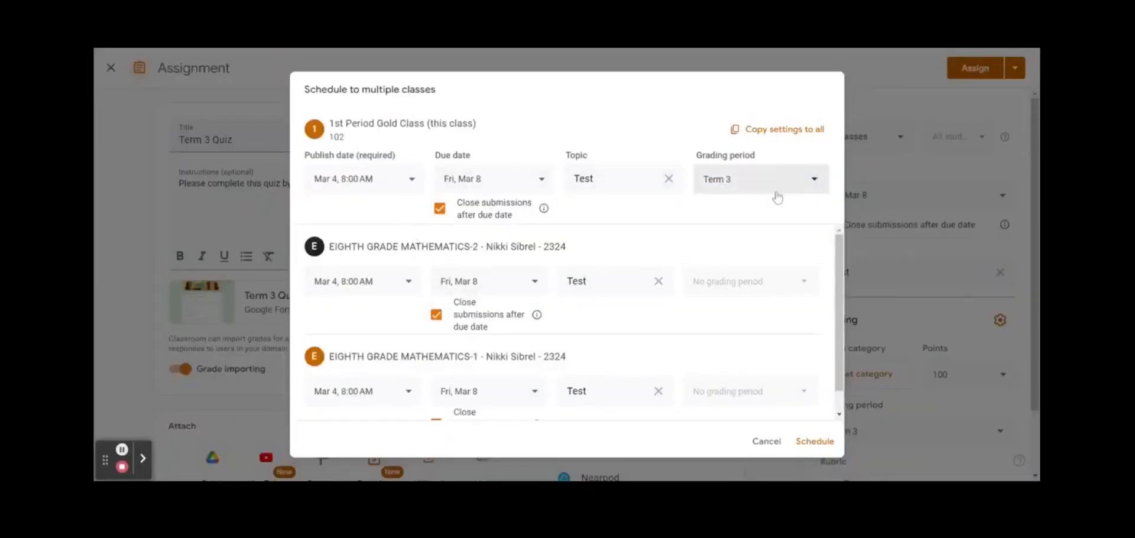
pyautogui.click(816, 441)
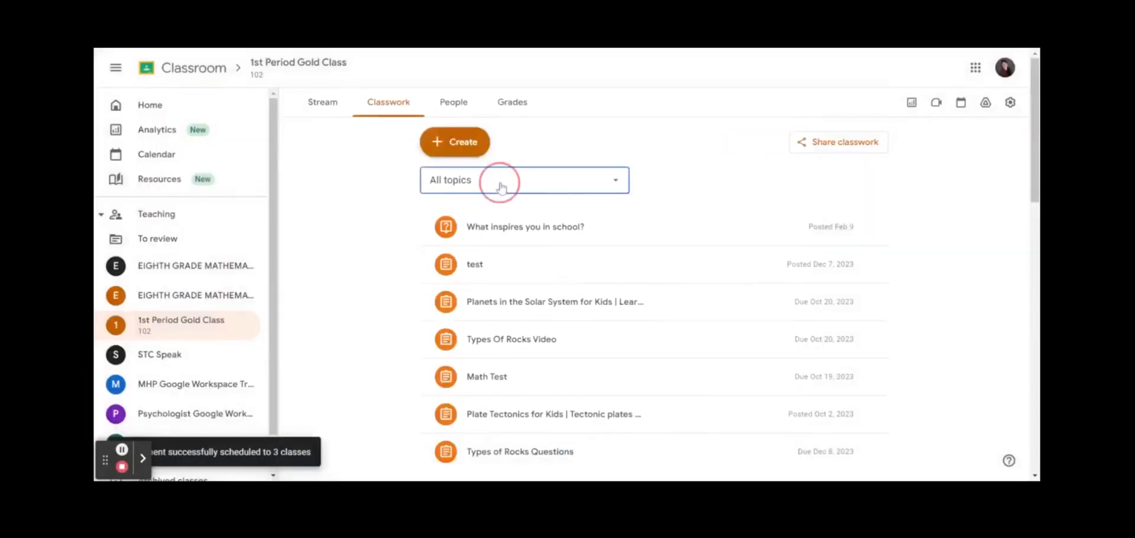
# Filter classwork to the Test topic and open the Term 3 Quiz's options menu
pyautogui.click(500, 187)
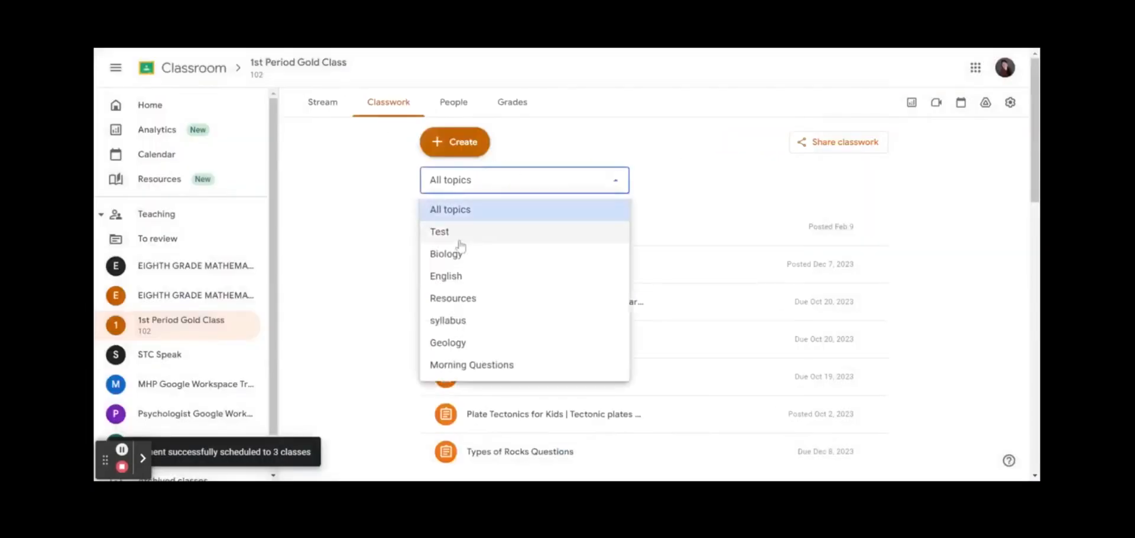
pyautogui.click(459, 231)
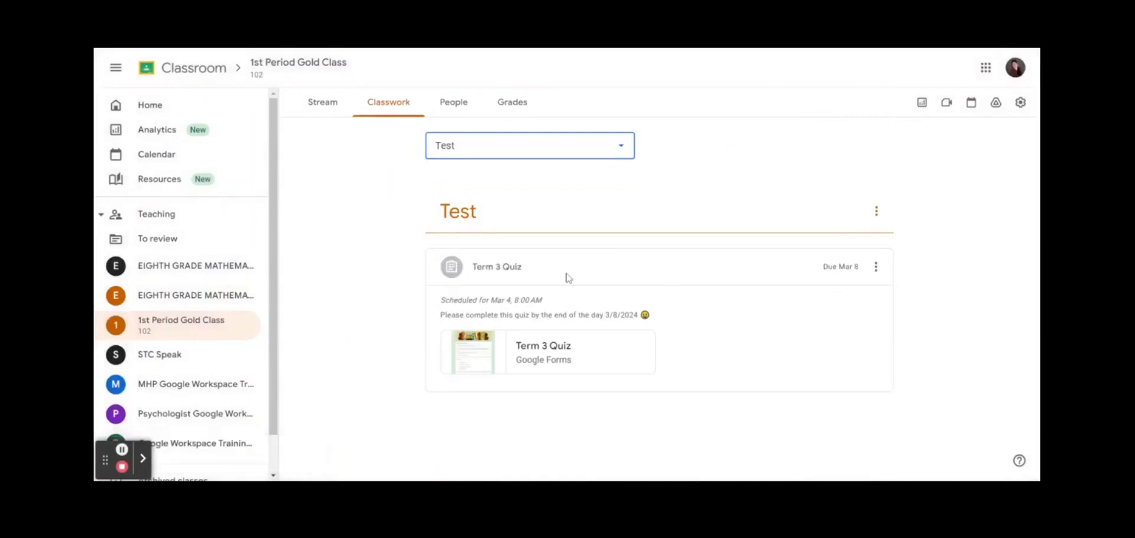
pyautogui.click(876, 271)
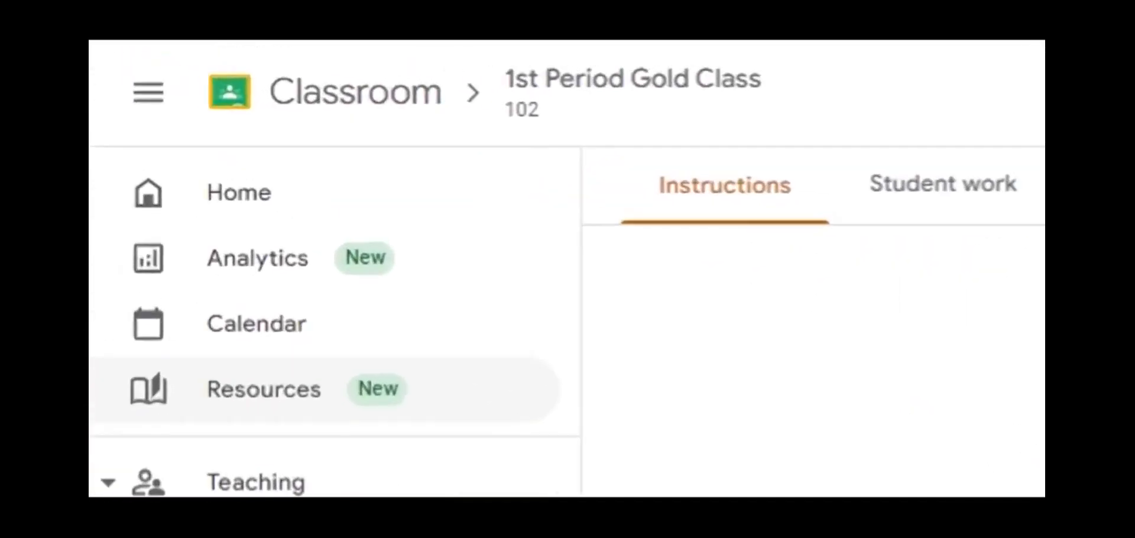
# Browse the Resources library, then go to 1st Period Gold Class's classwork list
pyautogui.click(302, 427)
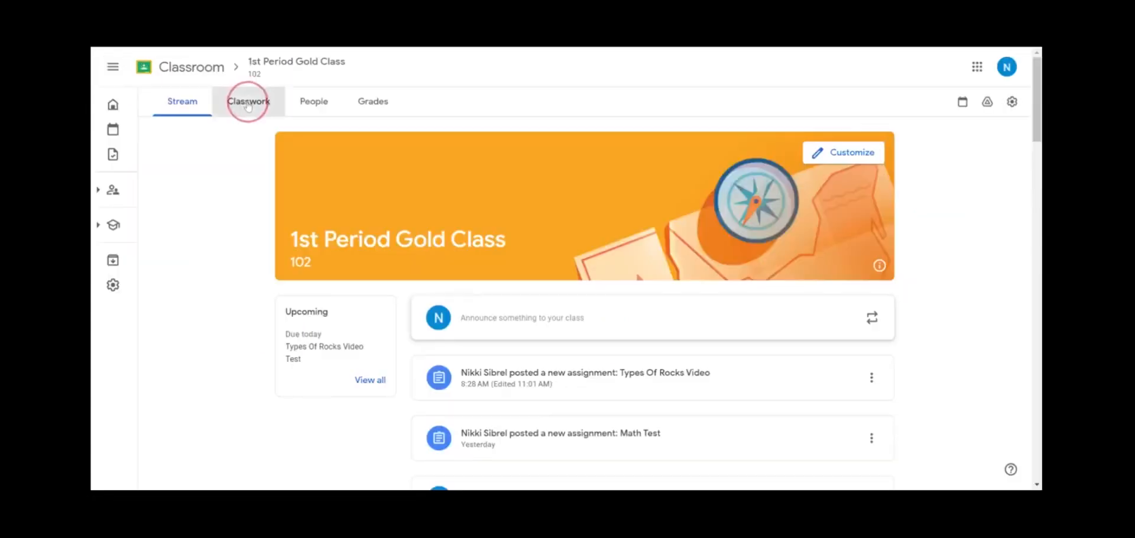
pyautogui.click(248, 101)
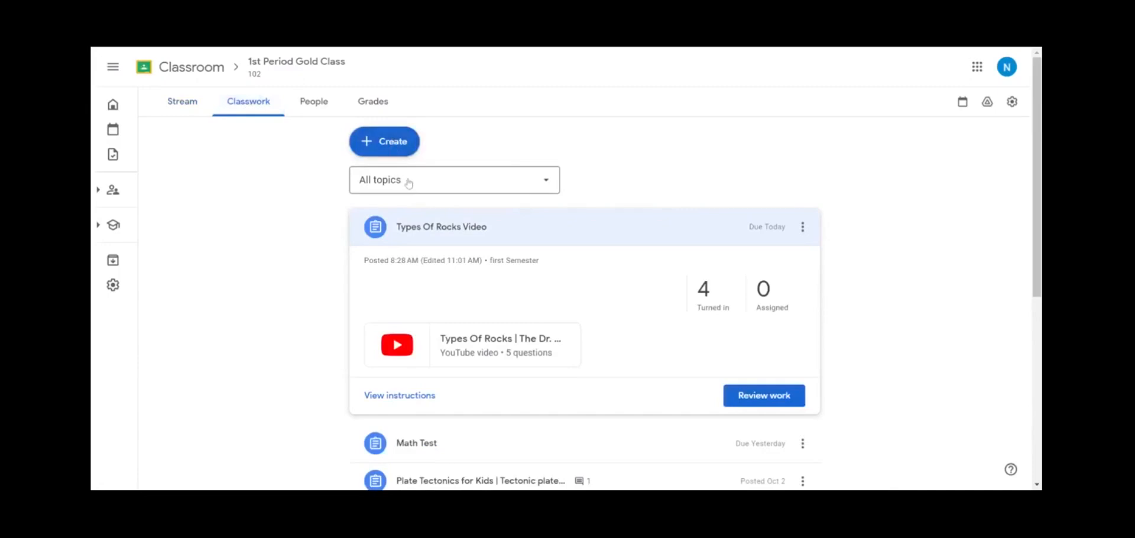
# Open the Types Of Rocks Video attachment and view its five question checkpoints
pyautogui.click(463, 227)
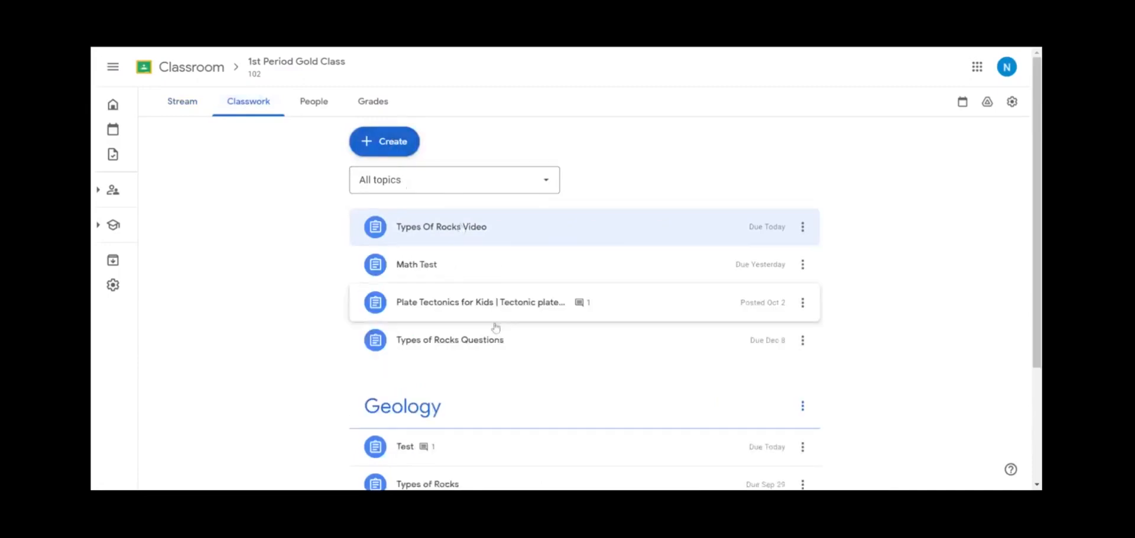
pyautogui.click(453, 224)
pyautogui.click(497, 340)
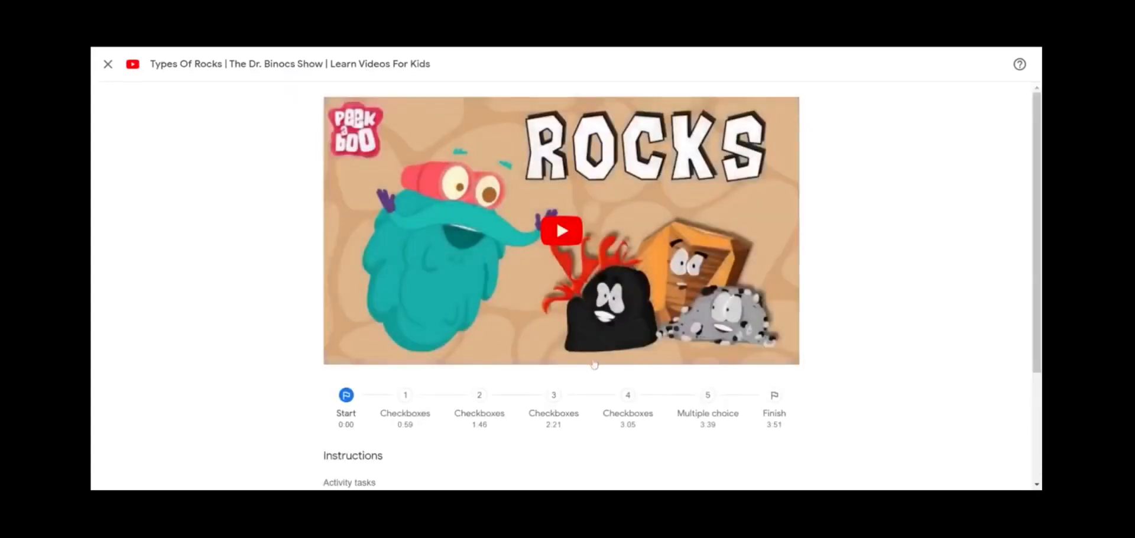
pyautogui.scroll(-1, 594, 364)
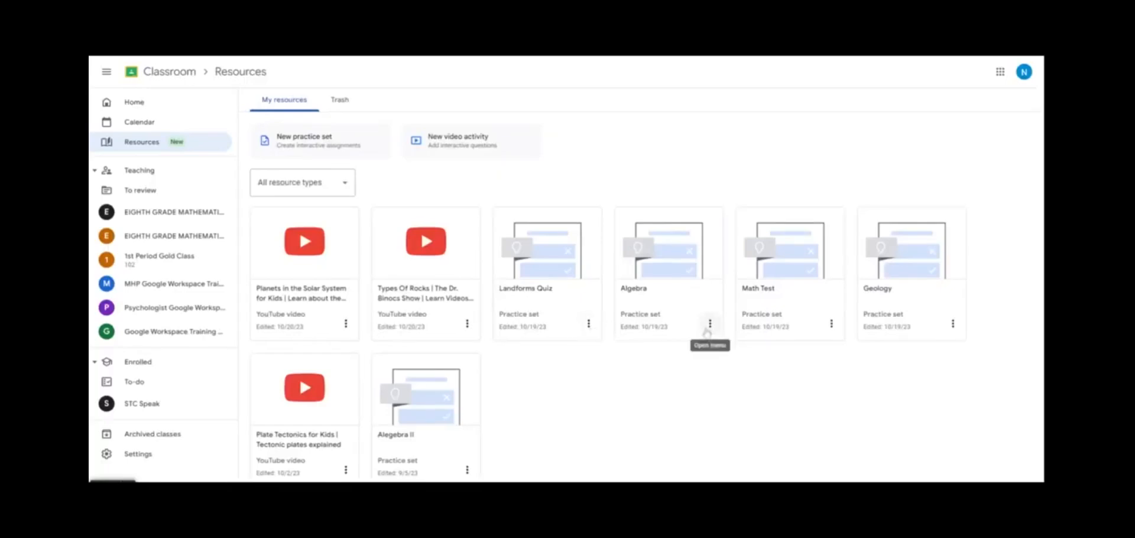
# Delete the Algebra practice set
pyautogui.click(710, 323)
pyautogui.click(680, 396)
pyautogui.click(716, 348)
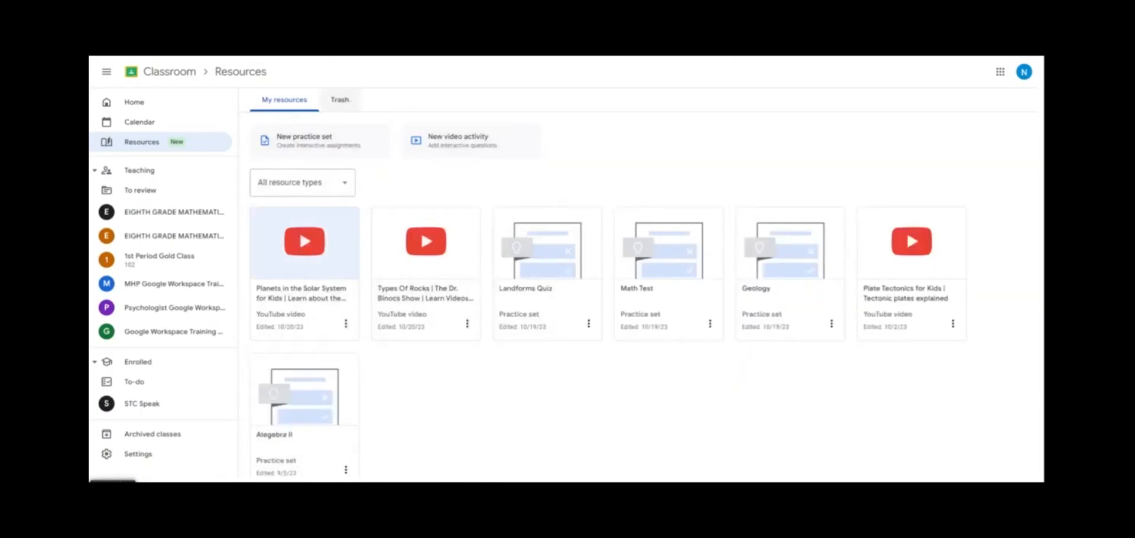
# Restore the Algebra practice set from Trash and return to My resources
pyautogui.click(345, 97)
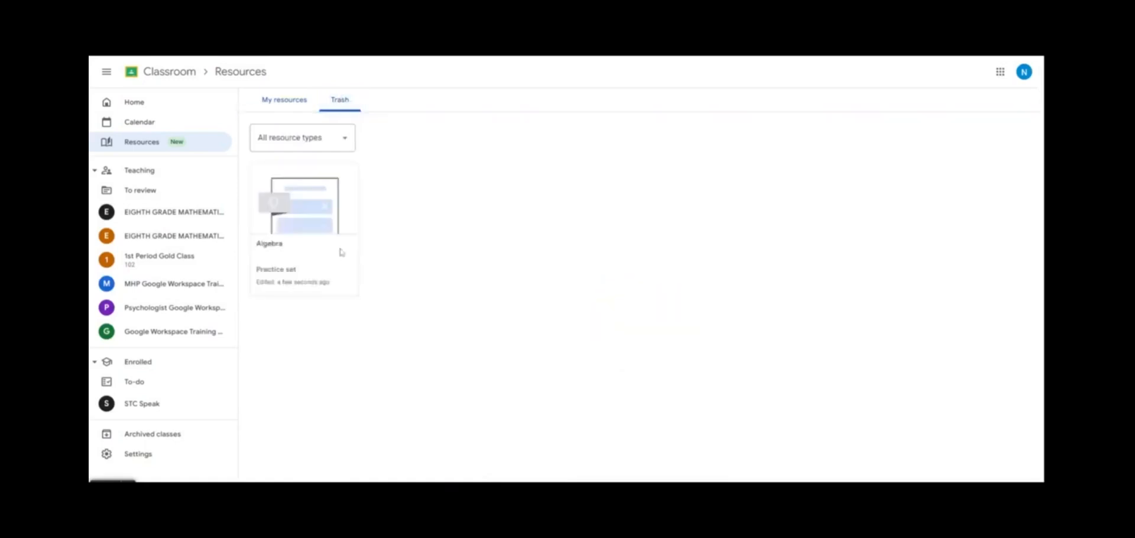
pyautogui.click(330, 201)
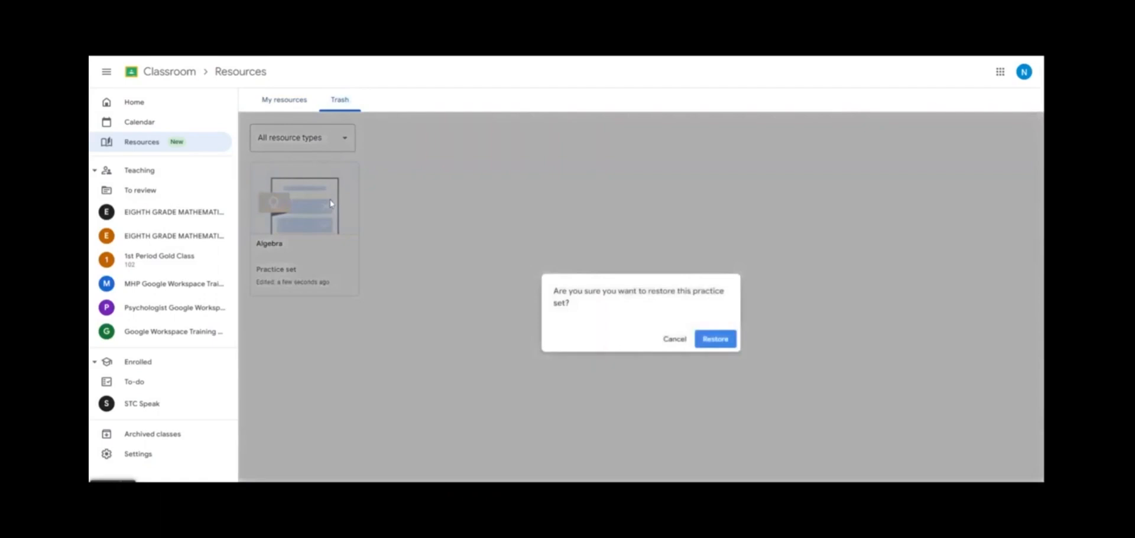
pyautogui.click(720, 344)
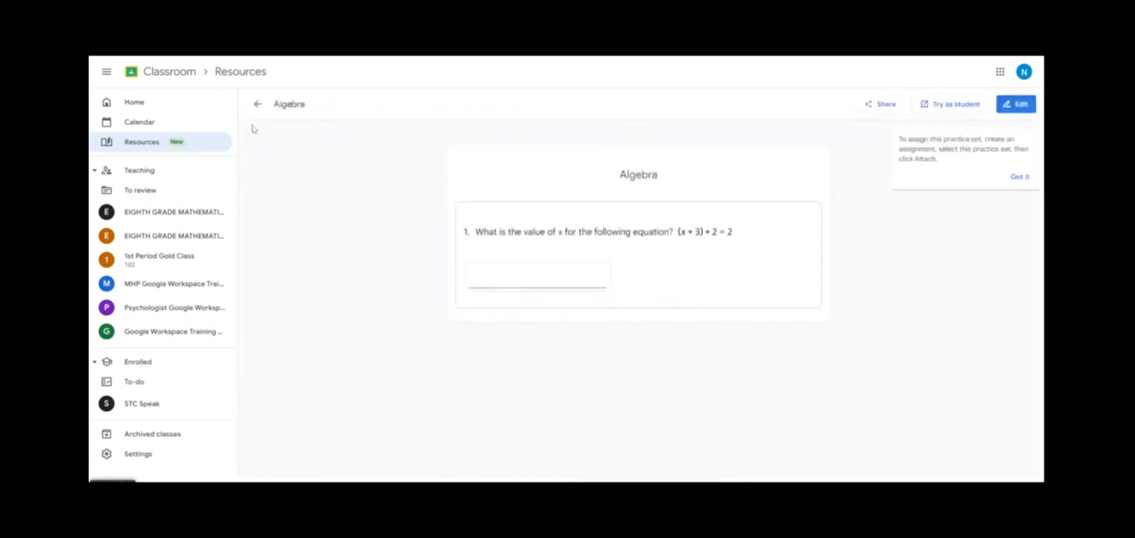
pyautogui.click(258, 104)
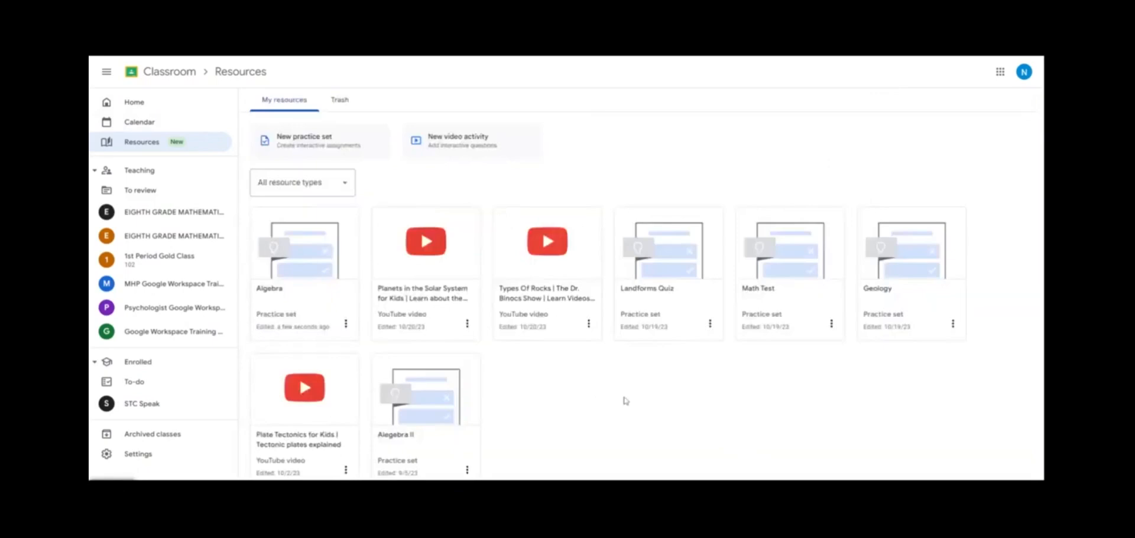
# Turn on link sharing for the Landforms Quiz practice set, then go to Google Chat
pyautogui.click(710, 323)
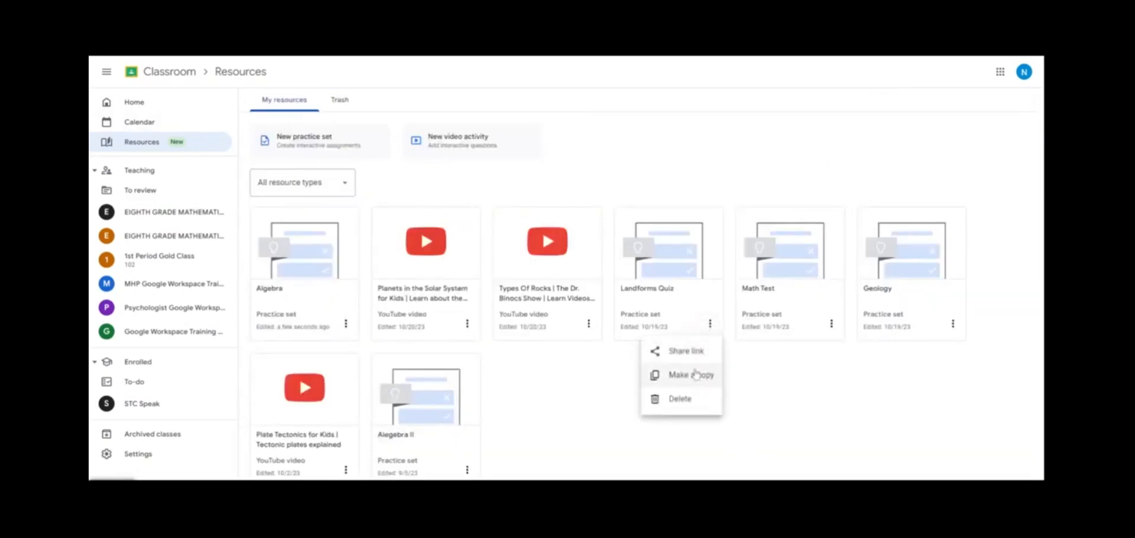
pyautogui.click(680, 350)
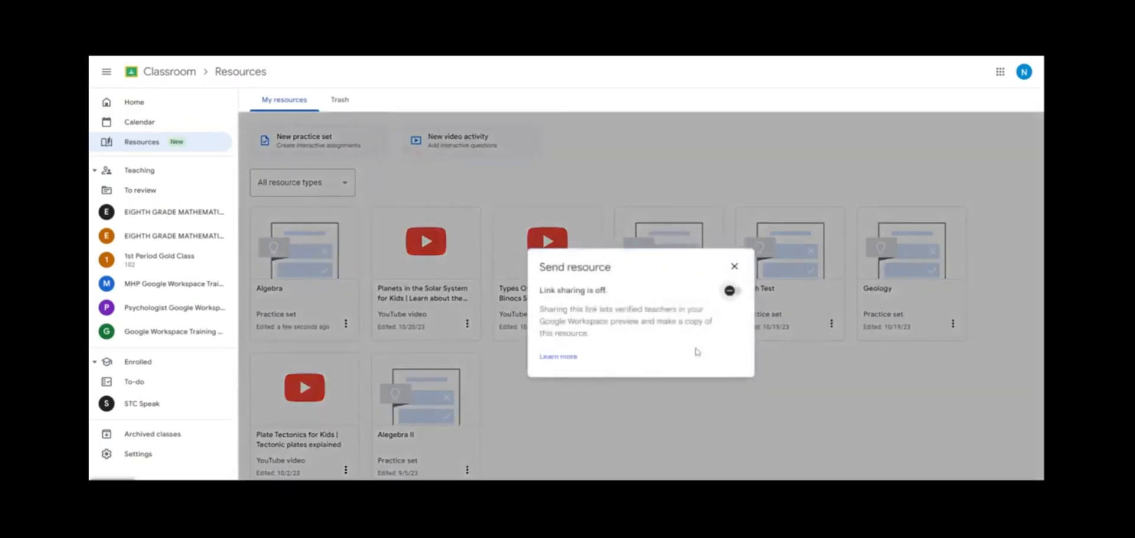
pyautogui.click(730, 291)
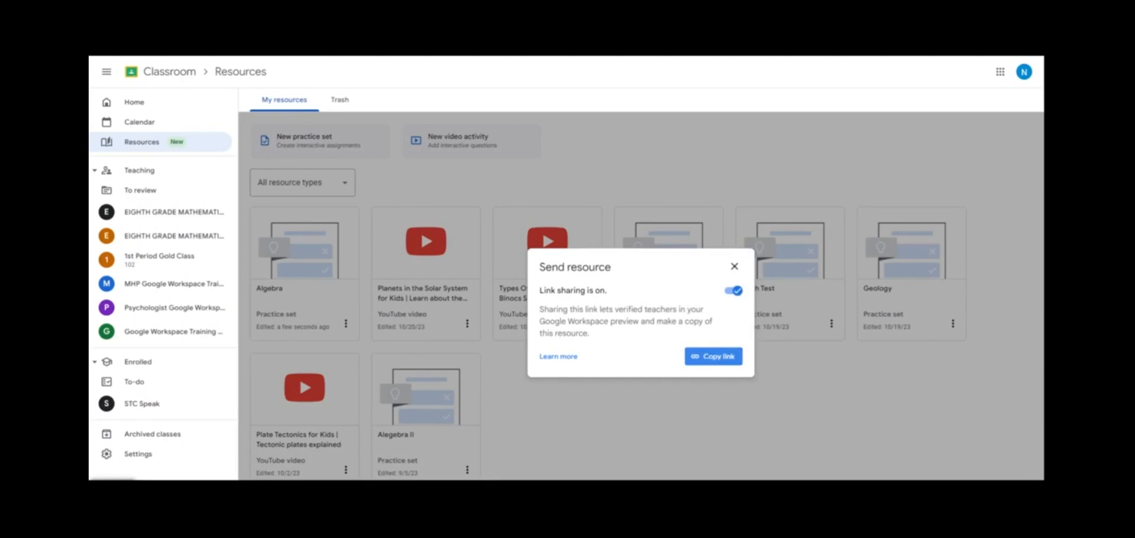
pyautogui.click(1001, 72)
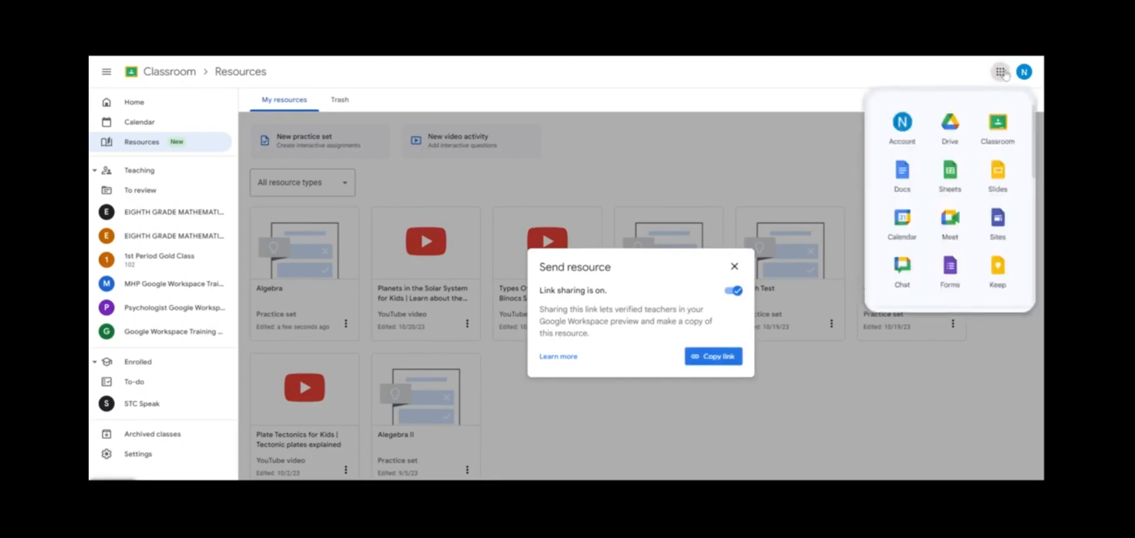
pyautogui.click(904, 282)
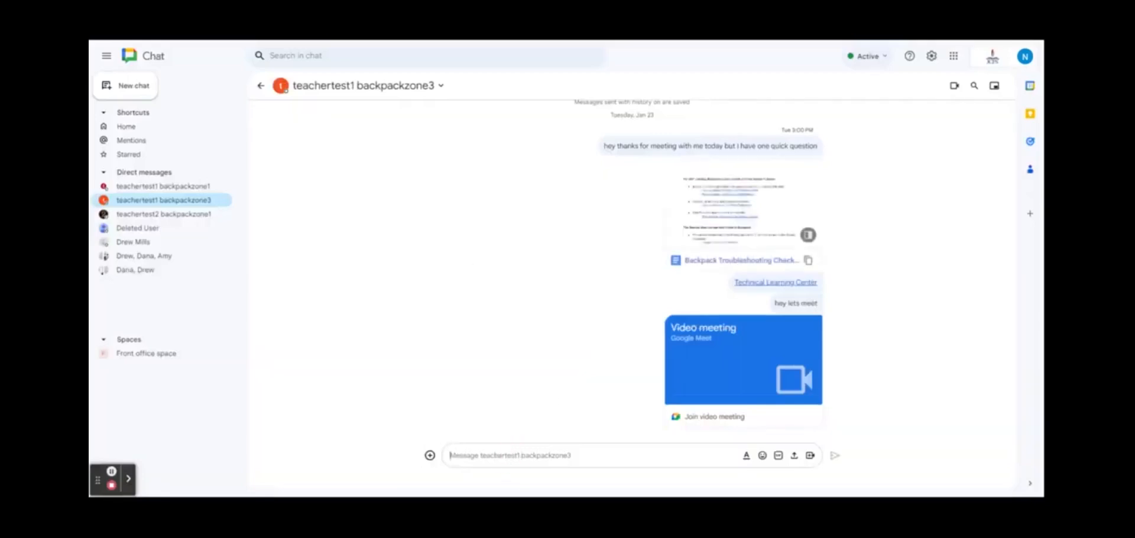
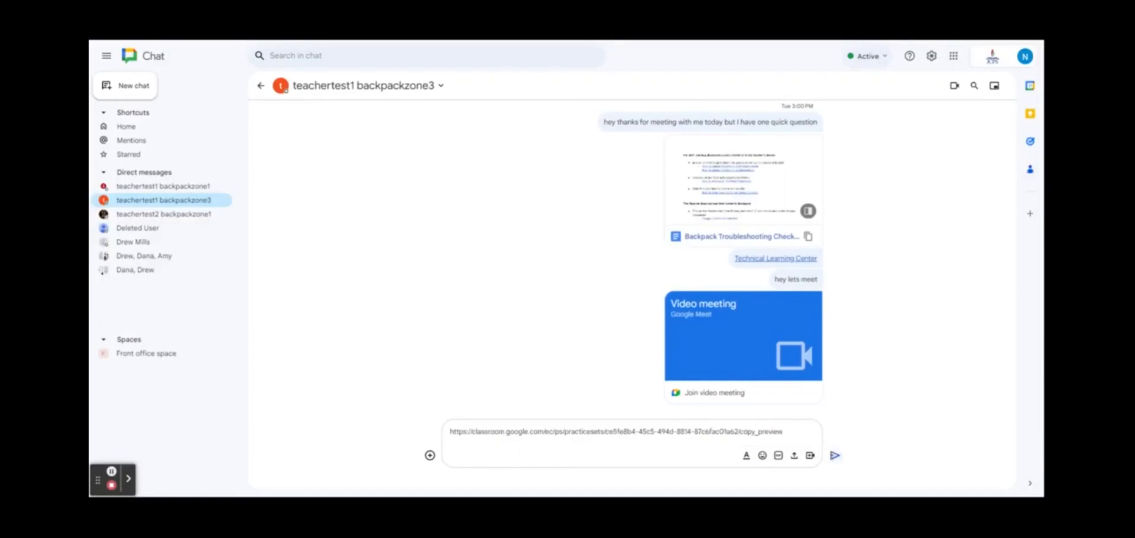
# Paste and send the Landforms Quiz link to the colleague, then open the sent link
pyautogui.click(835, 457)
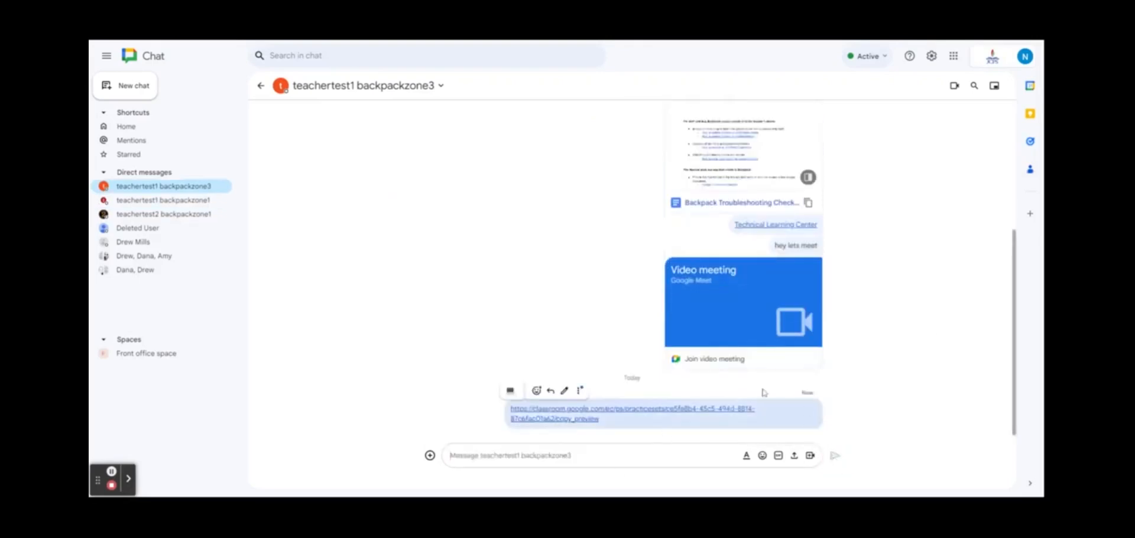
pyautogui.click(861, 414)
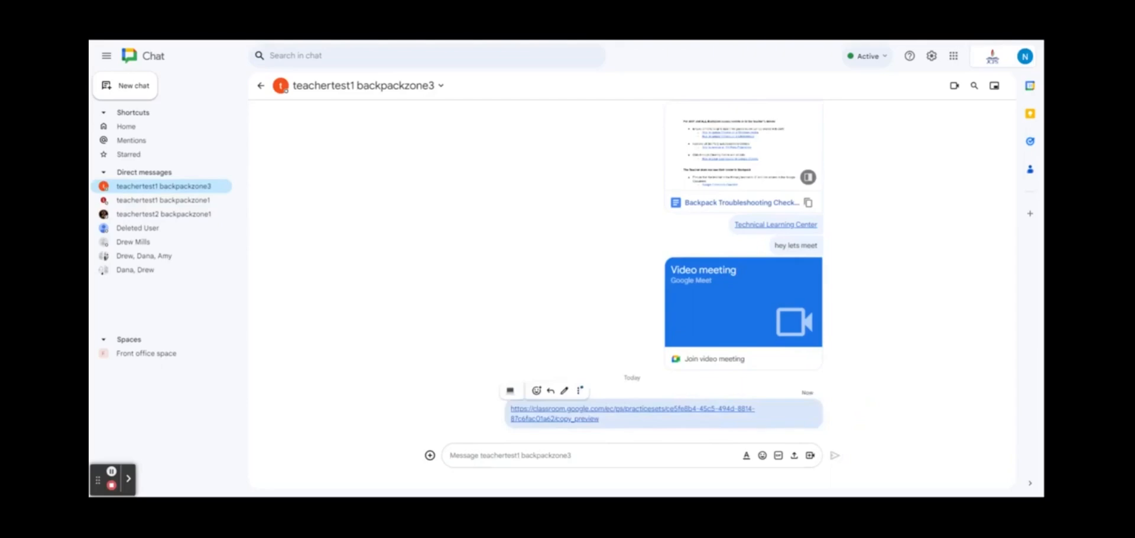
pyautogui.click(690, 410)
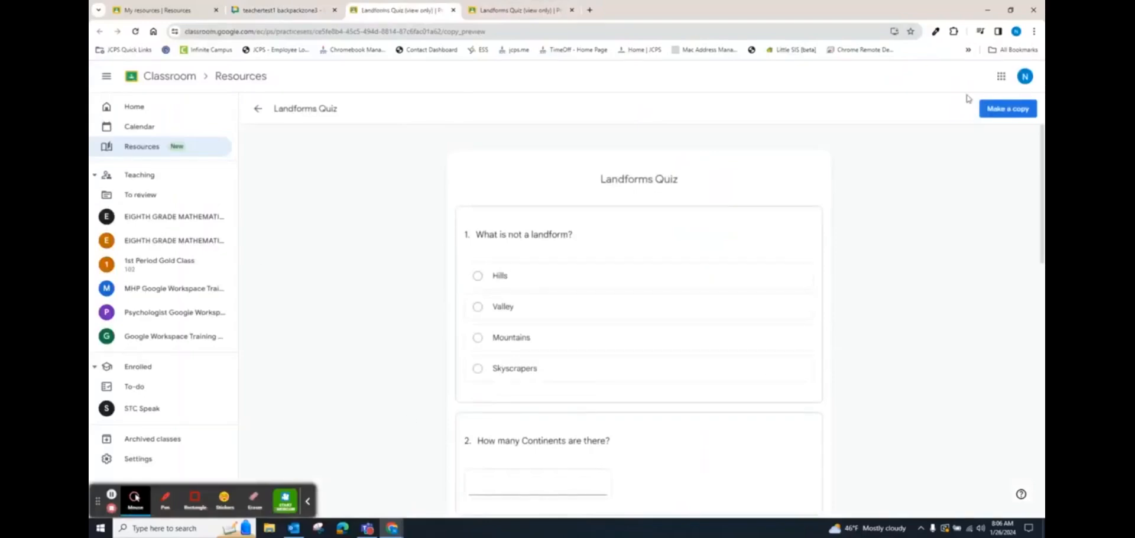
# Make a personal copy of the view-only Landforms Quiz and finish editing it
pyautogui.click(992, 114)
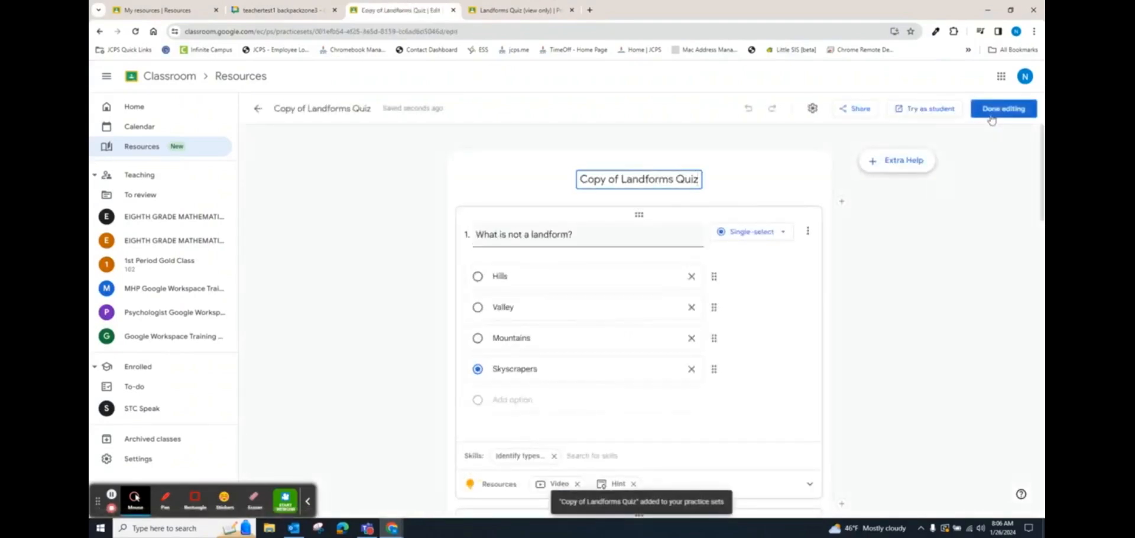
pyautogui.click(991, 116)
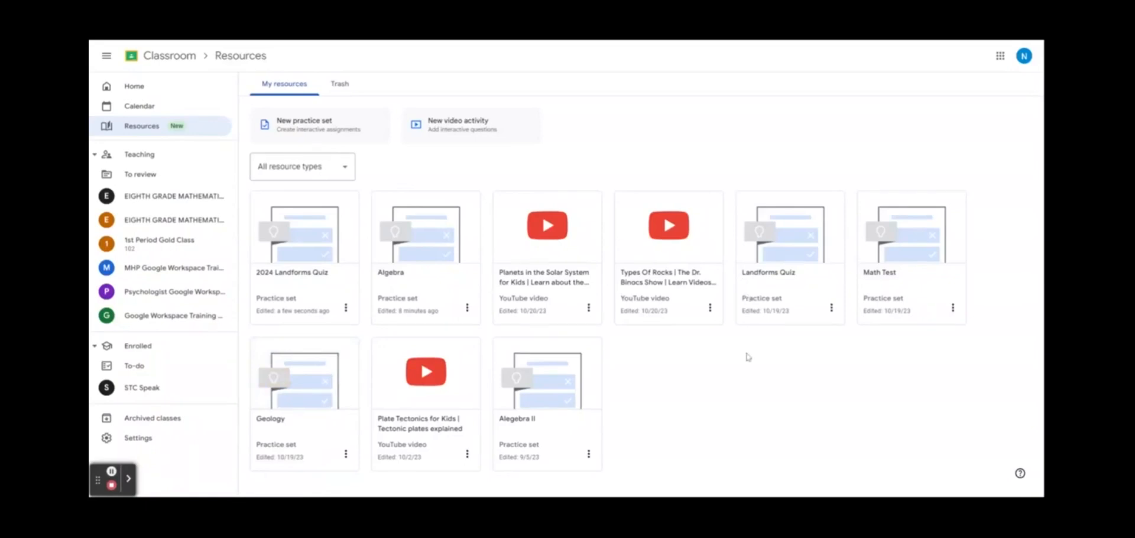
# Delete the continents question from the Landforms Quiz practice set and save the edit
pyautogui.doubleClick(773, 281)
pyautogui.click(807, 208)
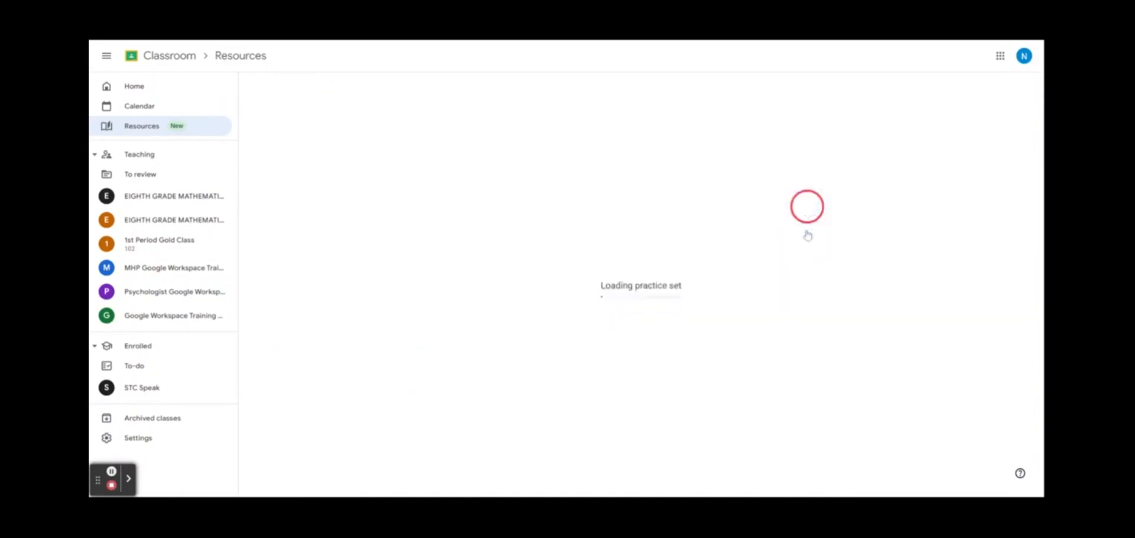
pyautogui.click(1017, 89)
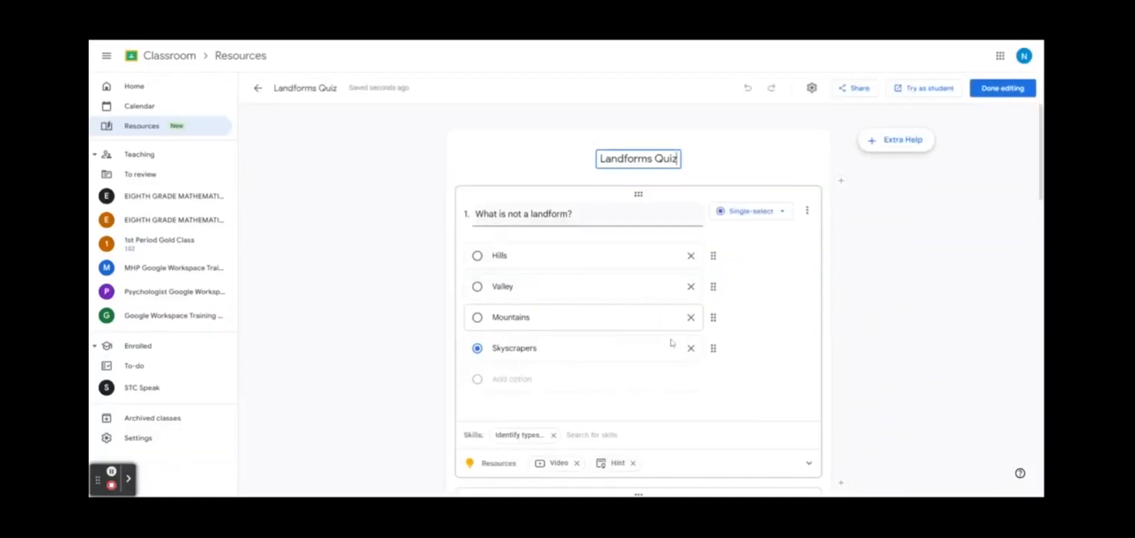
pyautogui.scroll(-6, 702, 330)
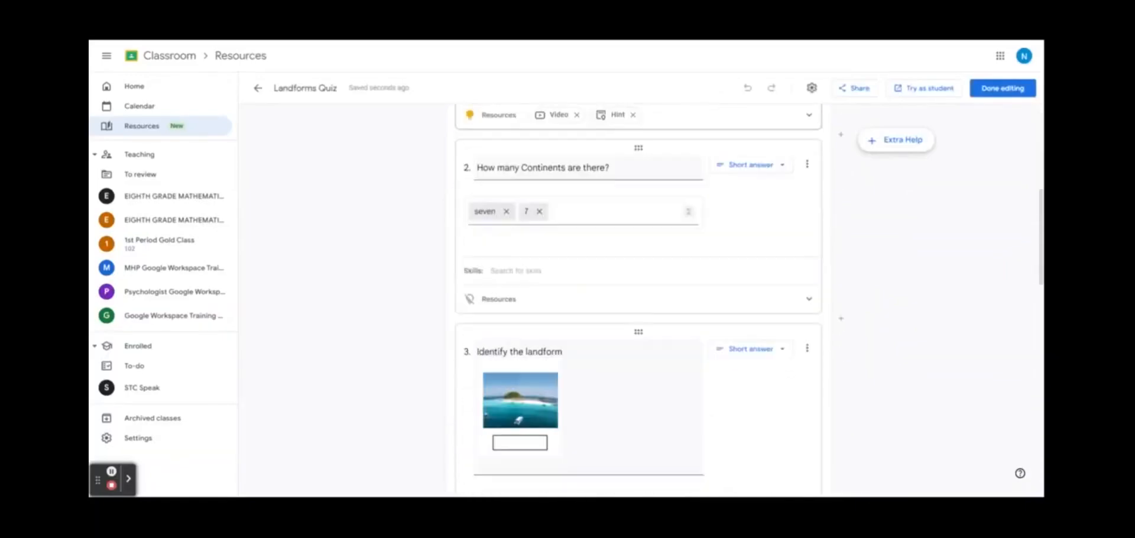
pyautogui.scroll(-5, 718, 281)
pyautogui.scroll(10, 718, 281)
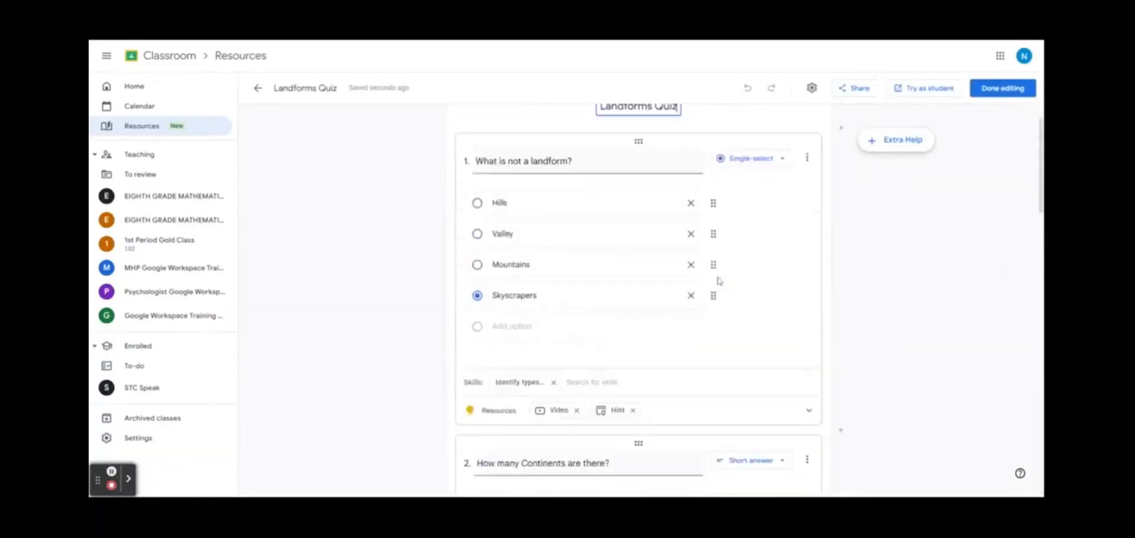
pyautogui.scroll(-3, 718, 281)
pyautogui.click(809, 265)
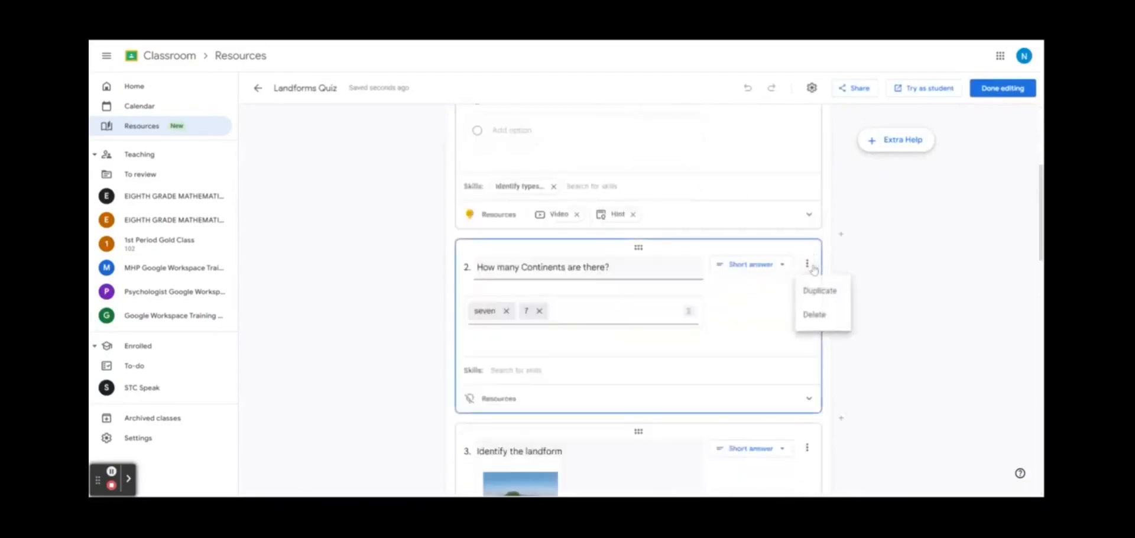
pyautogui.click(816, 314)
pyautogui.click(994, 90)
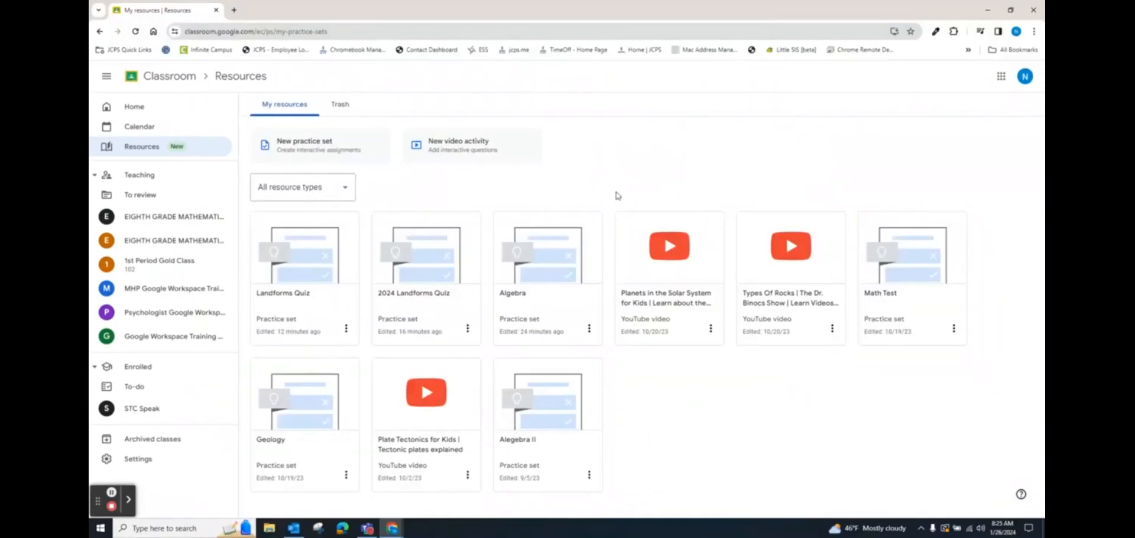
pyautogui.click(125, 50)
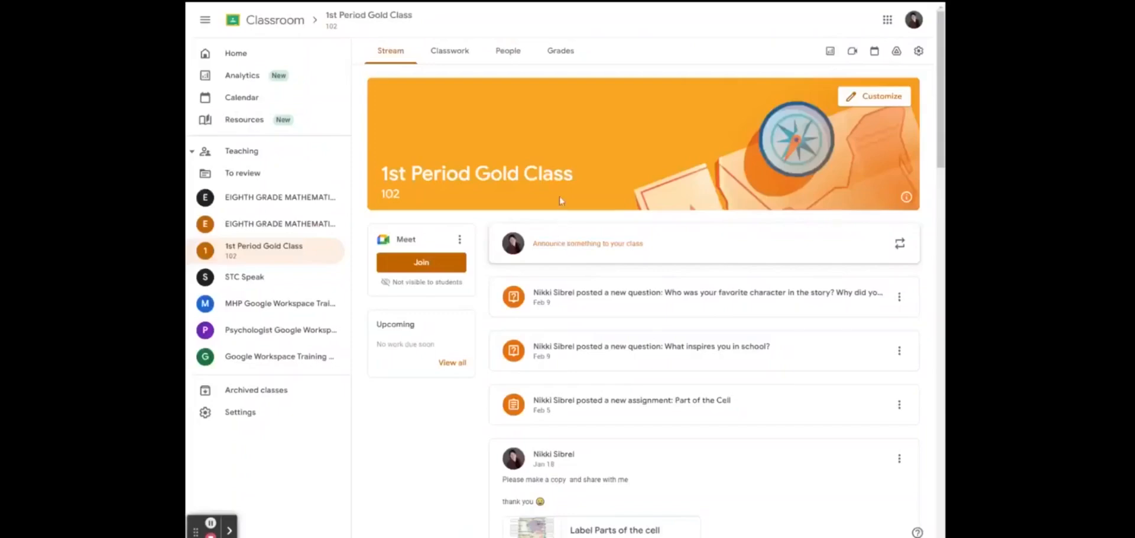
# Reuse the Science class's Plate Tectonics post, keeping its attachments, as a new assignment
pyautogui.click(447, 62)
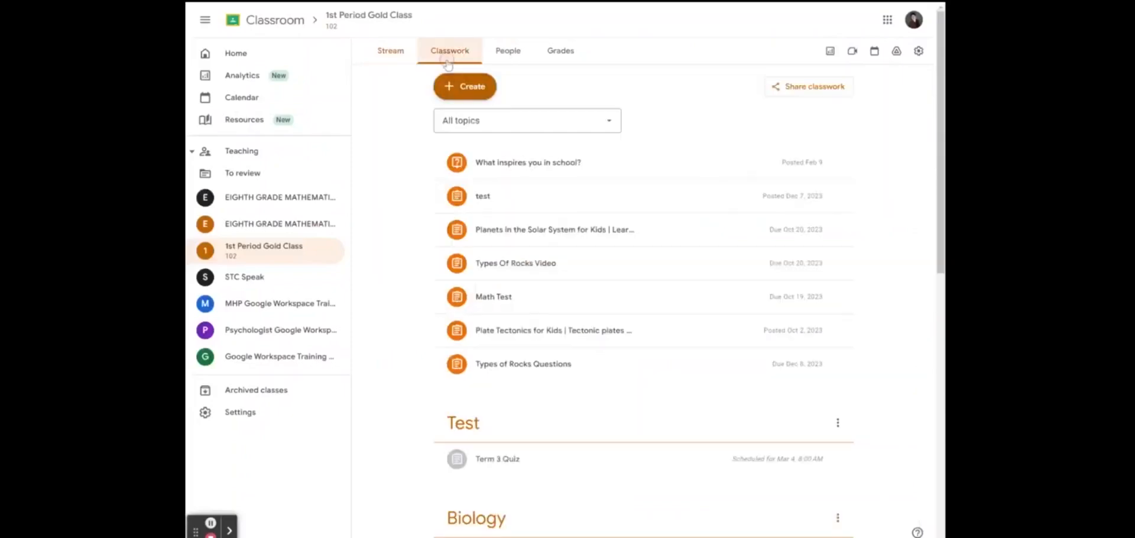
pyautogui.click(464, 89)
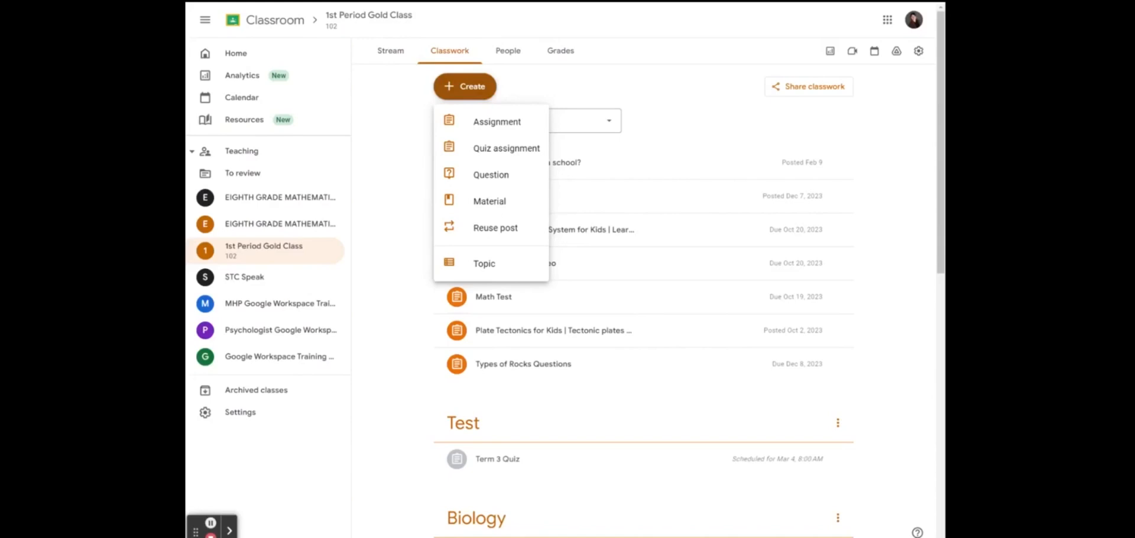
pyautogui.click(486, 230)
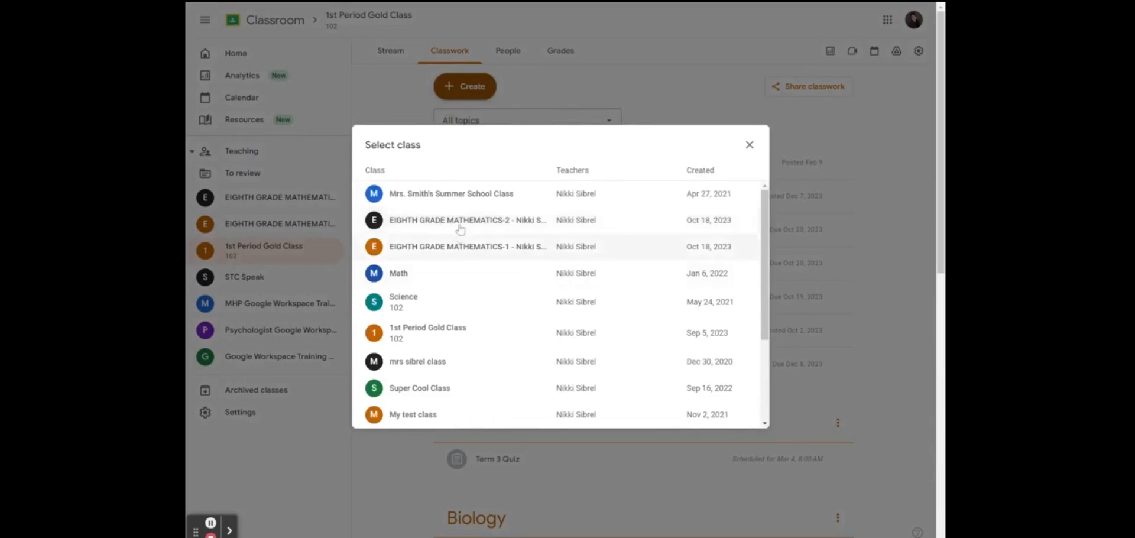
pyautogui.click(434, 304)
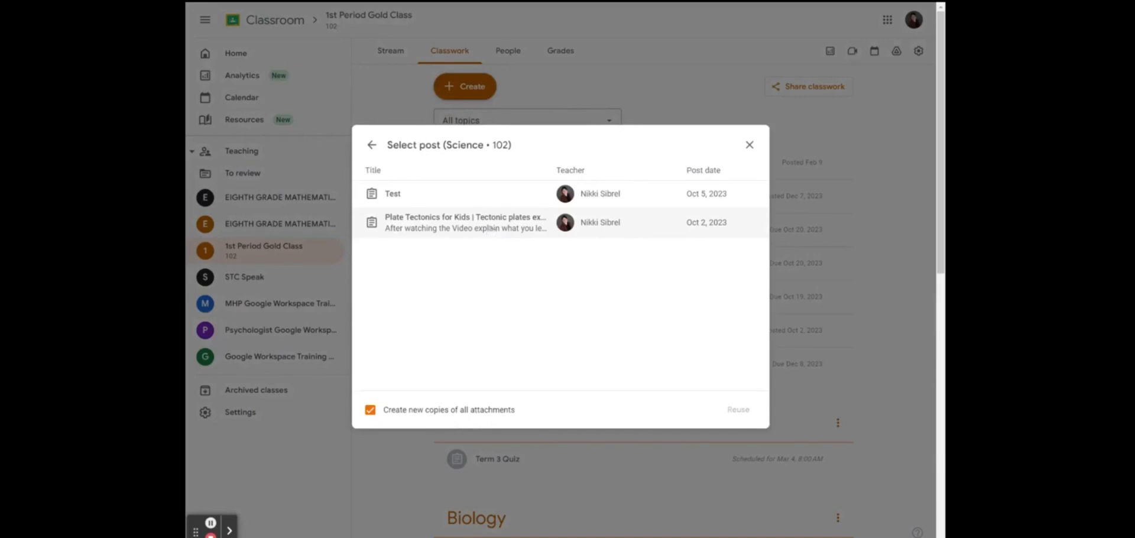
pyautogui.click(490, 230)
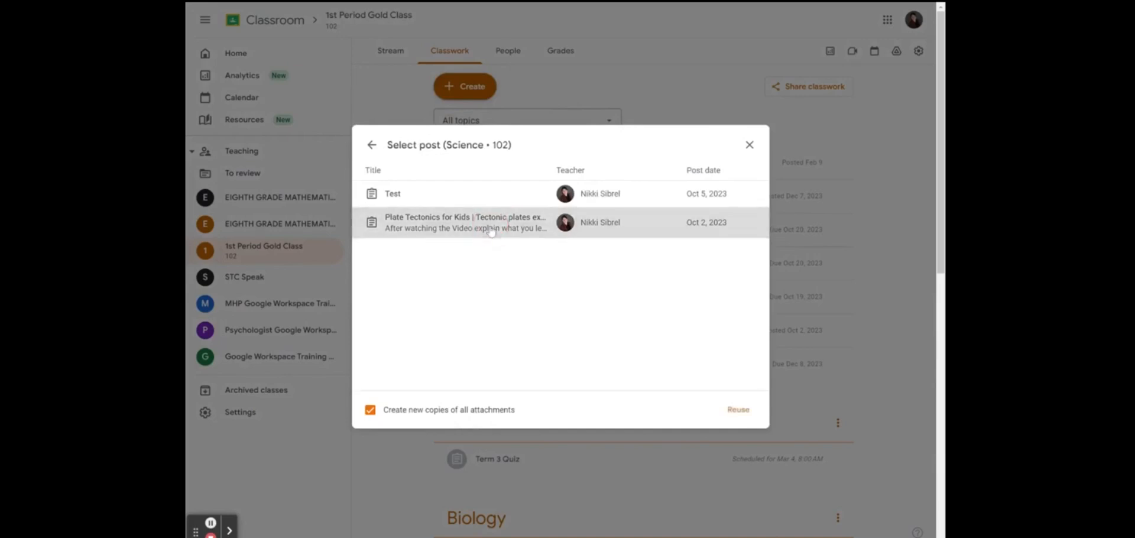
pyautogui.click(368, 412)
pyautogui.click(369, 413)
pyautogui.click(470, 236)
pyautogui.click(739, 410)
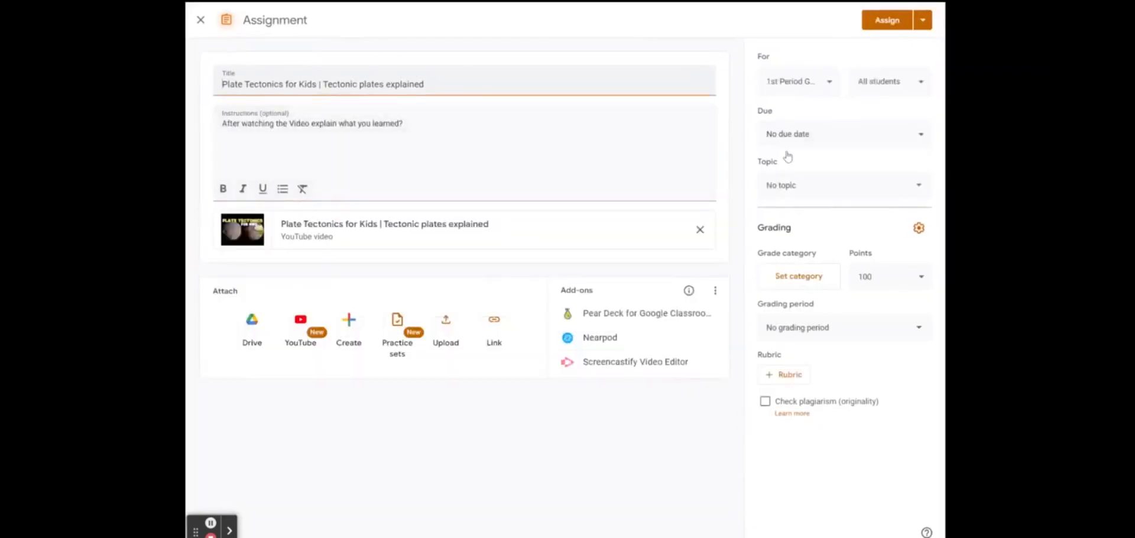
# Add both eighth-grade math classes to the Plate Tectonics assignment and assign it
pyautogui.click(828, 80)
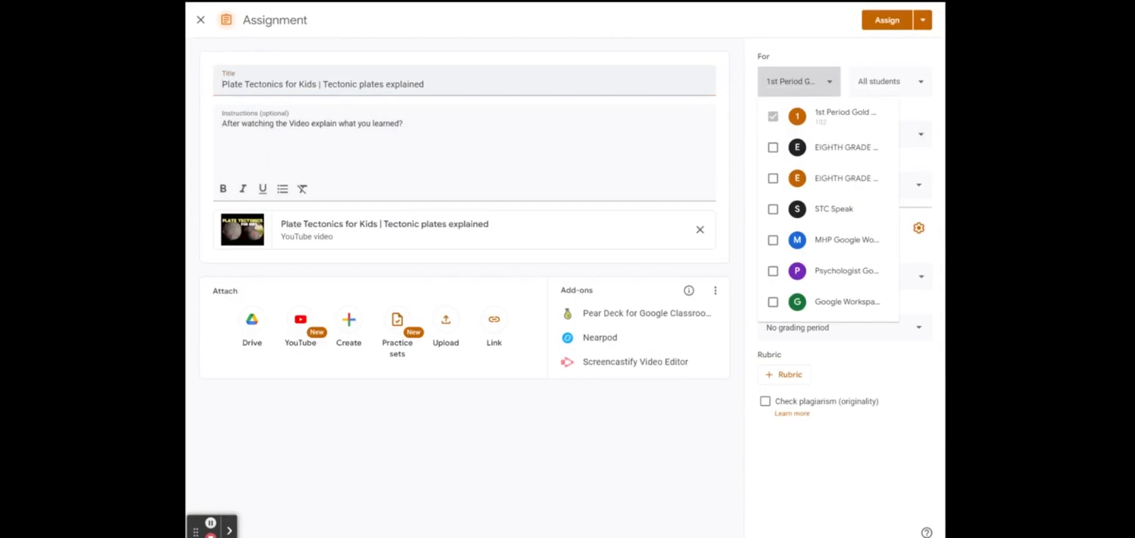
pyautogui.click(773, 147)
pyautogui.click(773, 178)
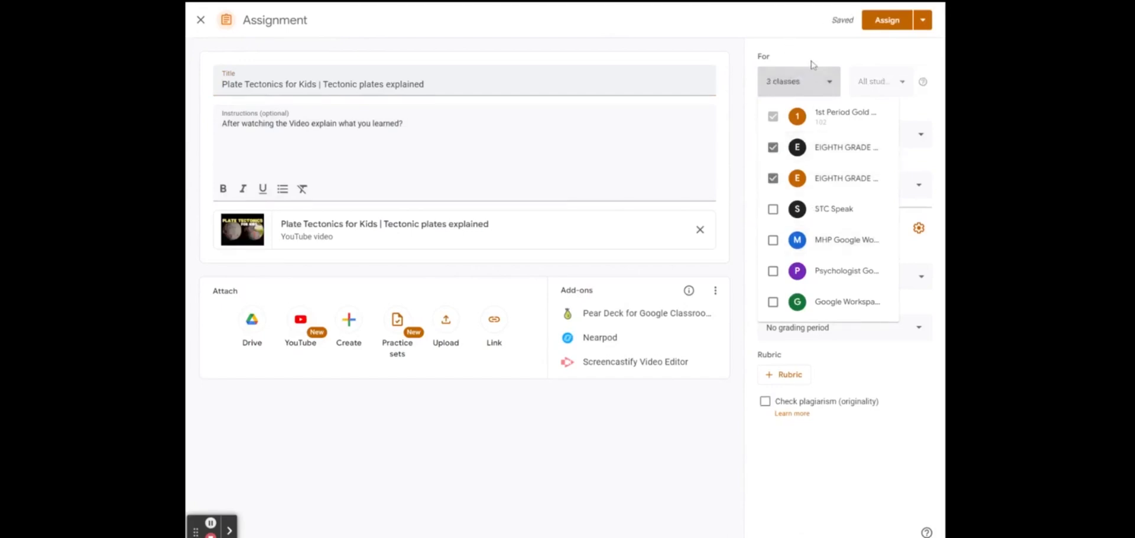
pyautogui.click(924, 21)
pyautogui.click(926, 22)
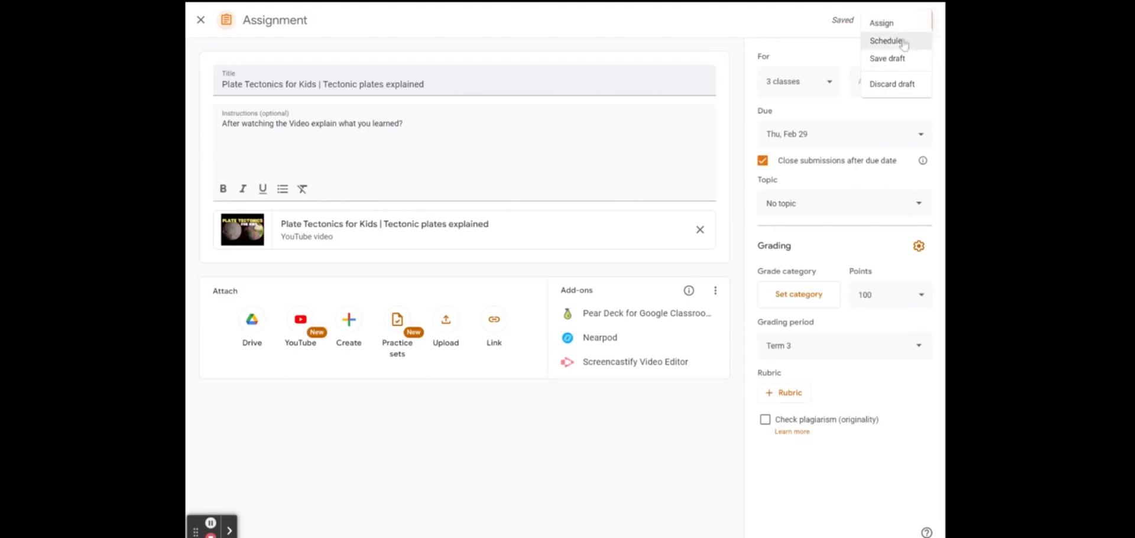
pyautogui.click(829, 48)
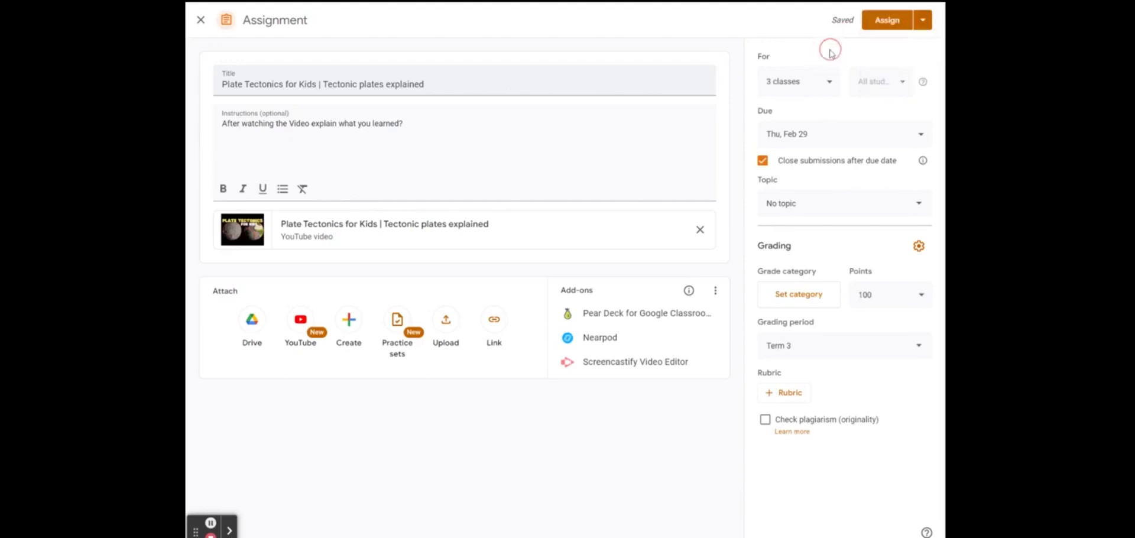
pyautogui.click(879, 22)
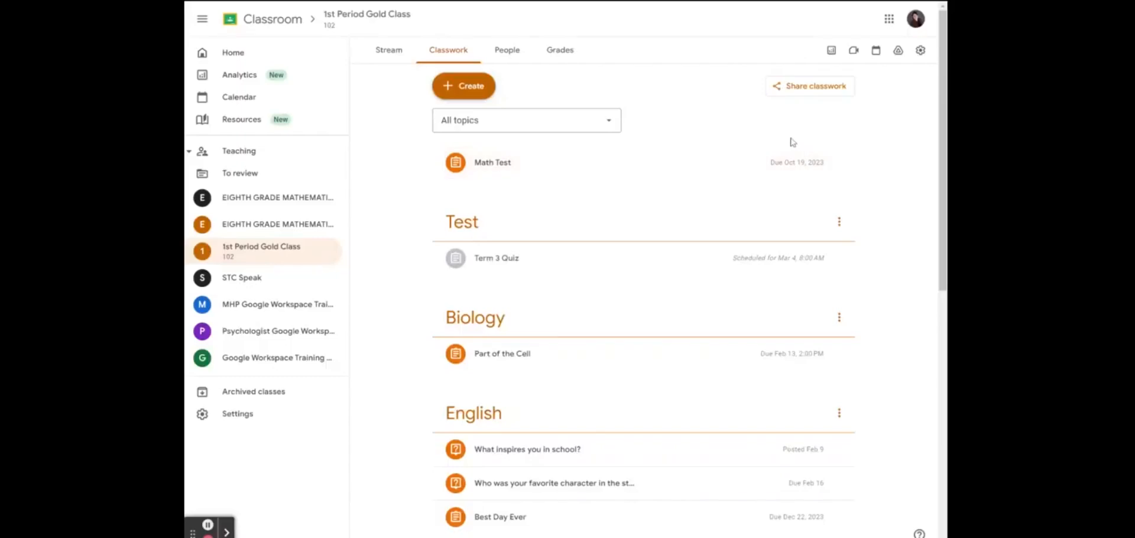
# Reuse the Best Day Ever post from 1st Period Gold Class as a new assignment
pyautogui.click(472, 82)
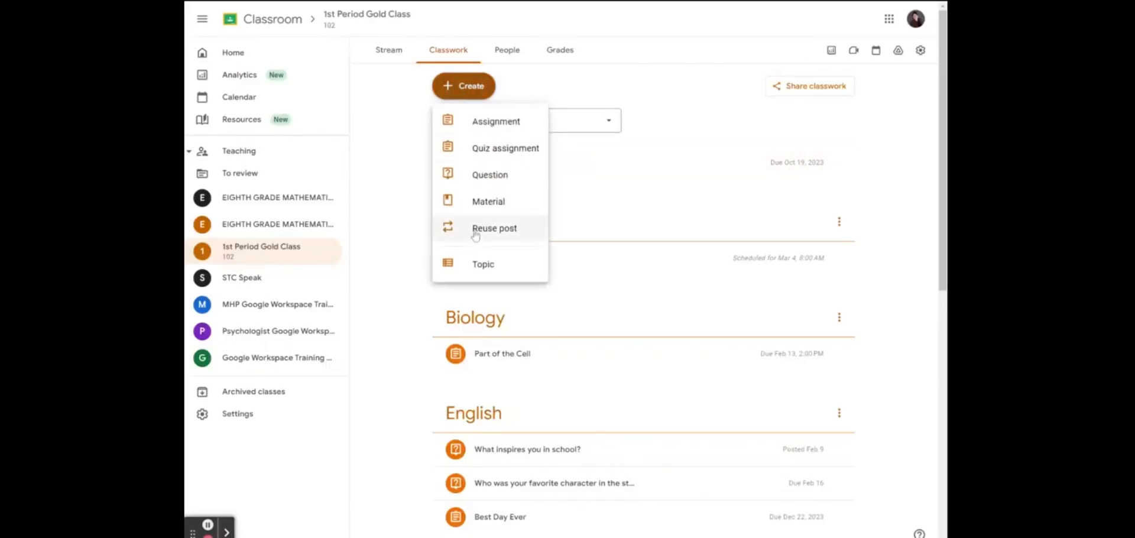
pyautogui.click(476, 234)
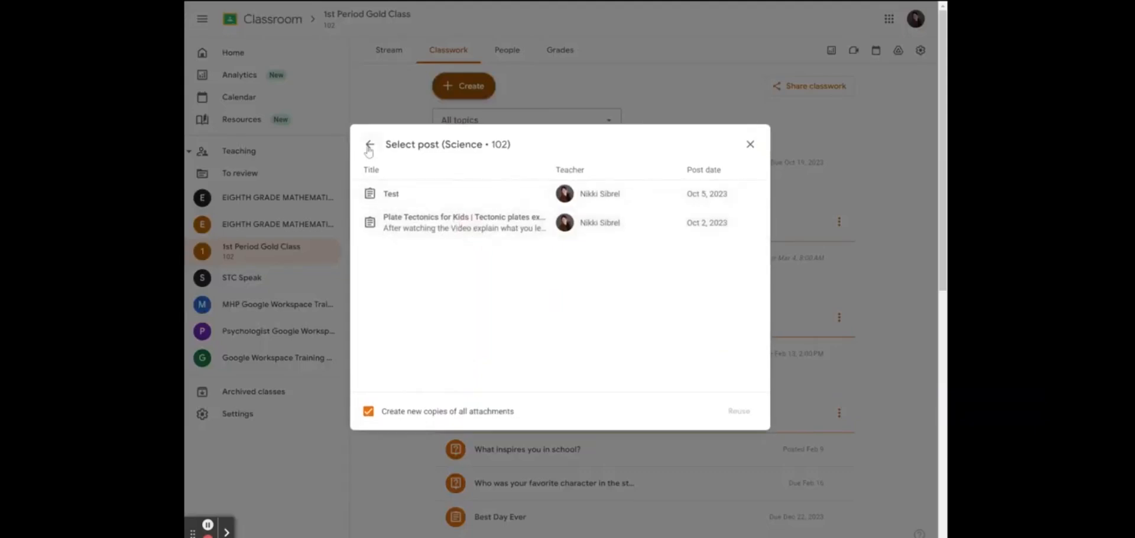
pyautogui.click(369, 148)
pyautogui.click(452, 326)
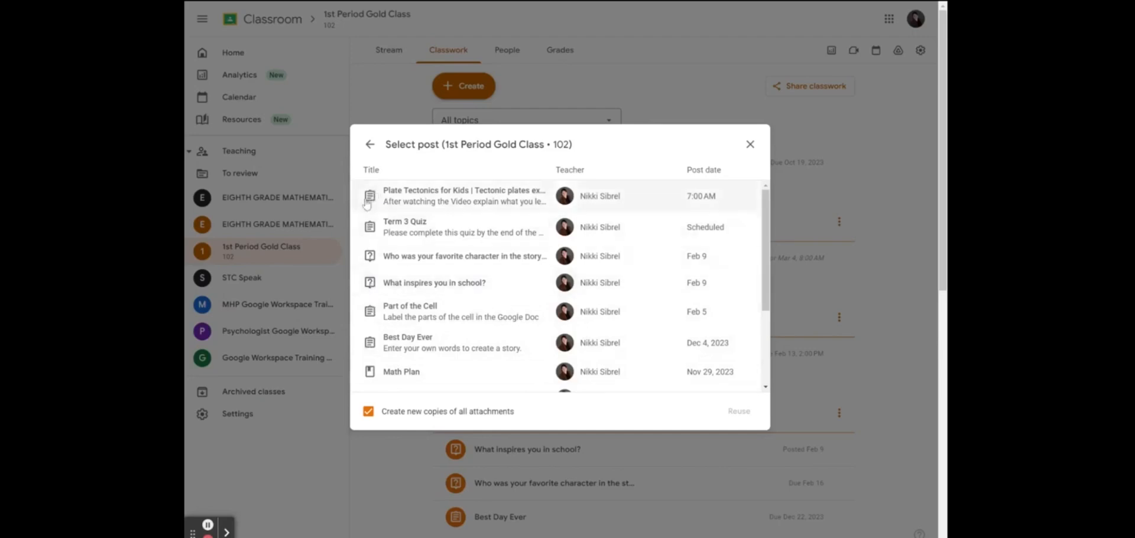
pyautogui.scroll(-2, 363, 240)
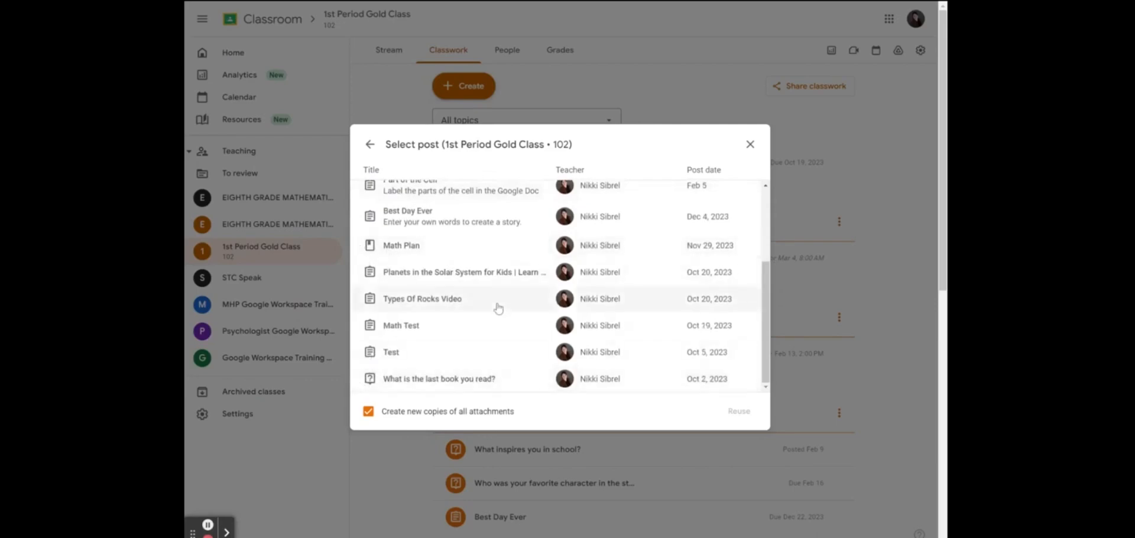
pyautogui.scroll(-1, 499, 308)
pyautogui.scroll(-1, 498, 308)
pyautogui.scroll(5, 480, 322)
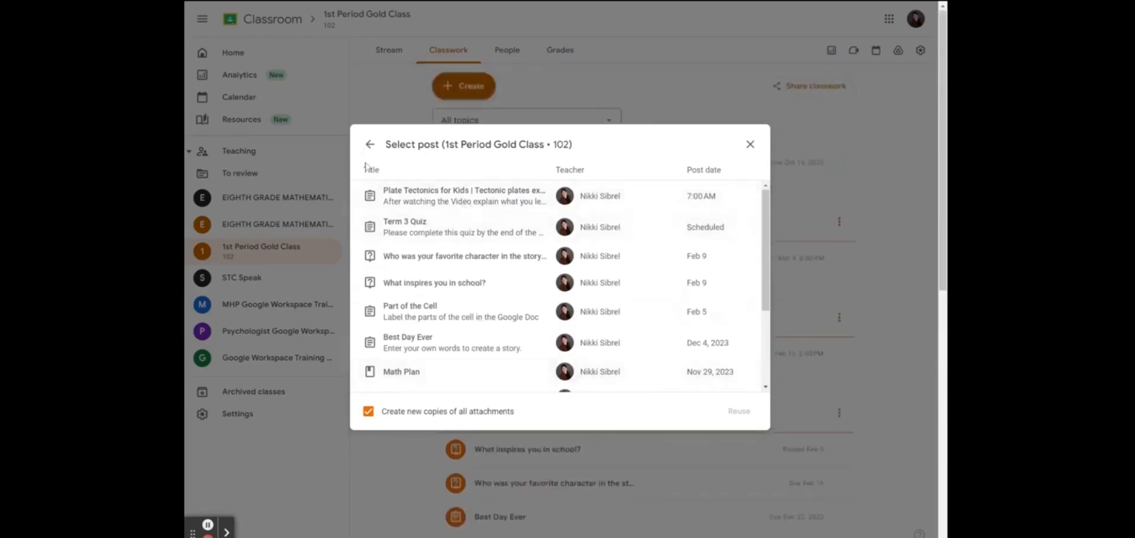
pyautogui.click(635, 343)
pyautogui.click(739, 412)
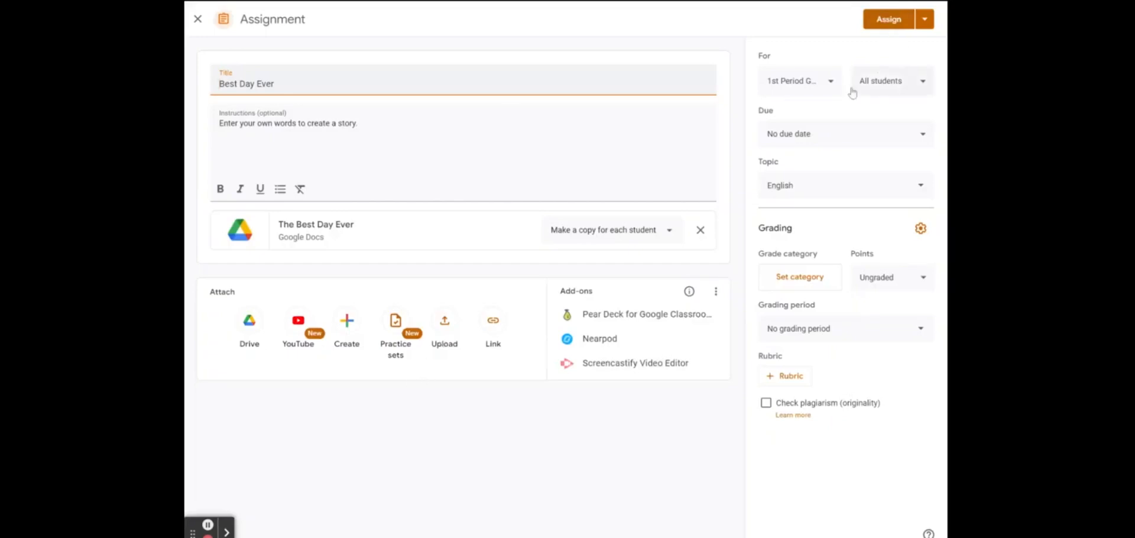
# Confirm the Feb 23 due date and assign Best Day Ever to the class
pyautogui.click(834, 83)
pyautogui.click(834, 83)
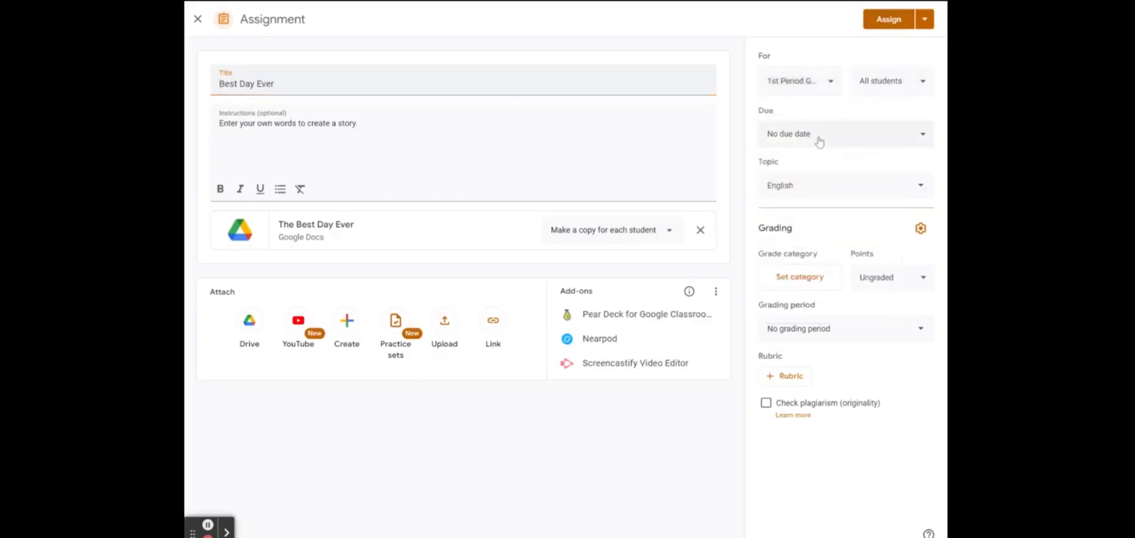
pyautogui.click(819, 139)
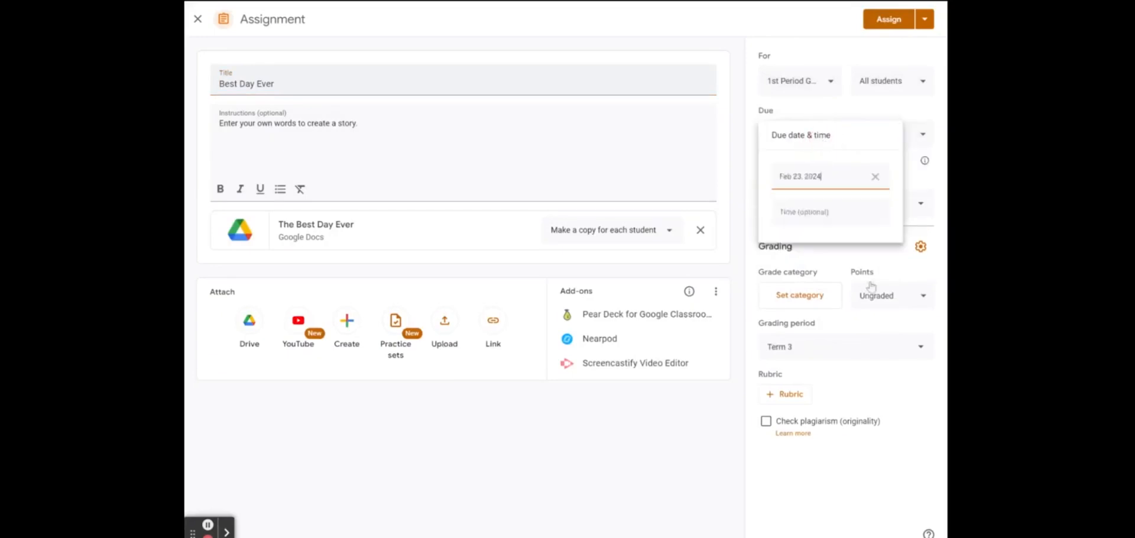
pyautogui.click(857, 389)
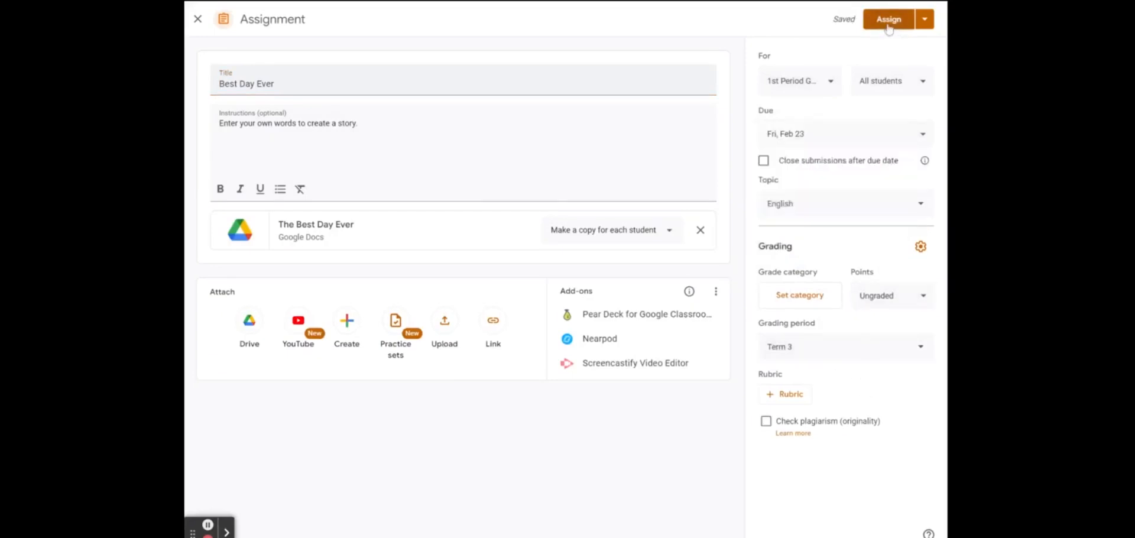
pyautogui.click(889, 23)
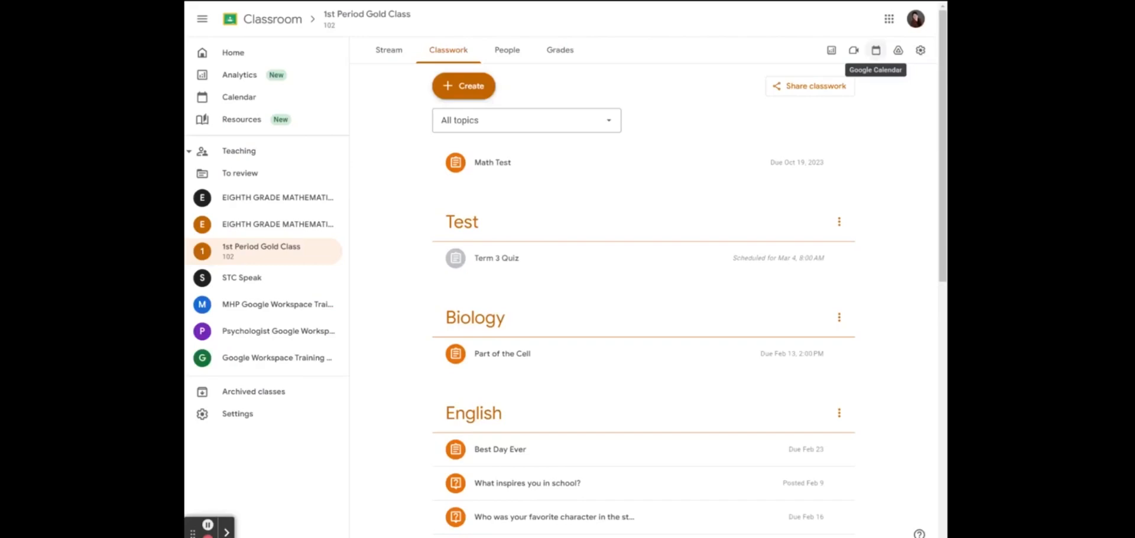
# In the class calendar, show both eighth-grade maths and Science 102 calendars, hiding STC Speak
pyautogui.click(876, 54)
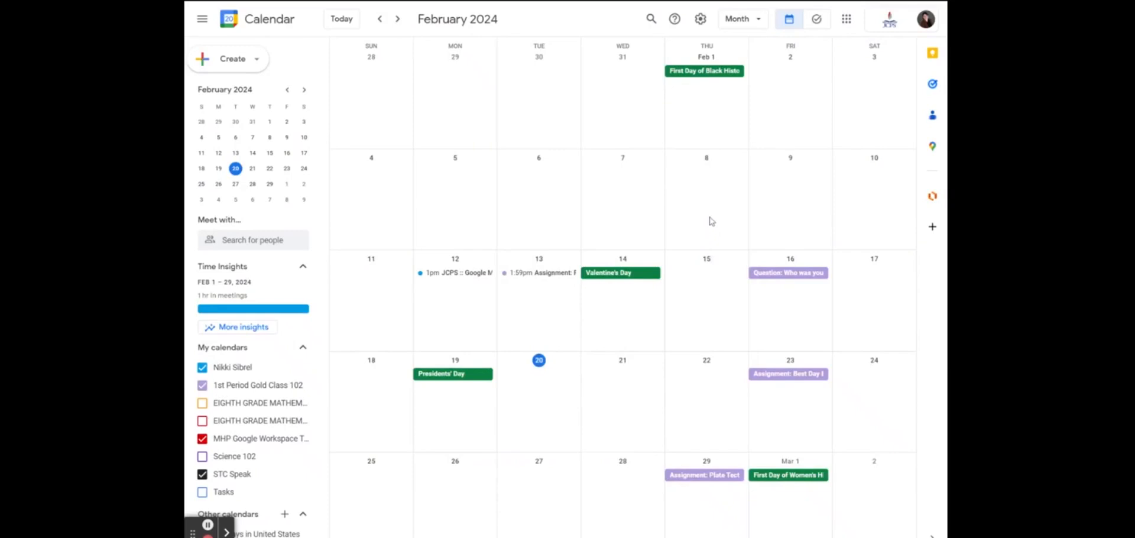
pyautogui.click(202, 404)
pyautogui.click(202, 421)
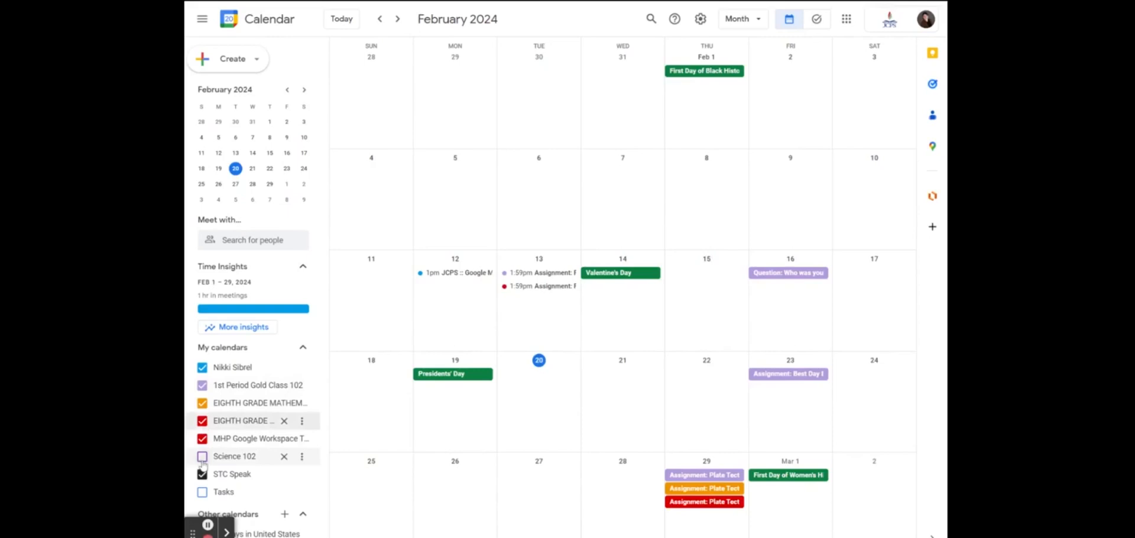
pyautogui.click(202, 457)
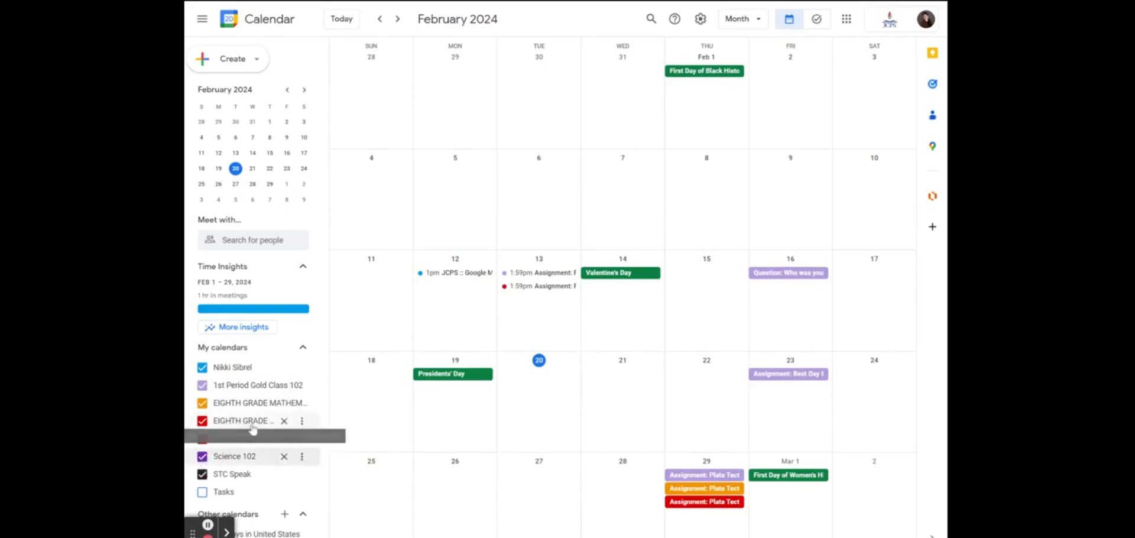
pyautogui.click(203, 474)
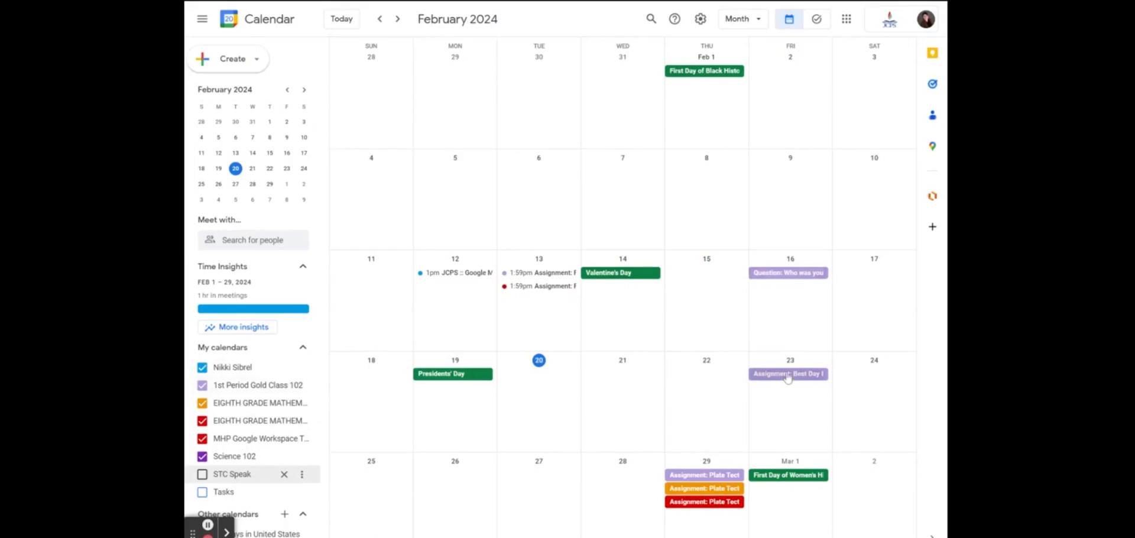
# Colour the Gold Class calendar Tangerine and the first eighth-grade maths calendar Blueberry
pyautogui.click(302, 385)
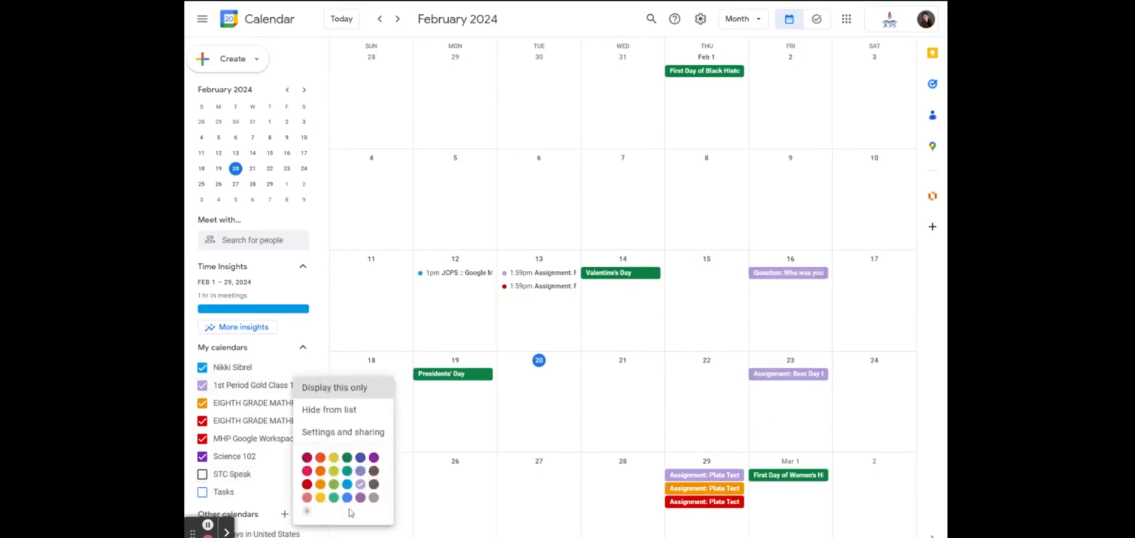
pyautogui.click(320, 458)
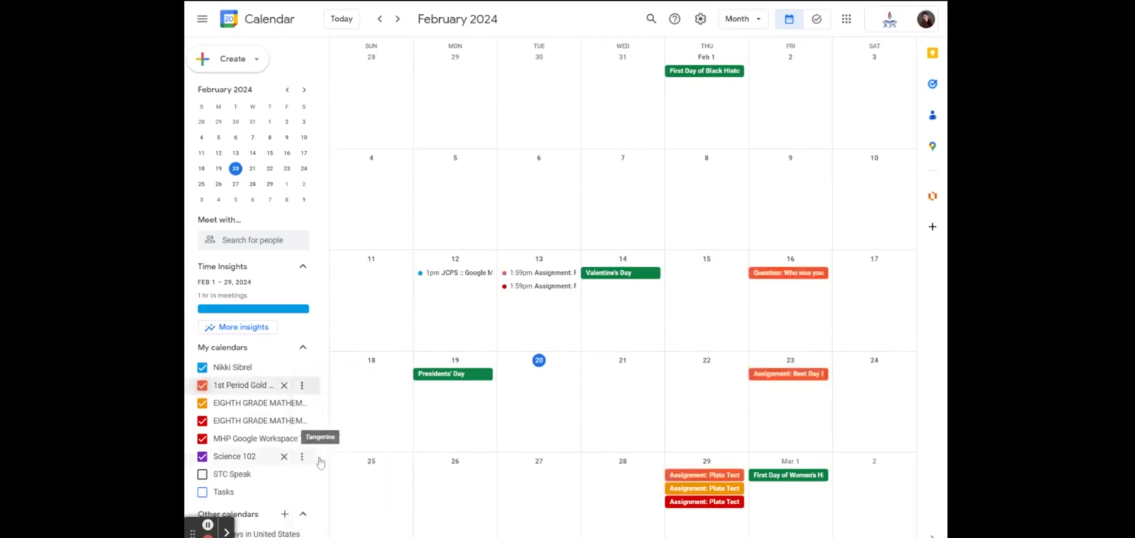
pyautogui.click(302, 402)
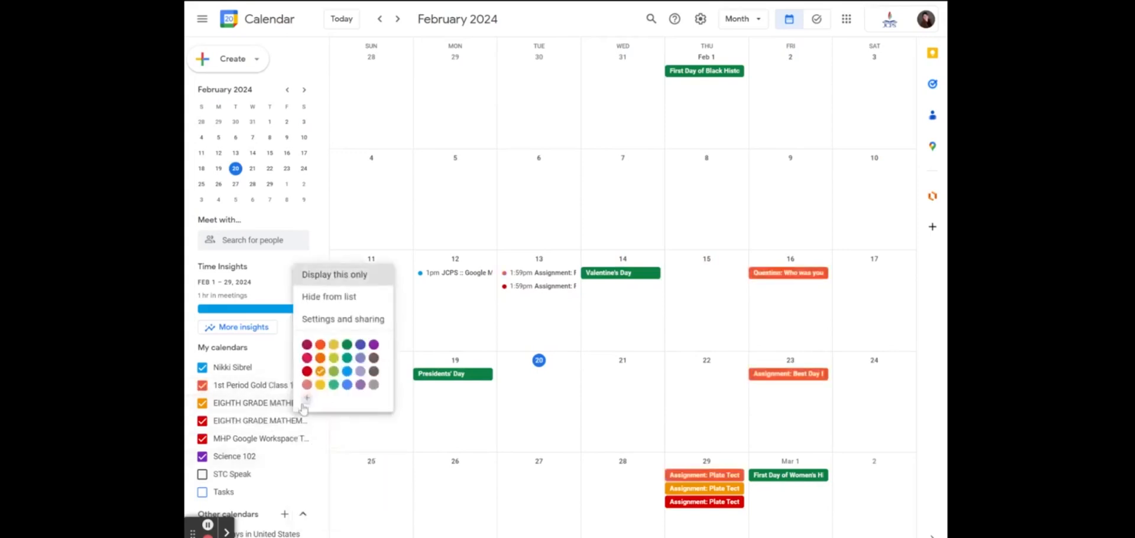
pyautogui.click(360, 344)
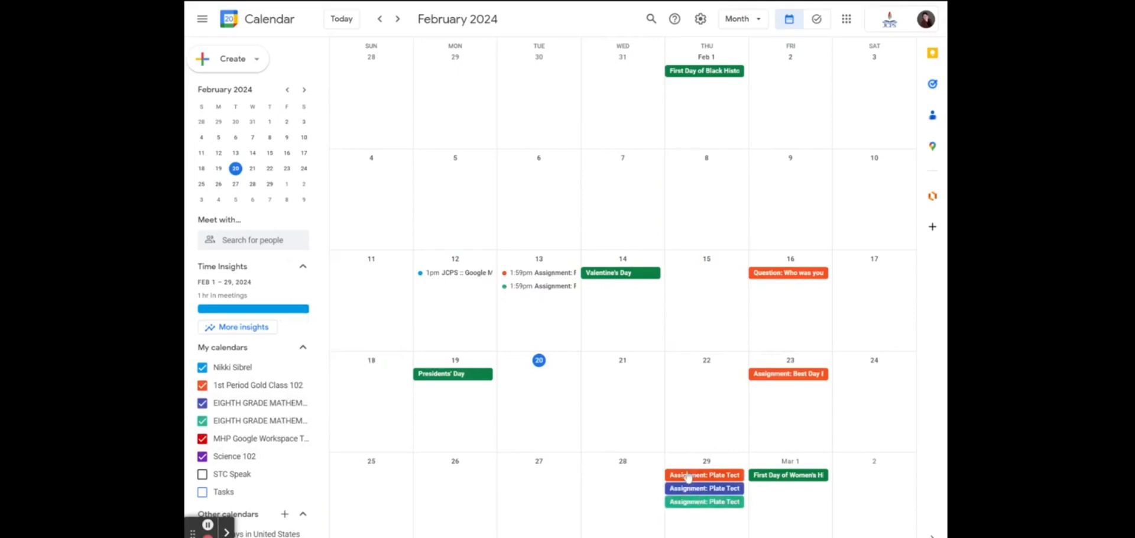
pyautogui.click(791, 275)
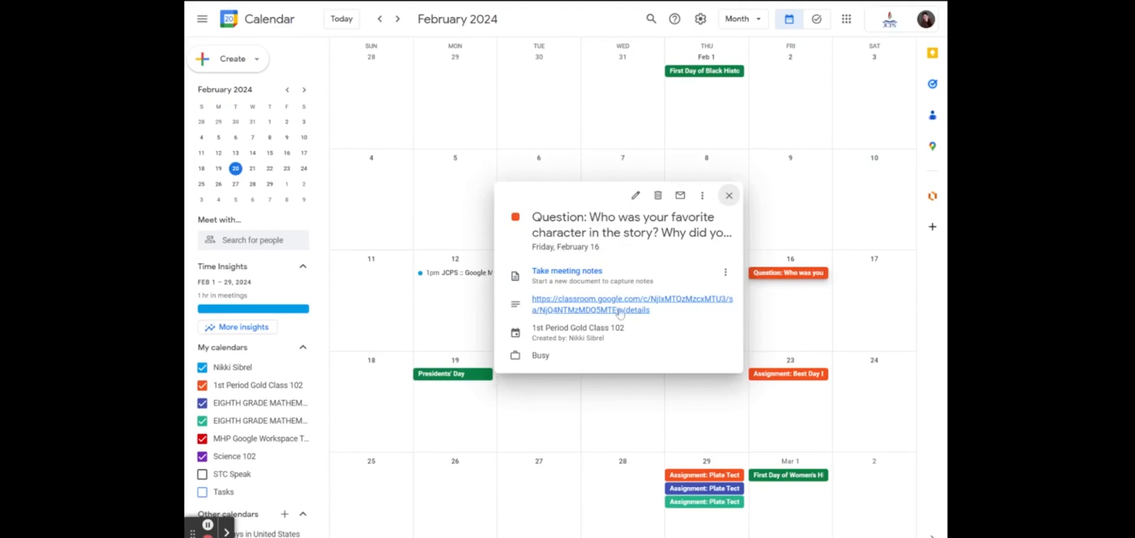
# Review the Feb 16 question and Feb 29 Plate Tectonics event details, then advance to March 2024
pyautogui.click(719, 412)
pyautogui.click(703, 502)
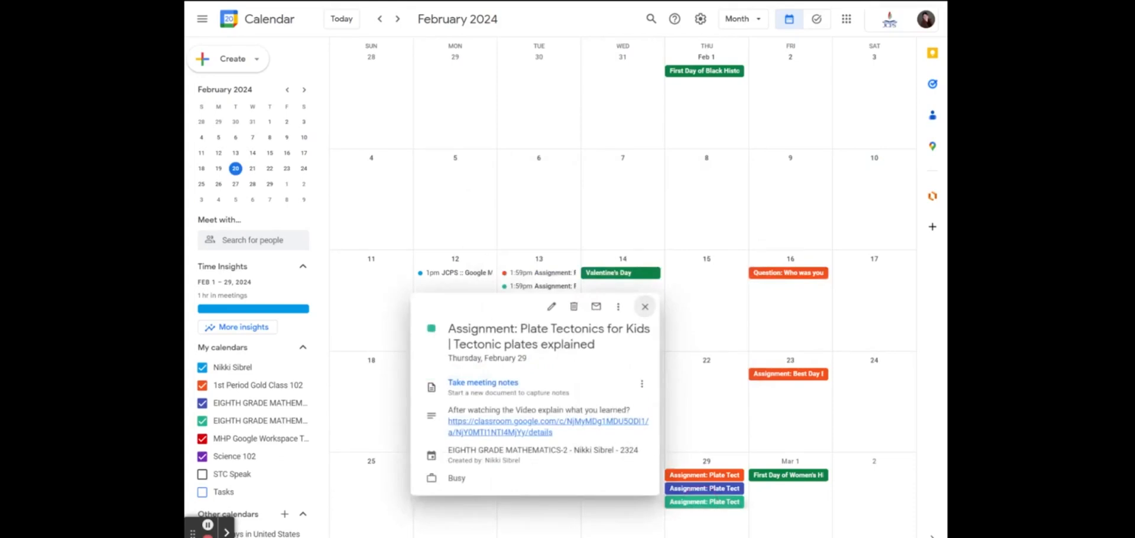
pyautogui.click(692, 492)
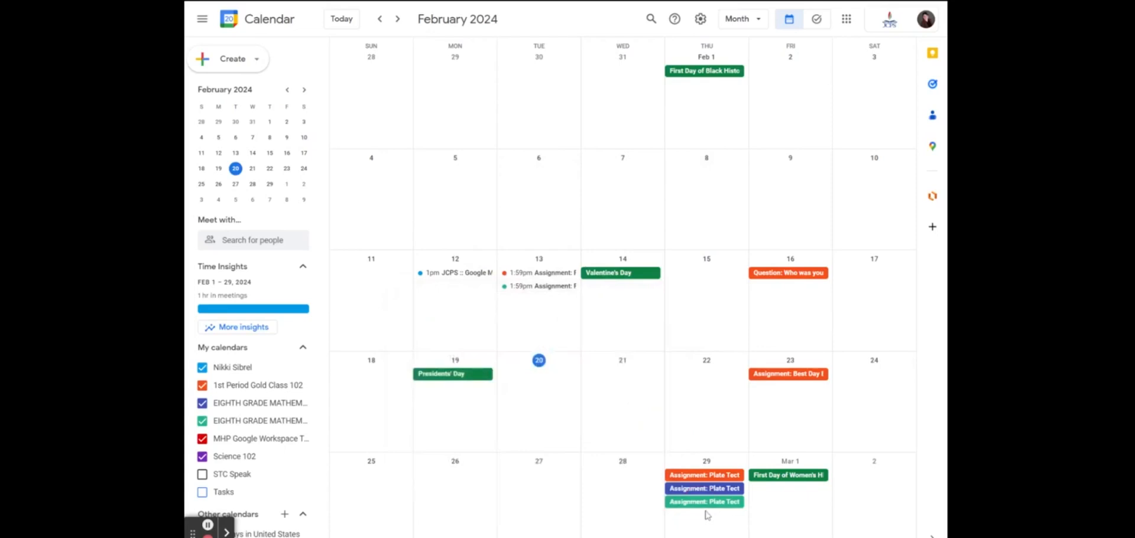
pyautogui.click(705, 504)
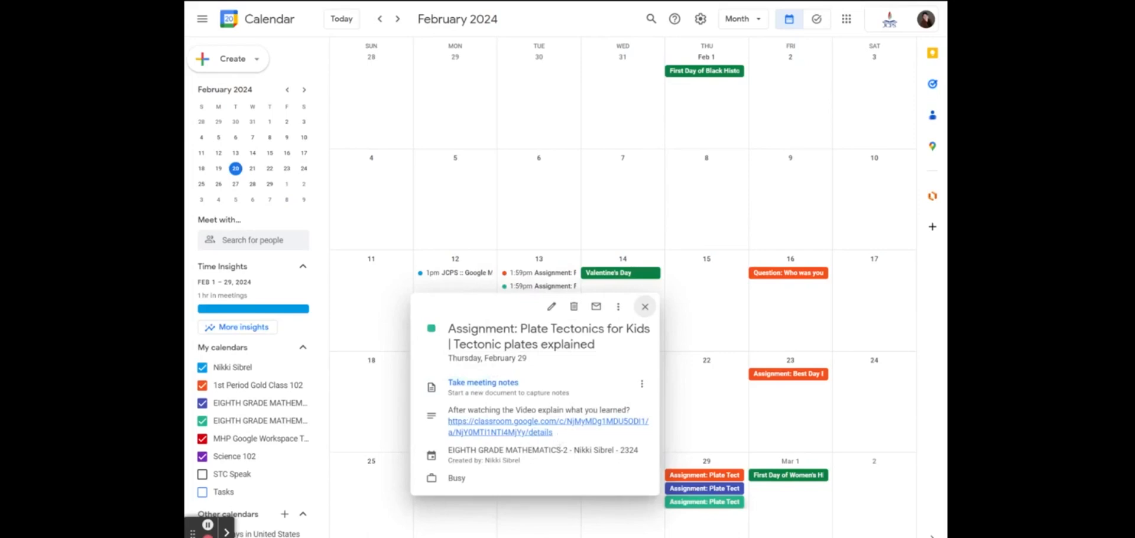
pyautogui.click(700, 376)
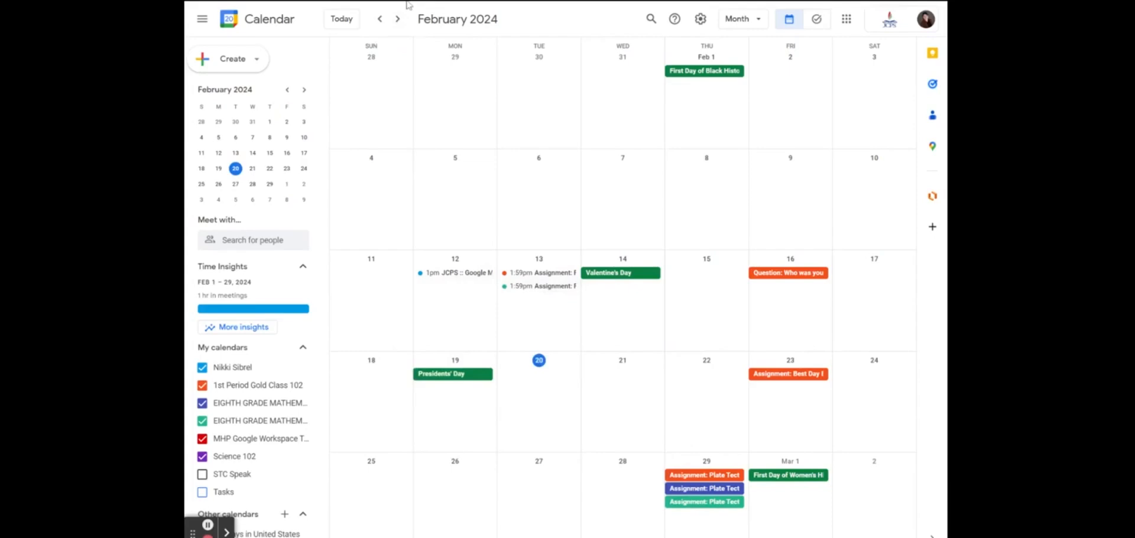
pyautogui.click(394, 26)
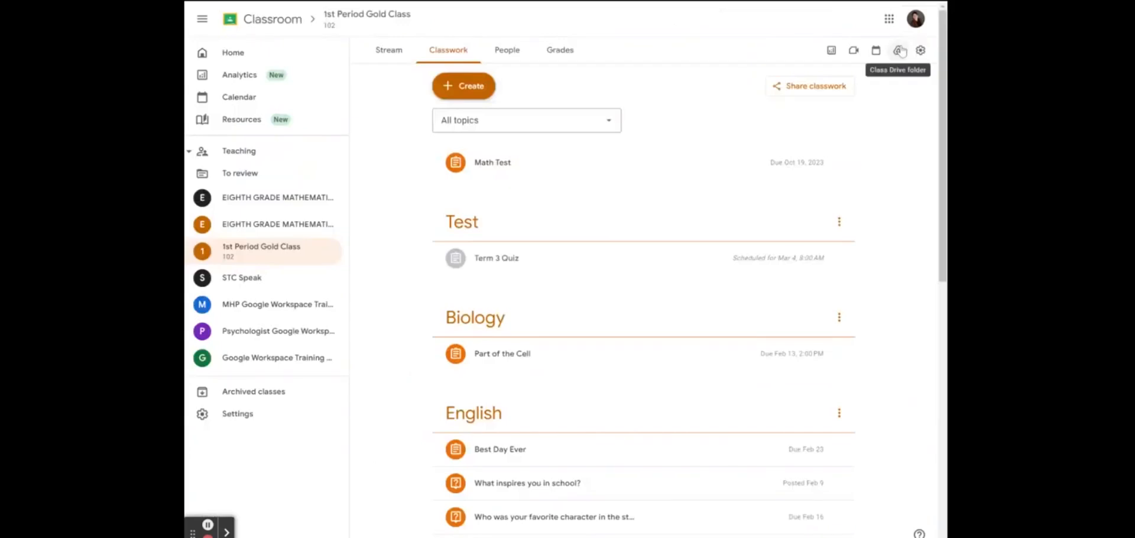
# Copy the 1st Period Gold Class classwork sharing link with teacher access via link enabled
pyautogui.click(805, 95)
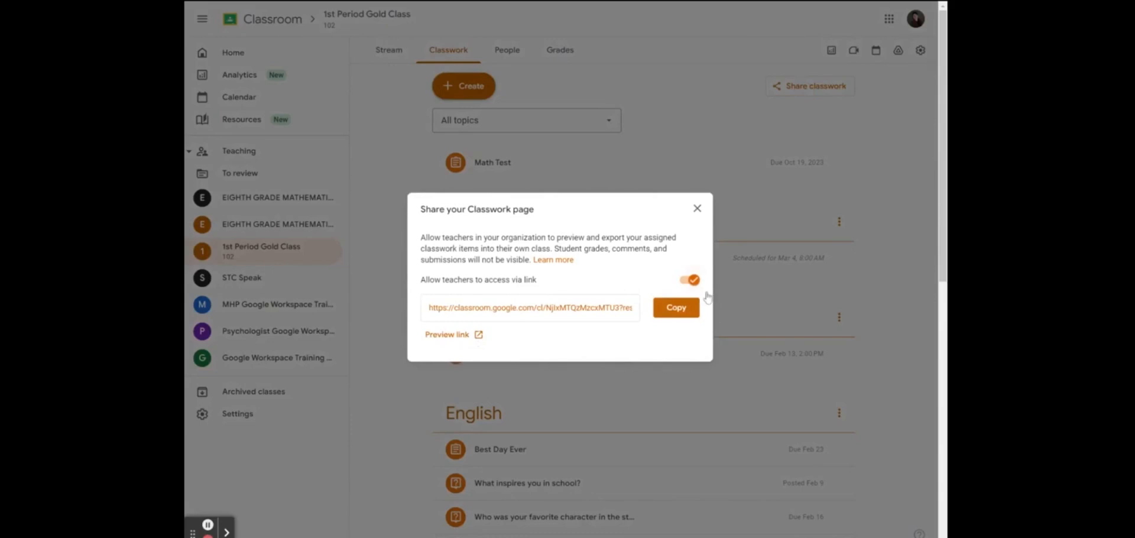
pyautogui.click(678, 314)
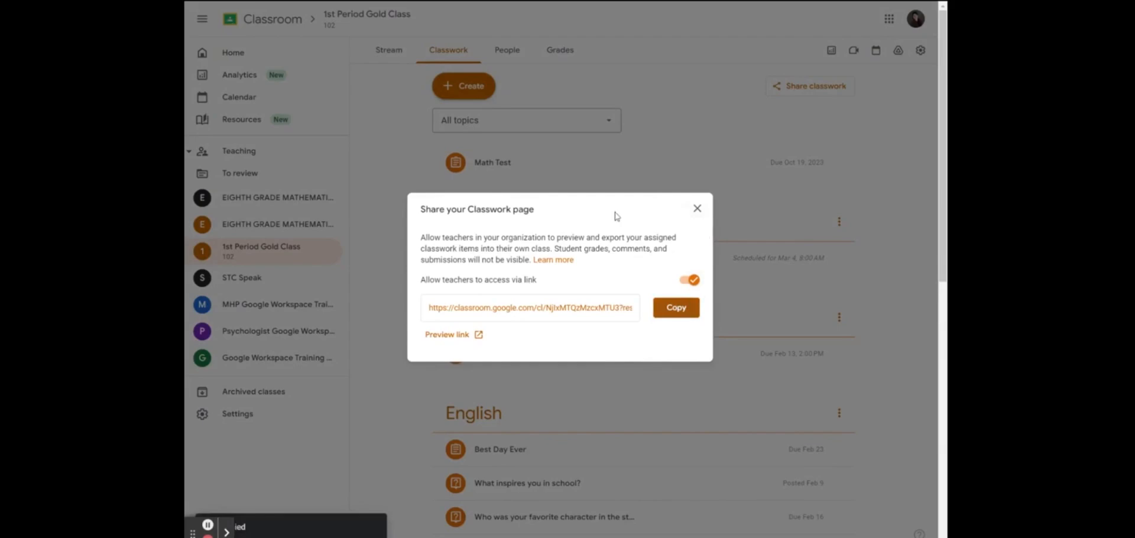
pyautogui.click(692, 283)
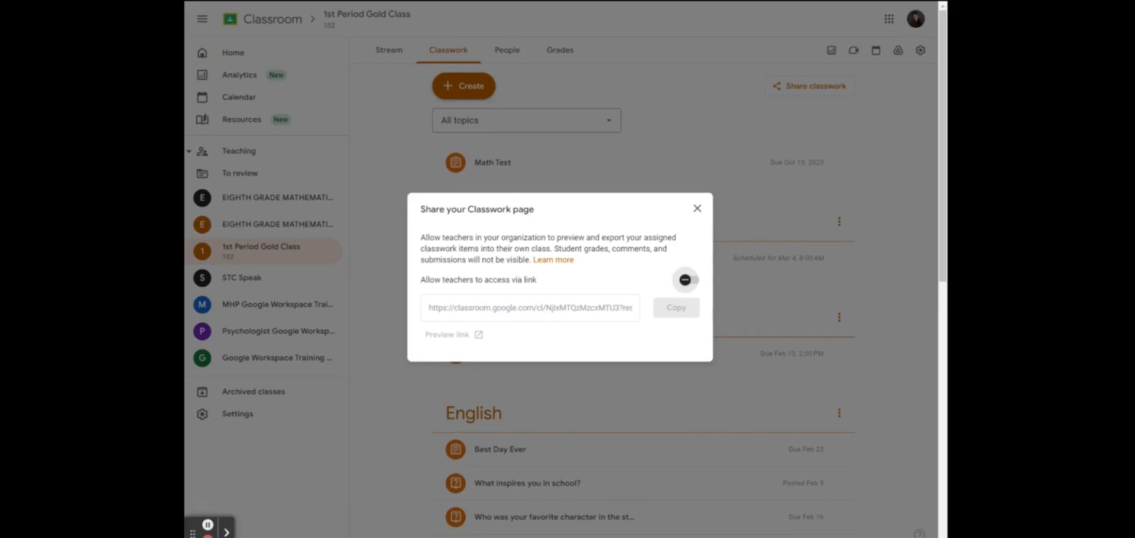
pyautogui.click(663, 483)
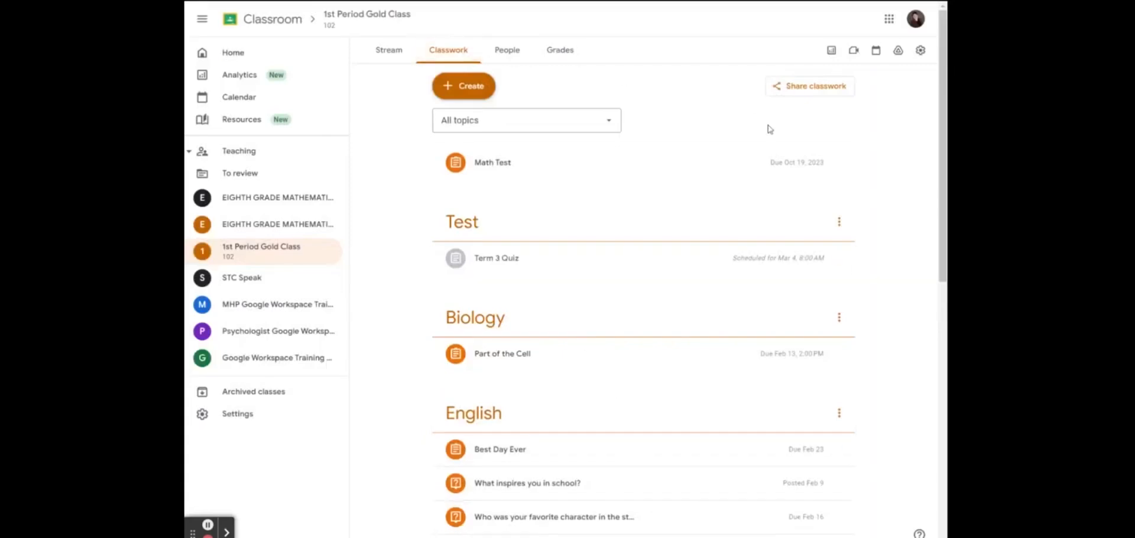
pyautogui.click(807, 94)
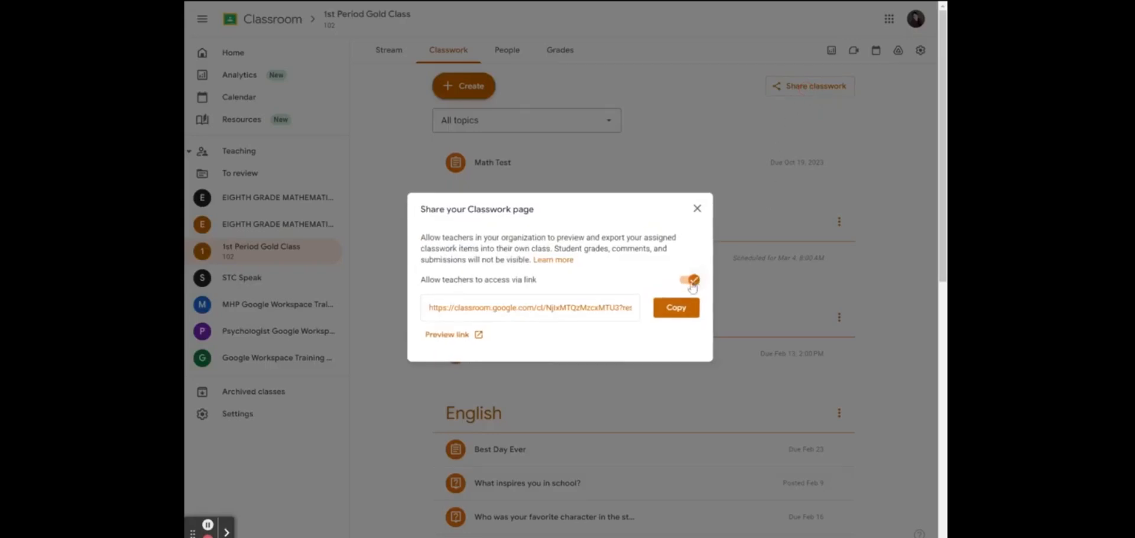
pyautogui.click(679, 312)
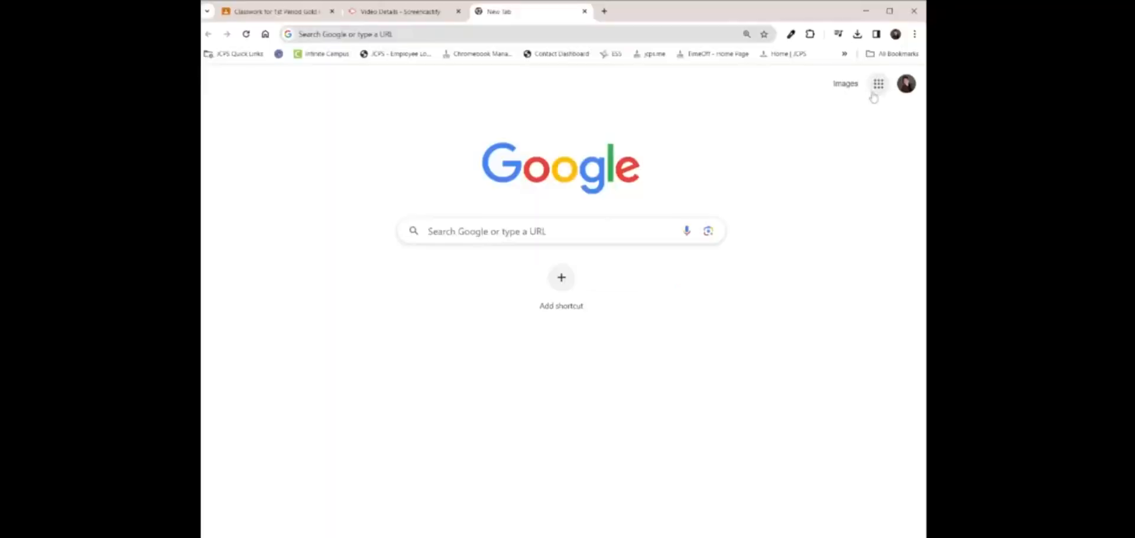
pyautogui.click(878, 84)
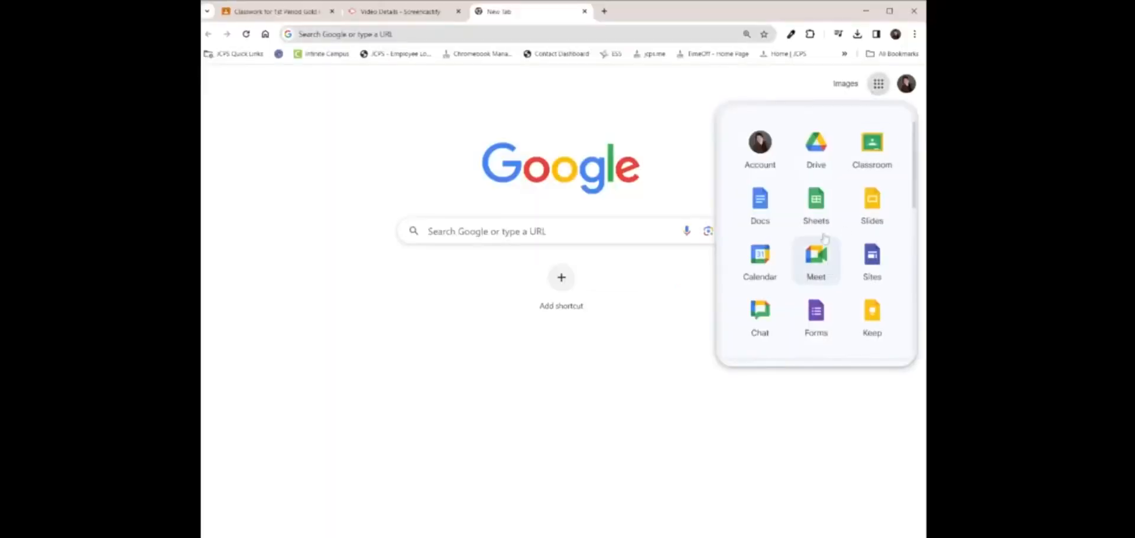
# In Google Chat, open the direct message and follow its classroom.google.com classwork link
pyautogui.click(753, 322)
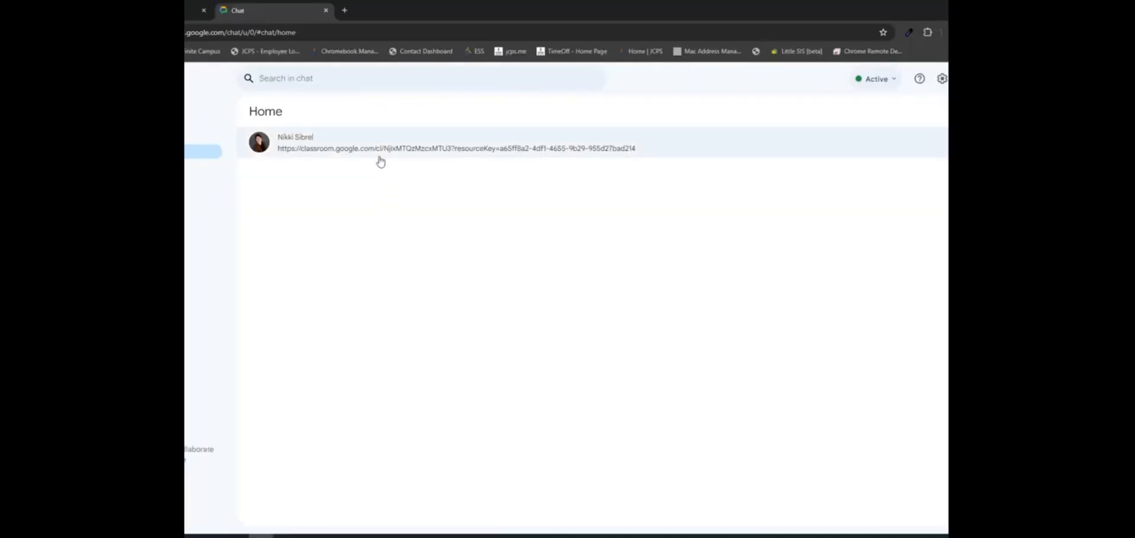
pyautogui.click(379, 154)
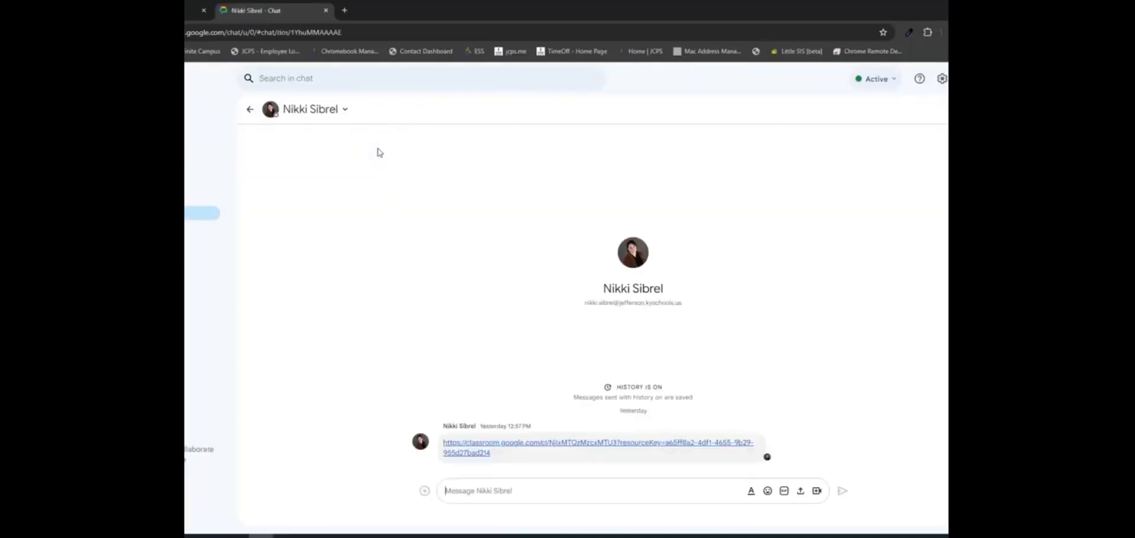
pyautogui.click(469, 454)
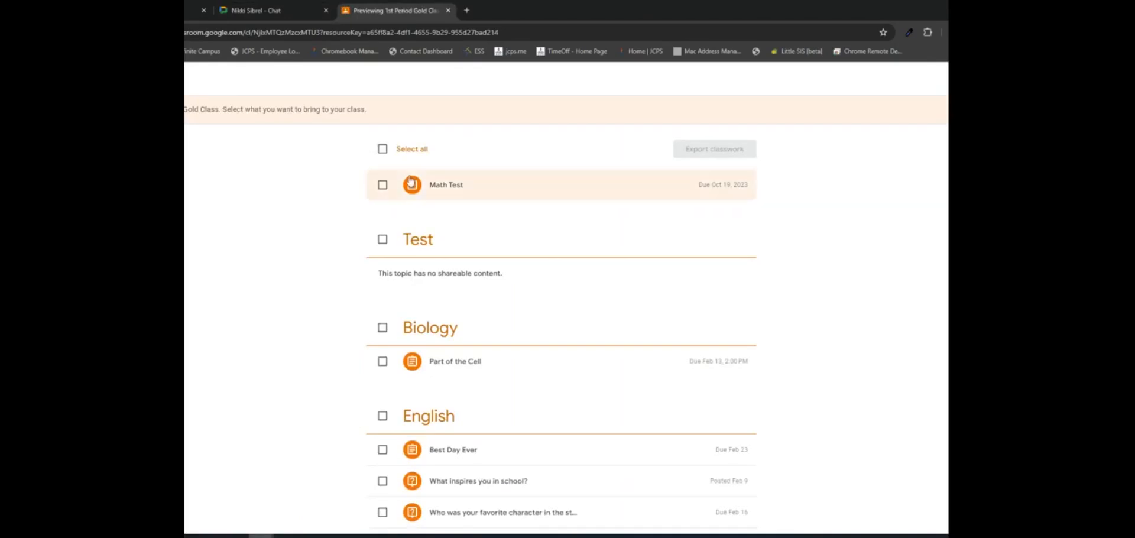
# Select only the Geology and Biology topics in the shared classwork preview
pyautogui.click(383, 150)
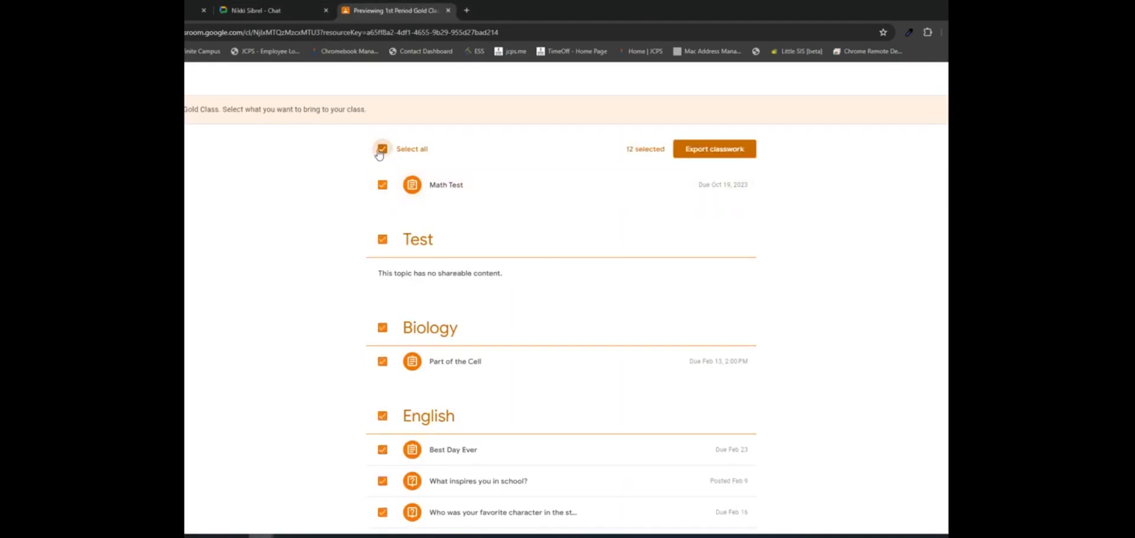
pyautogui.click(382, 150)
pyautogui.scroll(-9, 476, 290)
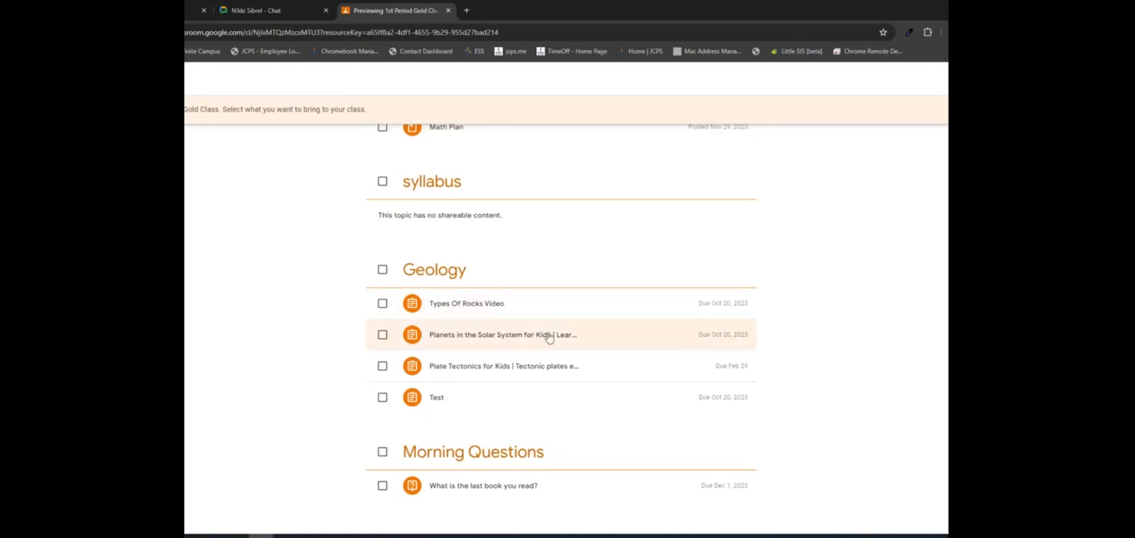
pyautogui.click(382, 270)
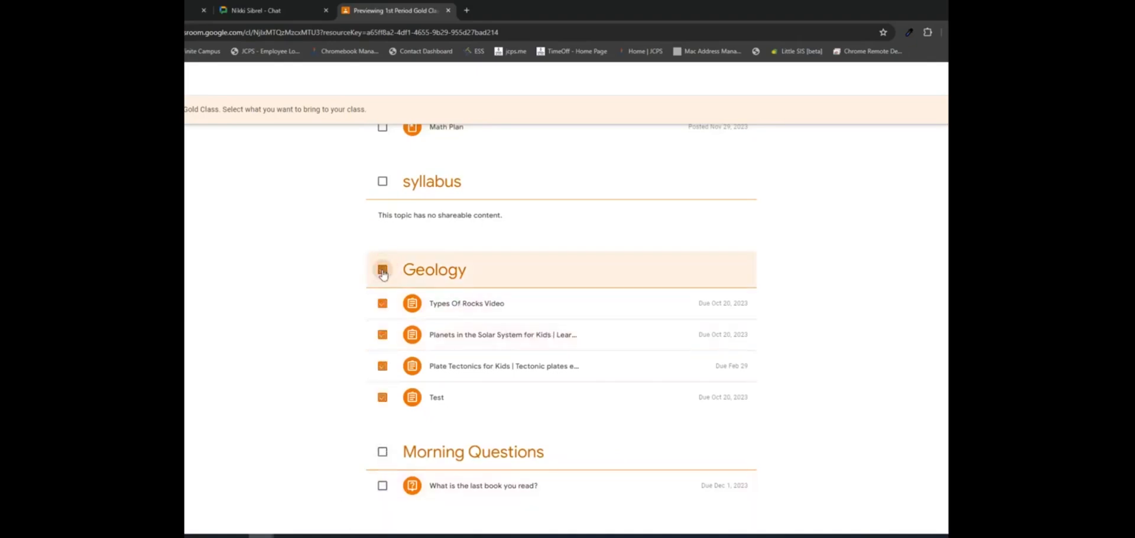
pyautogui.scroll(8, 553, 340)
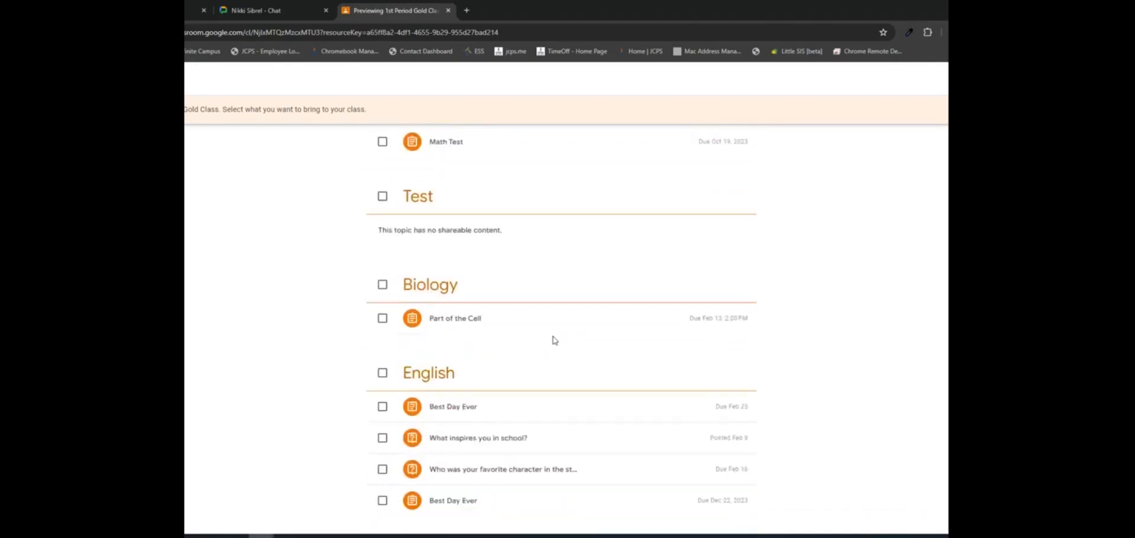
pyautogui.click(383, 284)
pyautogui.scroll(-4, 610, 347)
pyautogui.scroll(5, 610, 347)
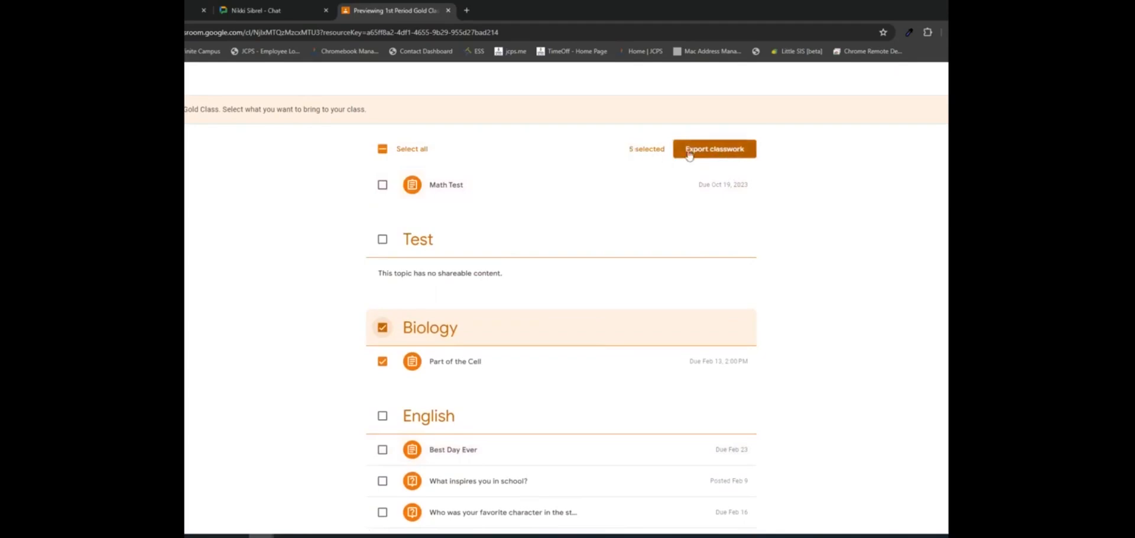
# Export the selected classwork to Primary Homeroom and open that class
pyautogui.click(722, 151)
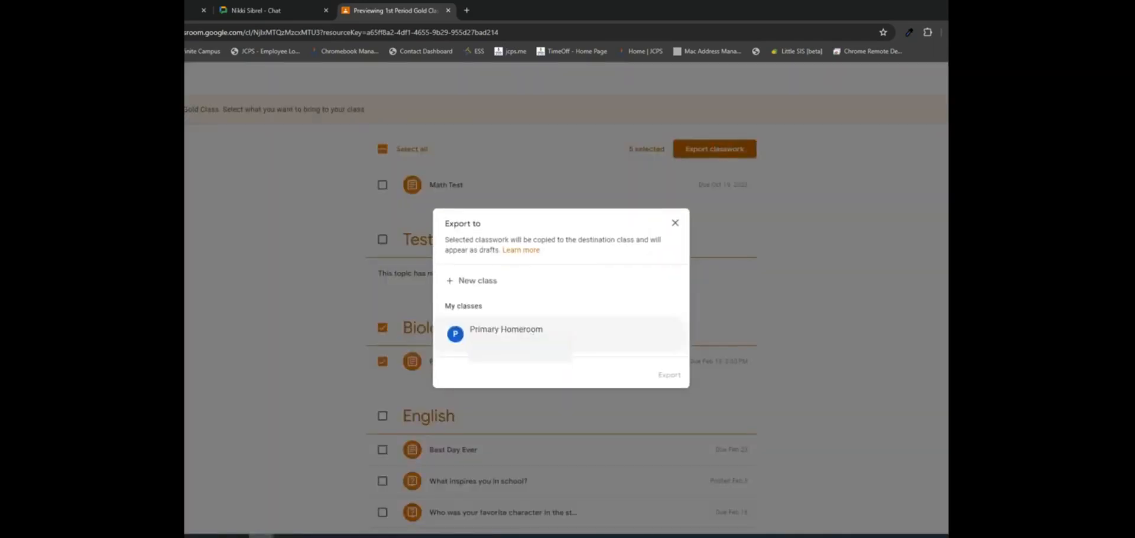
pyautogui.click(451, 345)
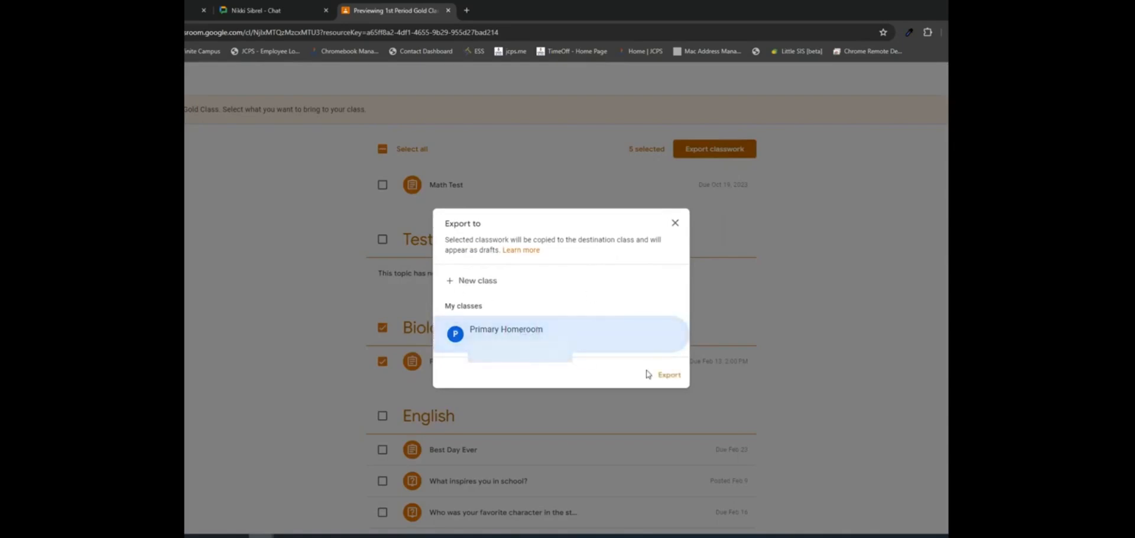
pyautogui.click(670, 376)
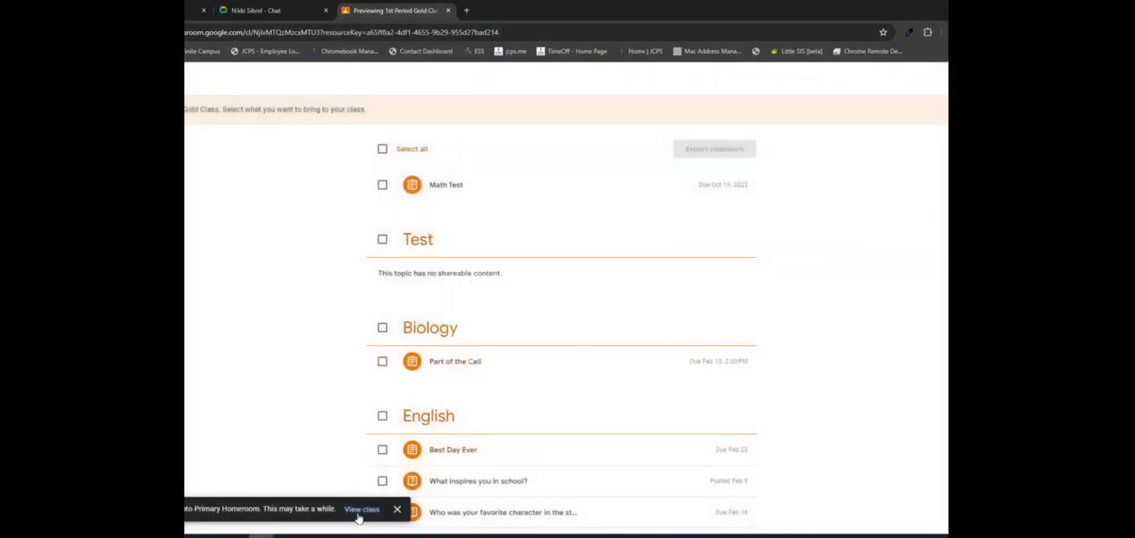
pyautogui.click(360, 510)
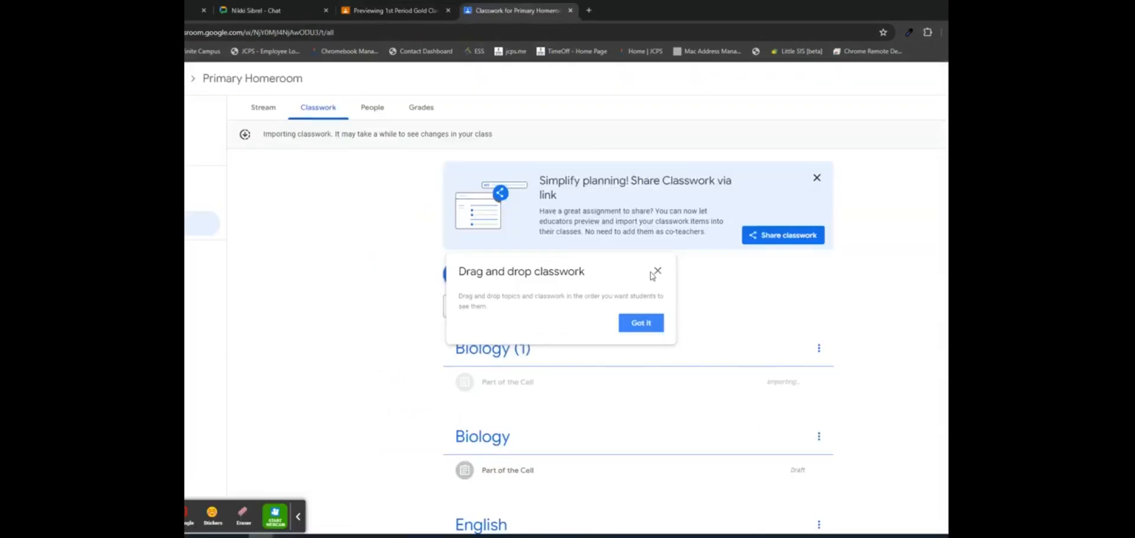
# Dismiss the import tips and check the Part of the Cell draft's points and Assign options unchanged
pyautogui.click(817, 178)
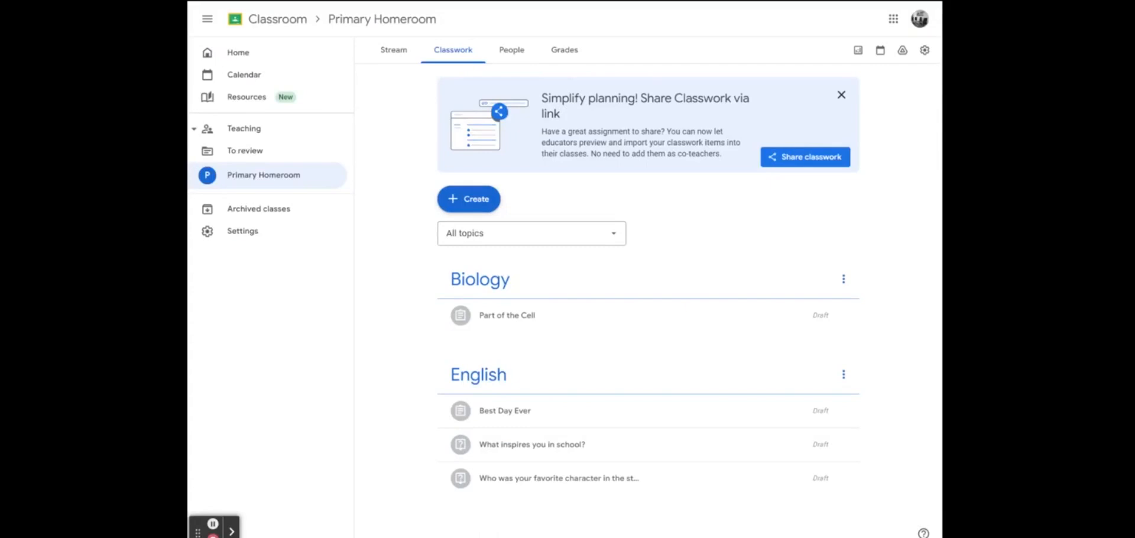
pyautogui.click(845, 316)
pyautogui.click(805, 337)
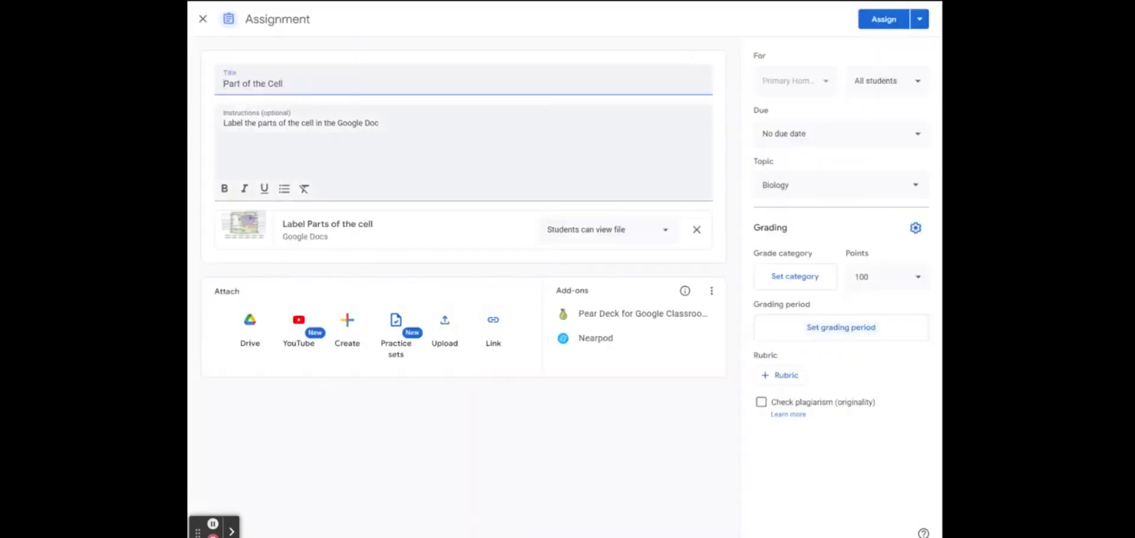
pyautogui.click(916, 278)
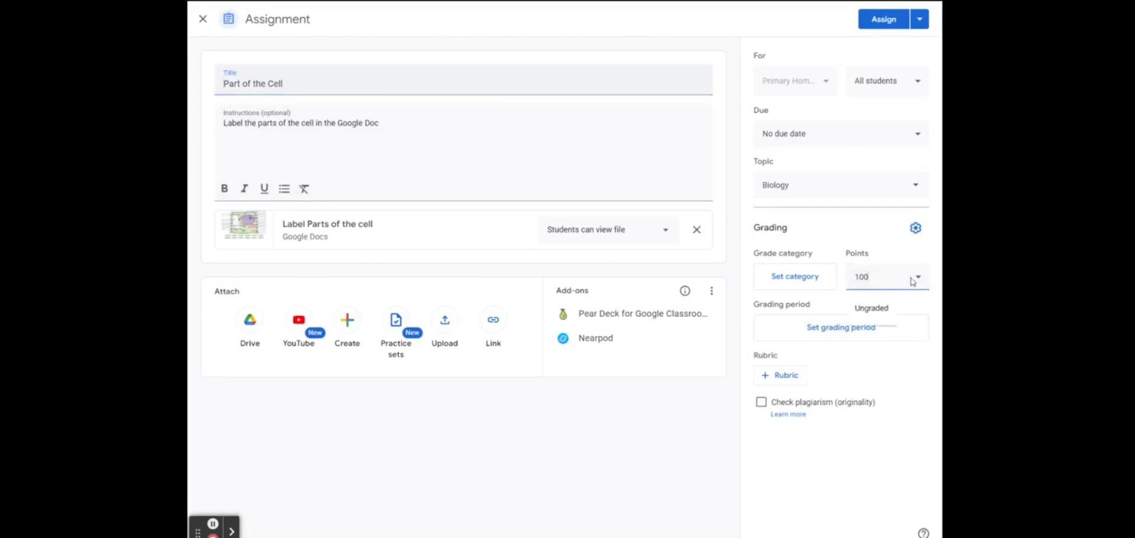
pyautogui.click(875, 244)
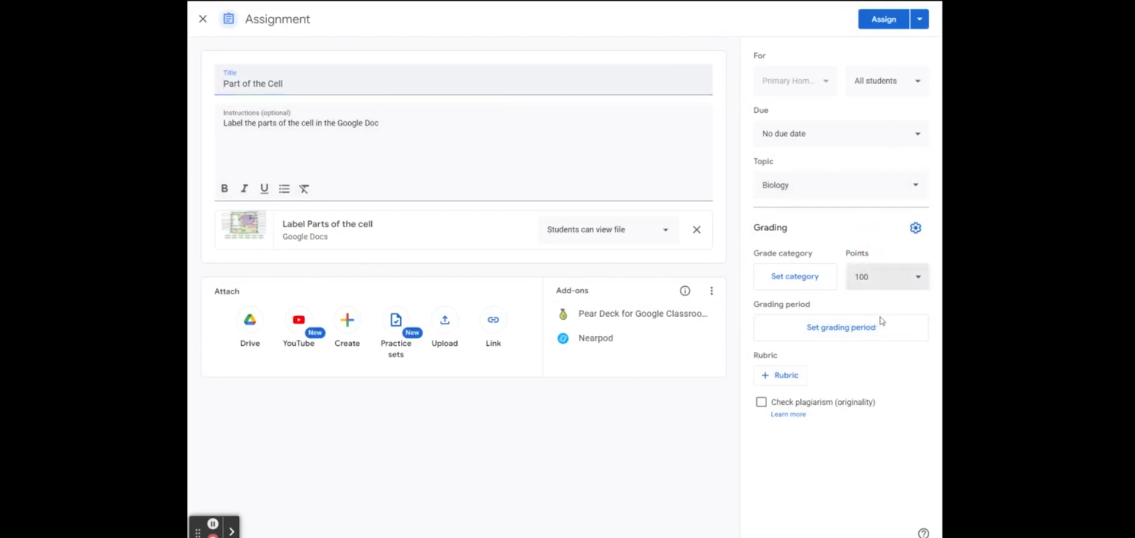
pyautogui.click(919, 18)
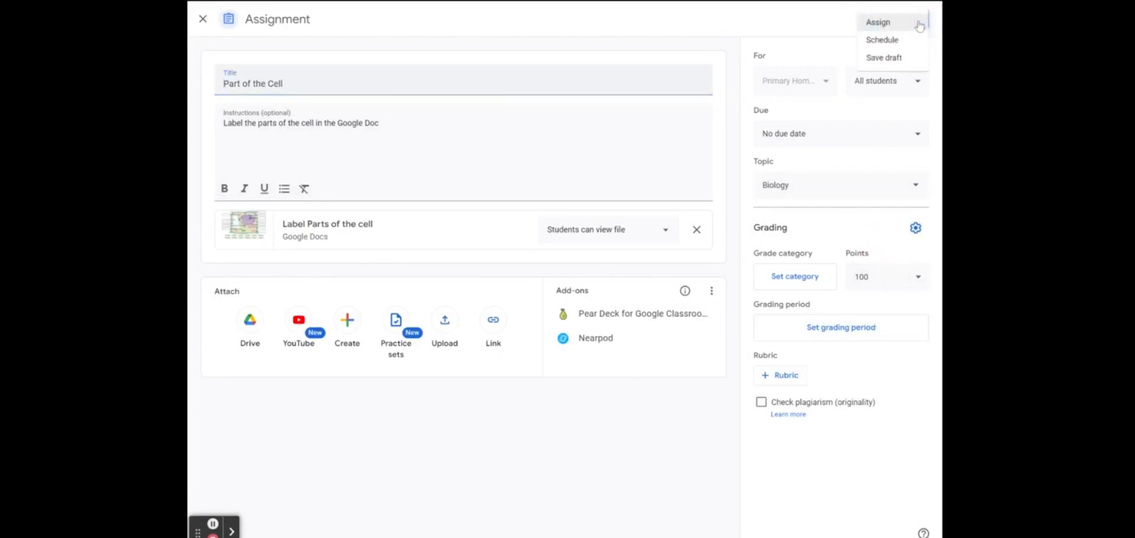
pyautogui.click(884, 57)
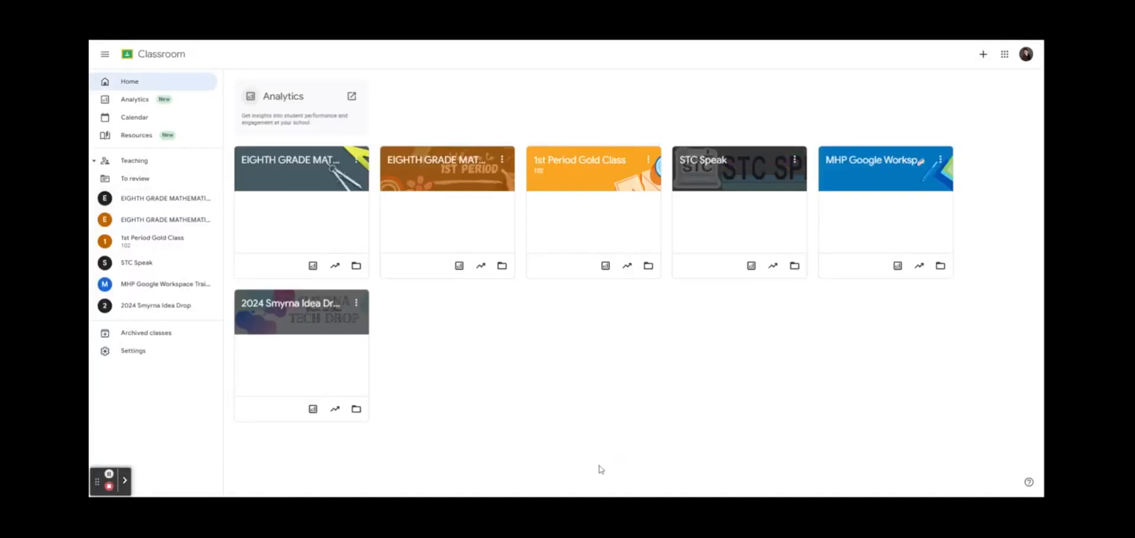
# Enter 1st Period Gold Class and go to Classroom Settings from the main menu
pyautogui.click(588, 161)
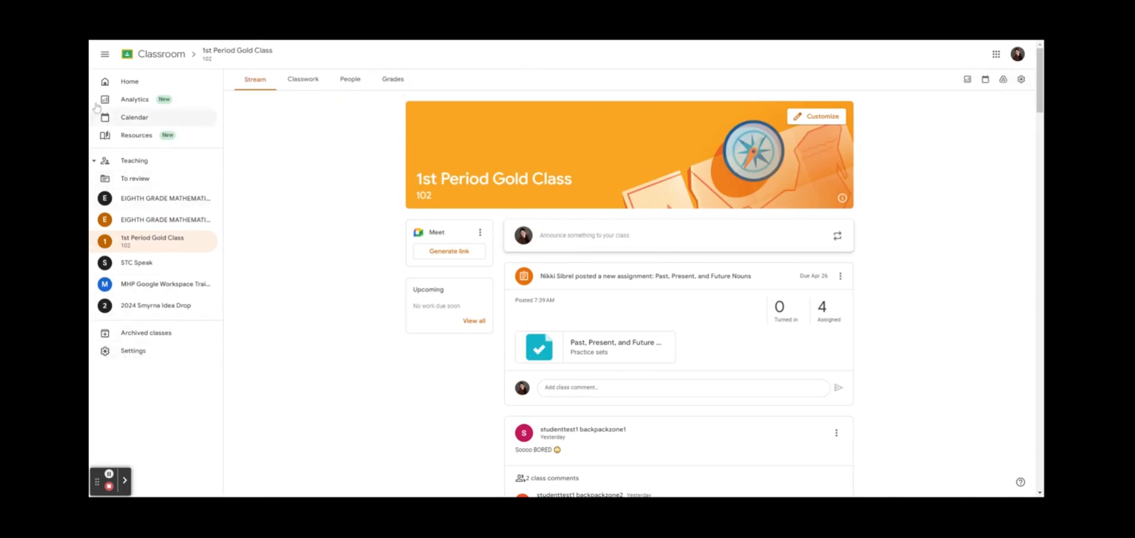
pyautogui.click(104, 57)
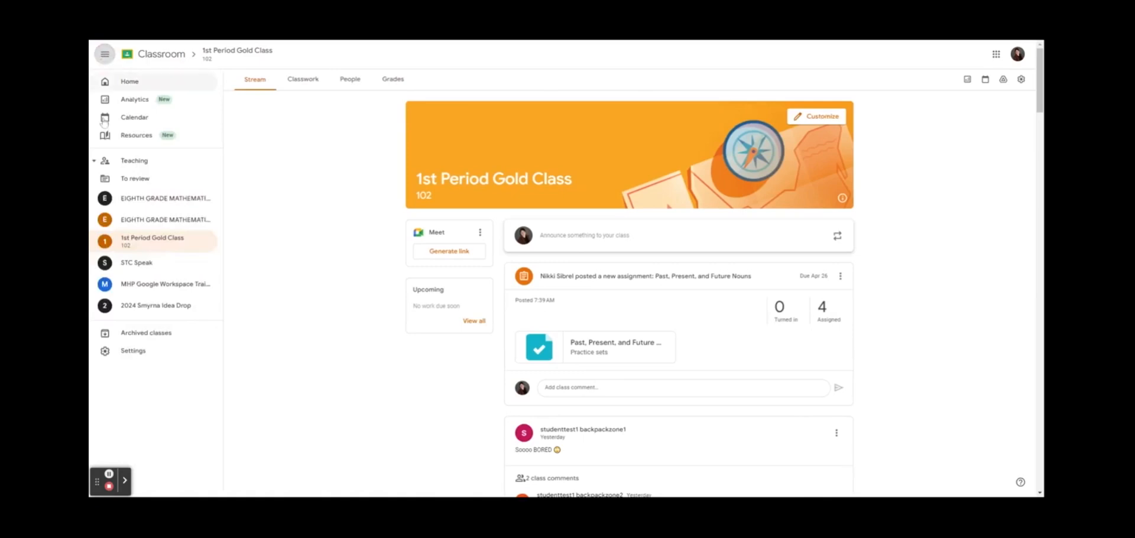
pyautogui.click(125, 352)
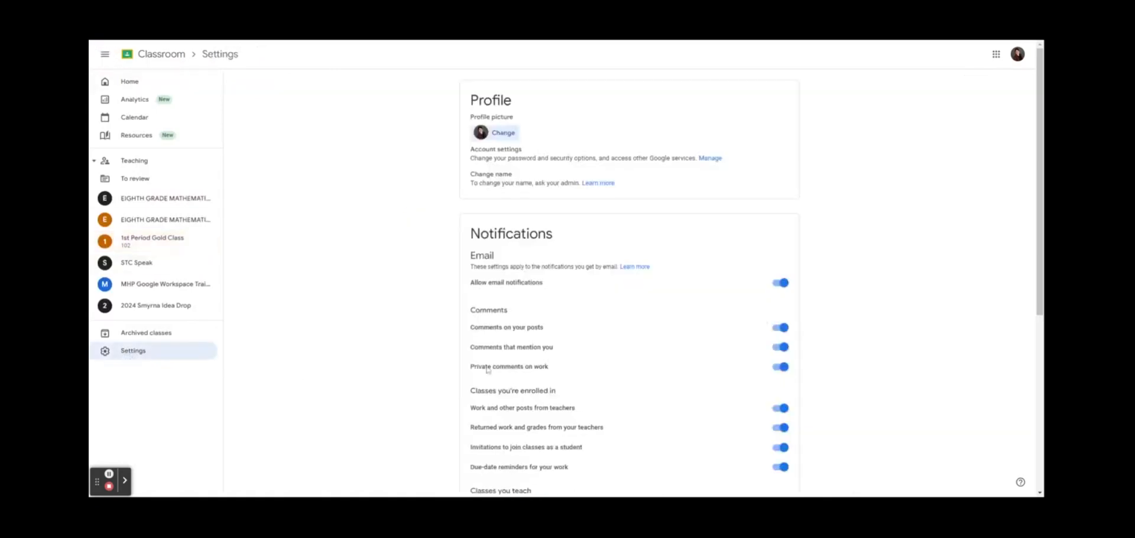
# Check the profile picture options, then toggle Allow email notifications off and back on
pyautogui.click(503, 133)
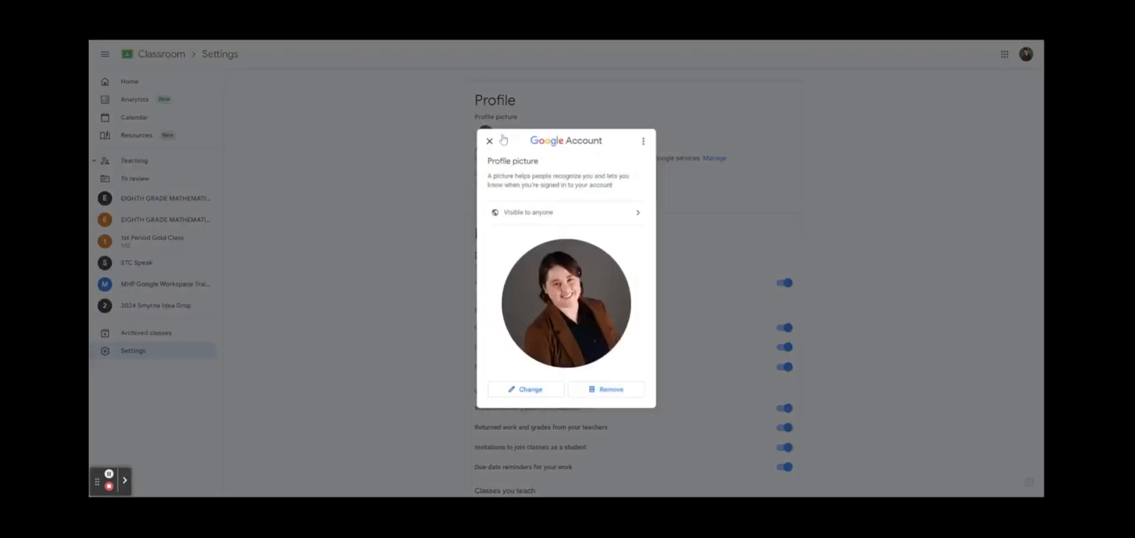
pyautogui.click(489, 141)
pyautogui.scroll(-3, 446, 178)
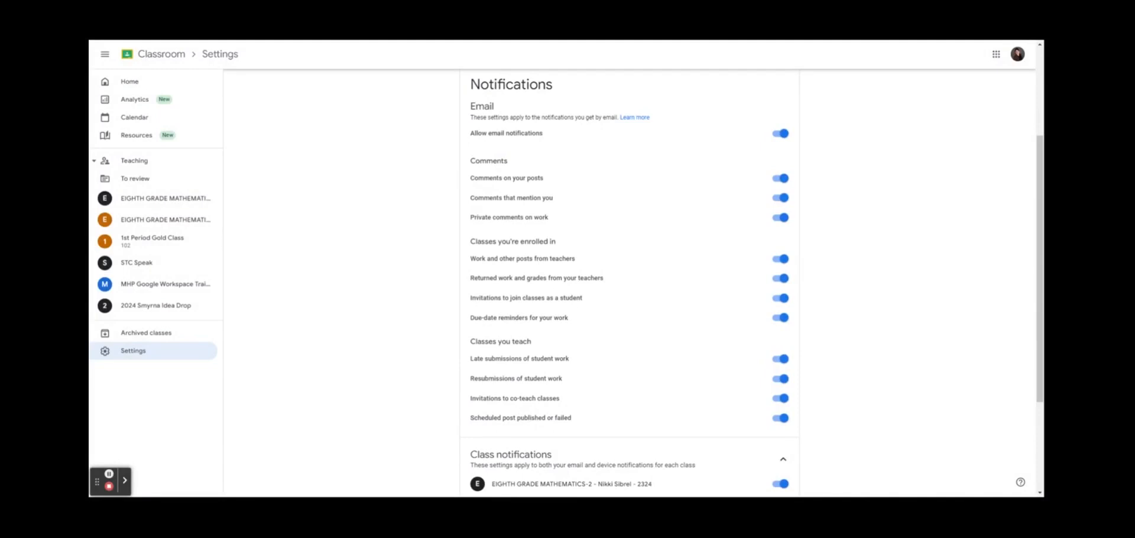
pyautogui.click(782, 135)
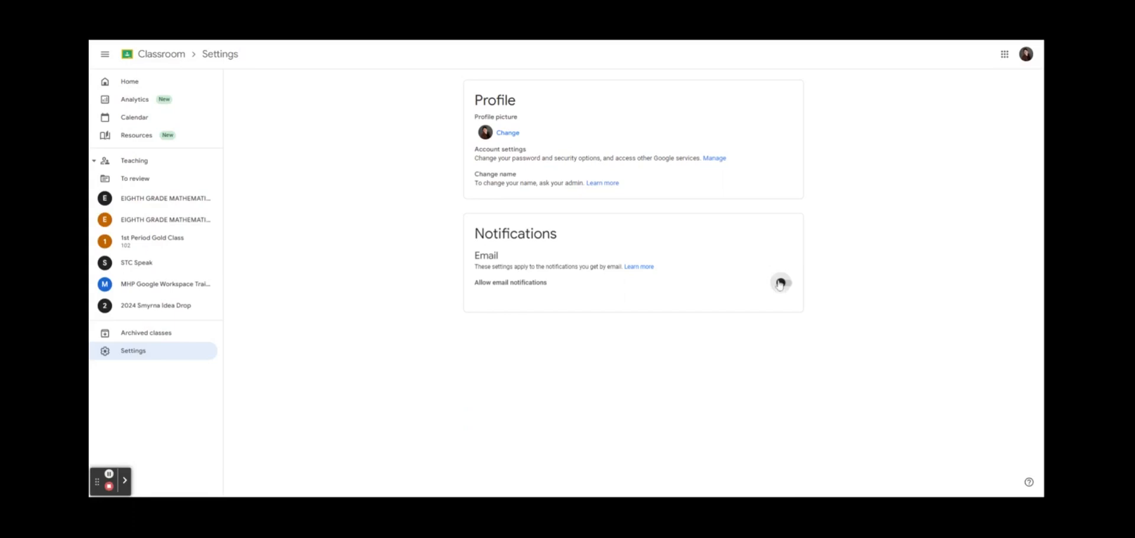
pyautogui.click(781, 284)
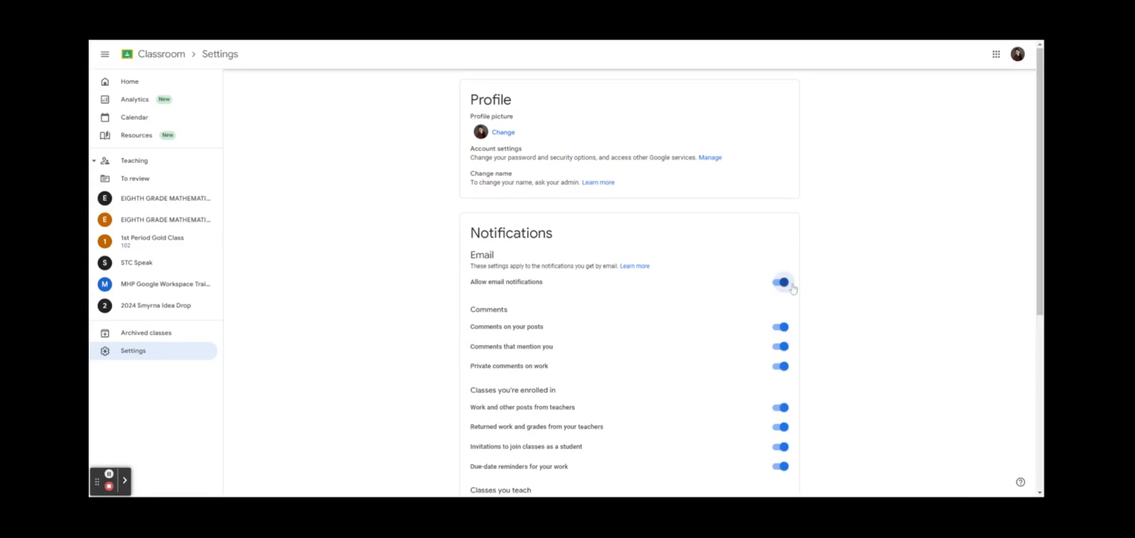
# Turn off class notifications for EIGHTH GRADE MATHEMATICS-2
pyautogui.scroll(-2, 791, 297)
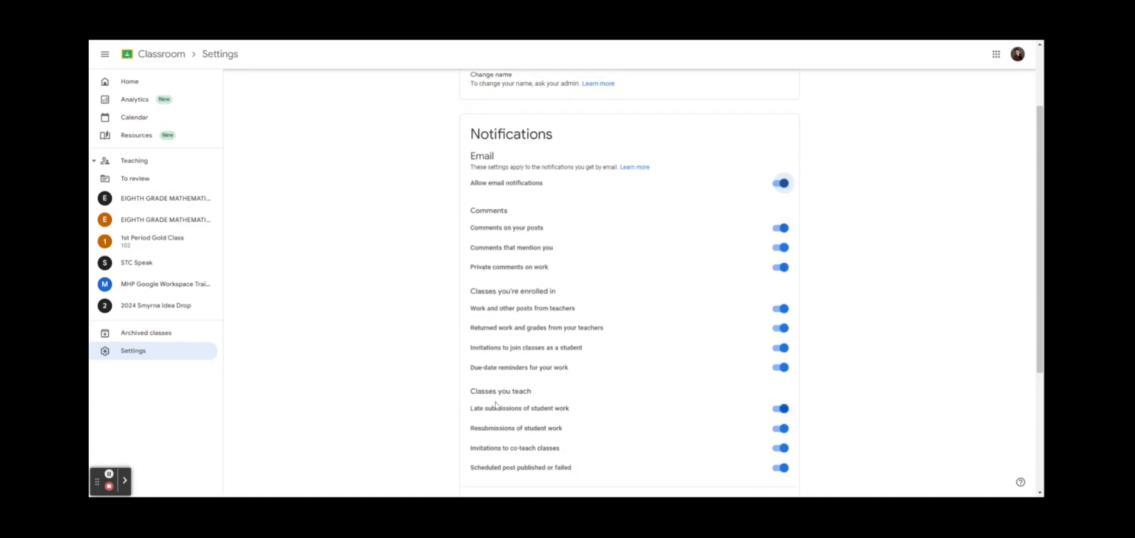
pyautogui.scroll(-2, 661, 383)
pyautogui.scroll(-2, 663, 371)
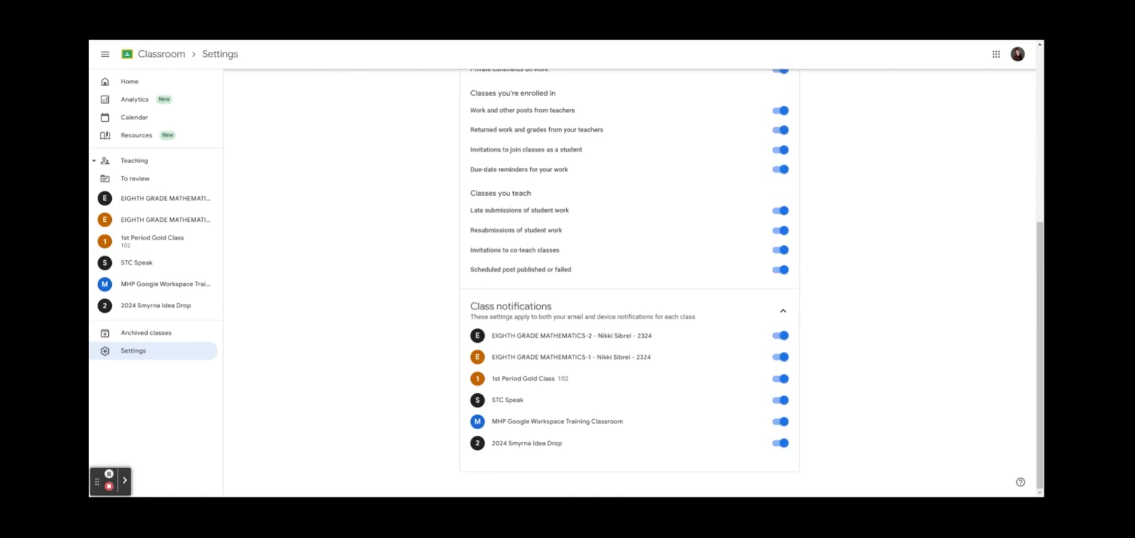
pyautogui.click(781, 336)
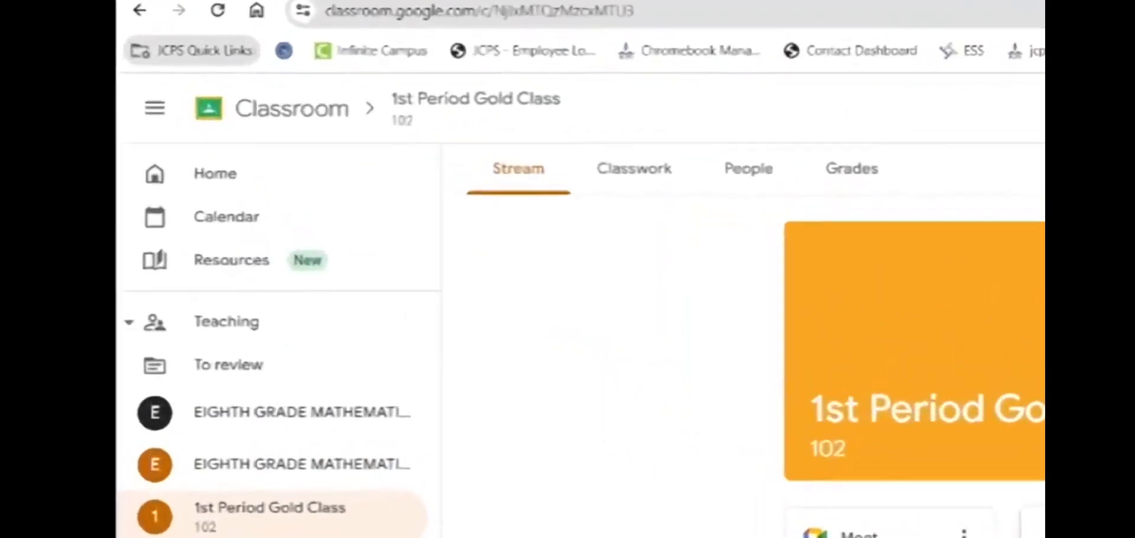
# Search the JCPS Digital Learning Channel for 'Google' and play the Google Support Playlist video
pyautogui.click(284, 179)
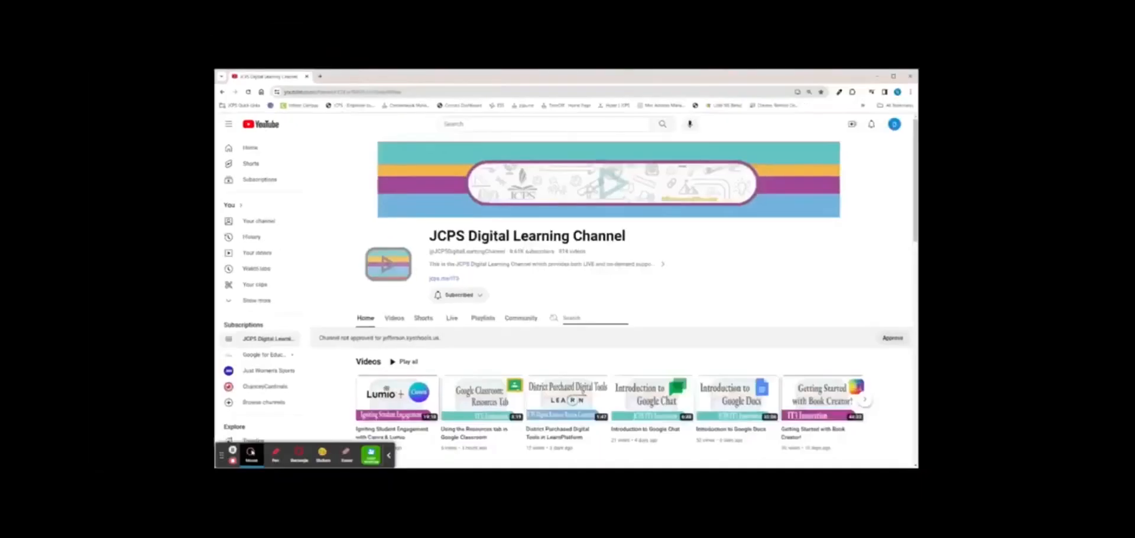
pyautogui.write('Google')
pyautogui.press('Return')
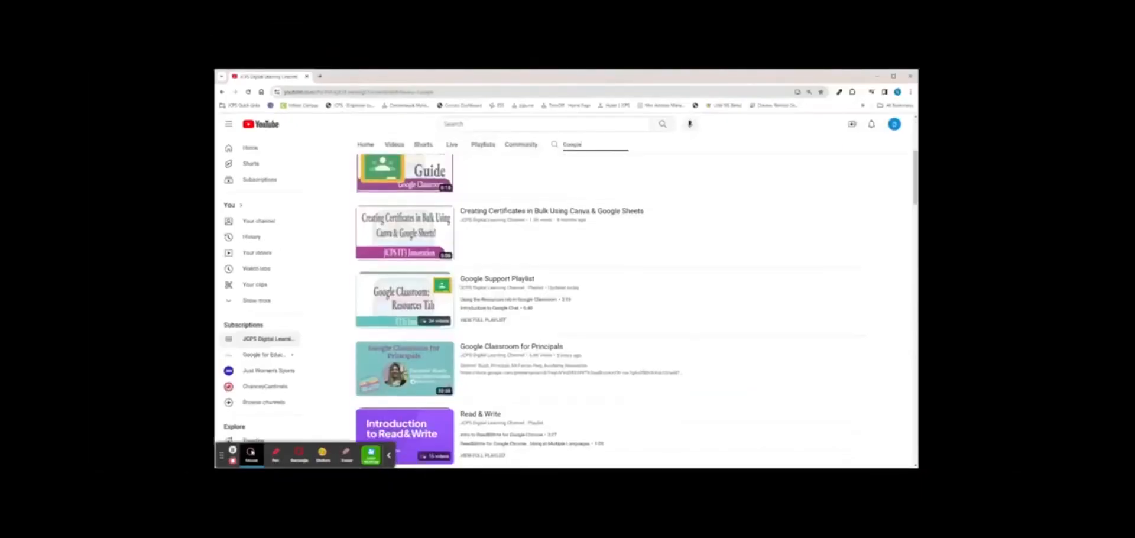
pyautogui.click(498, 278)
# Visit jcps.me/tlc in a new tab and go to Google For Education's Google Classroom page
pyautogui.click(320, 76)
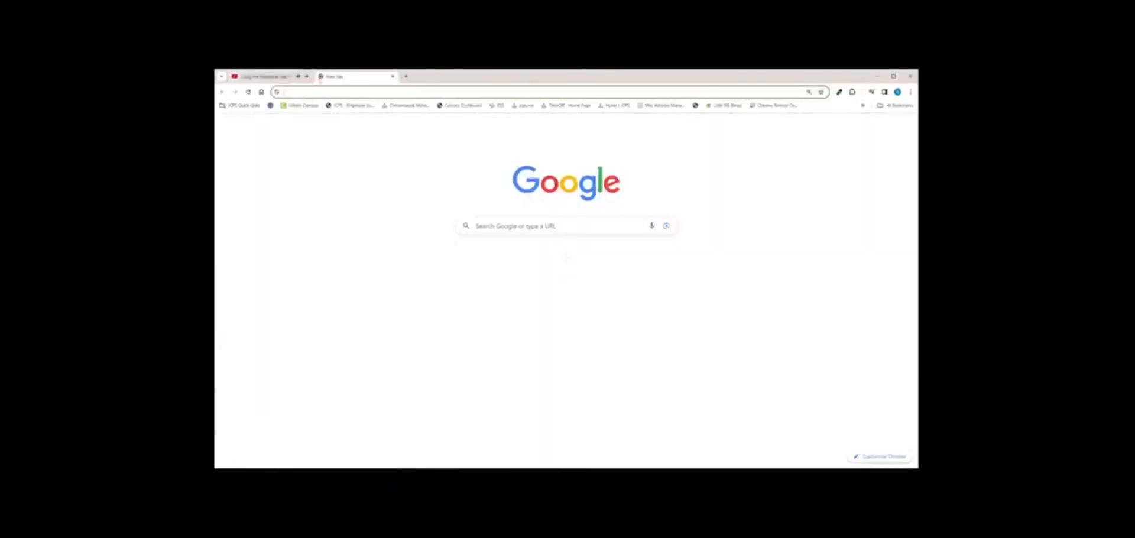
pyautogui.write('jcps.me/tlc')
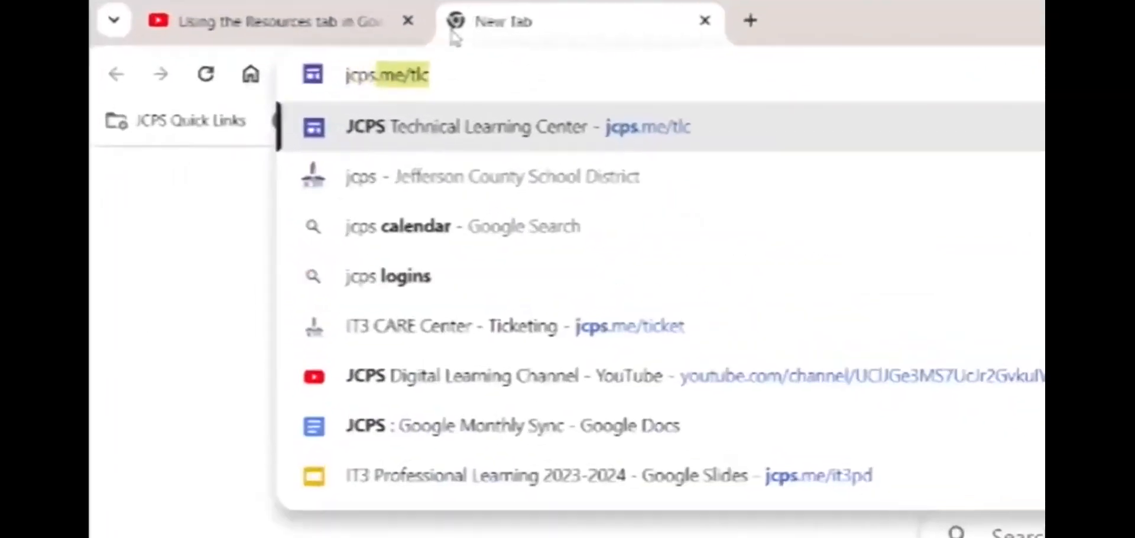
pyautogui.press('Return')
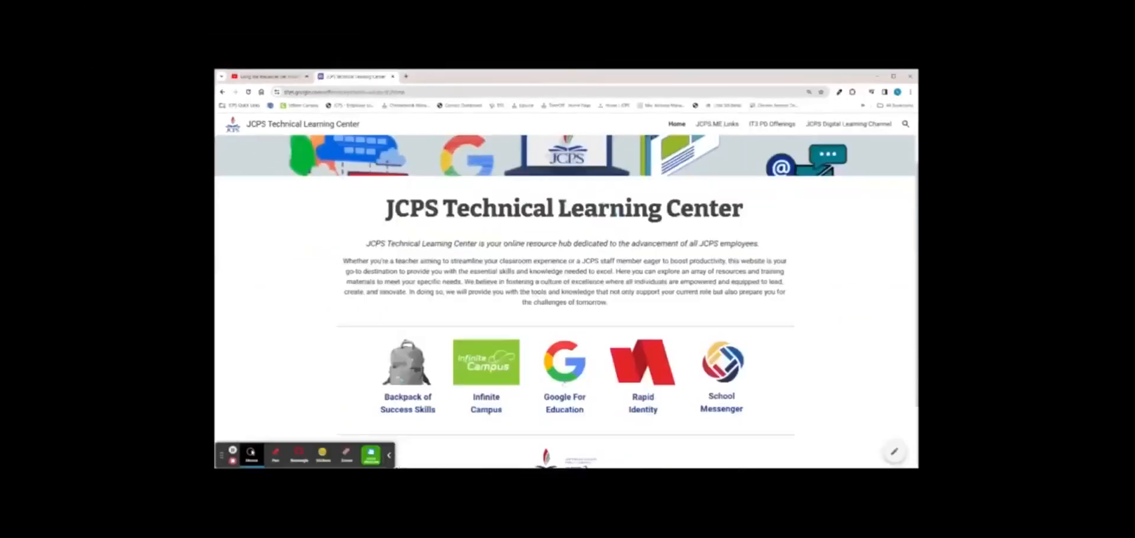
pyautogui.click(563, 384)
pyautogui.click(528, 414)
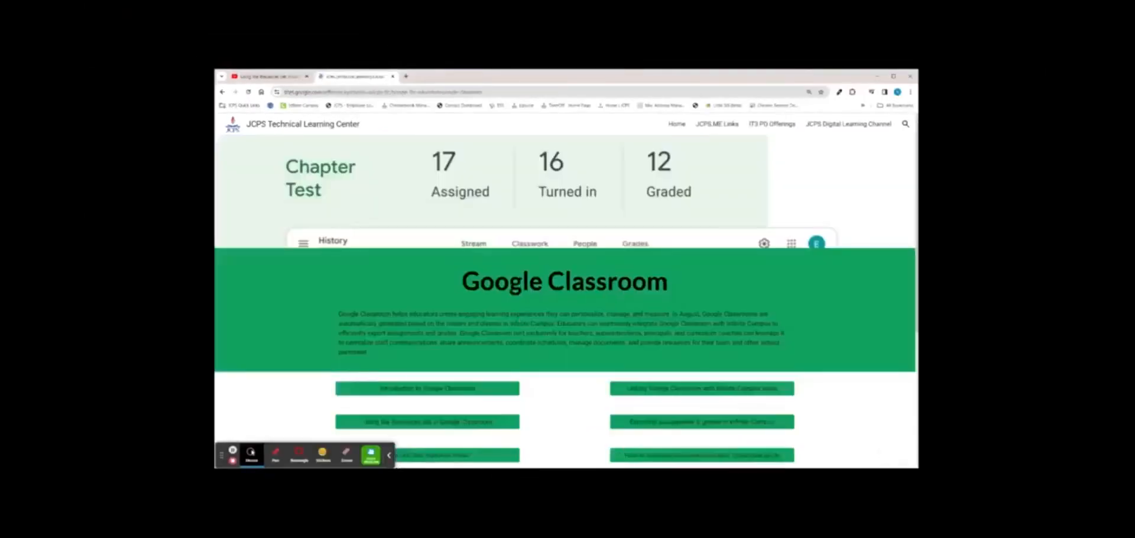